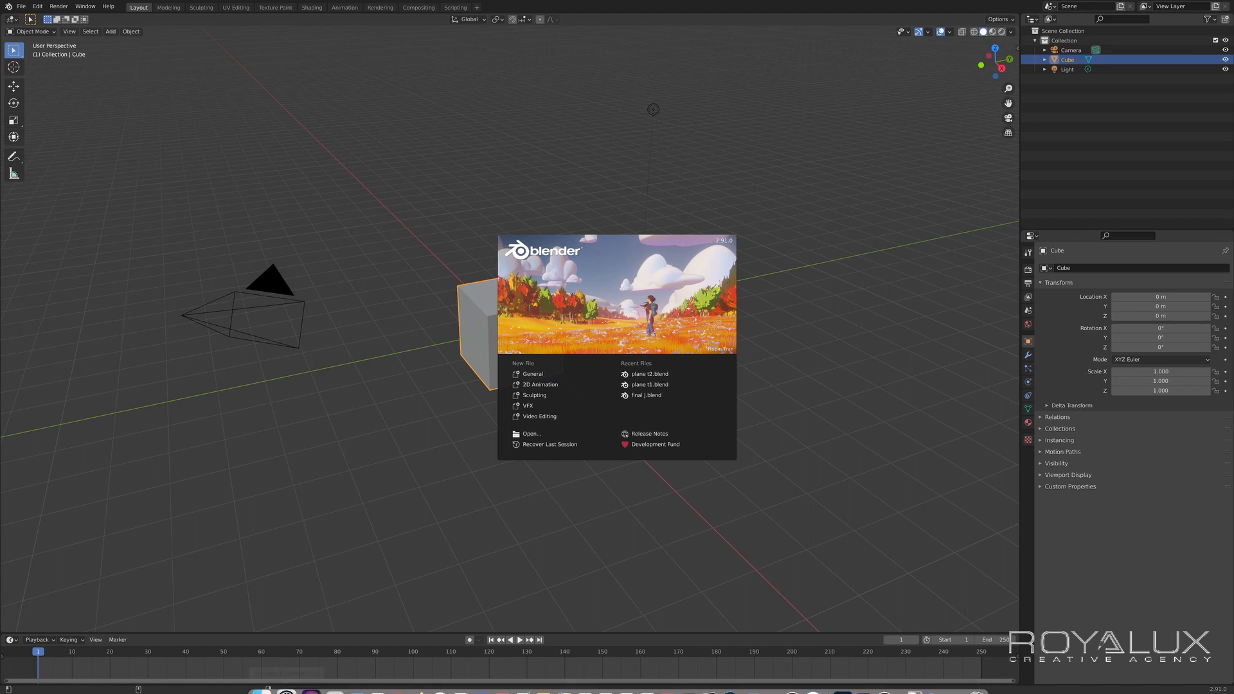
- Switch to Blender from the browser and start a new General file
mouse_move(345, 666)
left_click(385, 671)
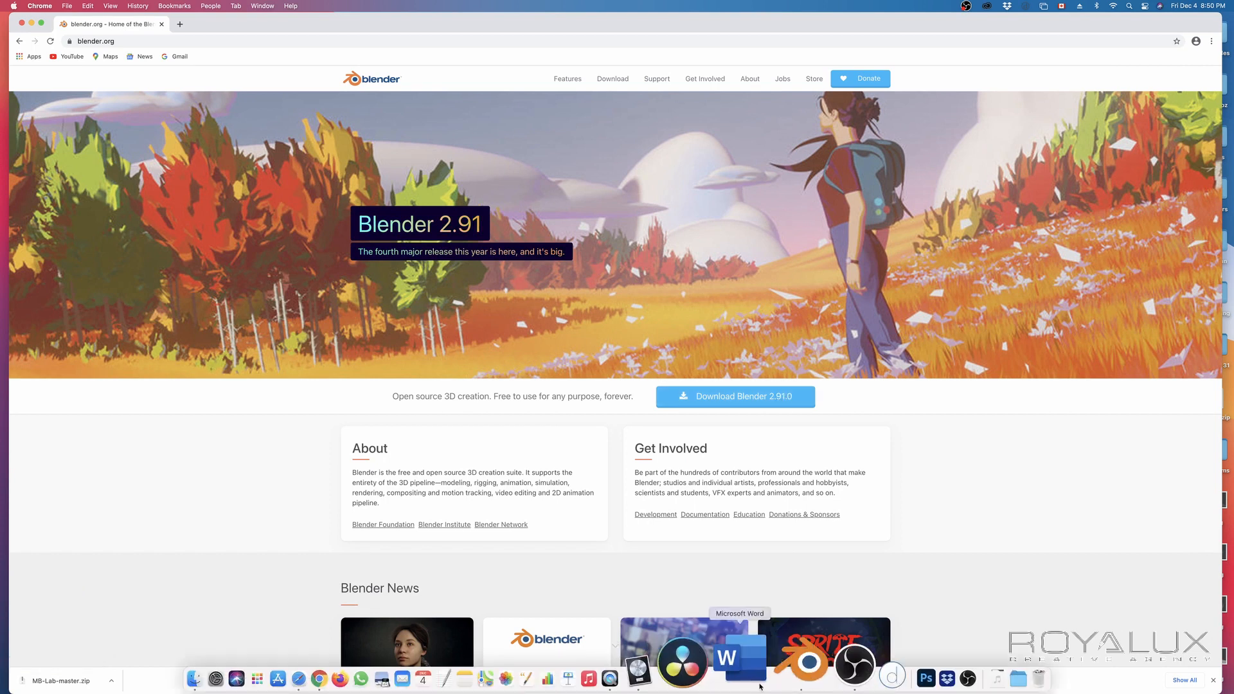
left_click(775, 674)
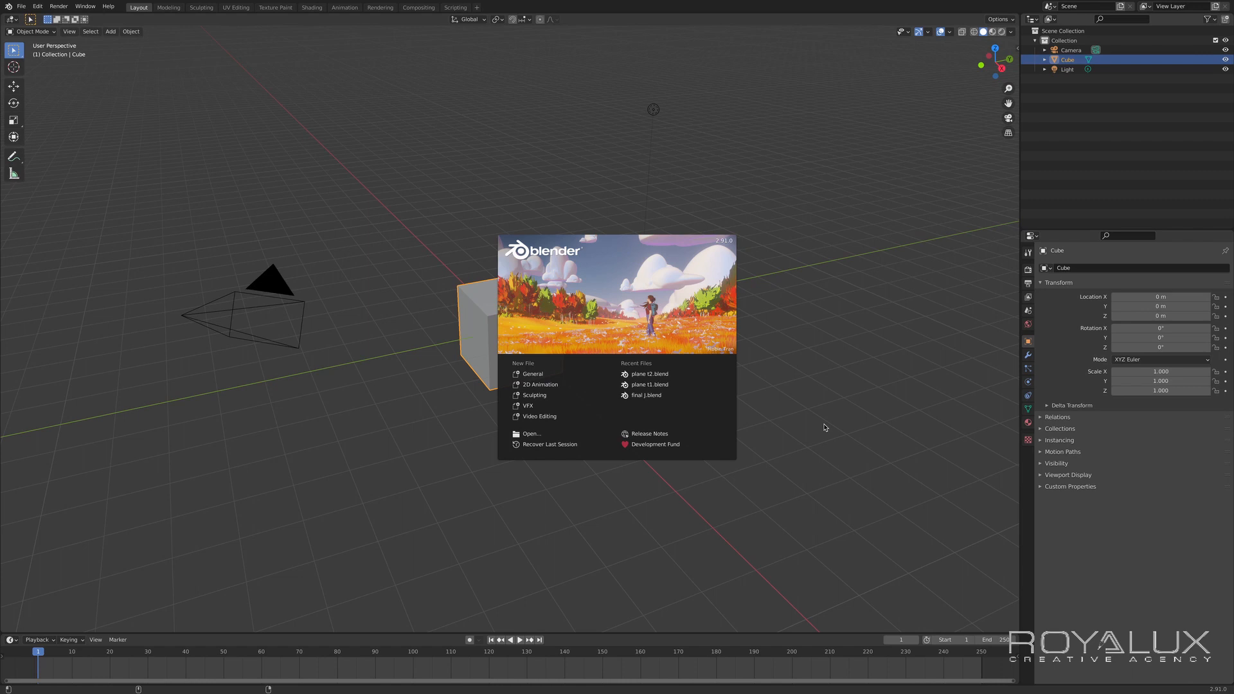
left_click(549, 377)
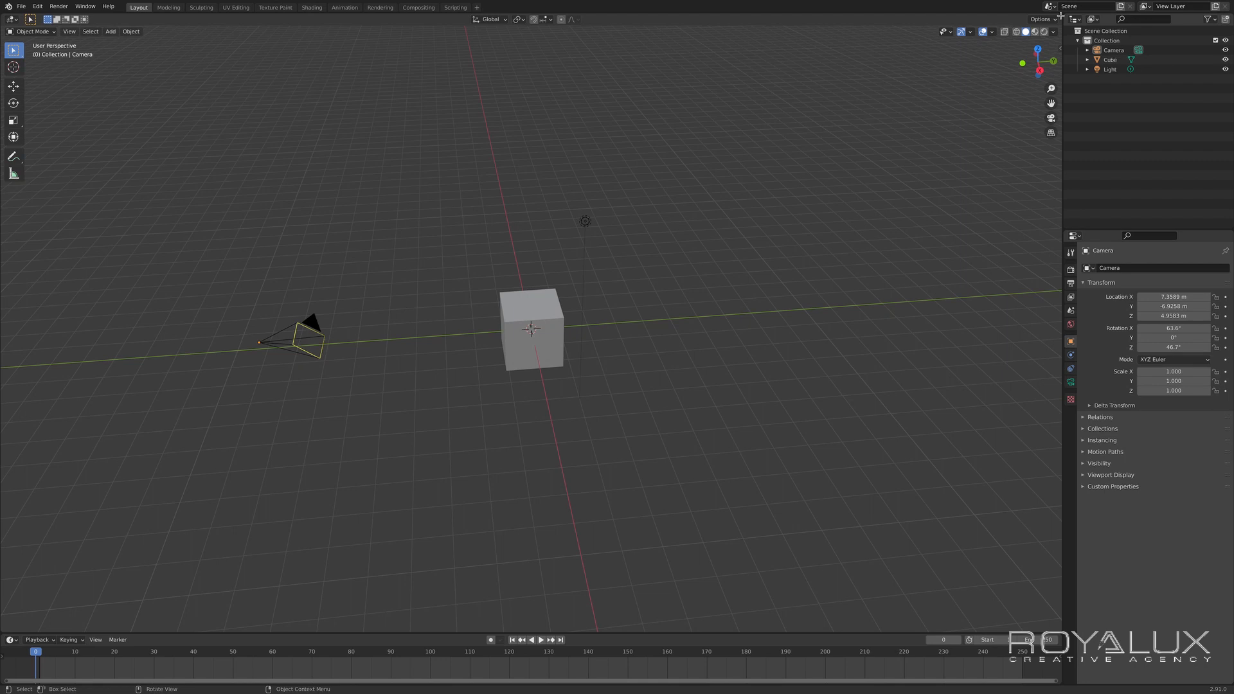
- Split the 3D viewport into two side-by-side areas, divide the right one horizontally, and divide its upper half vertically
left_click_drag(1060, 16, 514, 232)
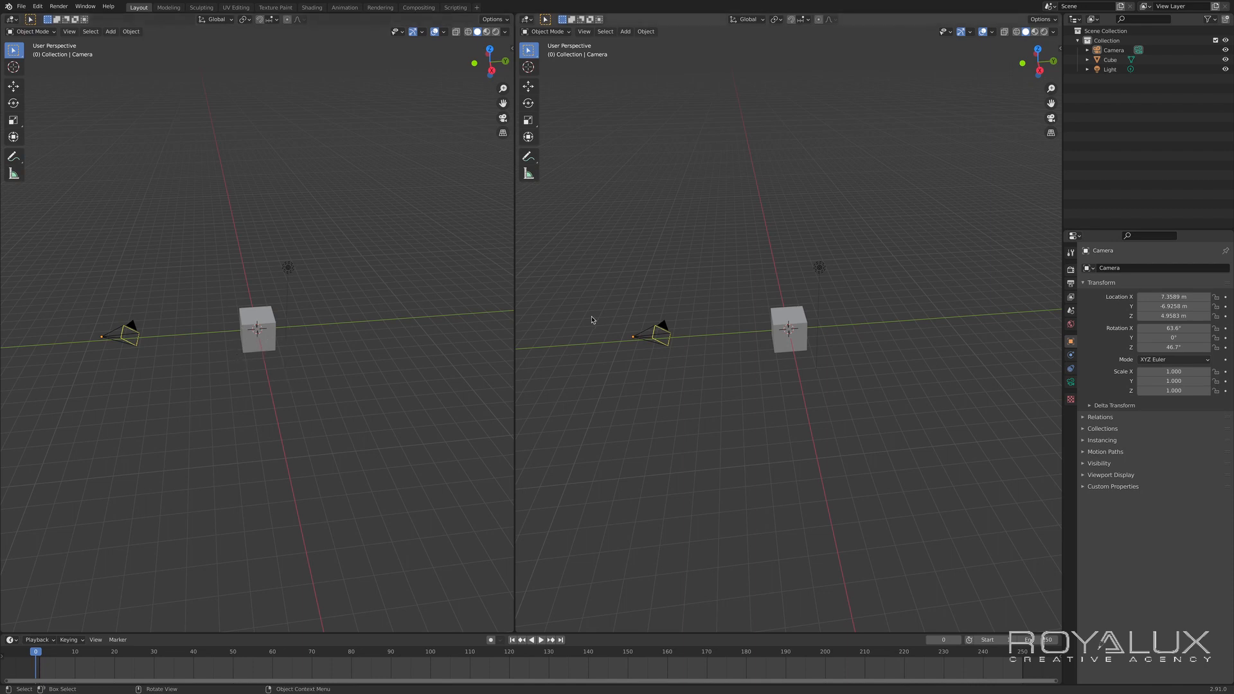
middle_click_drag(811, 337, 596, 333)
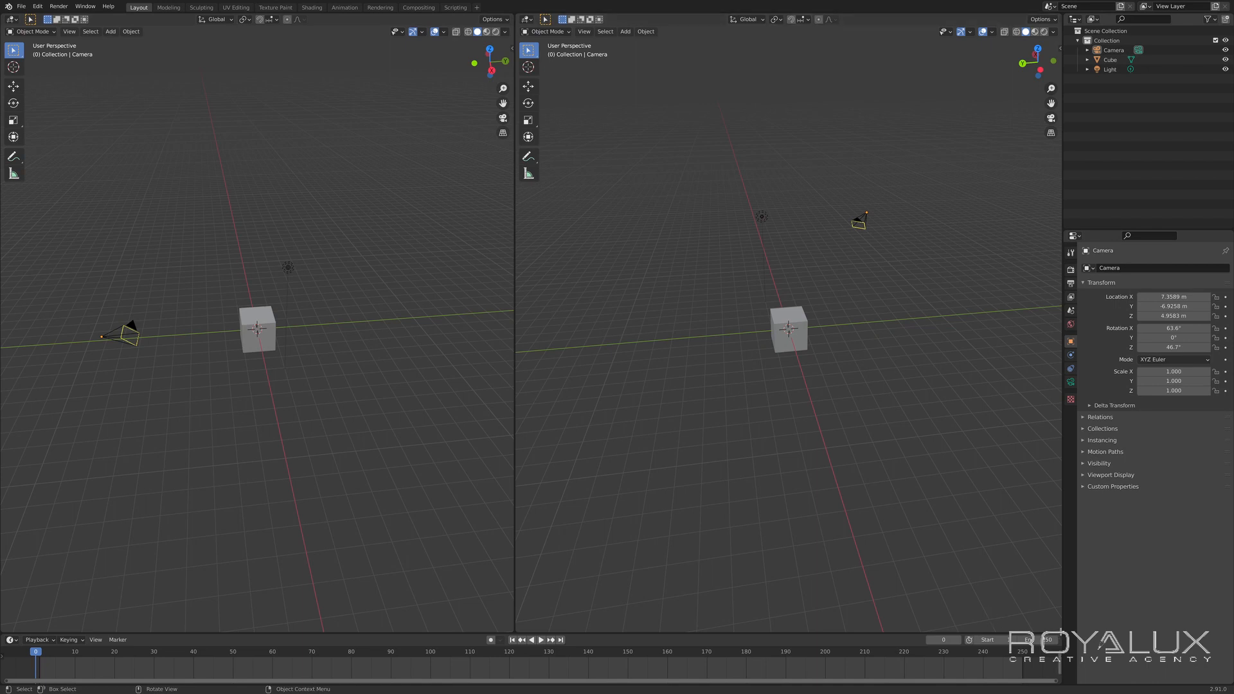
left_click_drag(1059, 631, 1054, 350)
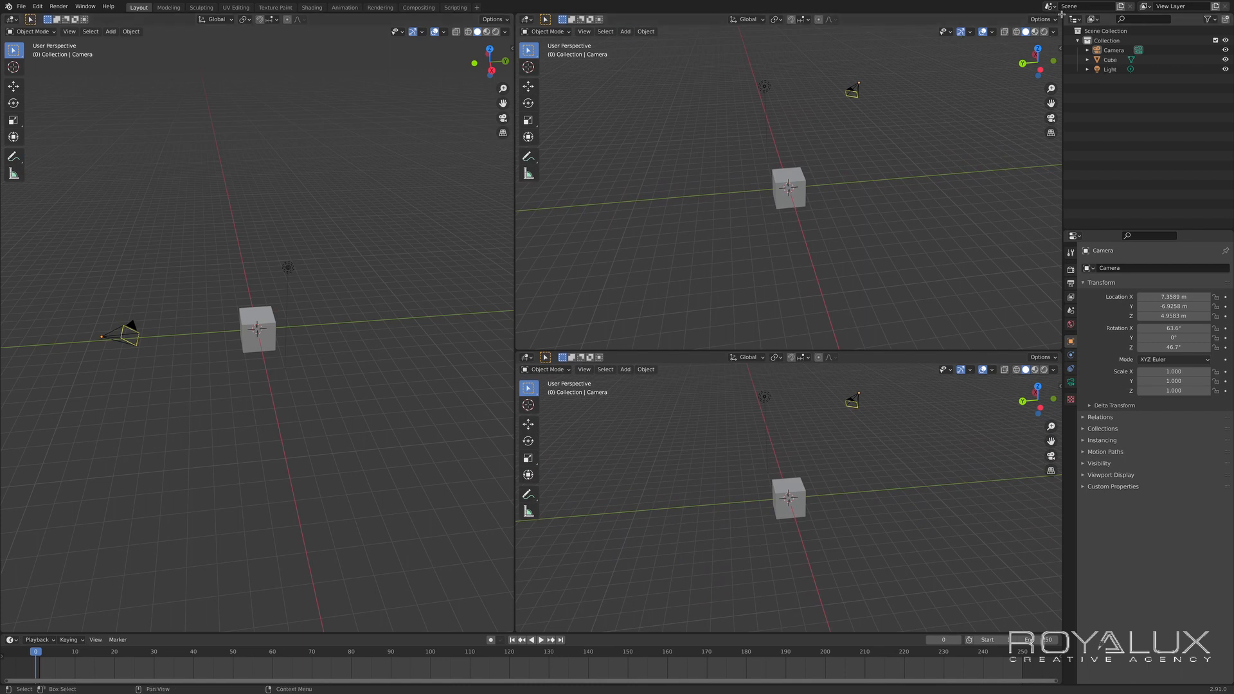
left_click_drag(1061, 13, 828, 136)
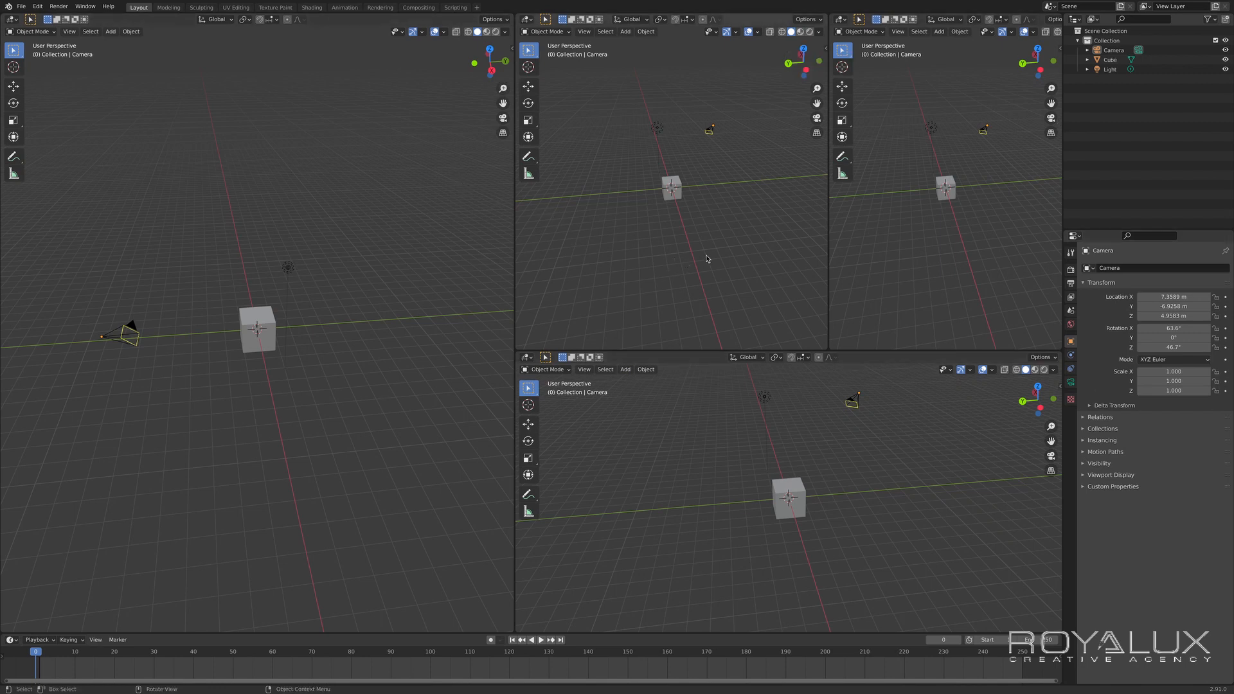
- Join the two upper-right viewport areas, keeping the one nearer the middle
right_click(828, 221)
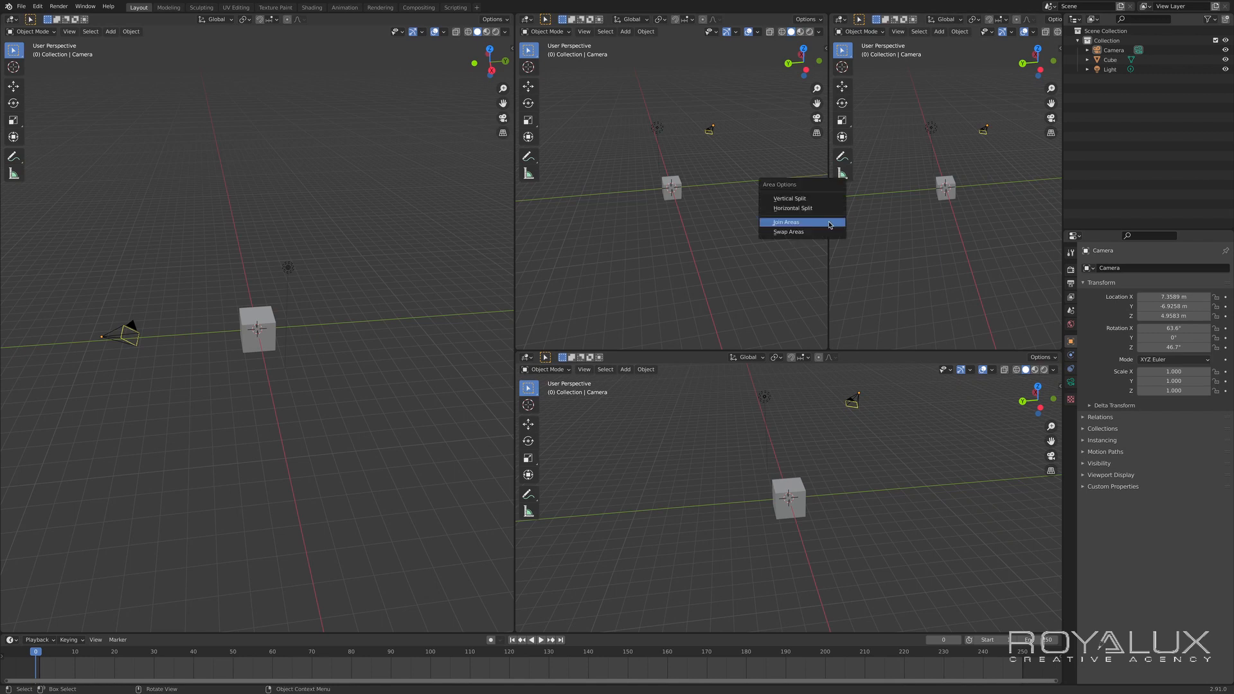
left_click(823, 223)
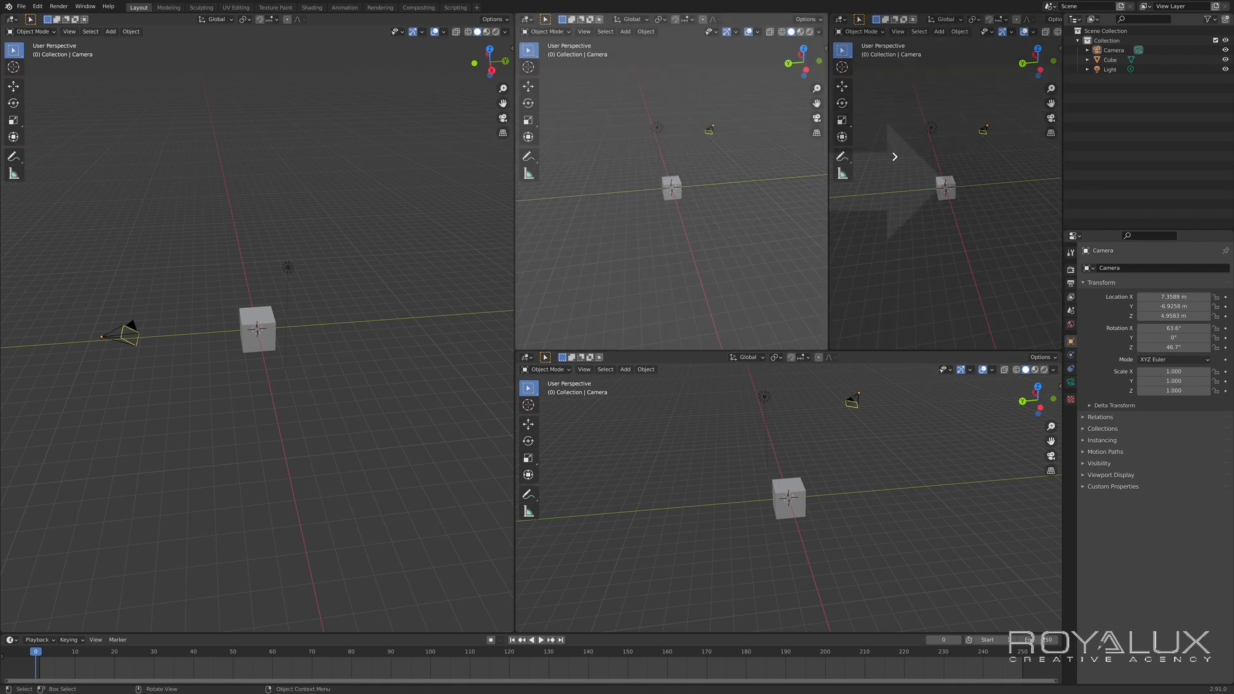
left_click_drag(895, 156, 894, 157)
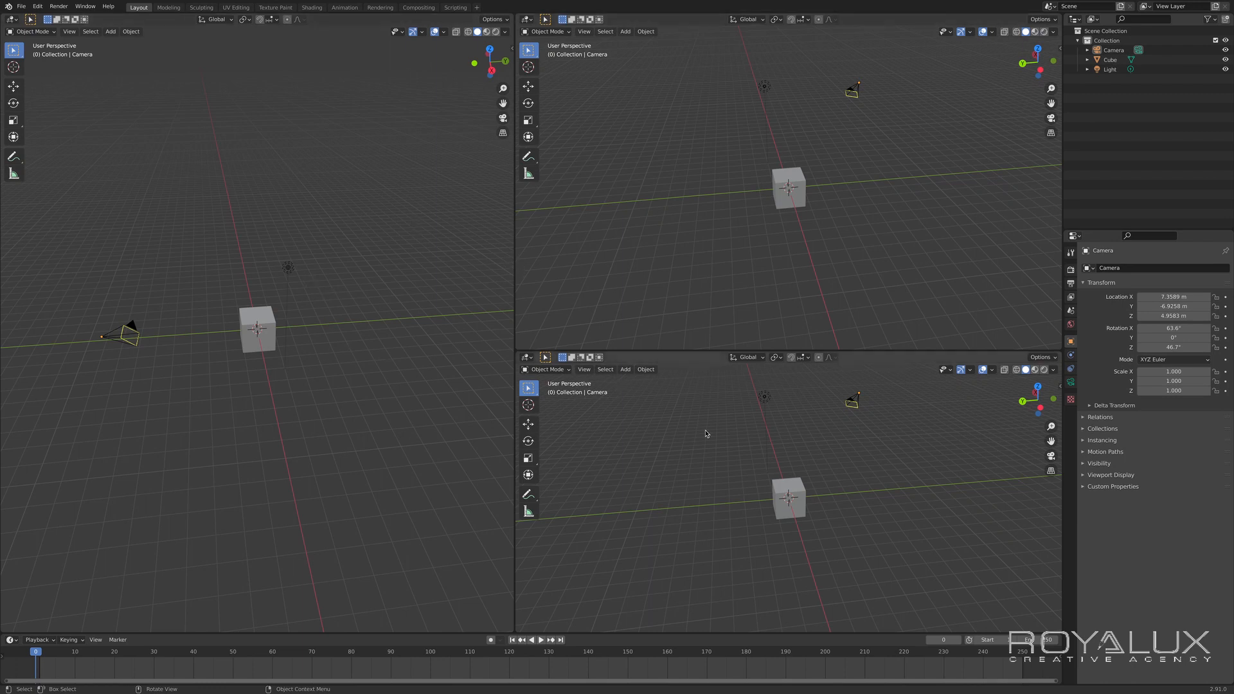
- Join the two stacked viewport areas, and merge the remaining side-by-side areas into a single 3D viewport
right_click(515, 283)
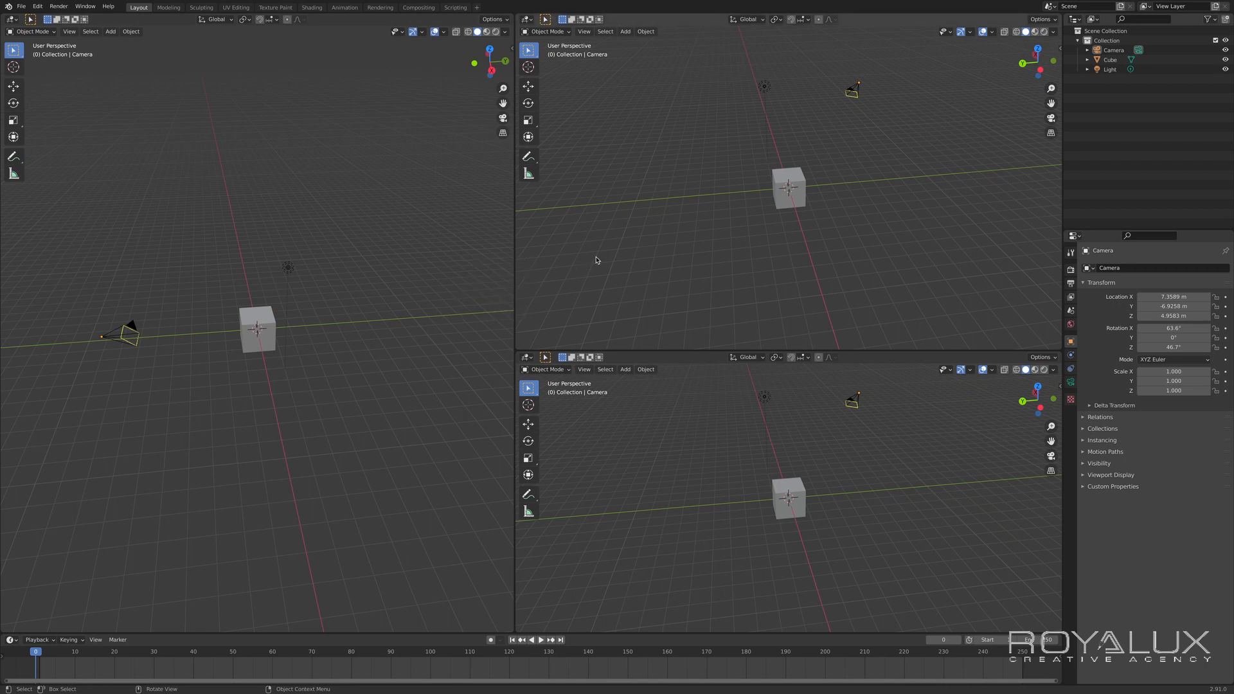
right_click(708, 350)
left_click(709, 351)
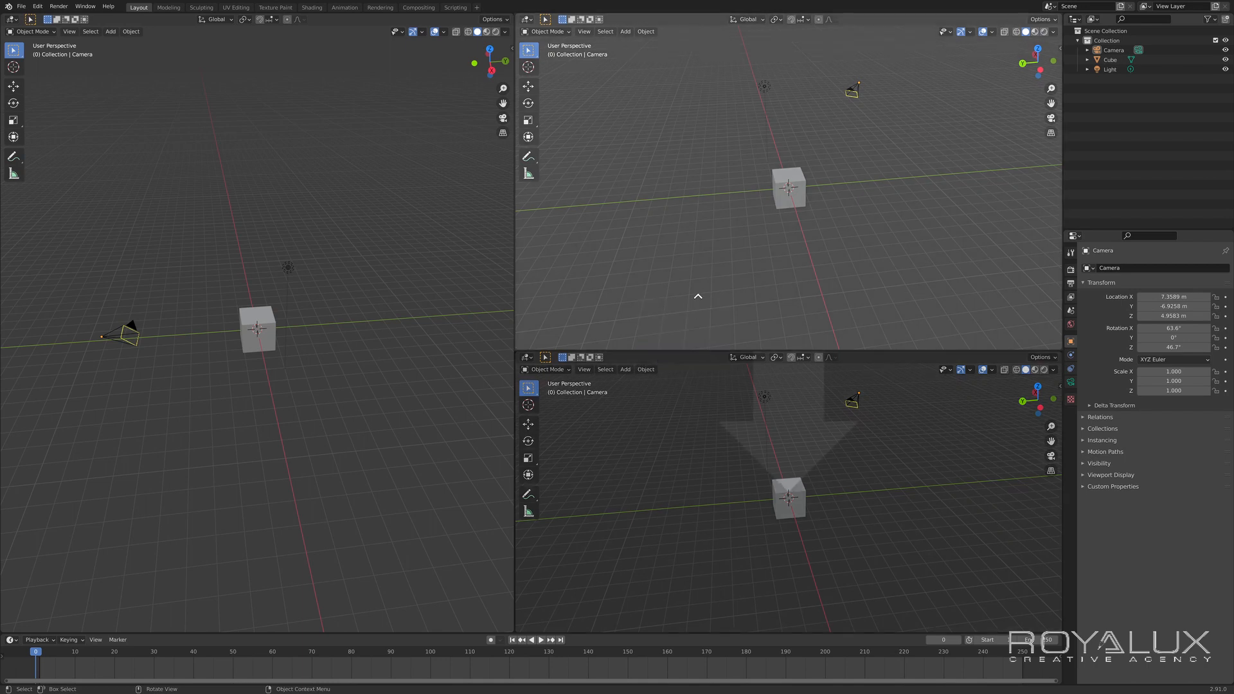
left_click(739, 257)
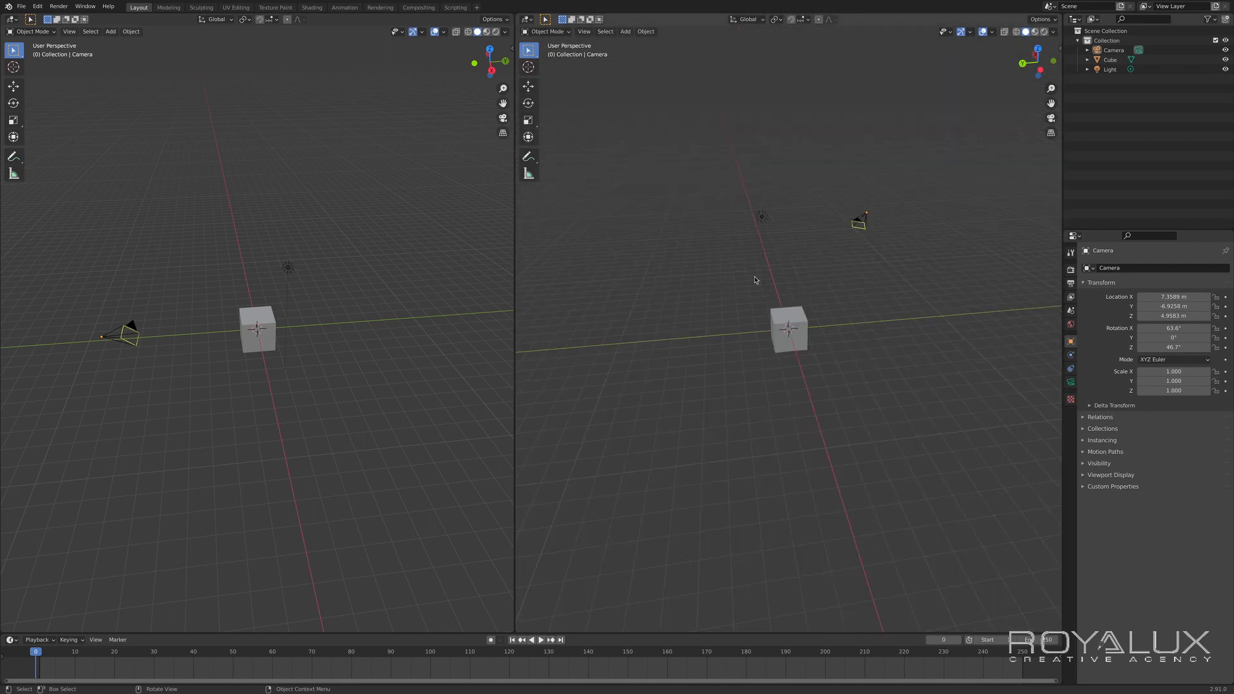
right_click(518, 264)
left_click(511, 257)
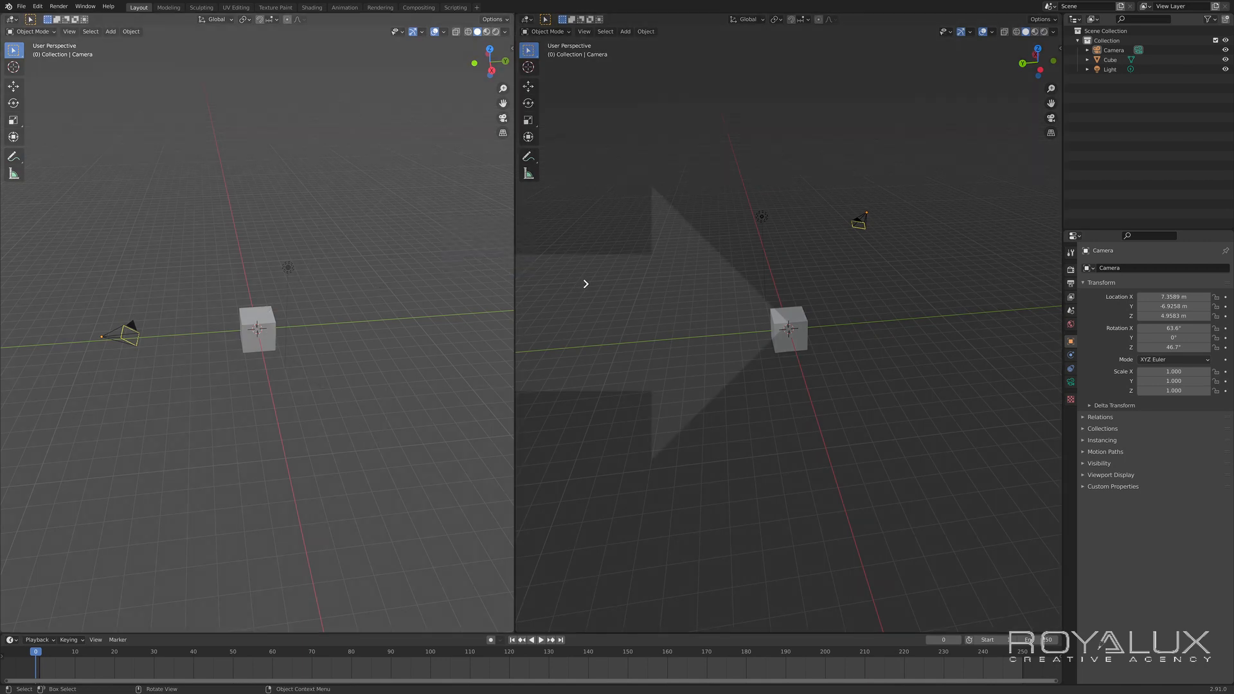
left_click(582, 279)
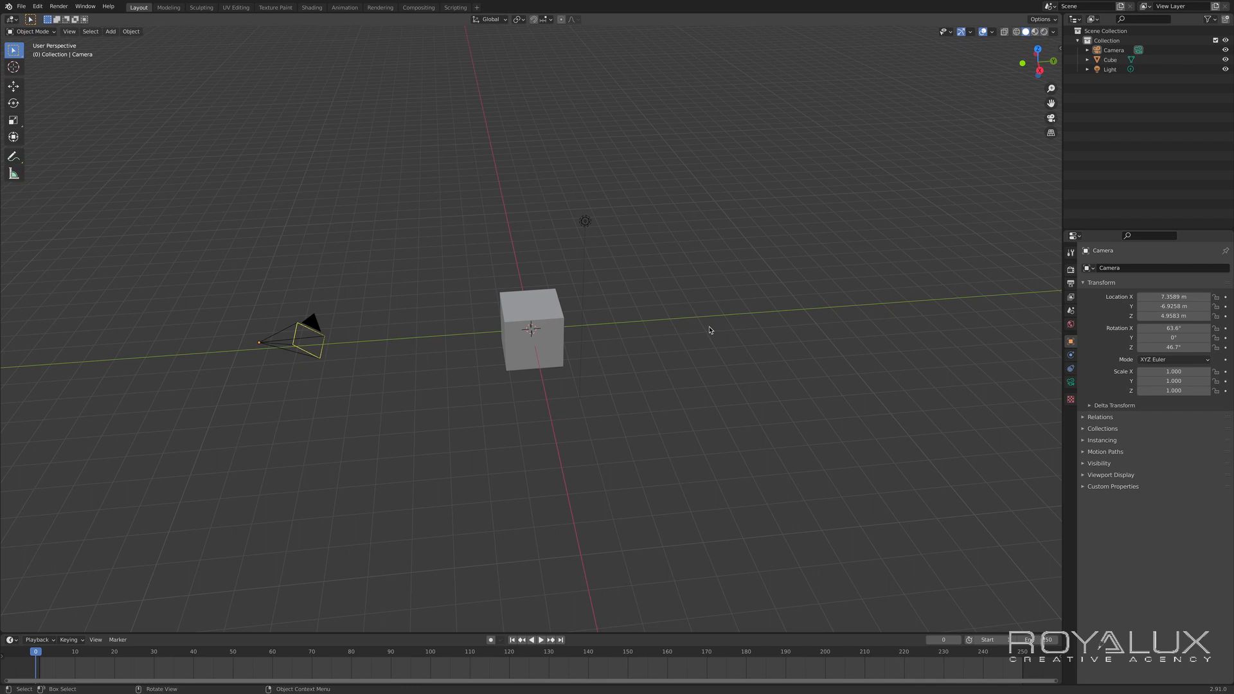
- Use Vertical Split to divide the 3D viewport at about one third of its width, and join the two areas again
right_click(1061, 186)
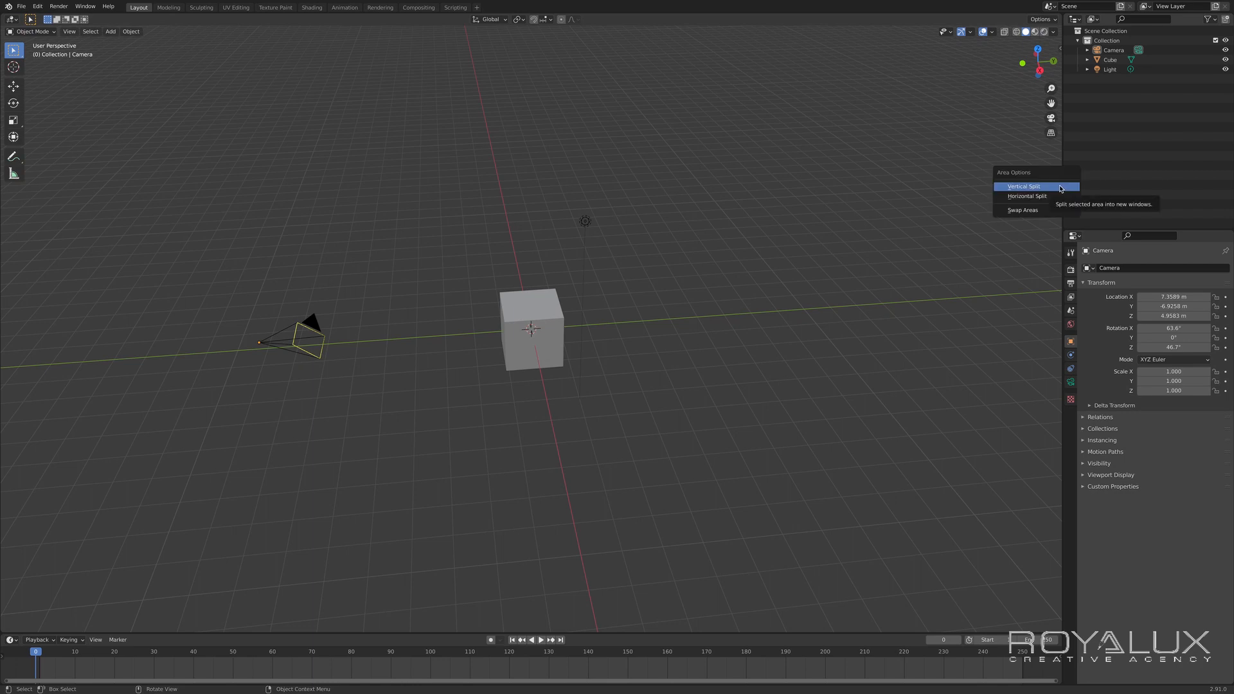
left_click(1059, 187)
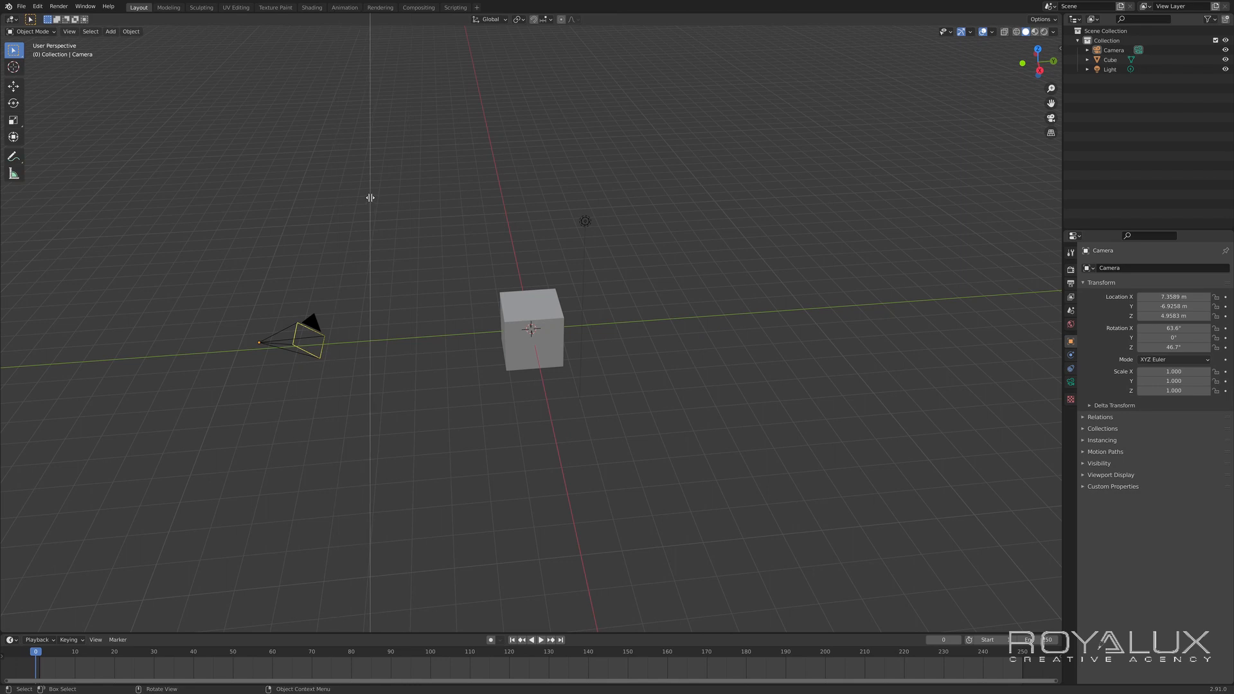
left_click(370, 197)
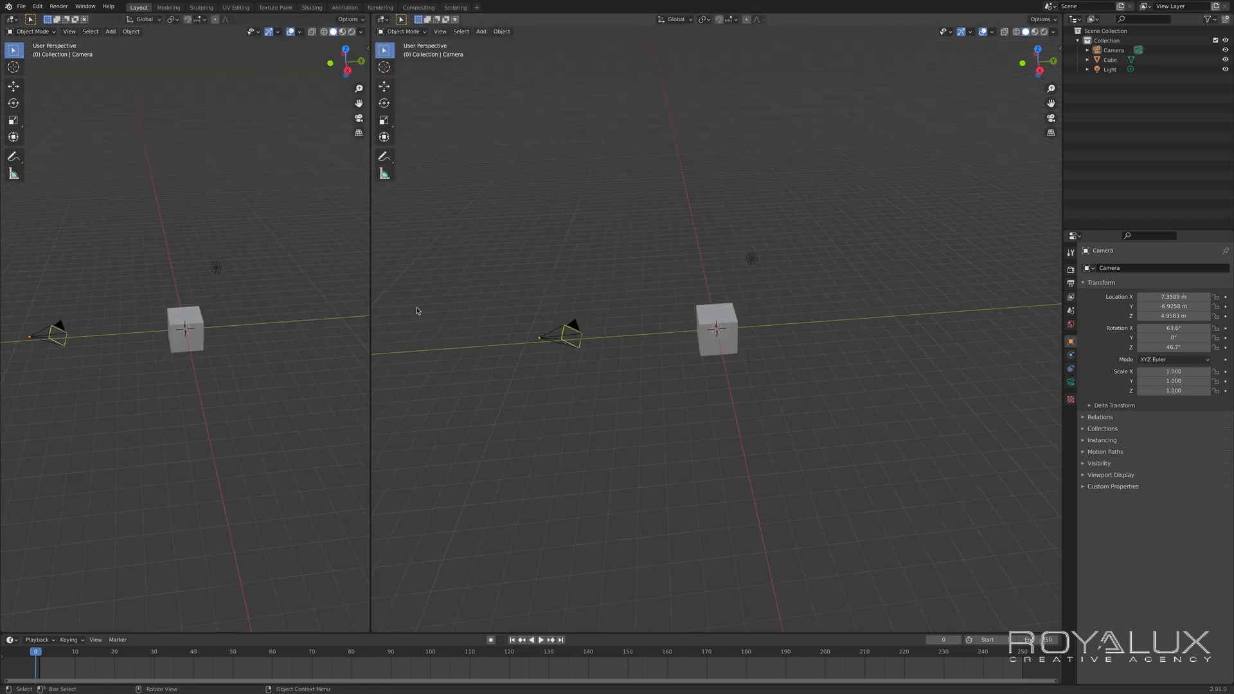
right_click(370, 273)
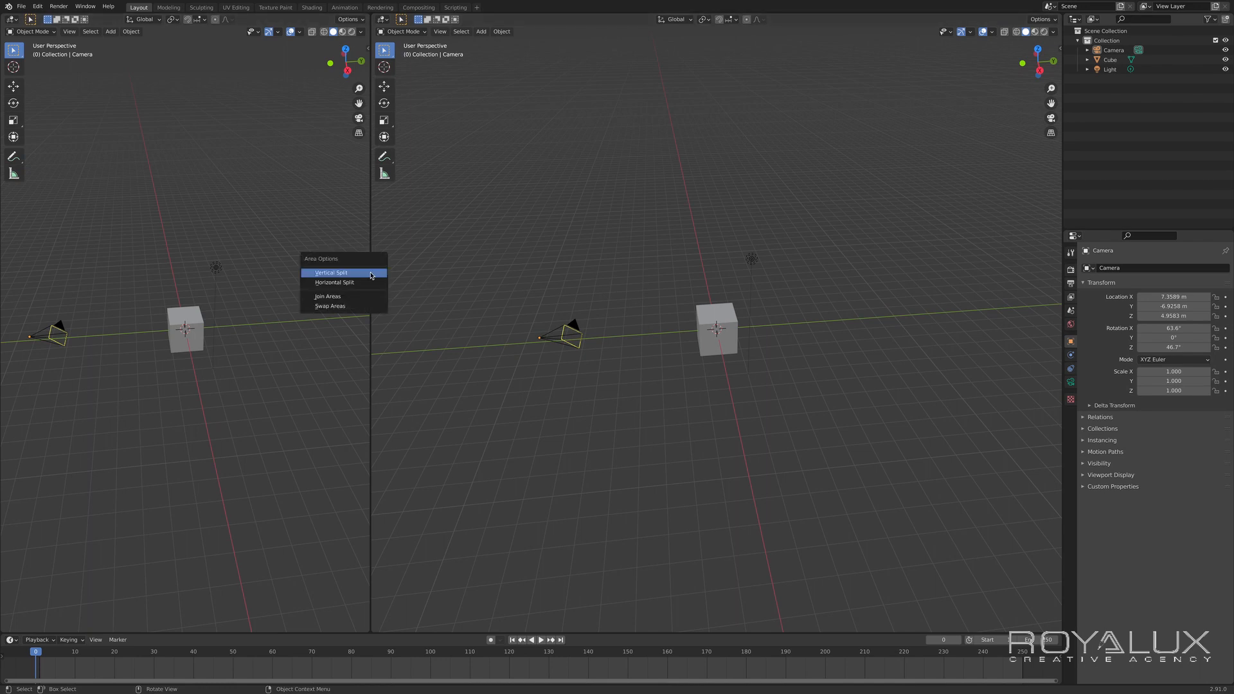
left_click(365, 296)
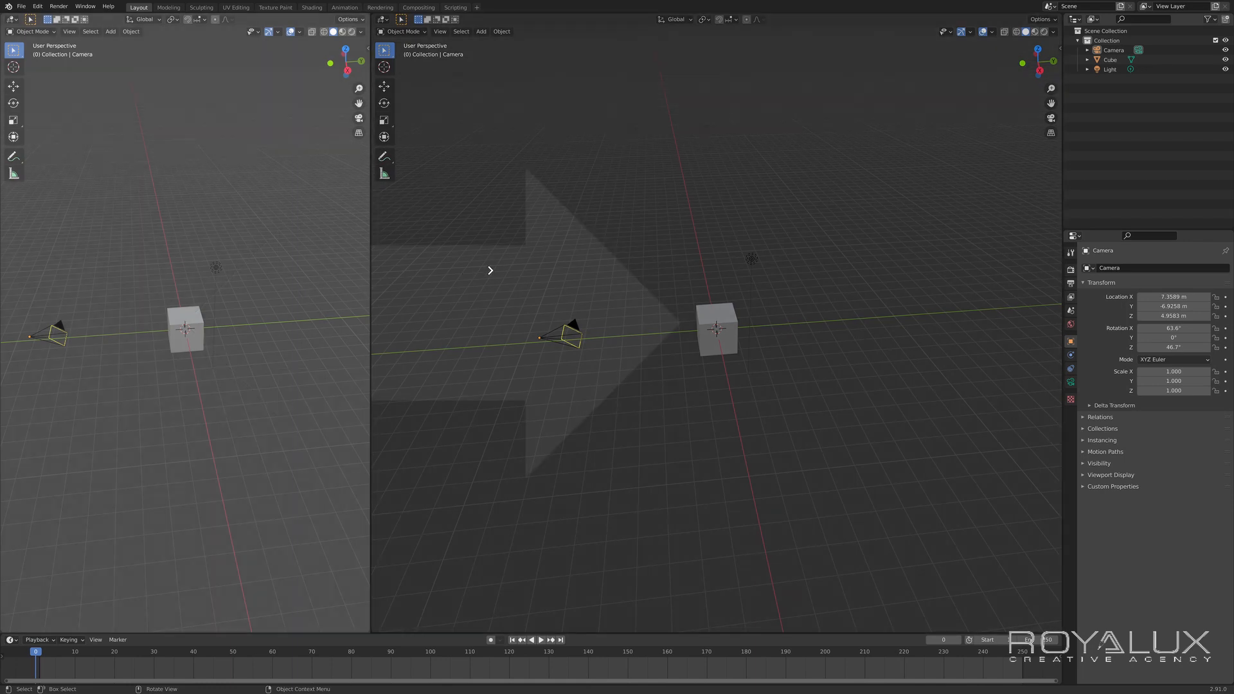
left_click(491, 270)
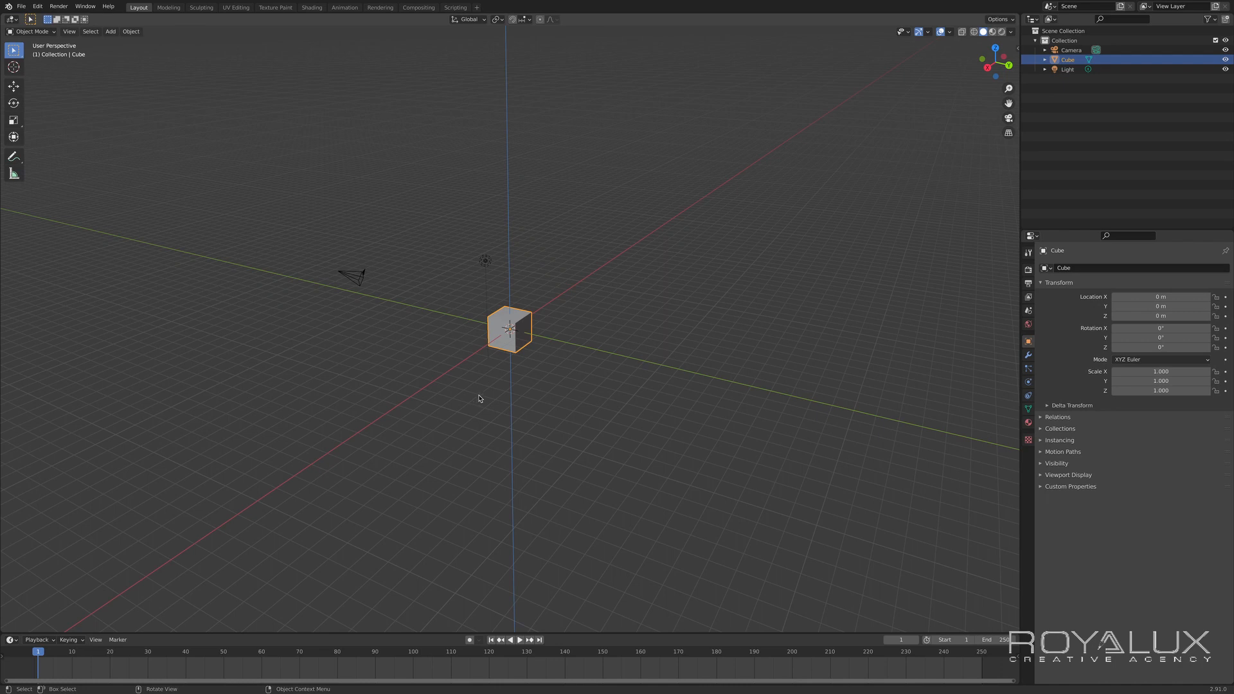
- Select the camera, the light and the cube in turn, and clear the selection
left_click(361, 278)
left_click(487, 261)
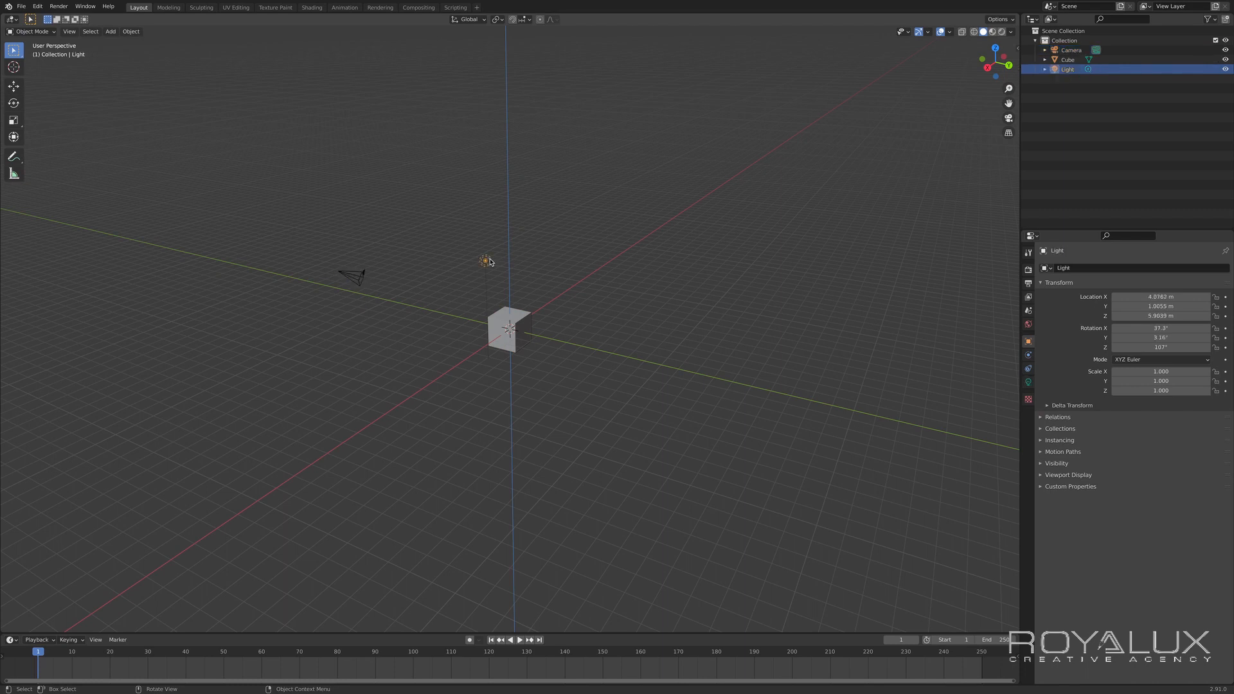
left_click(504, 316)
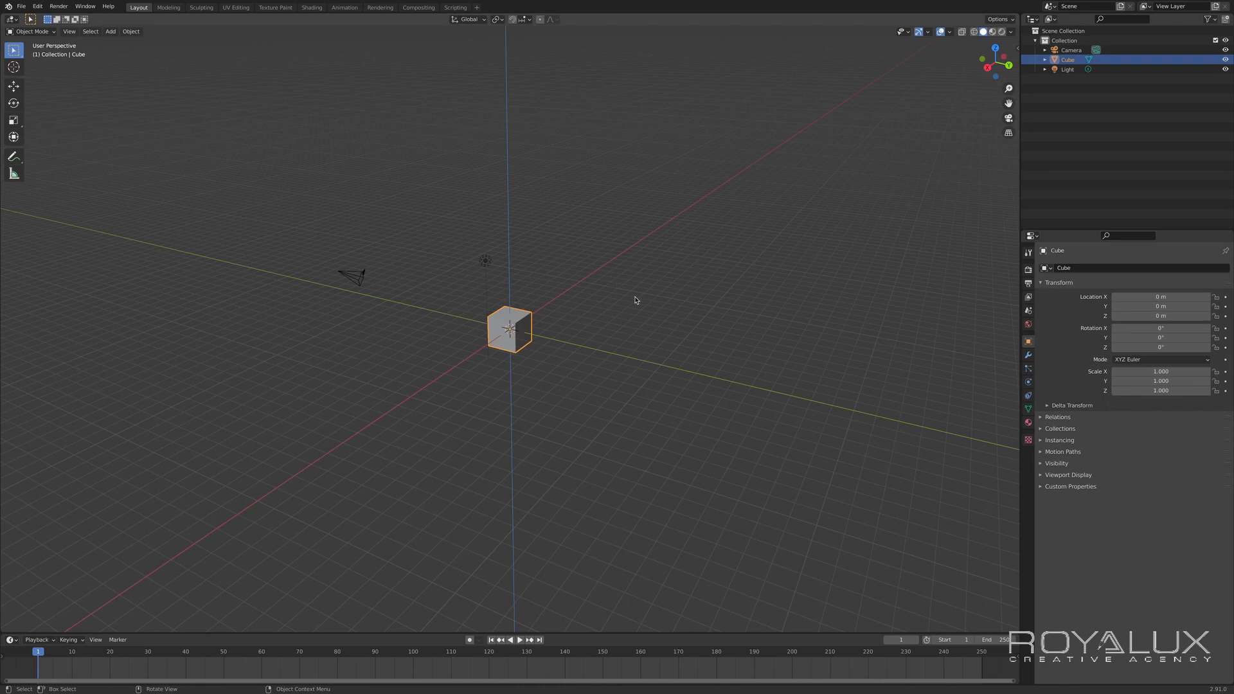
mouse_move(634, 300)
middle_mouse_down()
mouse_move(628, 311)
mouse_move(527, 311)
mouse_move(614, 304)
middle_mouse_up()
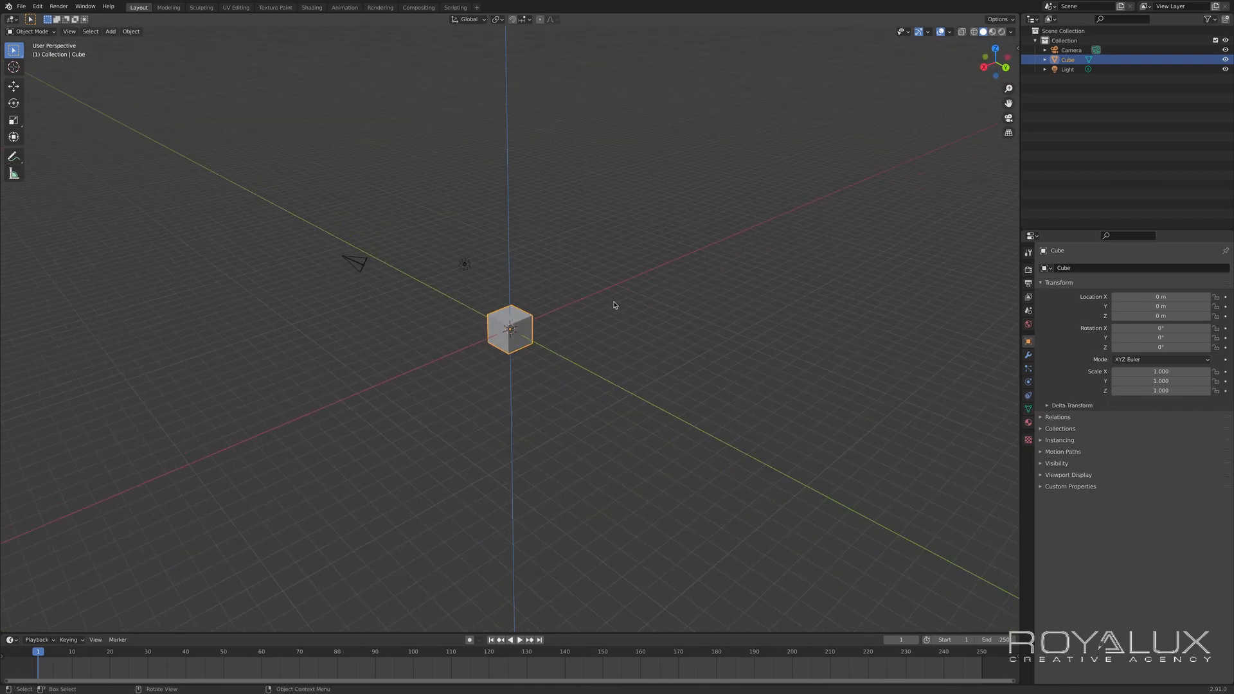
left_click(615, 393)
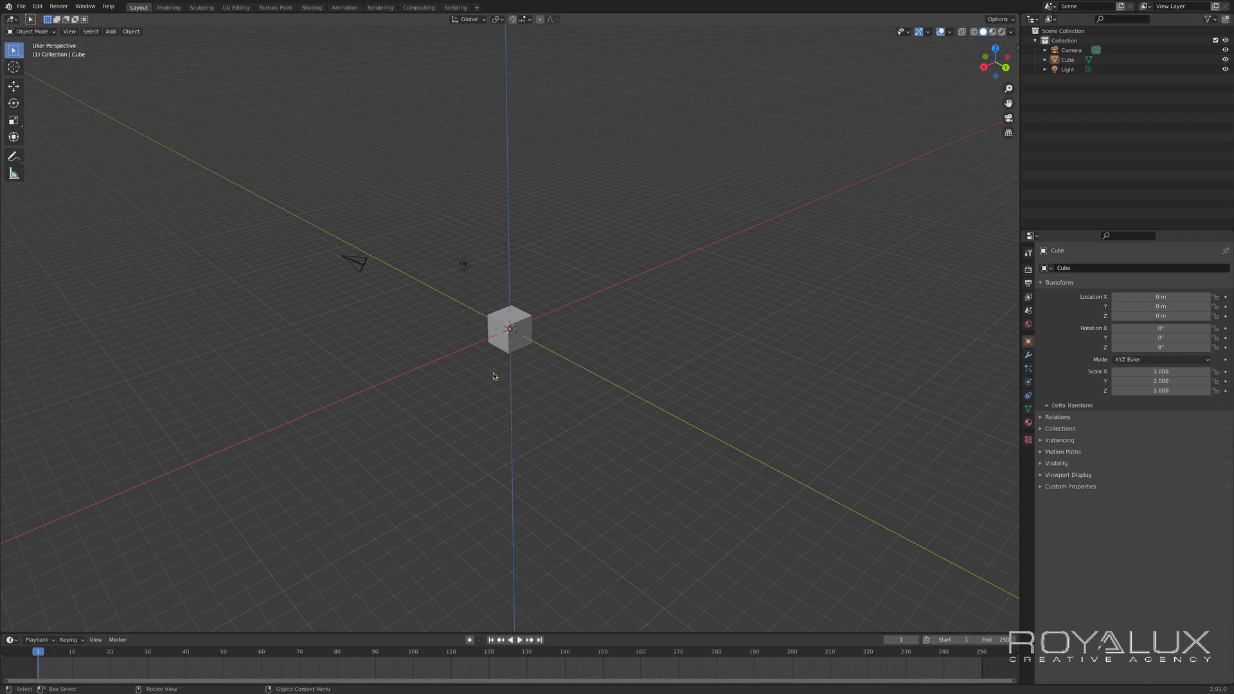
- Examine the cube, camera and light from several angles and distances by orbiting, zooming and panning the scene
middle_click_drag(495, 364, 488, 400)
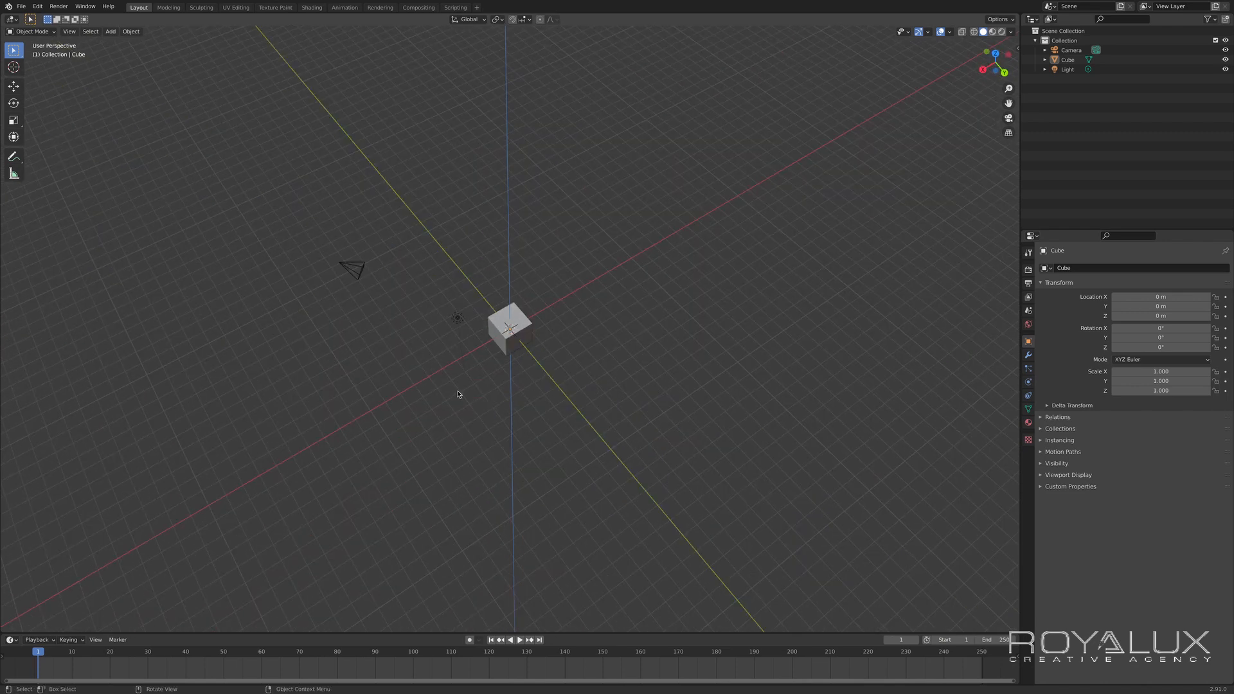
middle_click_drag(458, 394, 623, 351)
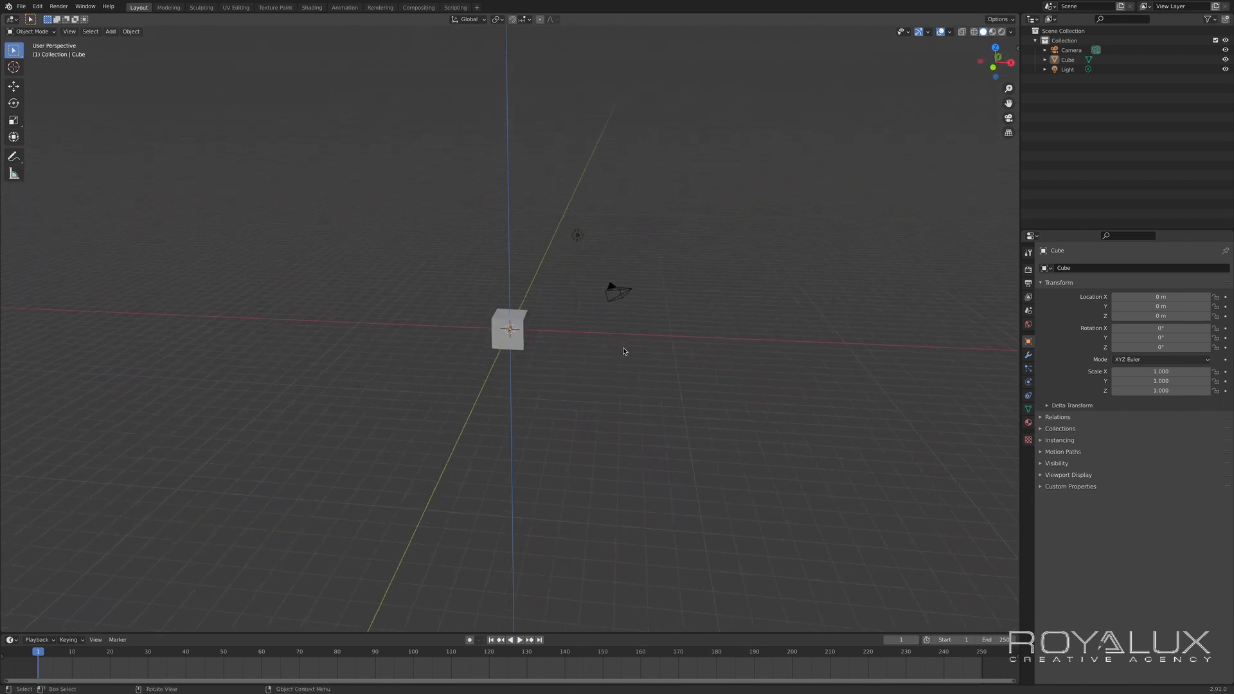
scroll(532, 381, "up", 8)
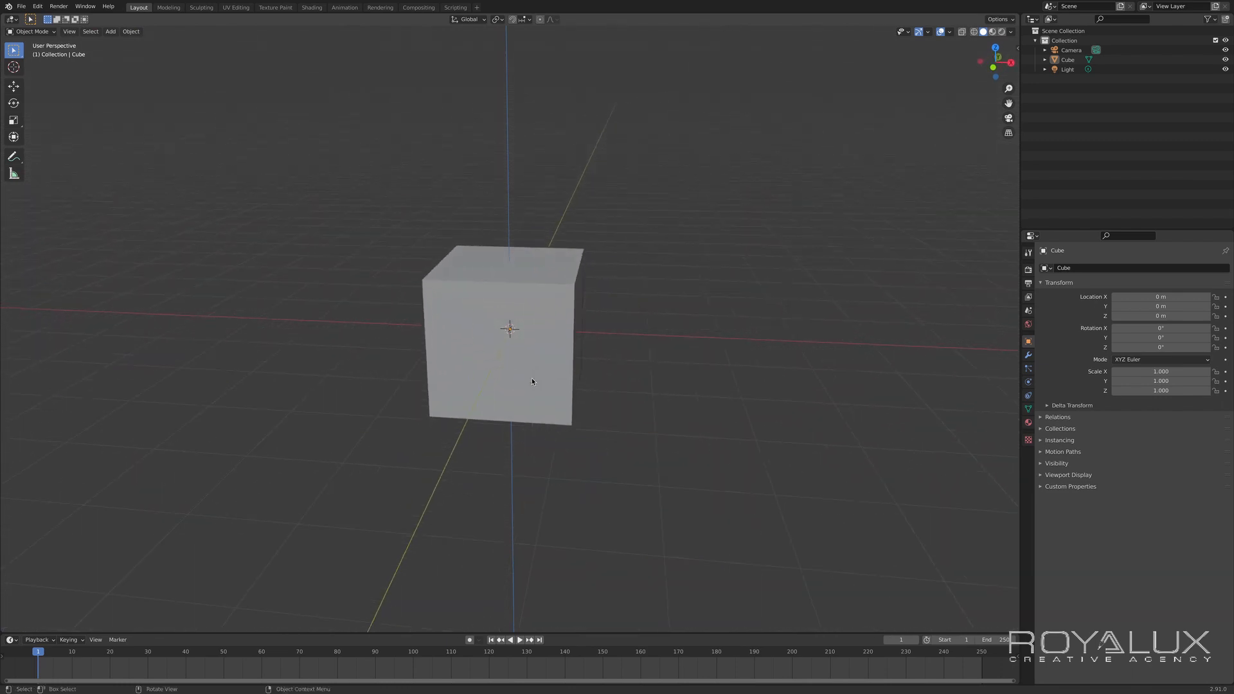
scroll(532, 381, "up", 1)
scroll(532, 381, "down", 10)
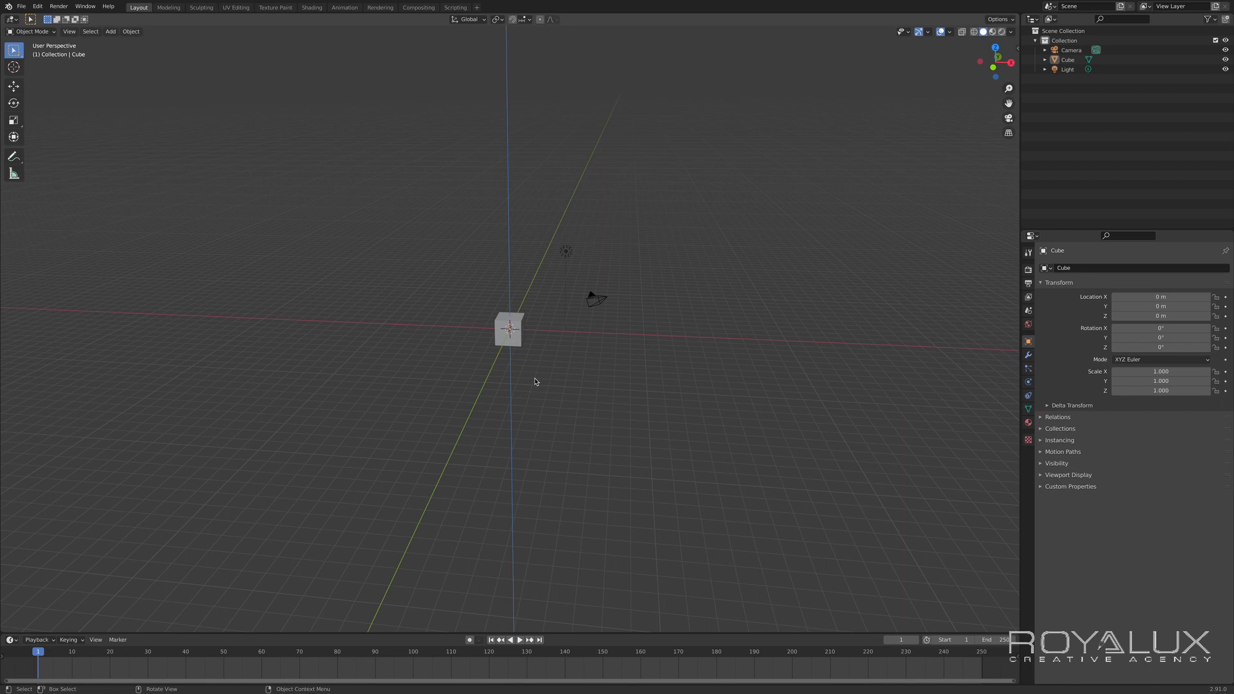
key("ctrl")
middle_click_drag(535, 381, 553, 363, "ctrl")
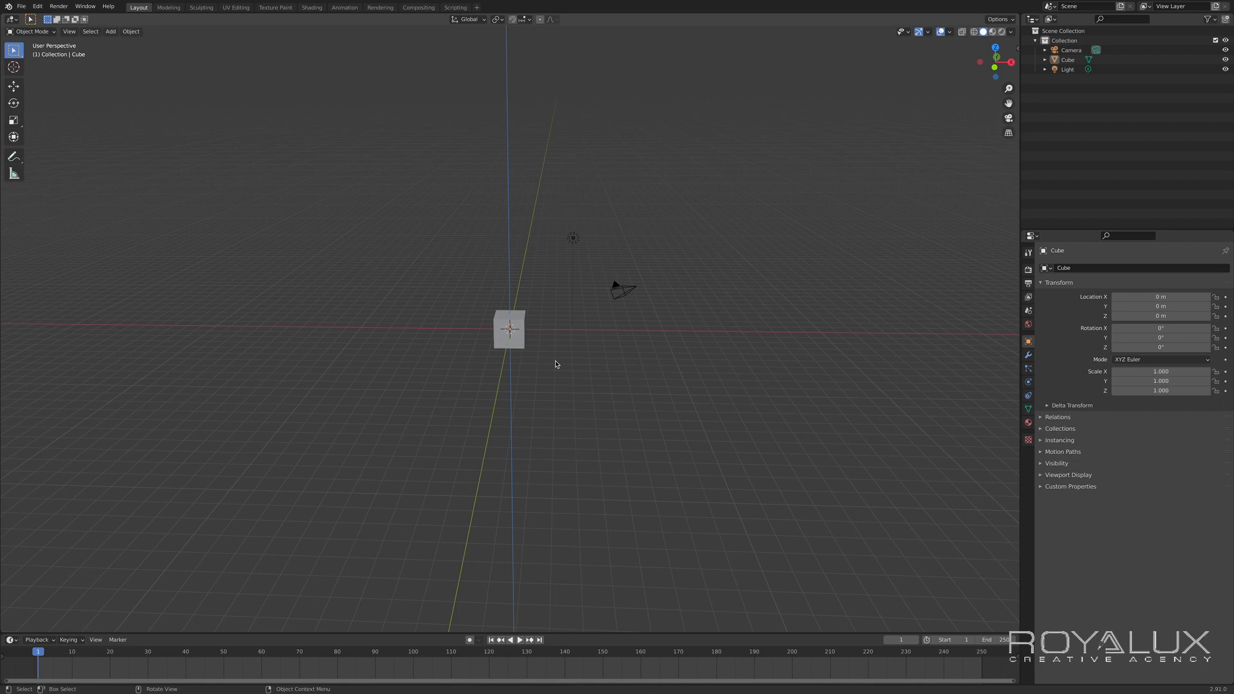
key("shift")
middle_click_drag(553, 361, 608, 336, "shift")
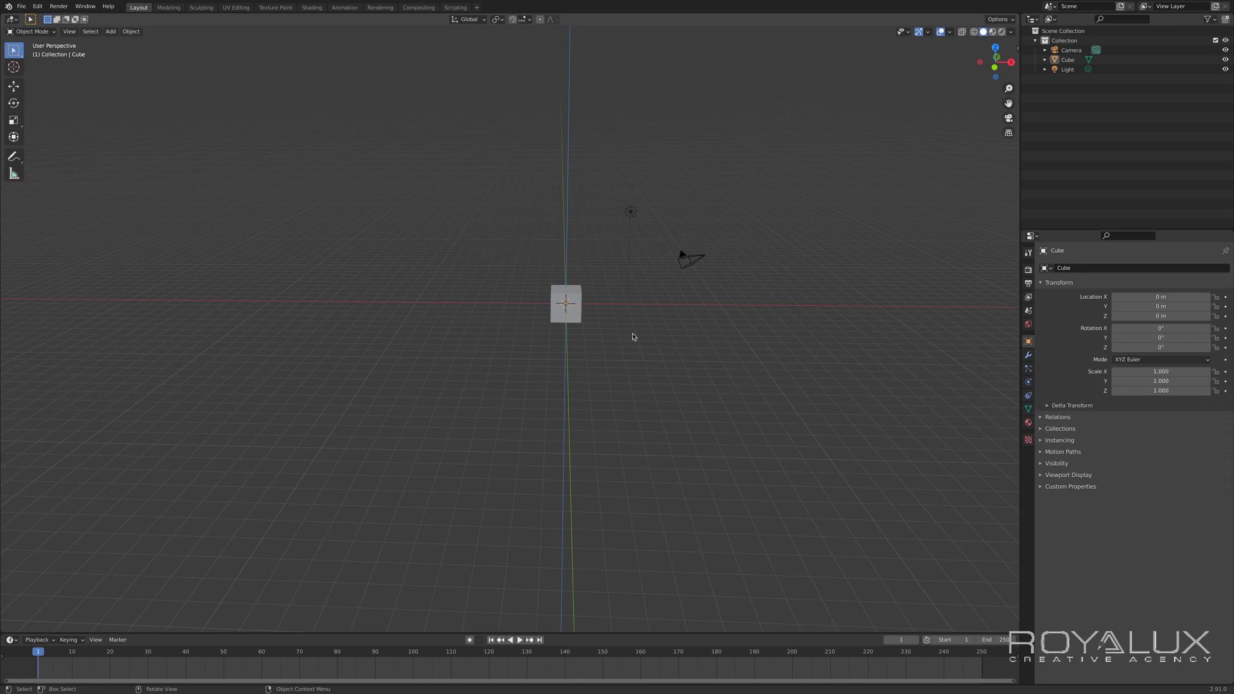
middle_click_drag(632, 336, 676, 356)
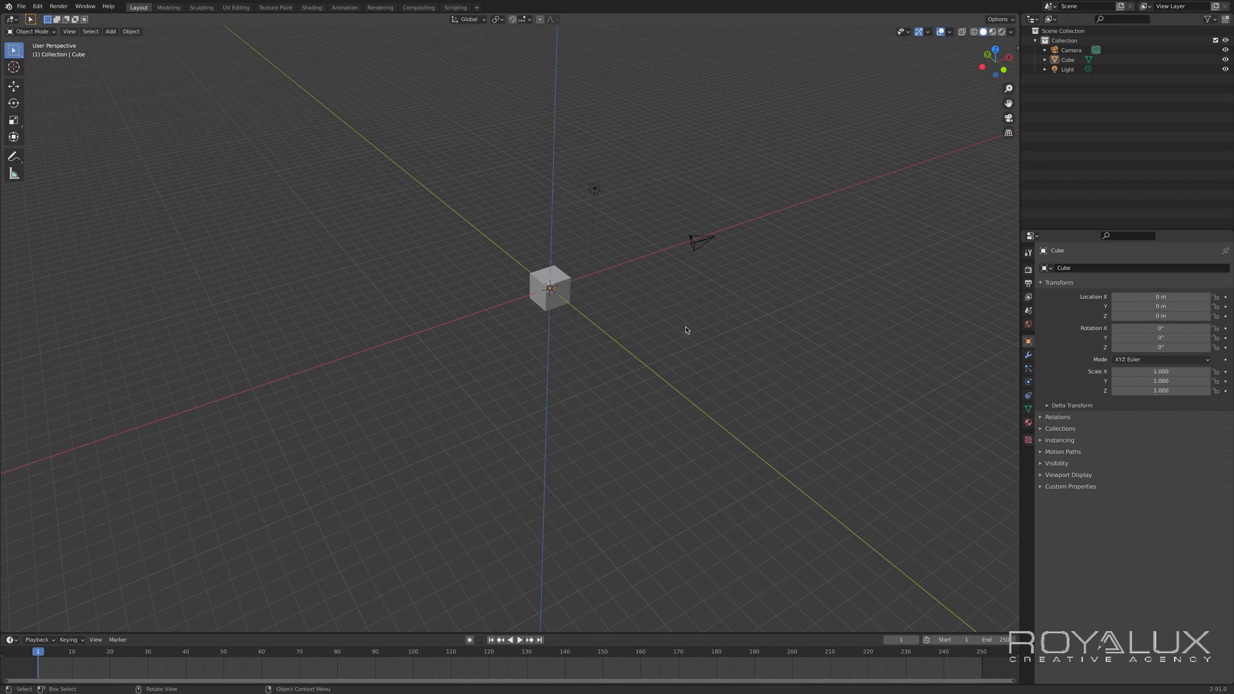
middle_click_drag(687, 331, 89, 192)
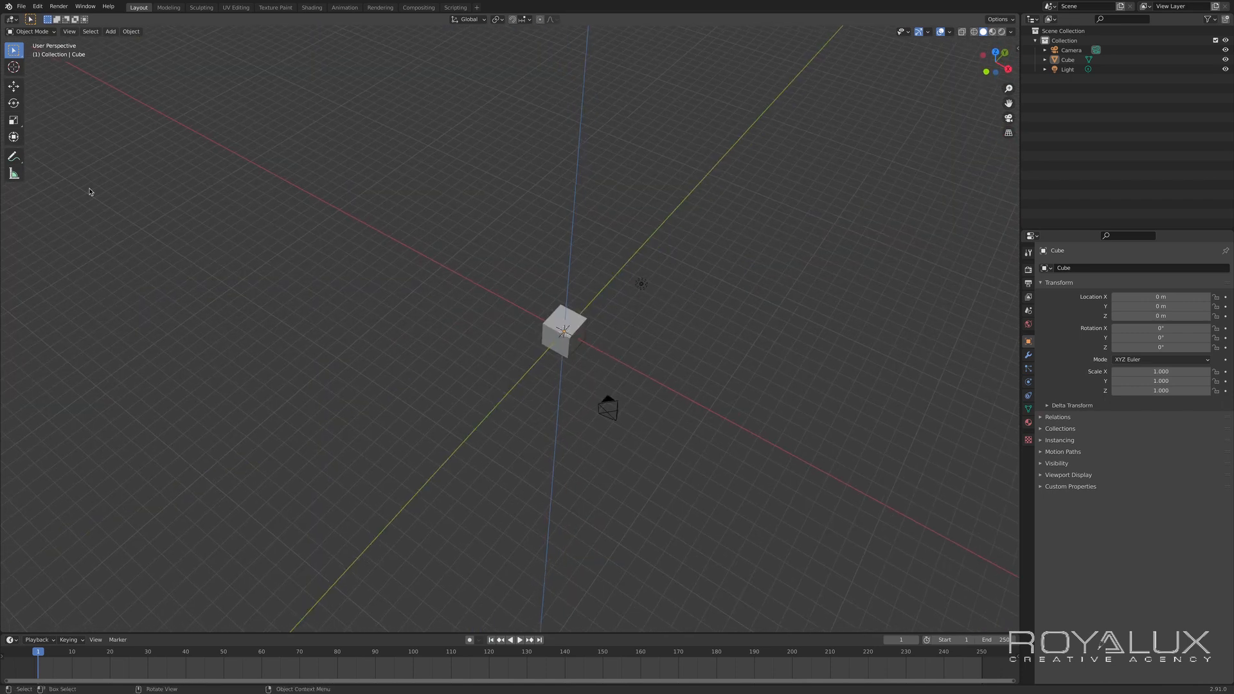
- Switch the 3D viewport to the Top viewpoint and then to the Front viewpoint
left_click(69, 31)
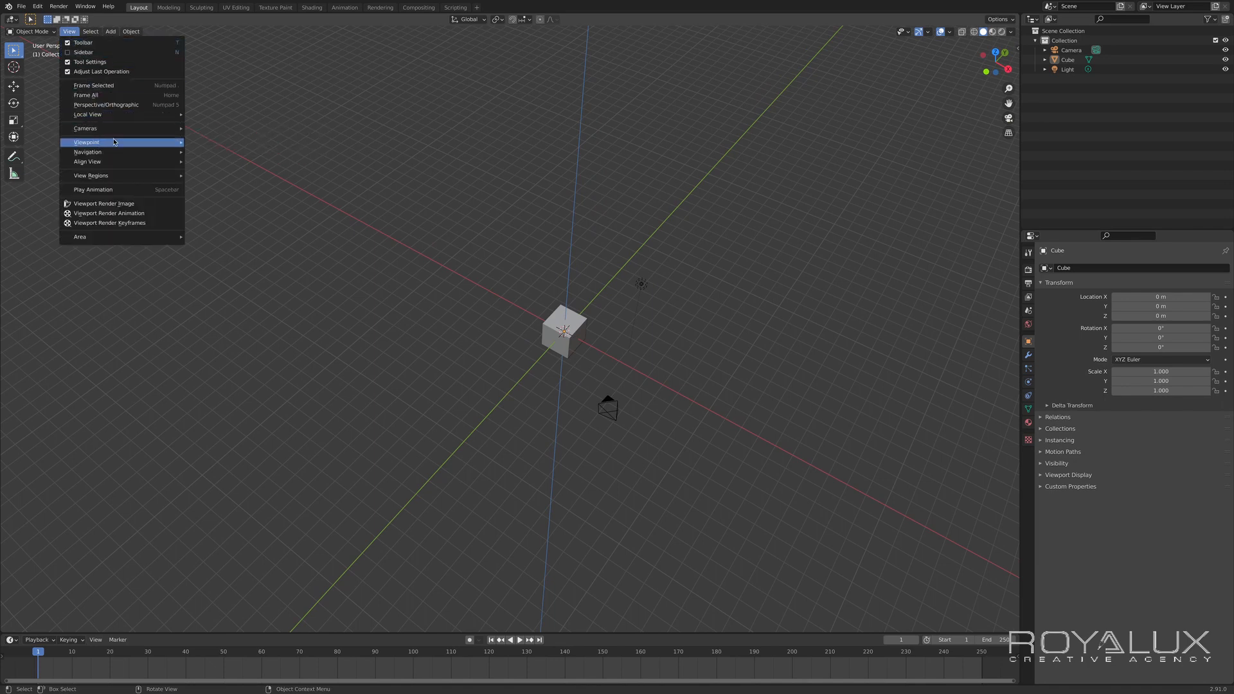
mouse_move(113, 143)
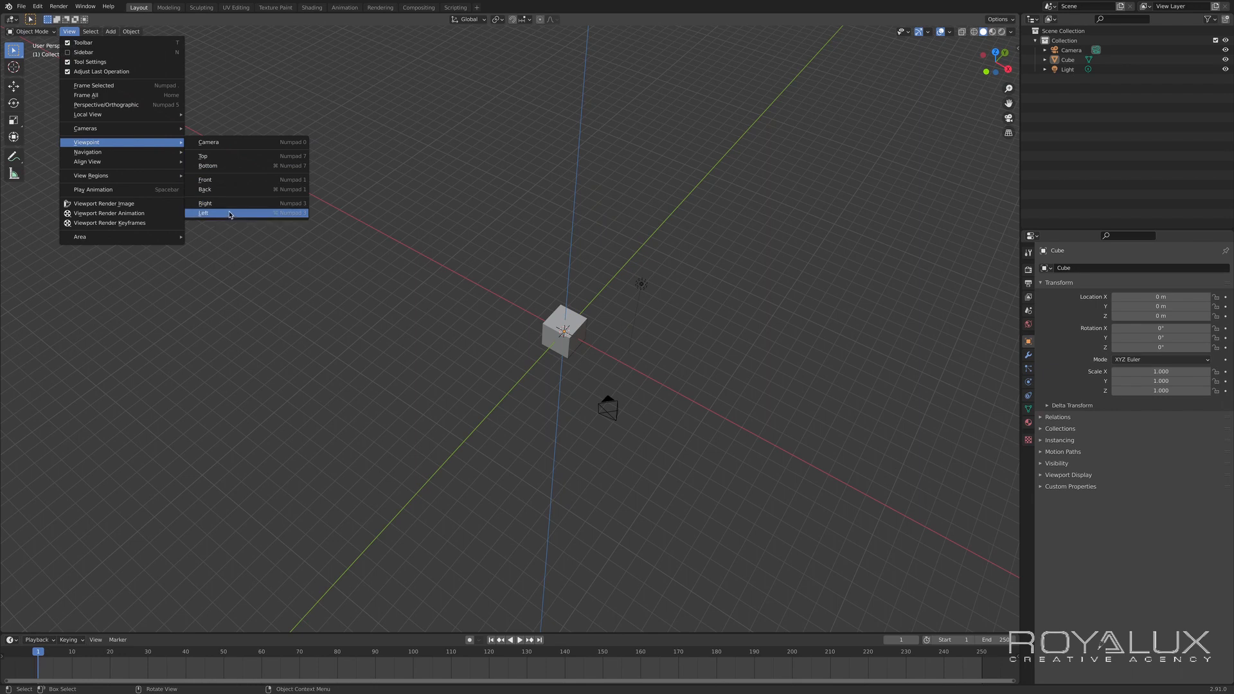
left_click(223, 157)
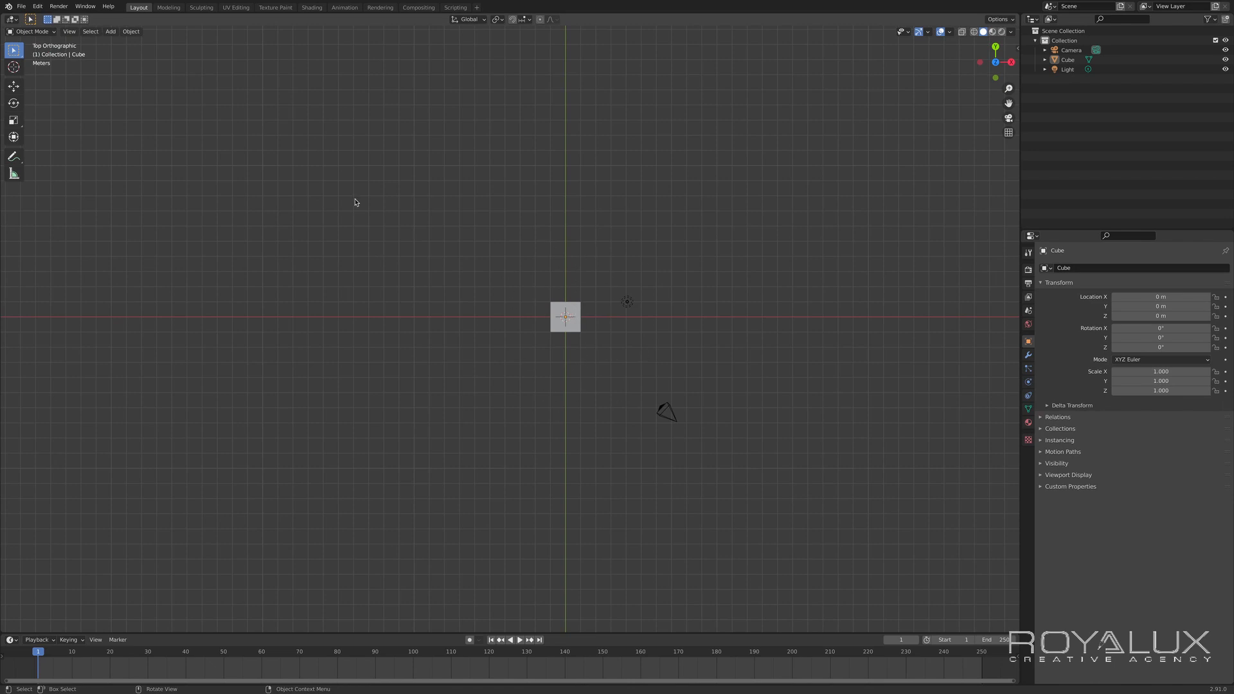
left_click(69, 31)
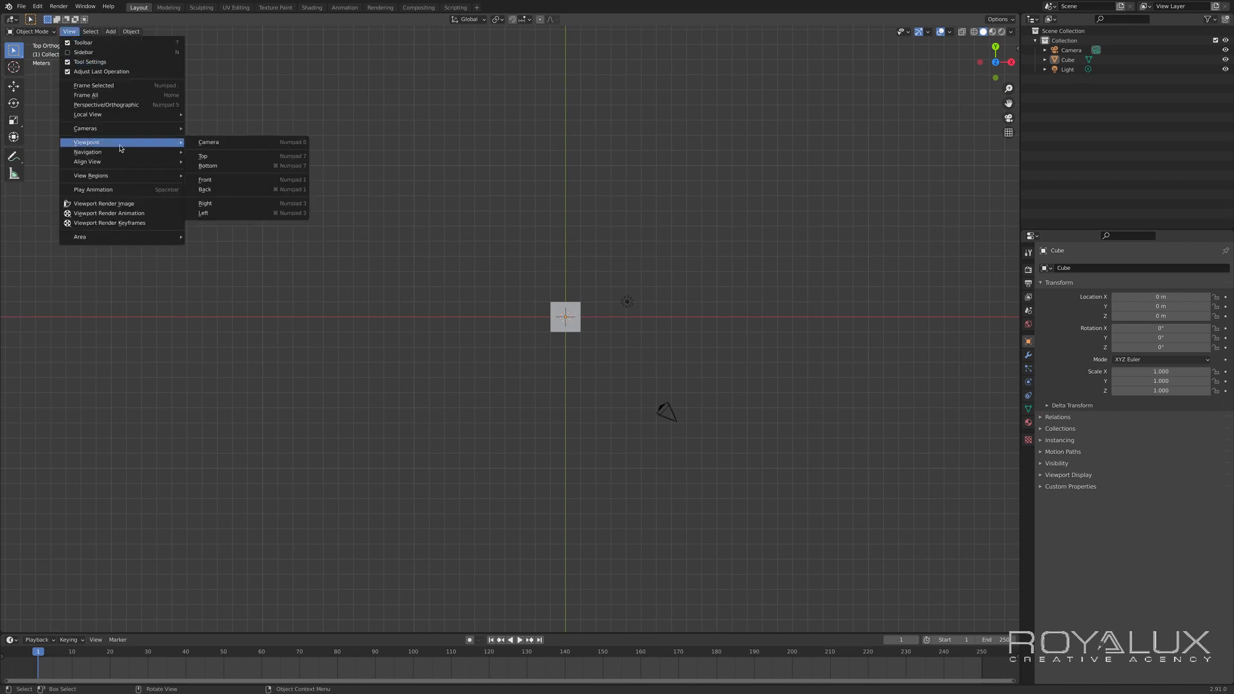
left_click(229, 183)
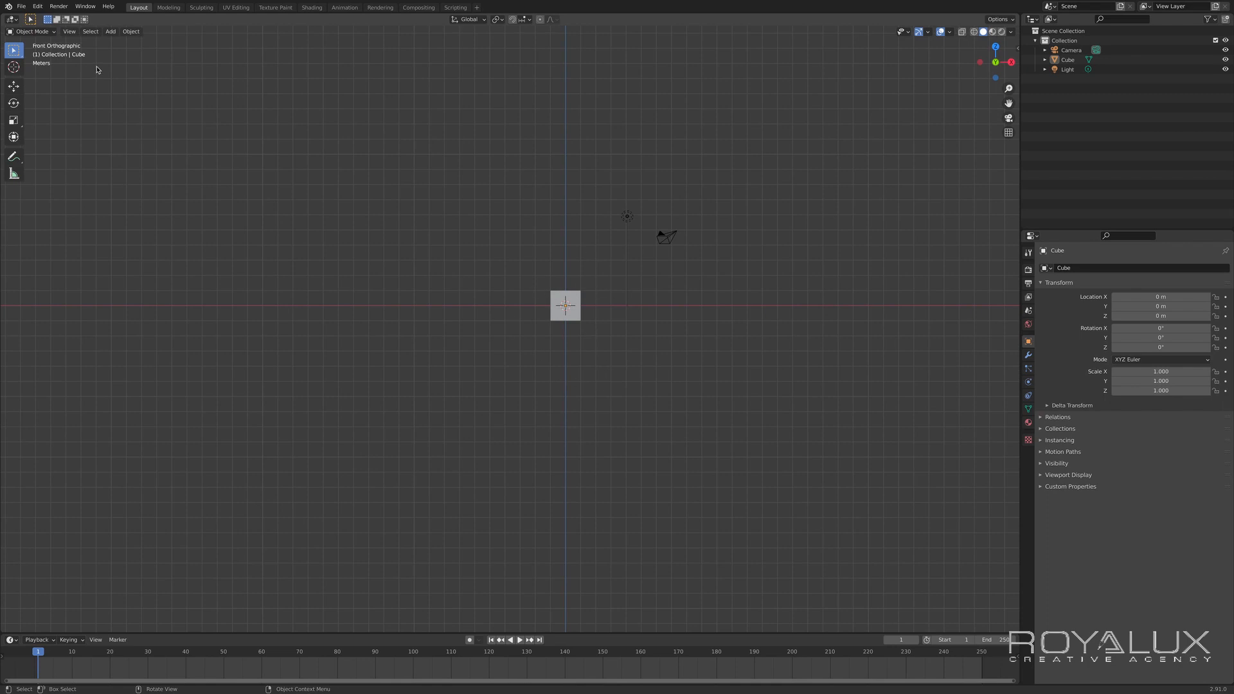
- Check the available viewpoint options, and cycle the 3D viewport through the top, front and right views
left_click(70, 32)
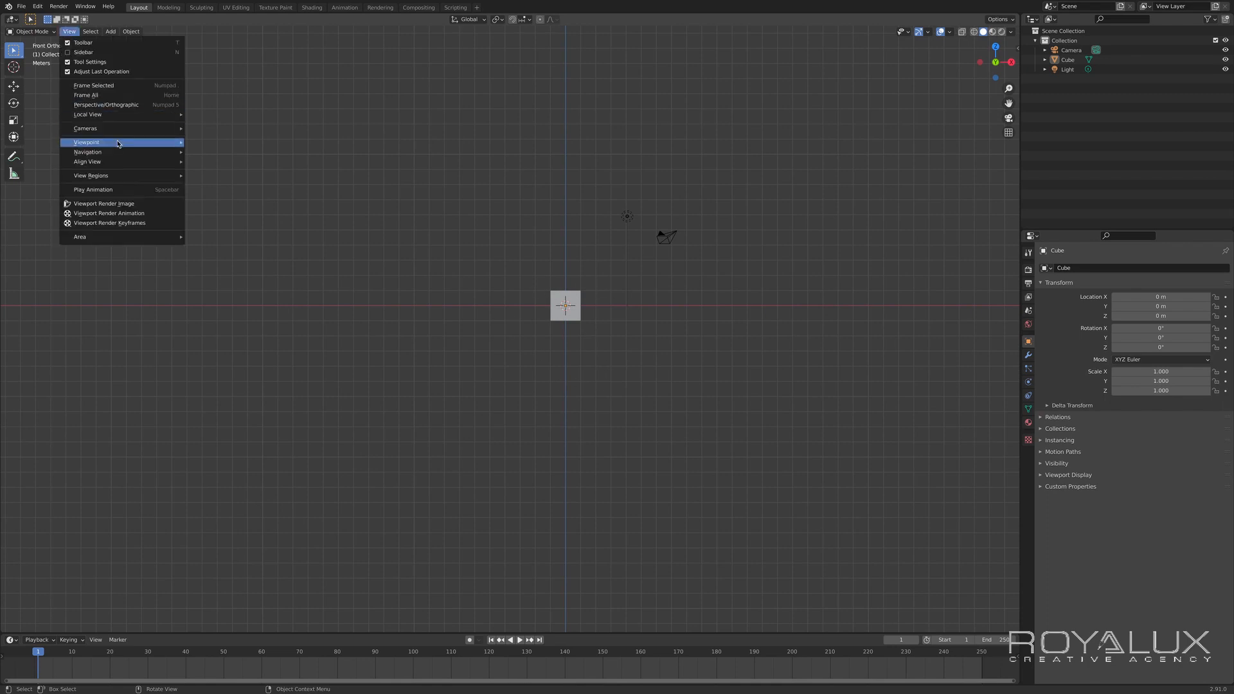
mouse_move(119, 143)
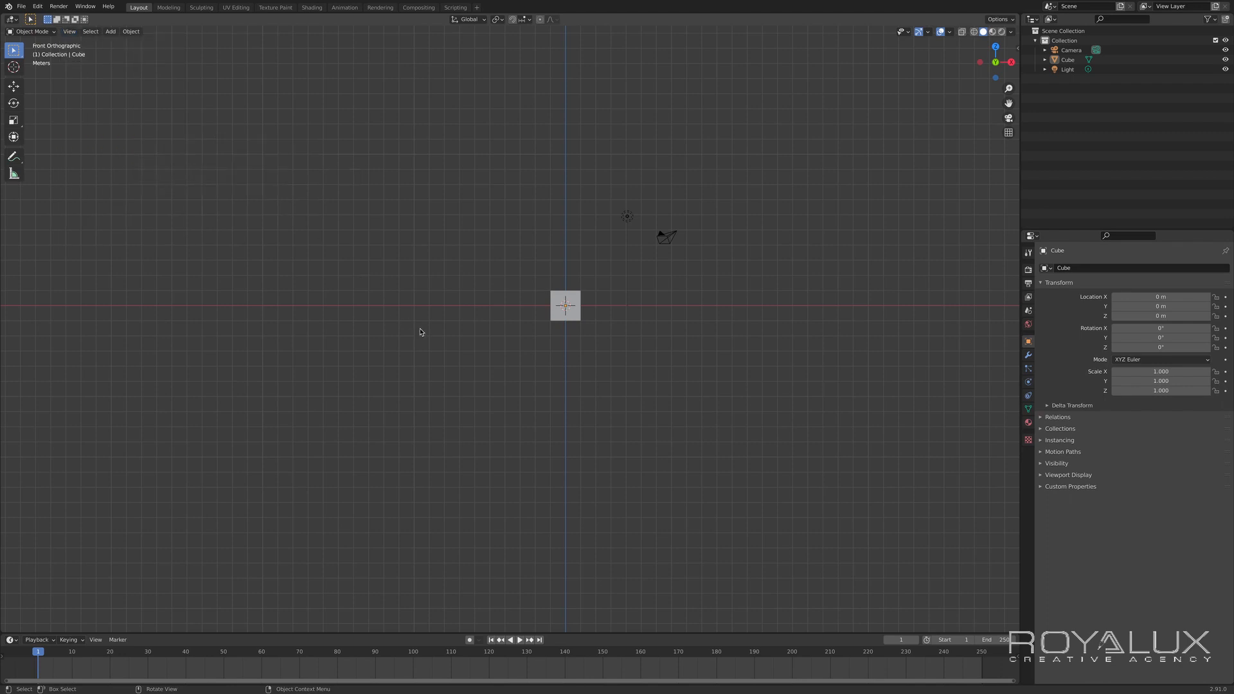
key("KP_7")
key("KP_1")
key("KP_3")
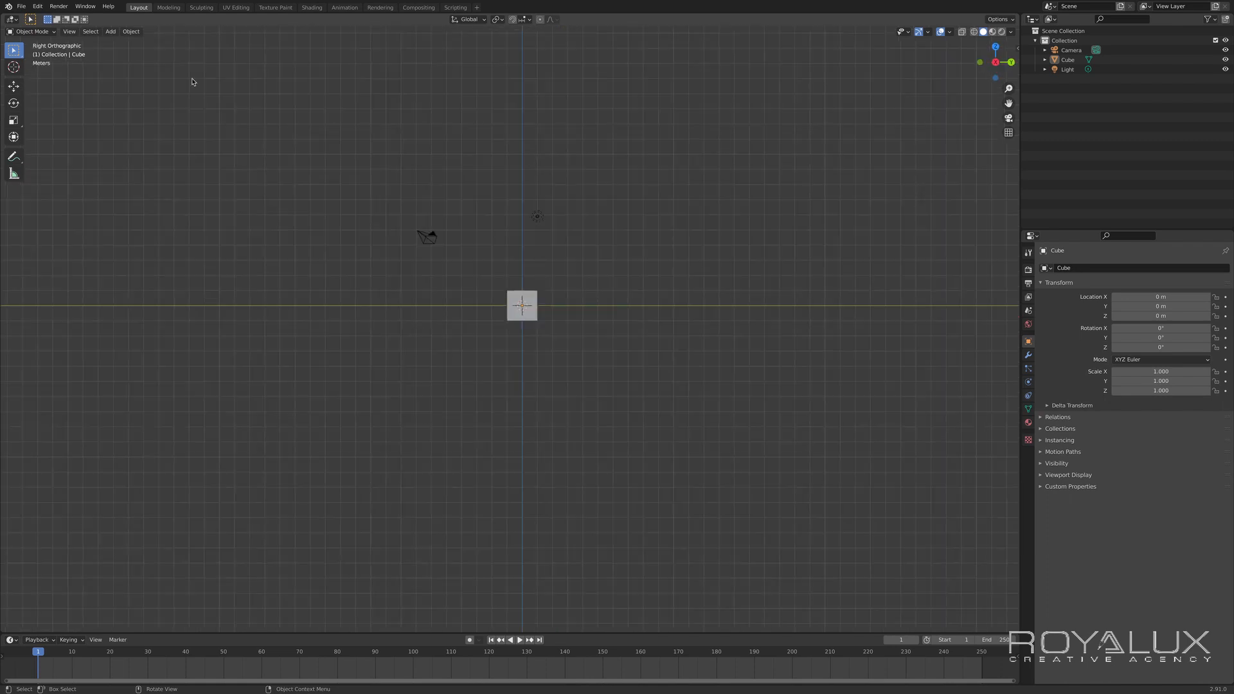
- Review the Emulate Numpad option in the Input preferences, and close the preferences
left_click(69, 31)
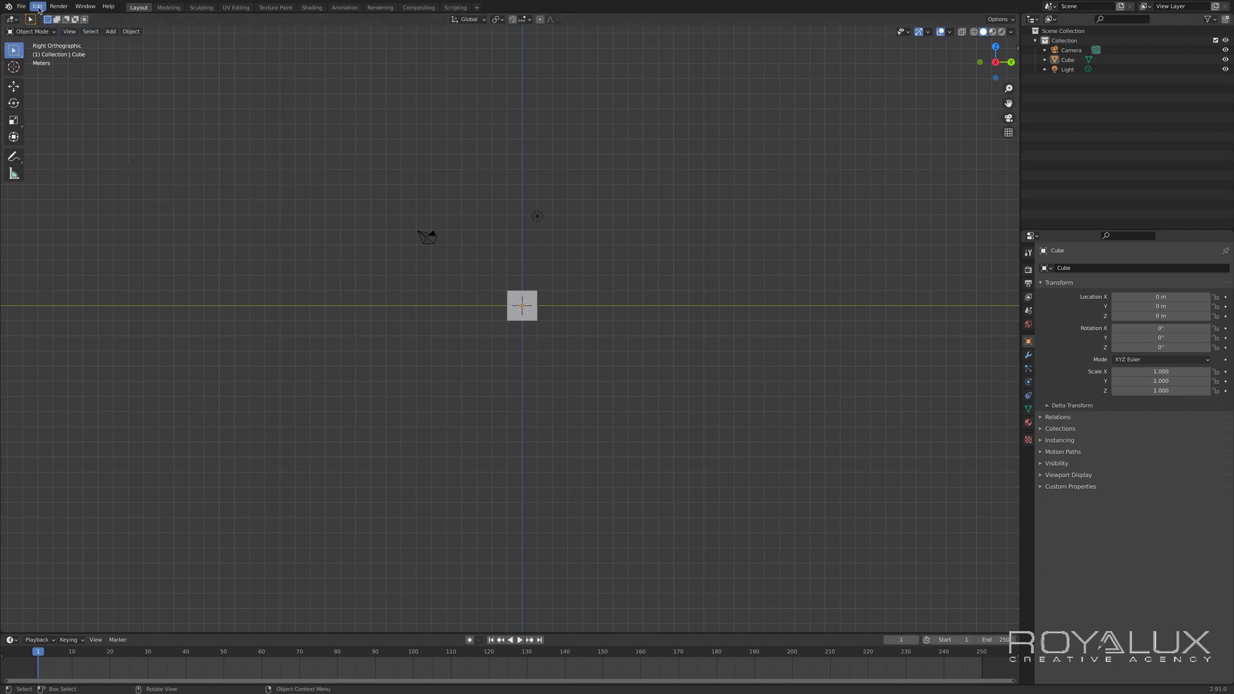
left_click(38, 7)
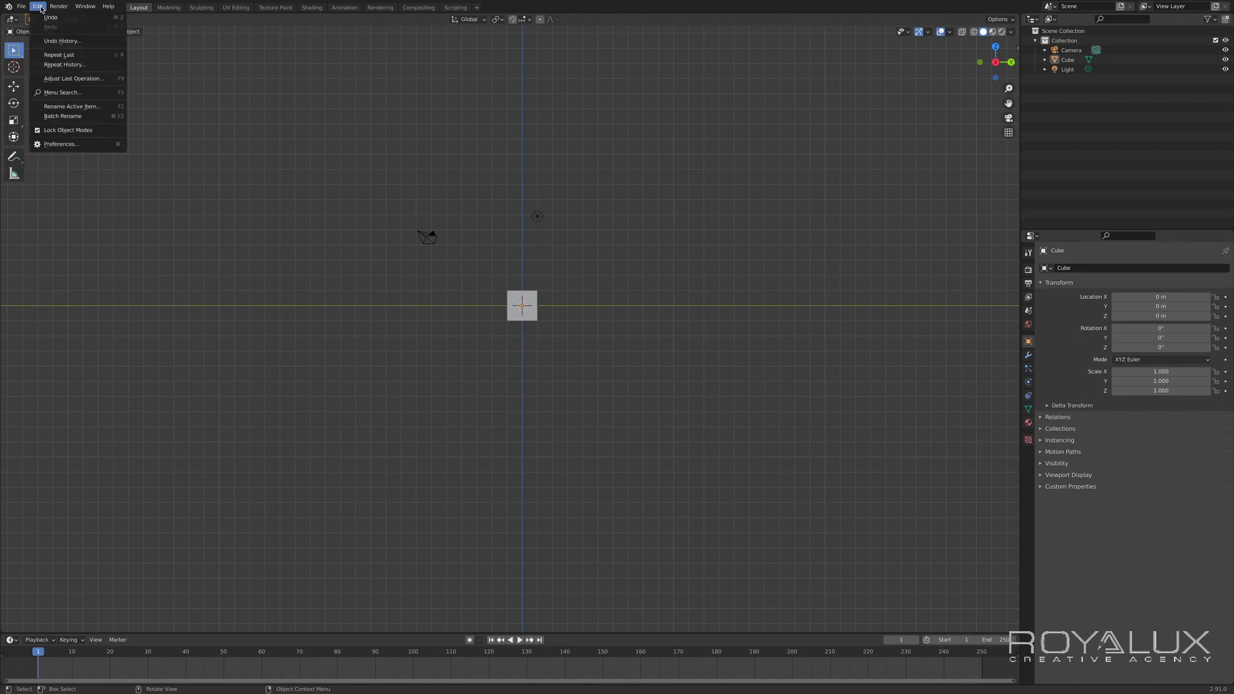
left_click(61, 145)
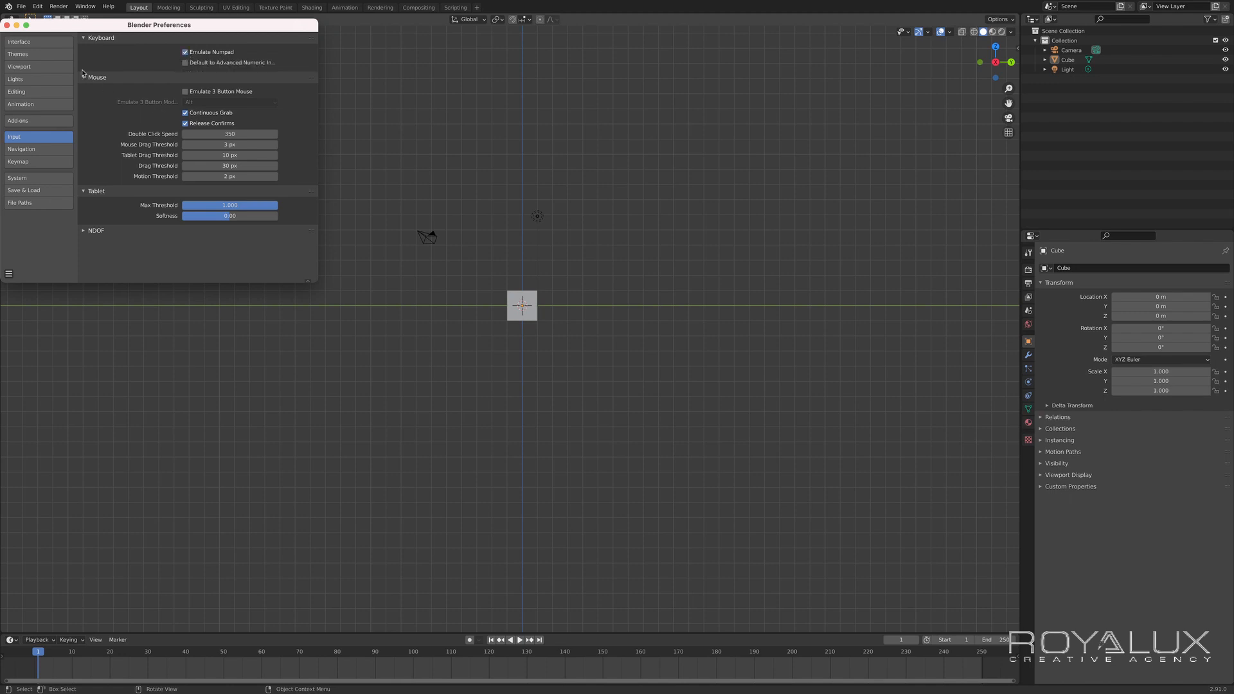
left_click(6, 25)
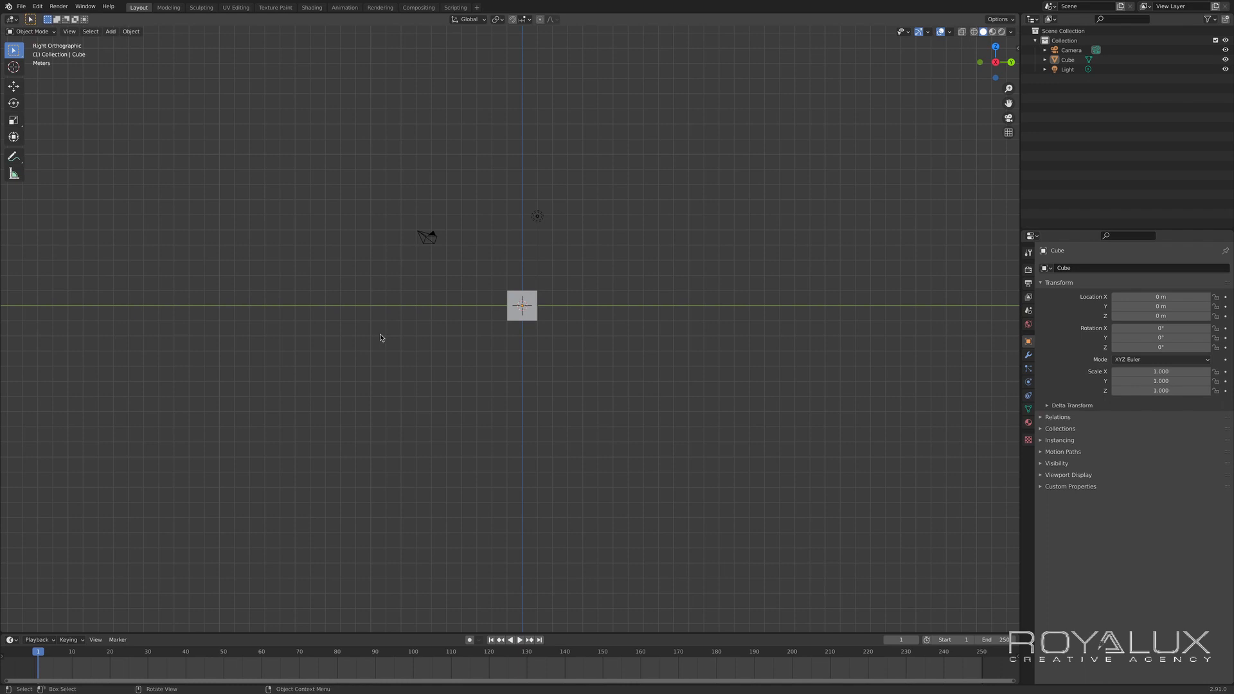
- Switch the tilted view to the top view, and change the projection from orthographic to perspective
middle_click_drag(380, 338, 379, 338)
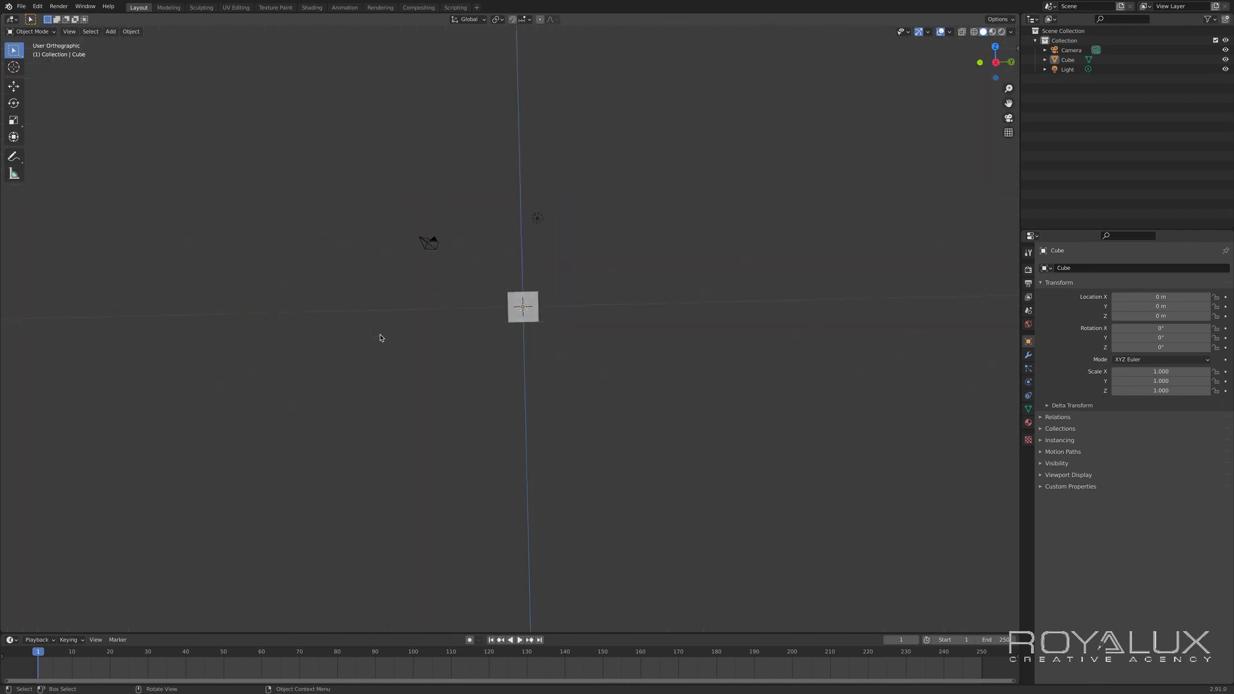
key("KP_7")
key("KP_5")
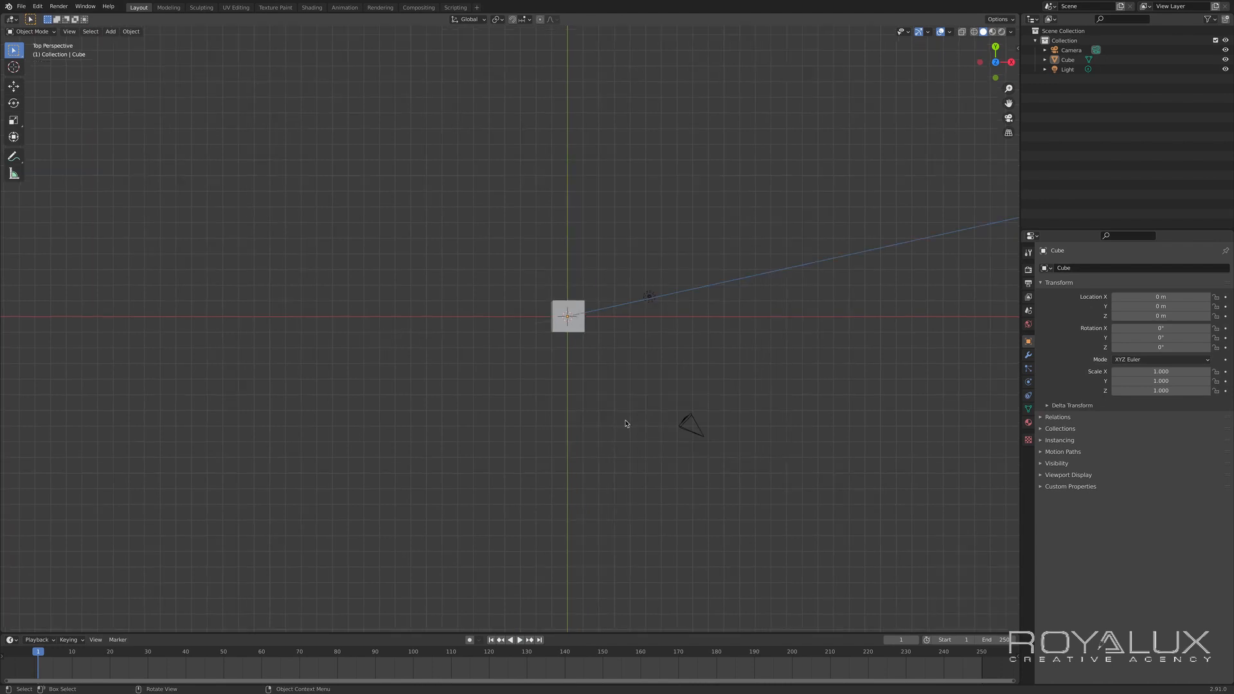
- Orbit and pan away from the objects, and frame all objects in the 3D viewport
middle_click_drag(555, 406, 639, 326)
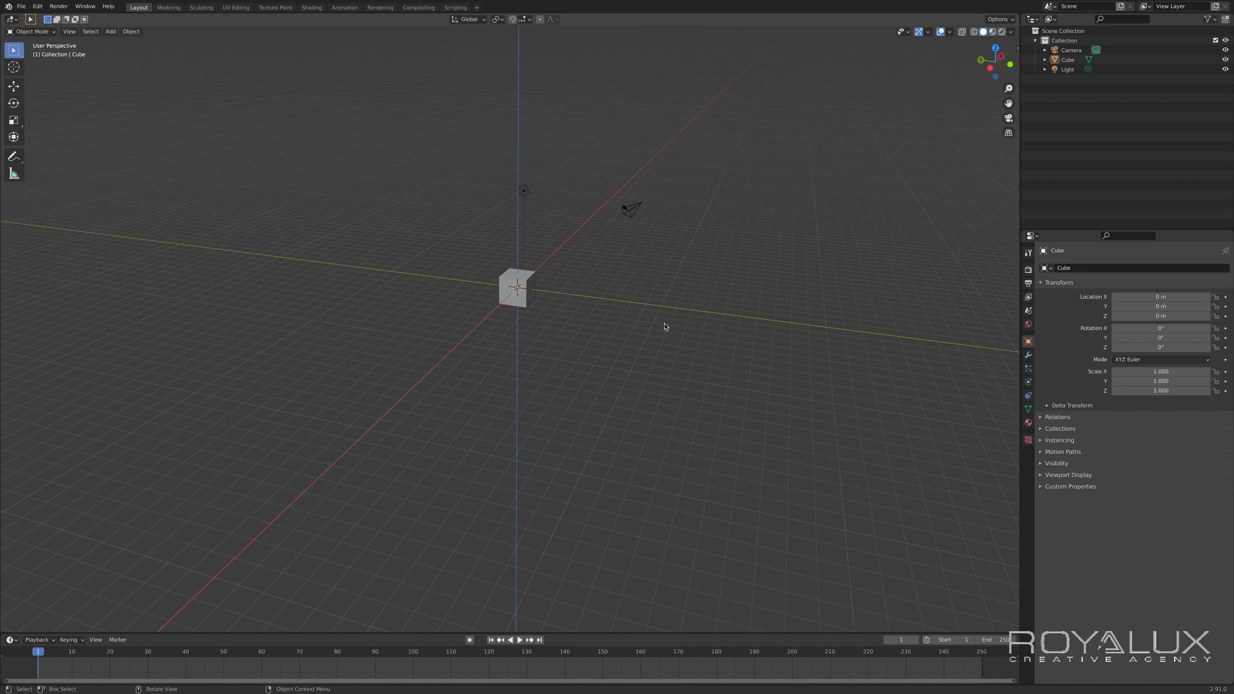
middle_click_drag(760, 287, 622, 319)
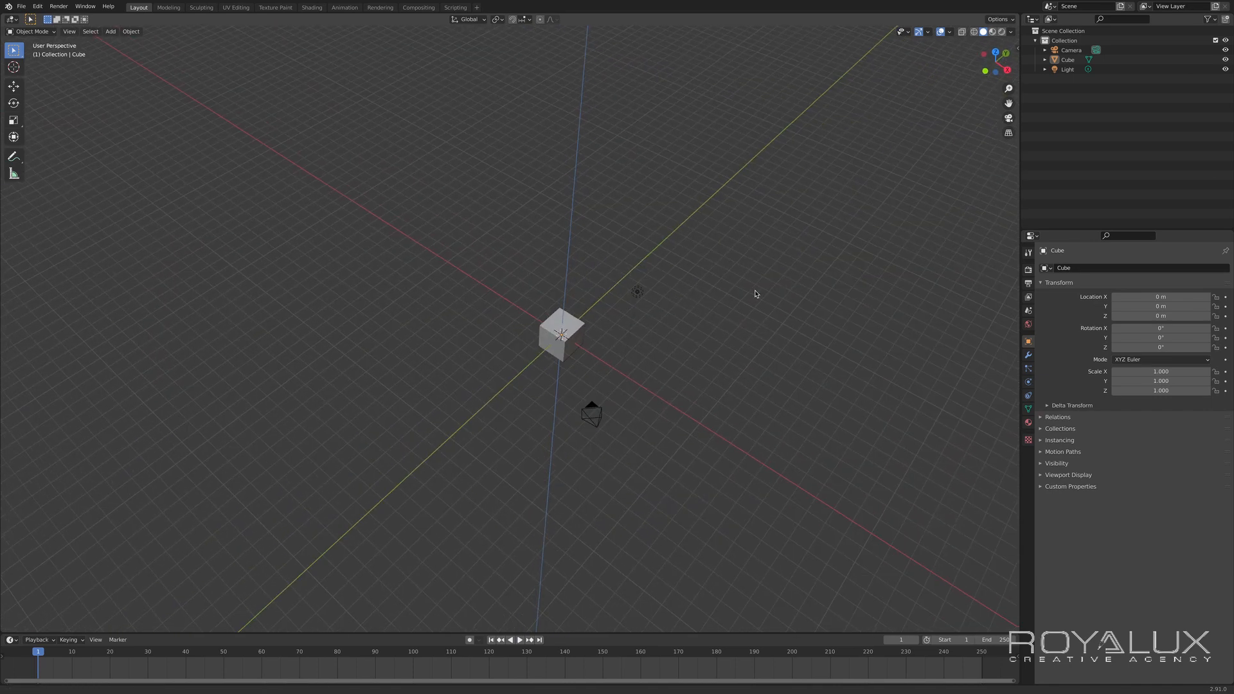
middle_click_drag(757, 292, 510, 379, "shift")
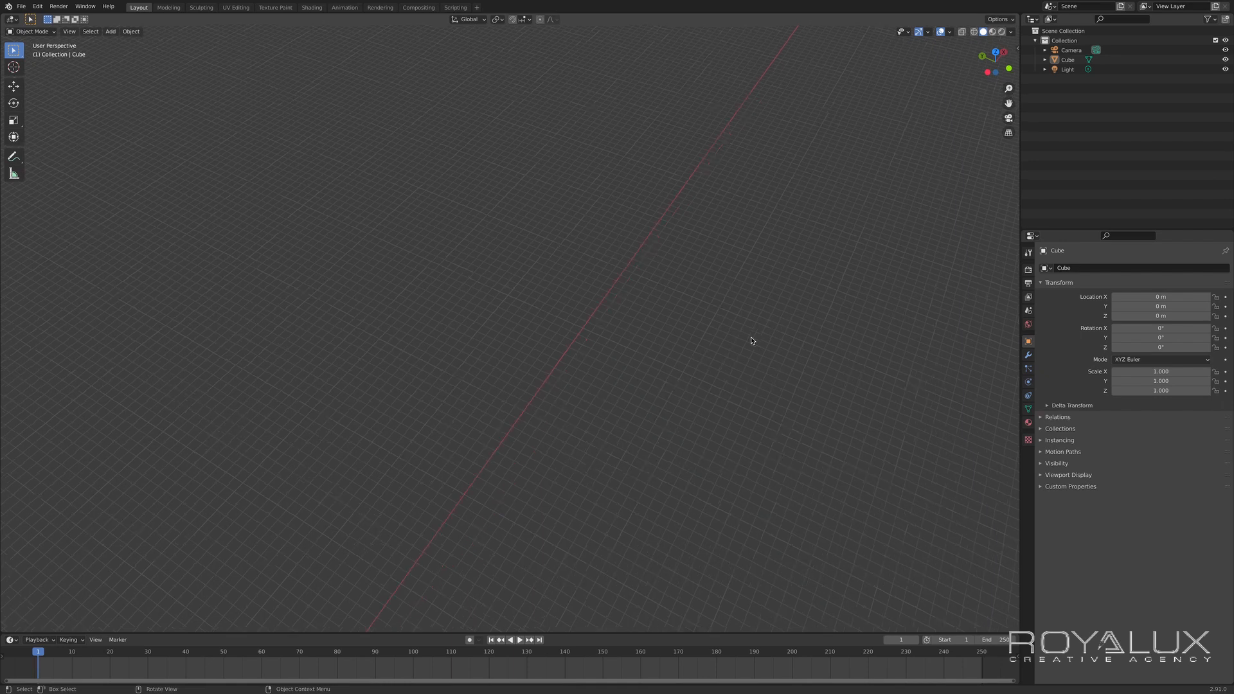
key("Home")
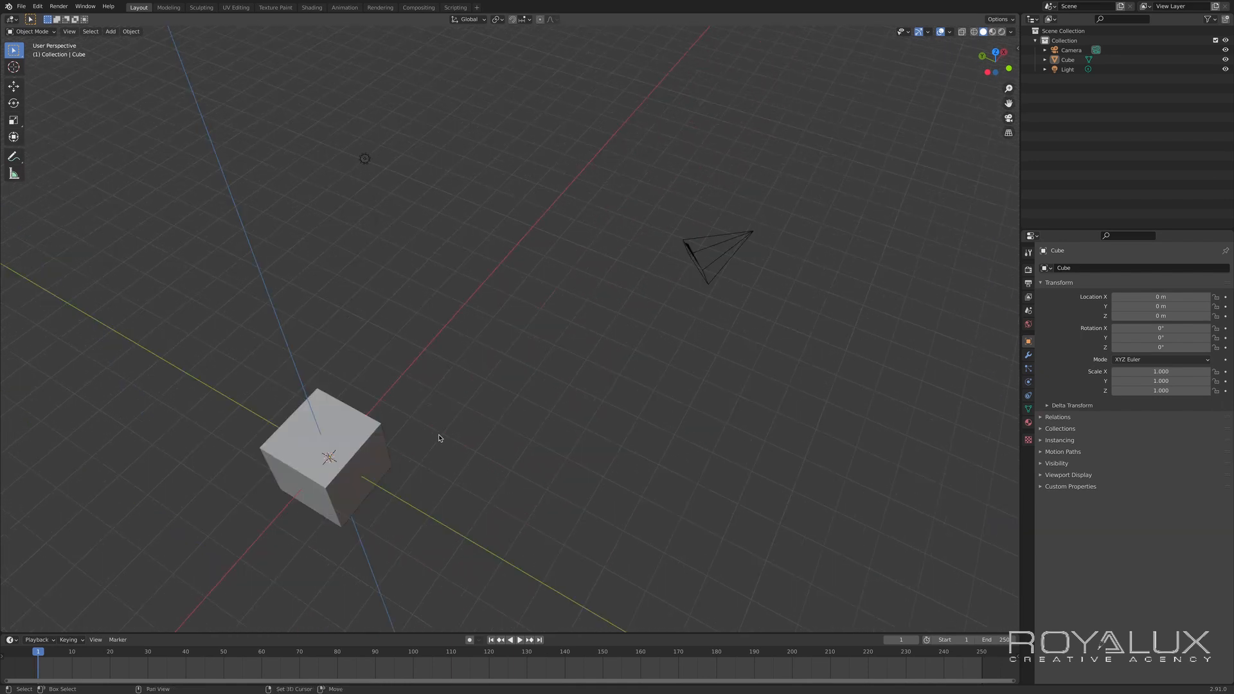
- Use Frame All twice to bring the cube, camera and light back into view after shifting the view
middle_click_drag(441, 432, 609, 302, "shift")
left_click(70, 32)
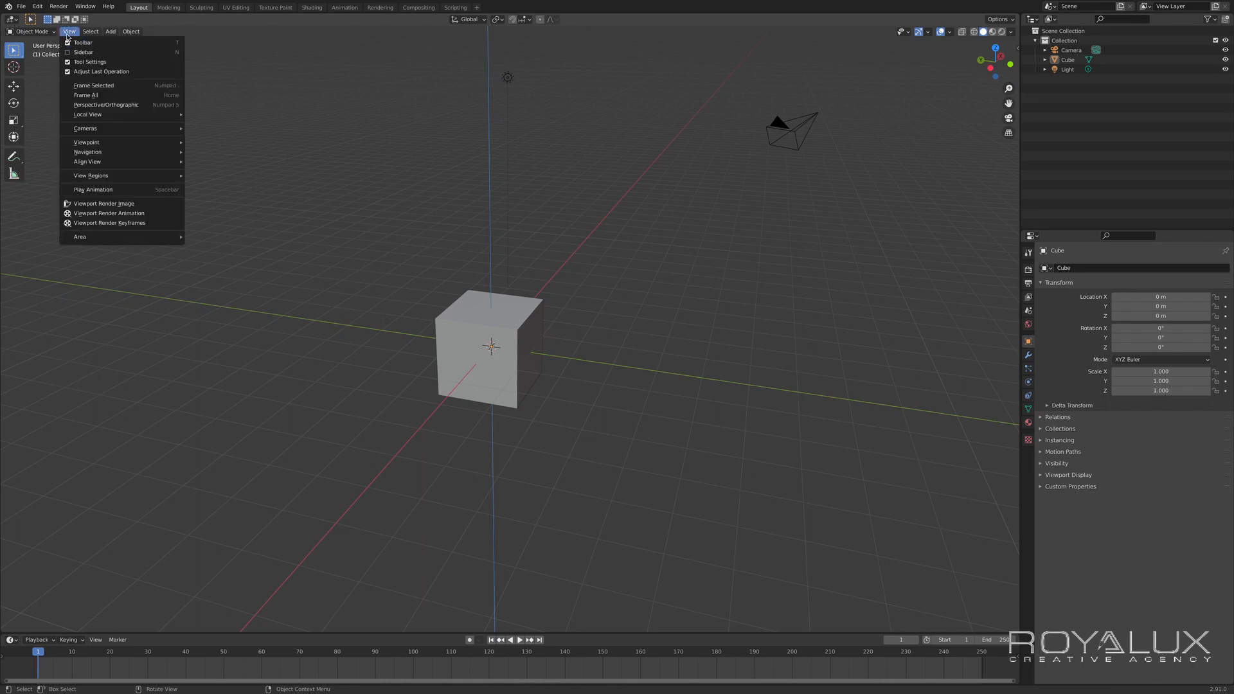
left_click(90, 96)
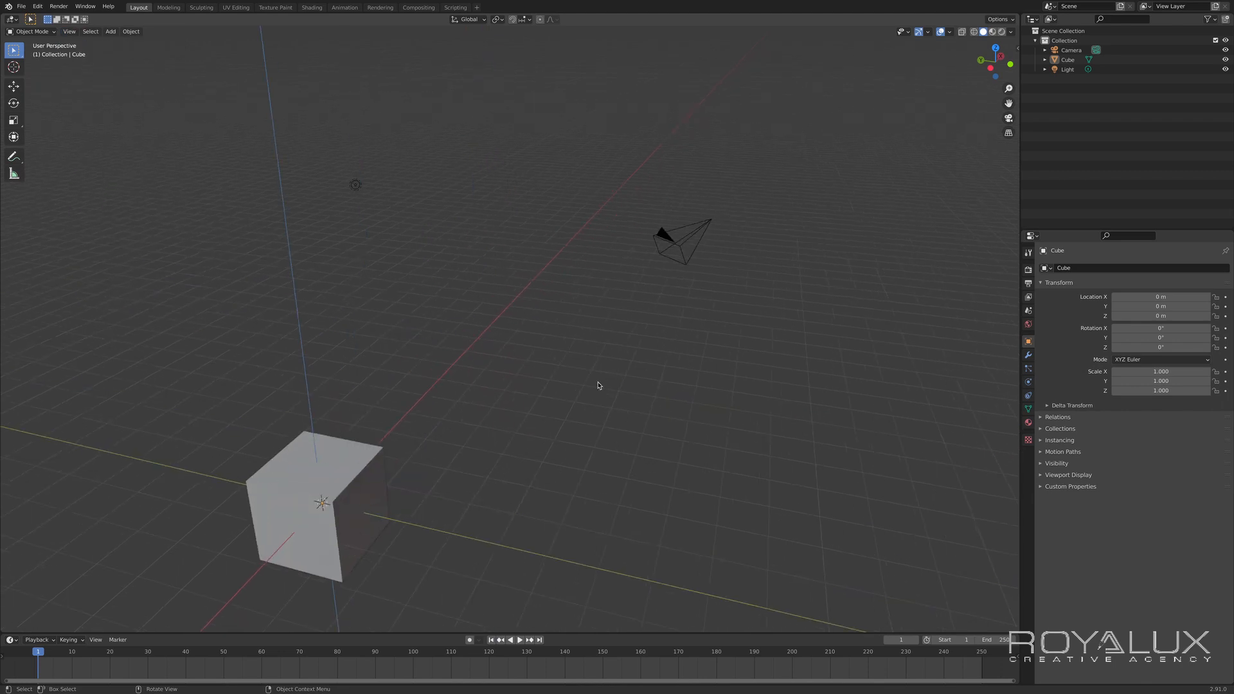
middle_click_drag(601, 384, 5, 118, "shift")
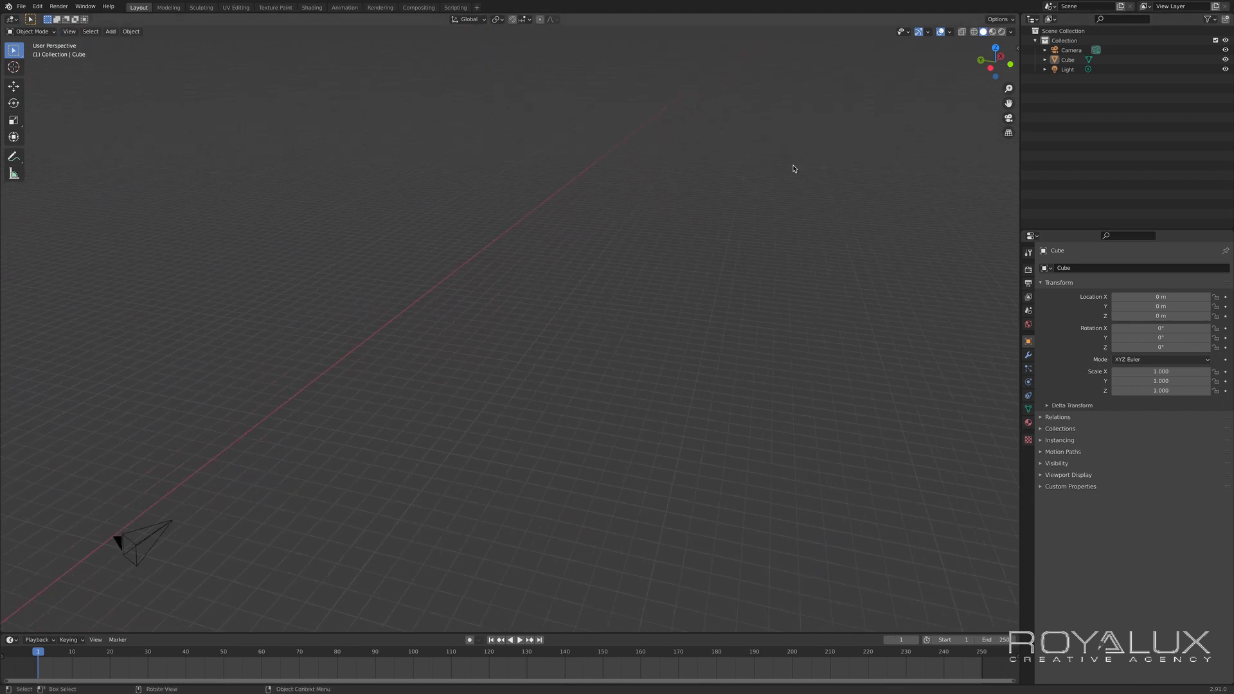
middle_click_drag(794, 169, 610, 381, "shift")
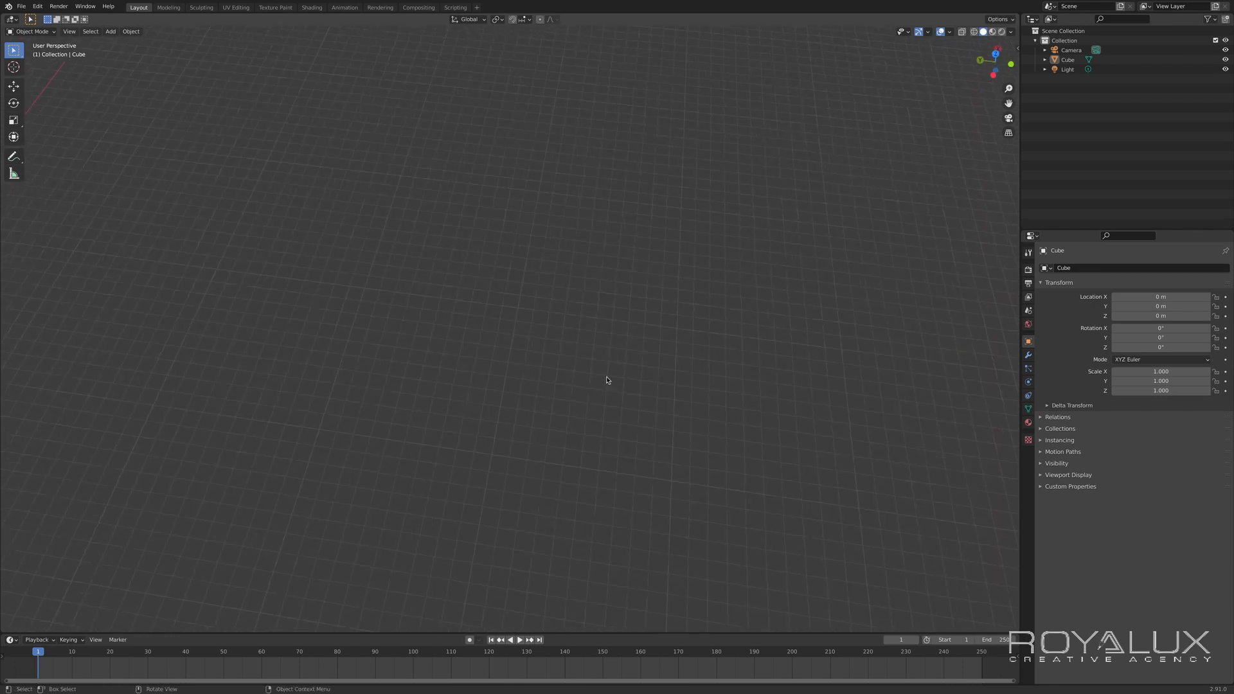
left_click(70, 32)
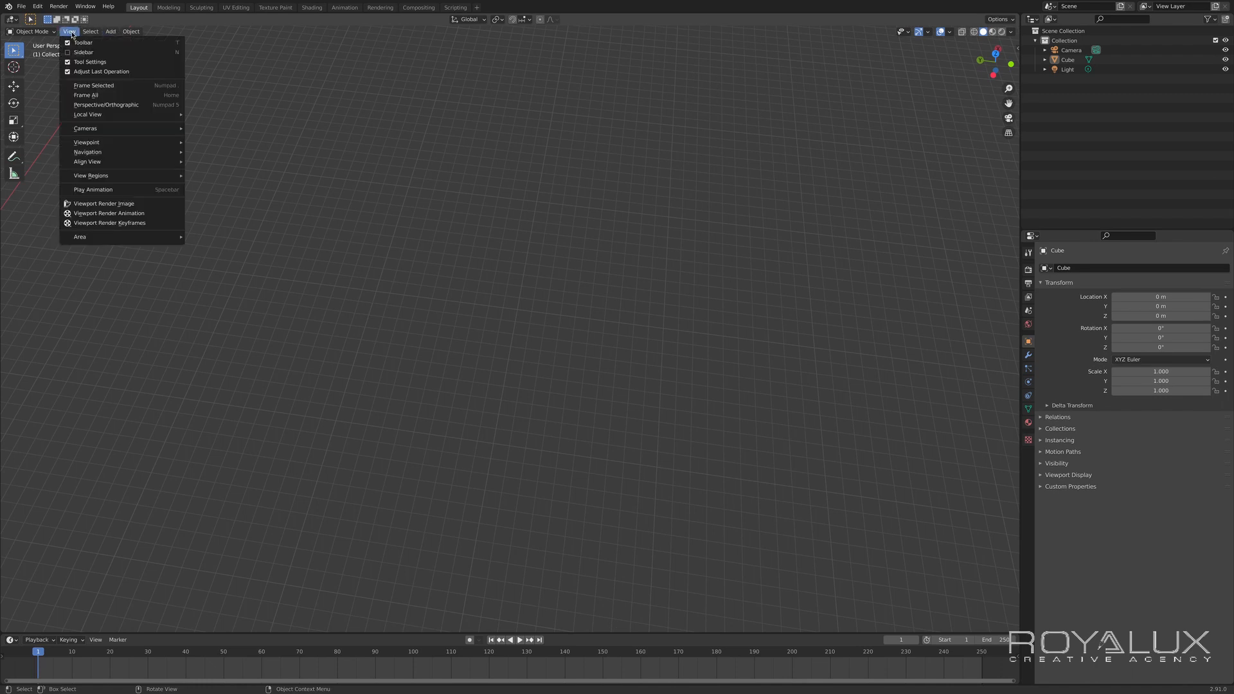
left_click(86, 95)
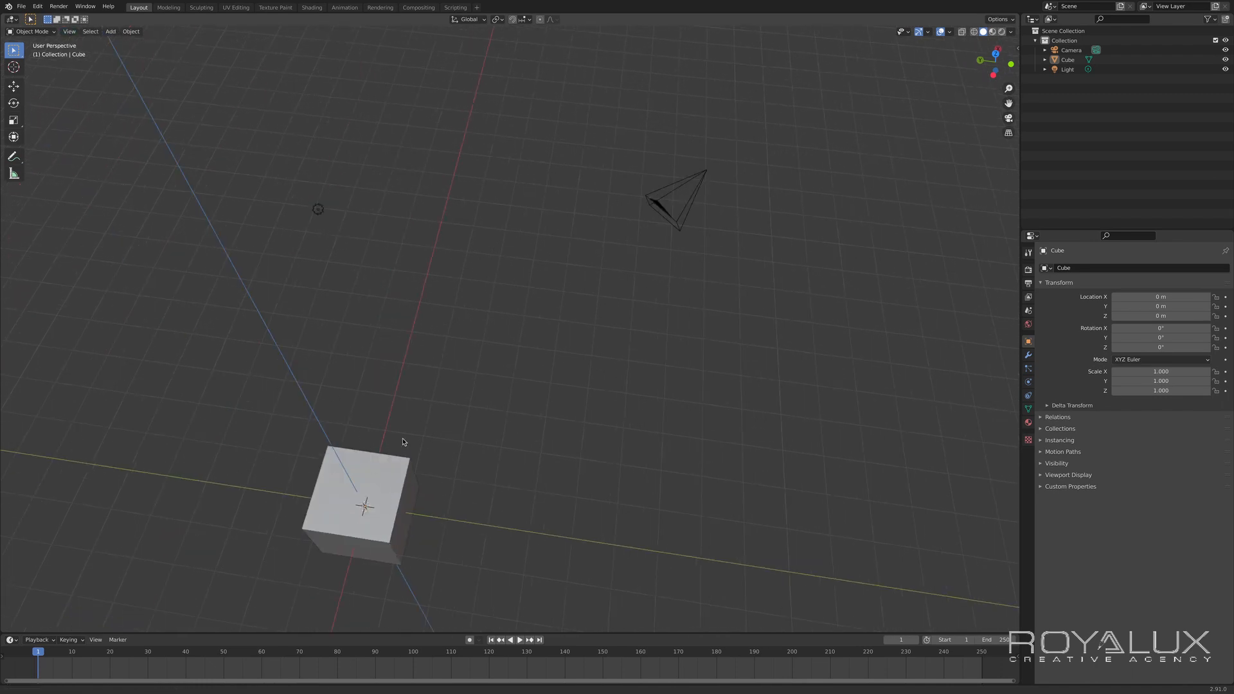
- Widen the 3D viewport's toolbar to show the tool names beside their symbols
middle_click_drag(404, 435, 562, 289, "shift")
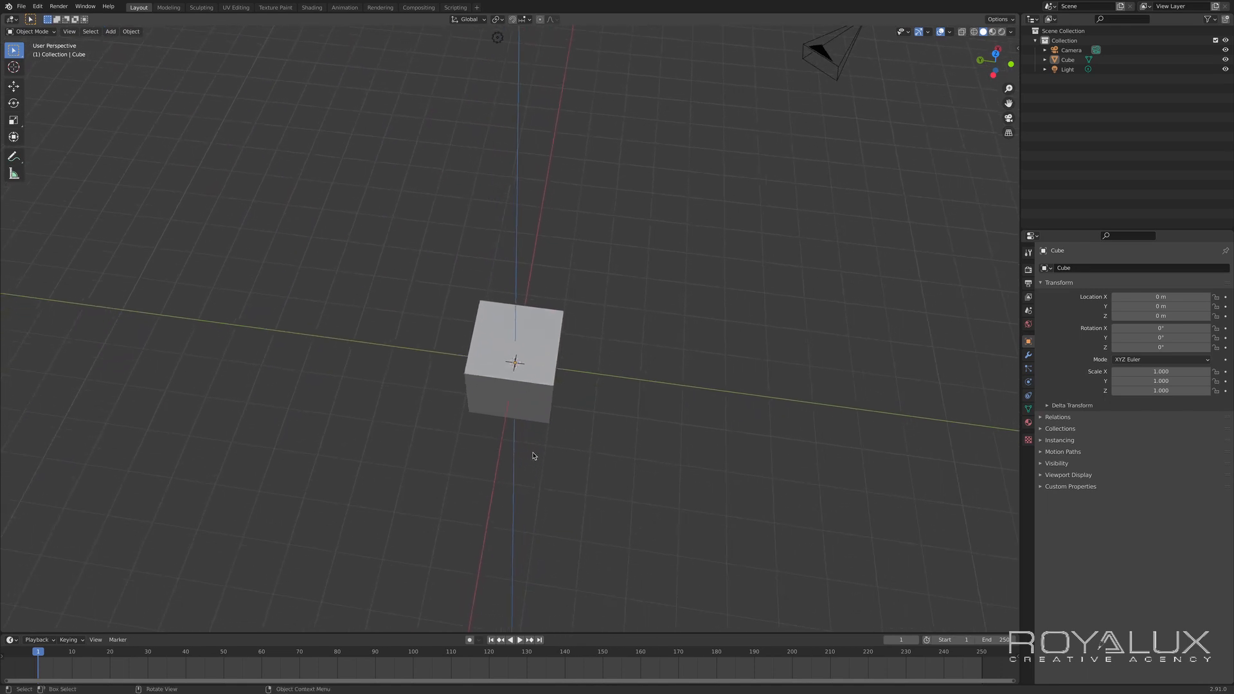
middle_click_drag(533, 455, 460, 460)
middle_click_drag(661, 363, 625, 243, "shift")
middle_click_drag(292, 358, 450, 319)
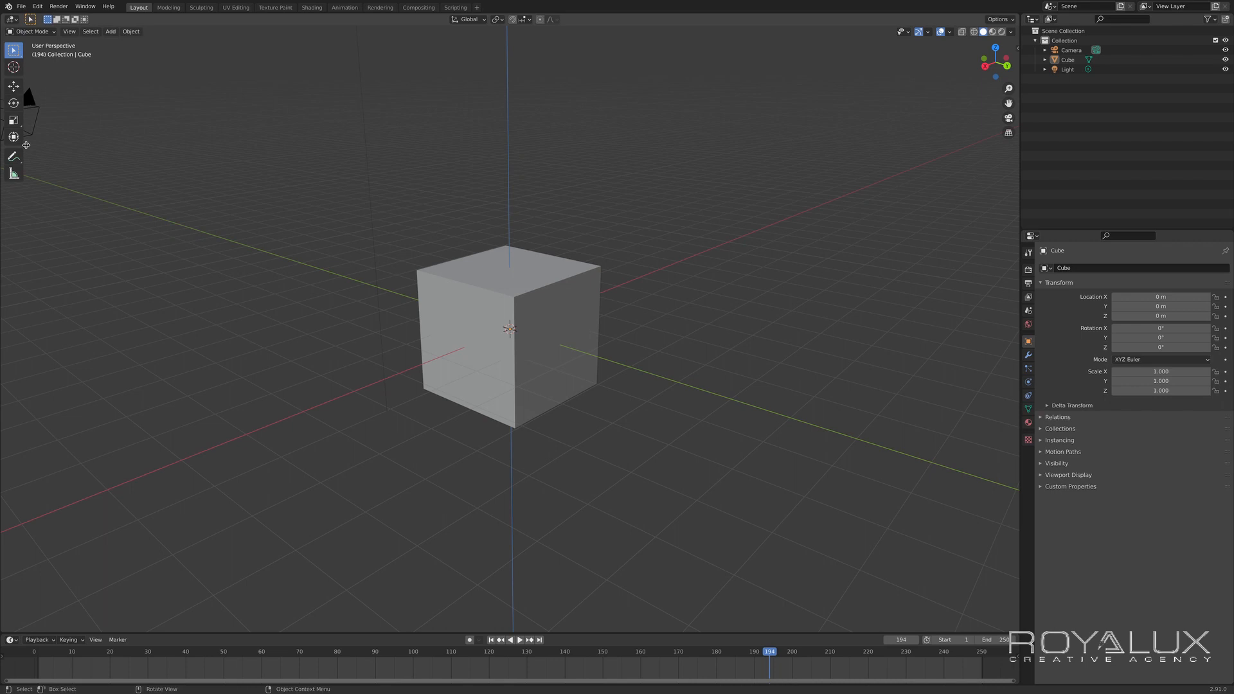
left_click_drag(25, 145, 57, 152)
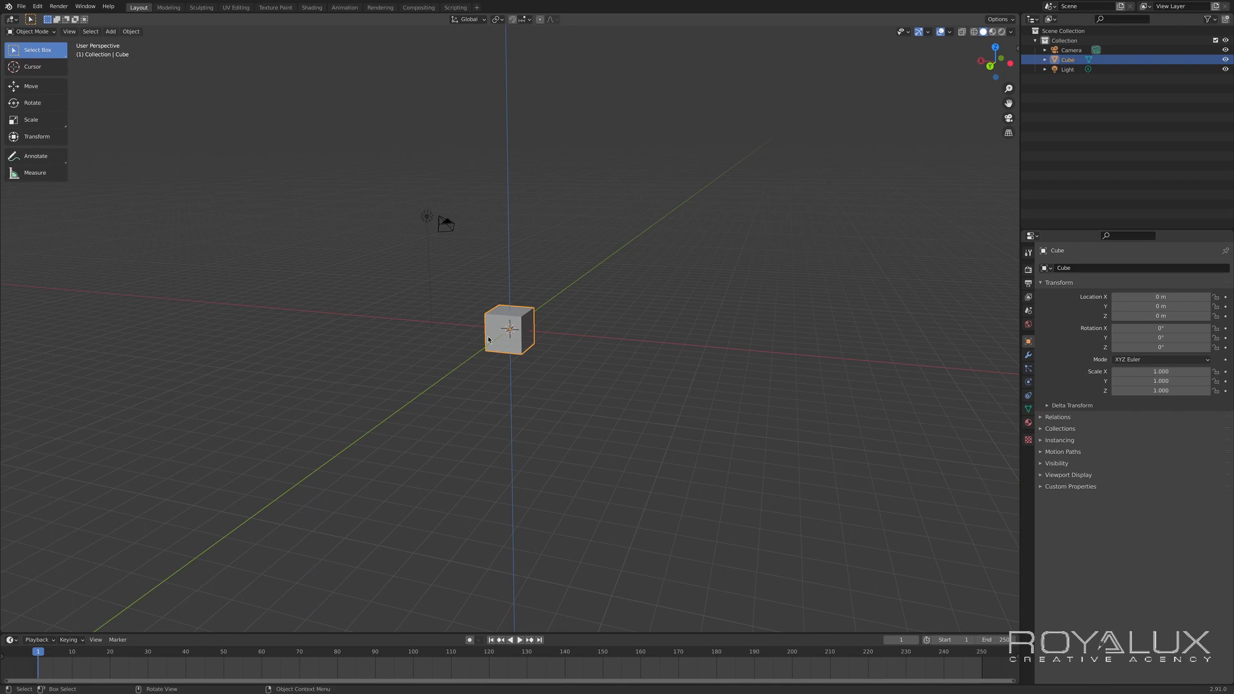
- Select the camera and then the light in the 3D viewport
middle_click_drag(448, 323, 393, 236)
left_click(388, 218)
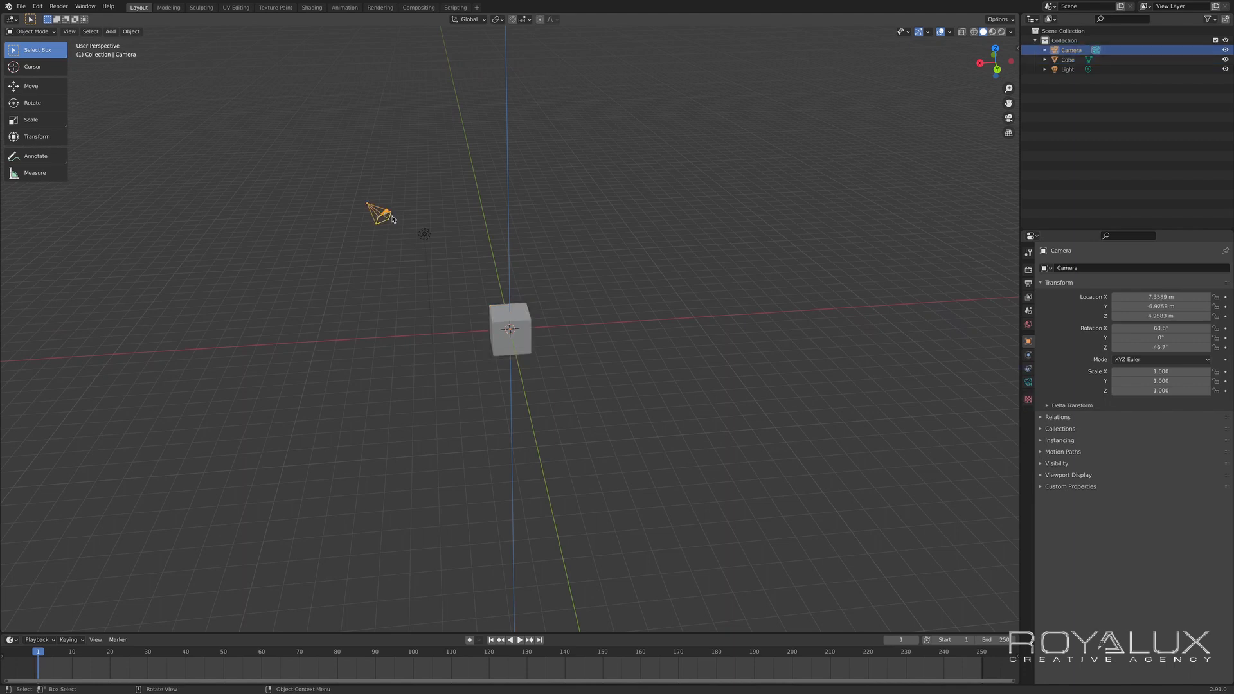
left_click(422, 233)
middle_click_drag(401, 394, 668, 419)
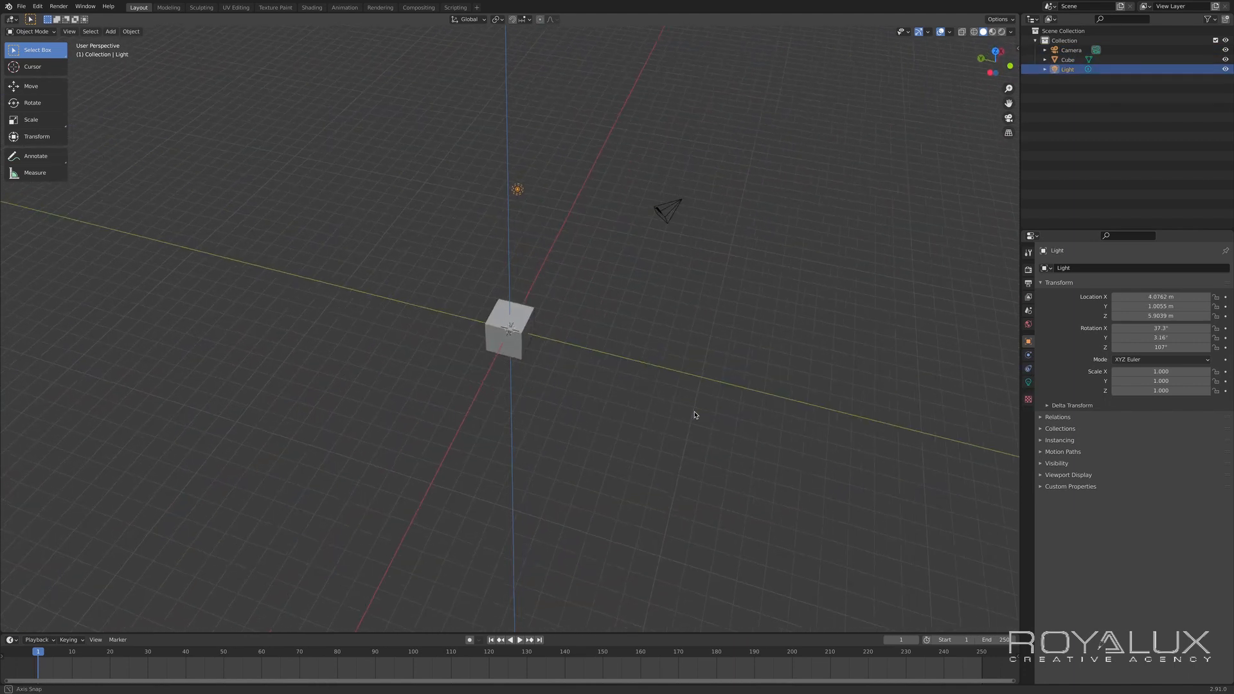
- Delete the cube, and undo the deletion
left_click(524, 330)
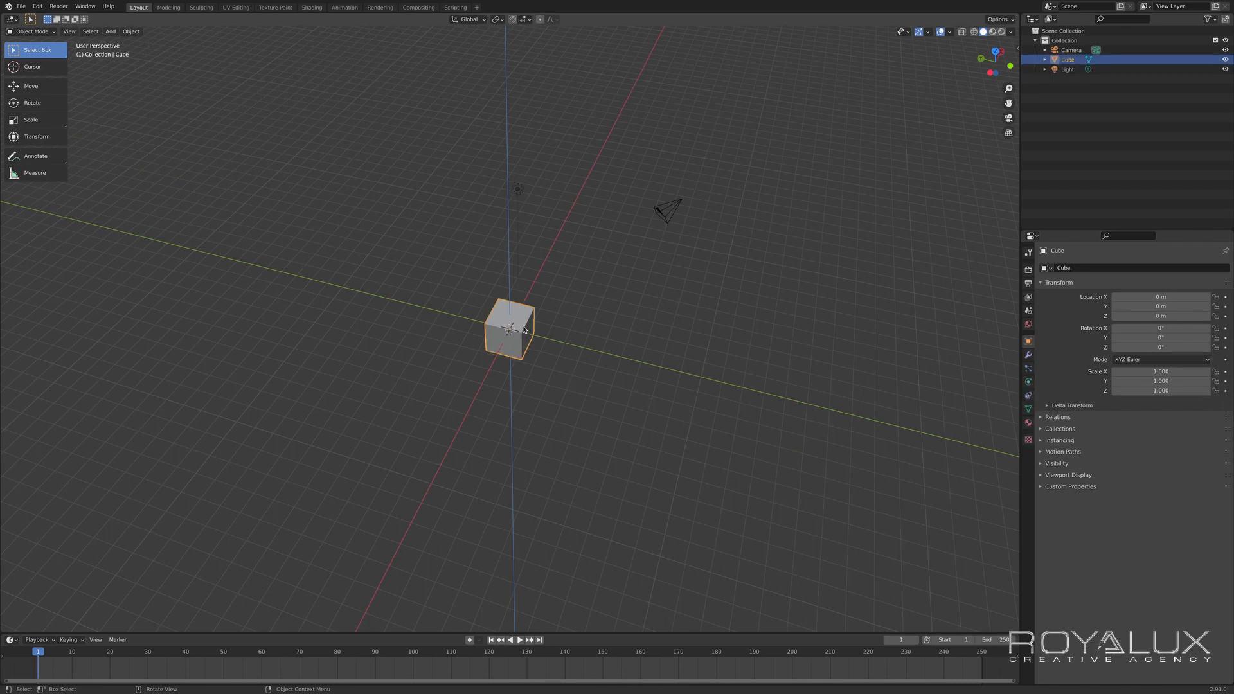
key("Delete")
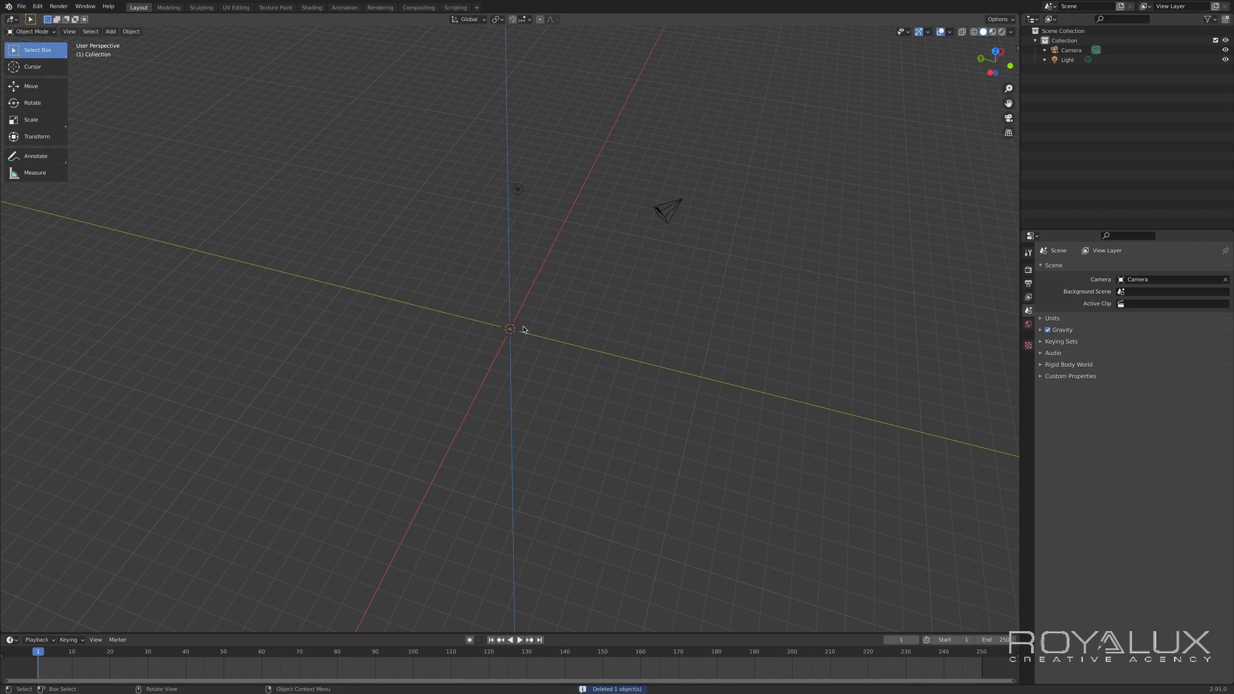
key("ctrl")
key("ctrl+z")
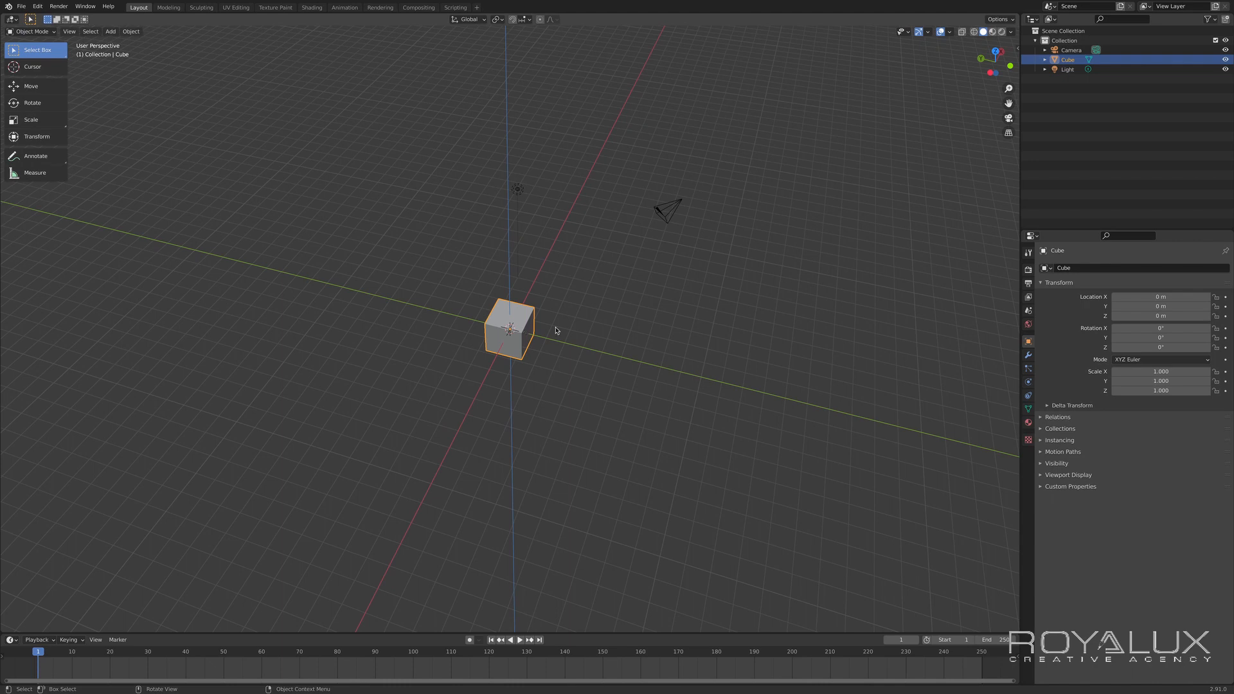
- Delete the selected cube from the scene and confirm the deletion
middle_click_drag(528, 405, 623, 385)
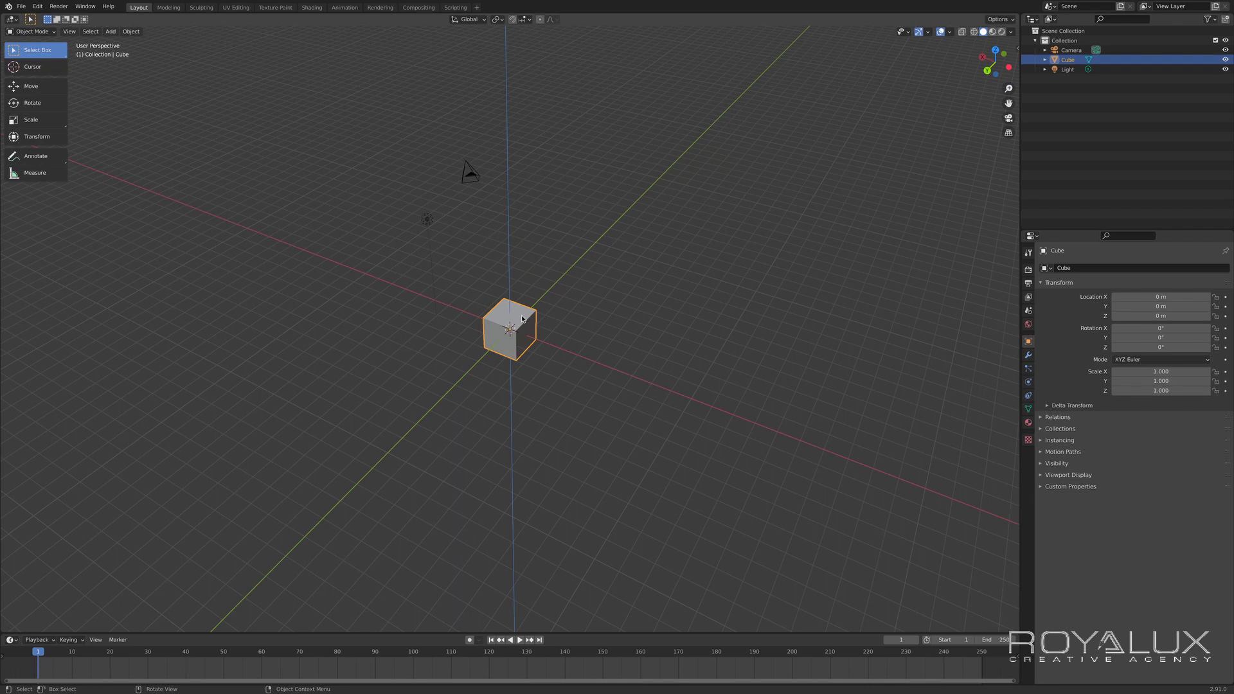
key("x")
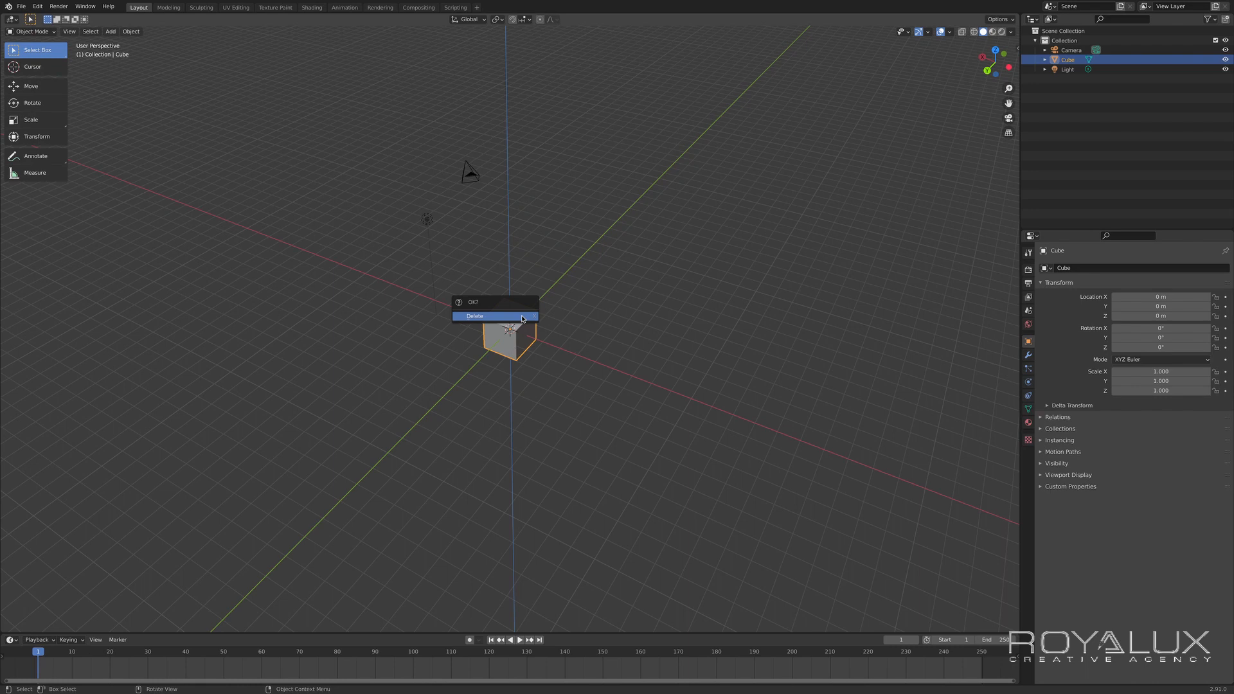
left_click(522, 319)
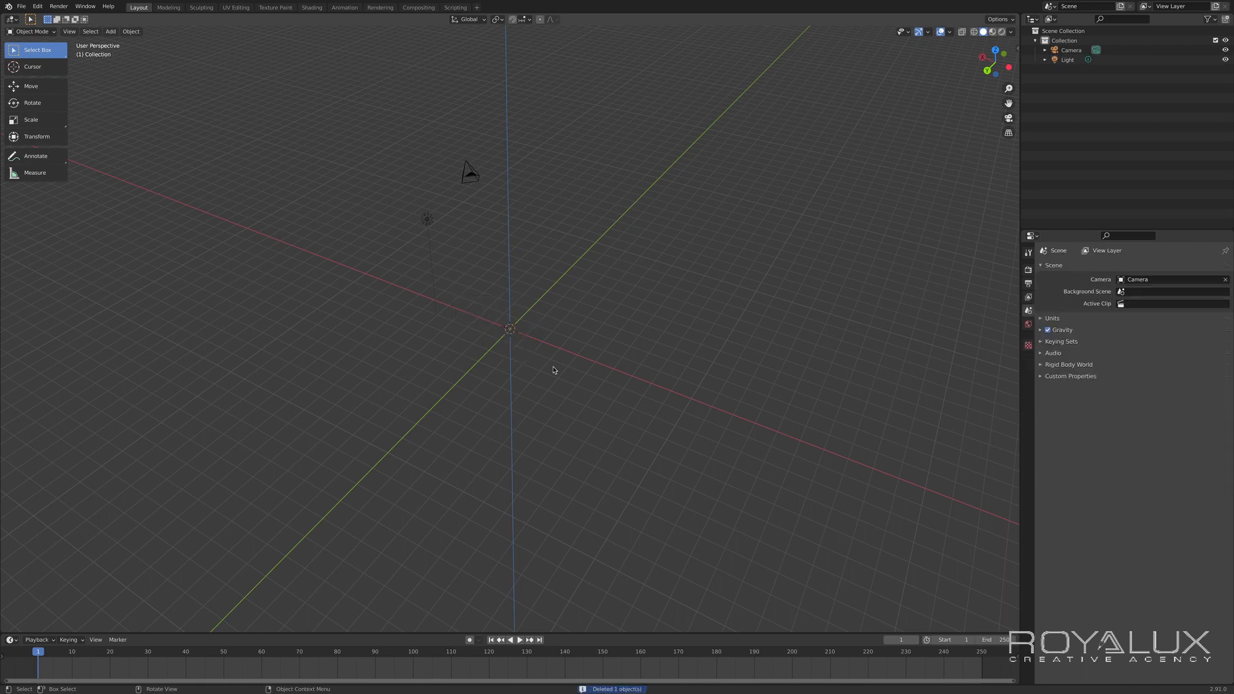
- Undo the cube's deletion, and delete the restored cube again
key("ctrl+z")
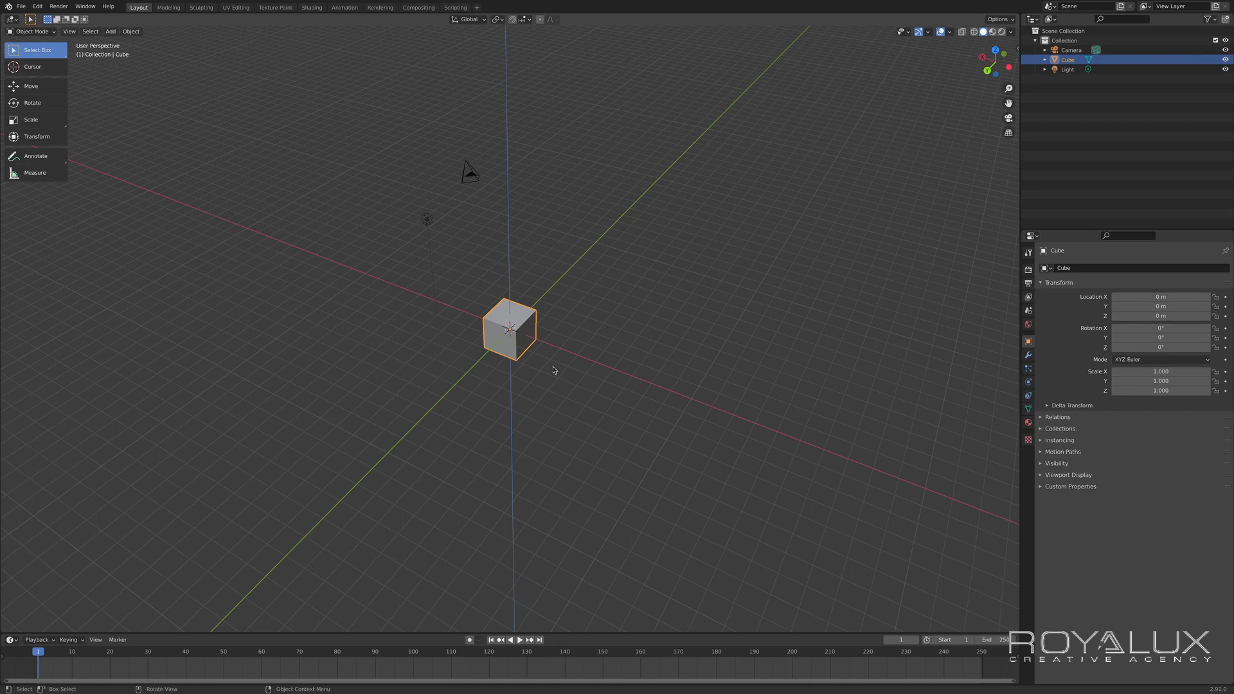
key("Delete")
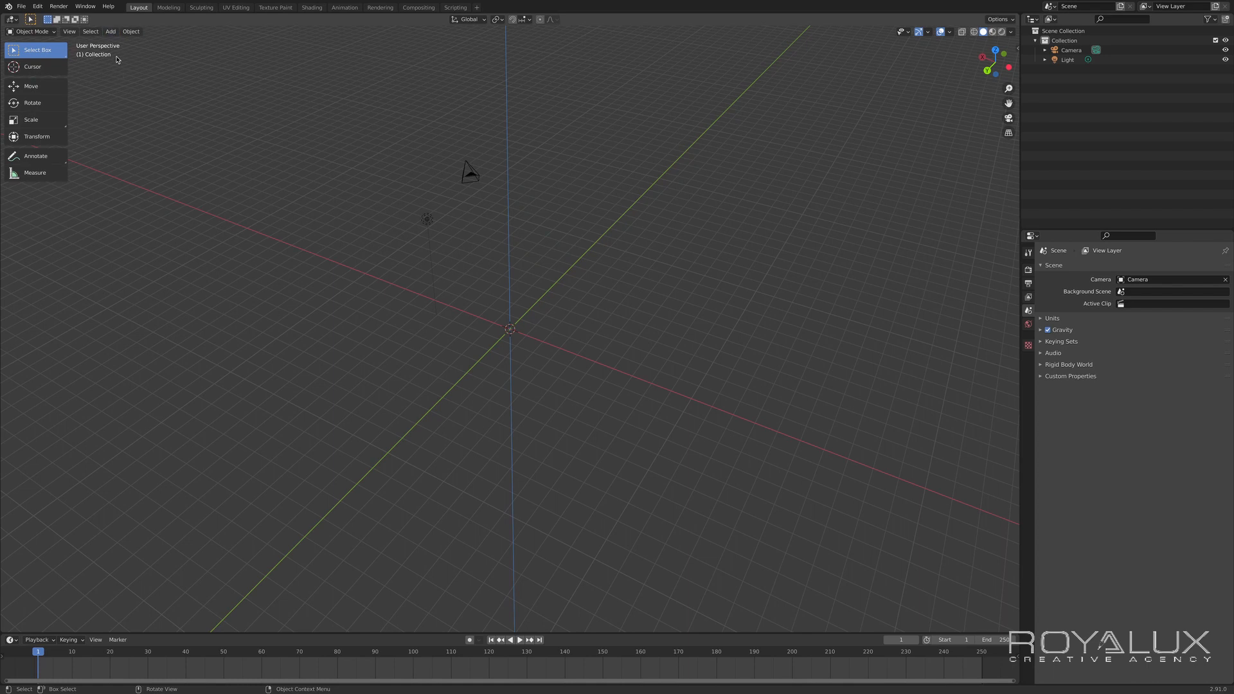
- Add a cube mesh with size 2.68 m, X location 0.6 m, Y location 0.4 m and X rotation 12.4°
left_click(112, 32)
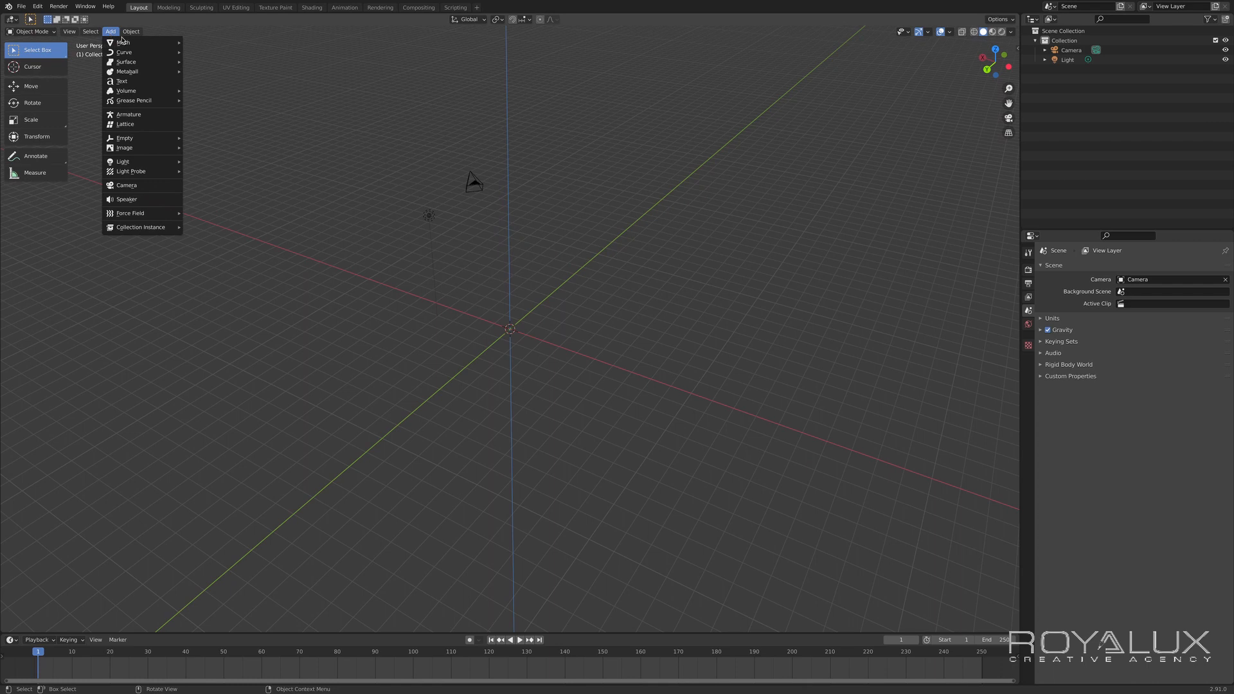
mouse_move(138, 53)
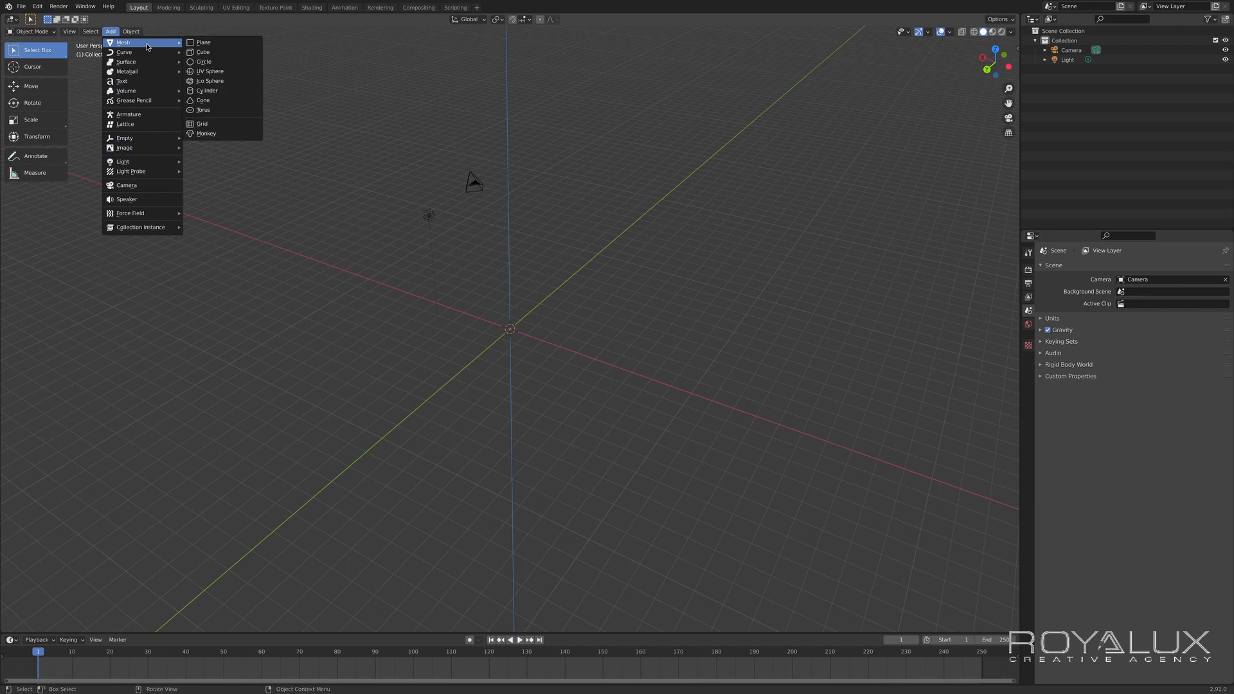
left_click(215, 59)
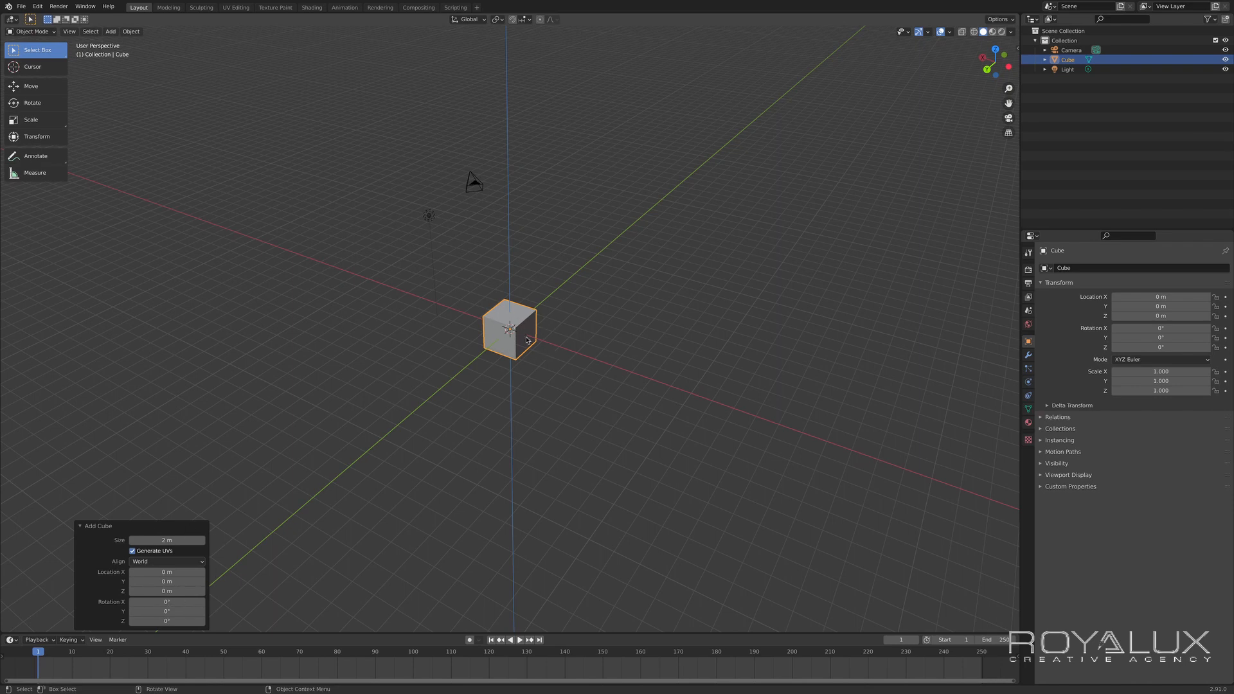
left_click_drag(166, 536, 179, 600)
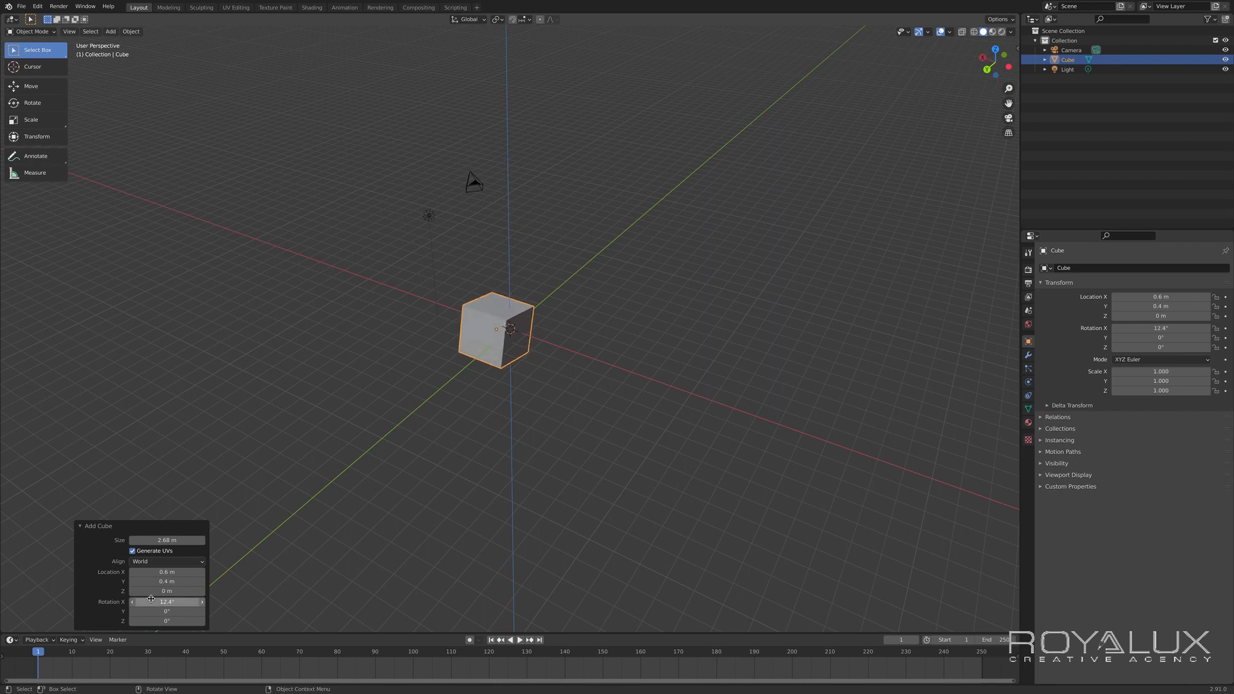
- Deselect the rotated cube, reselect it and delete it from the scene
left_click(341, 327)
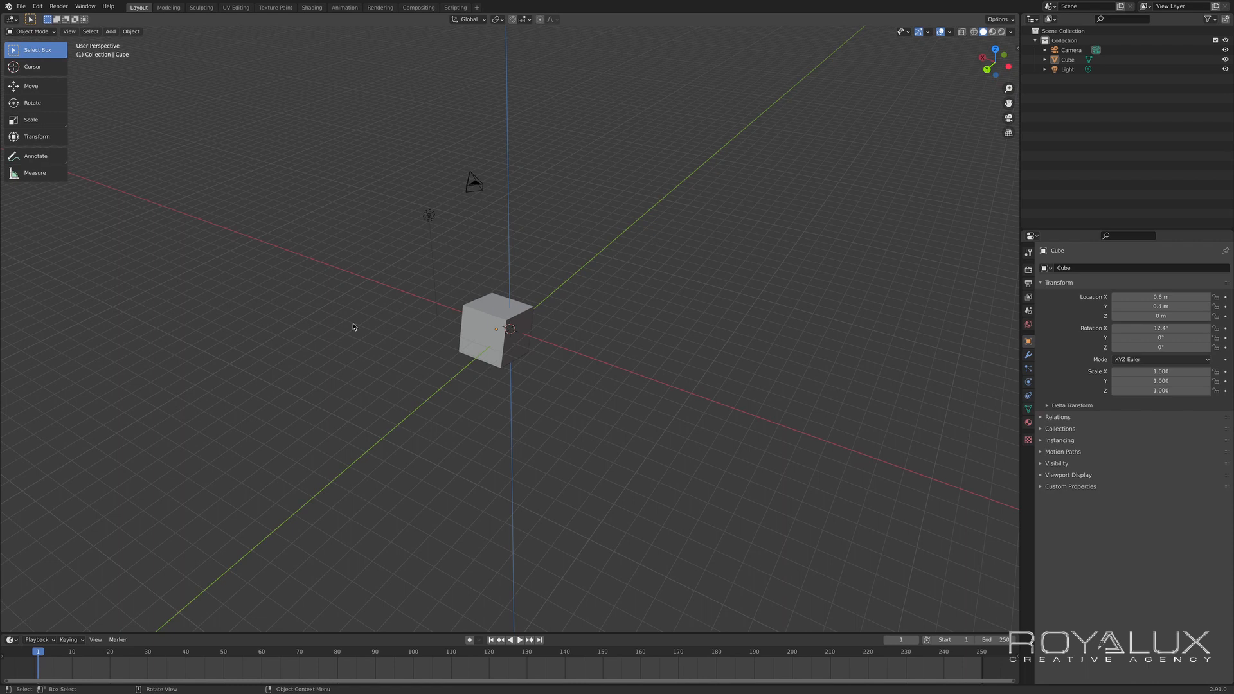
left_click(467, 319)
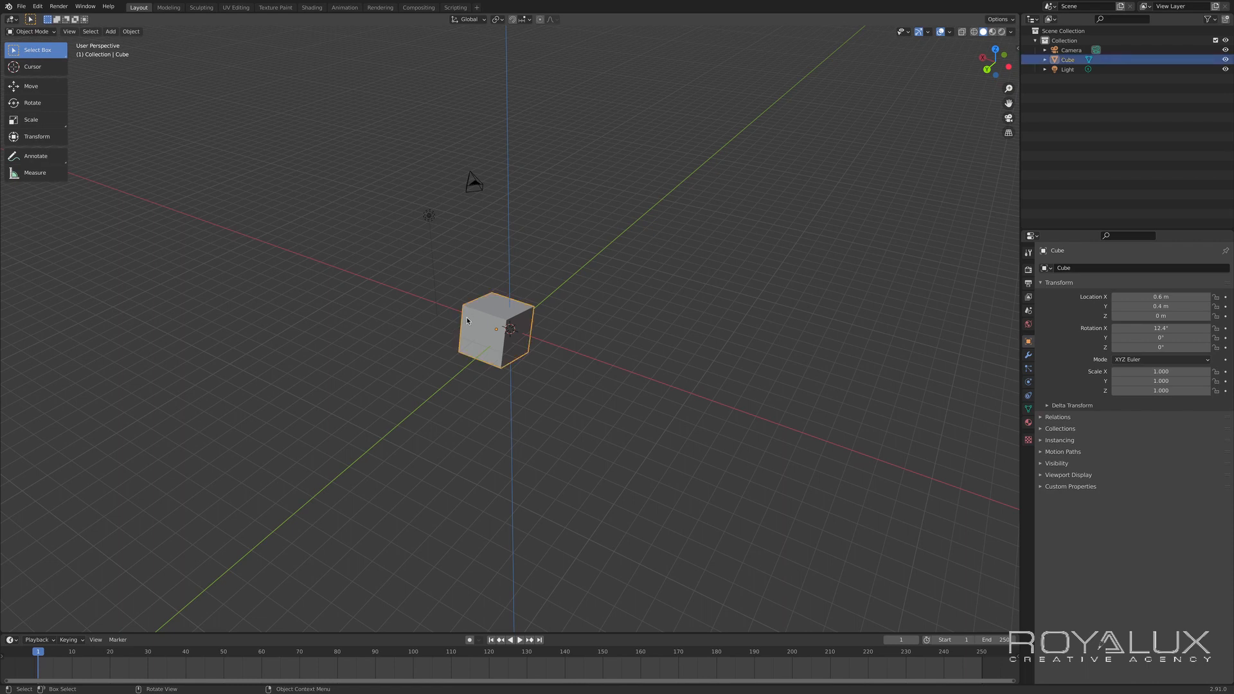
key("Delete")
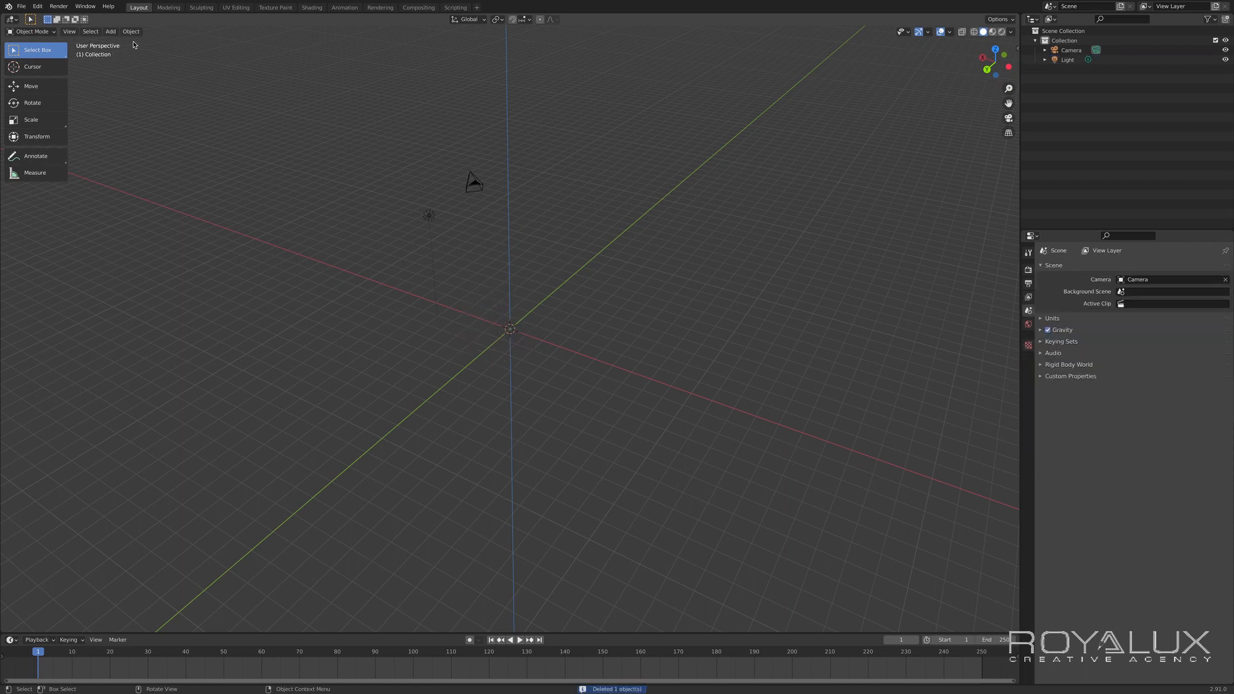
- Add a new cube mesh at the scene origin, and collapse its Add Cube settings
left_click(110, 31)
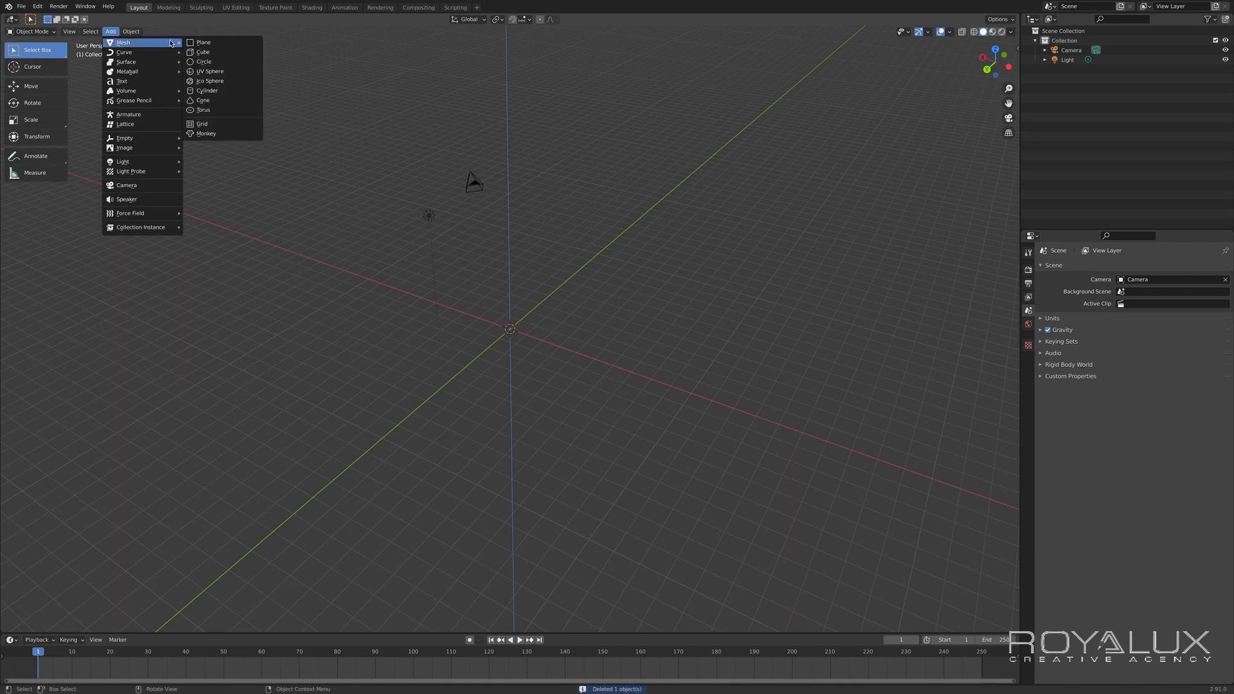
left_click(203, 52)
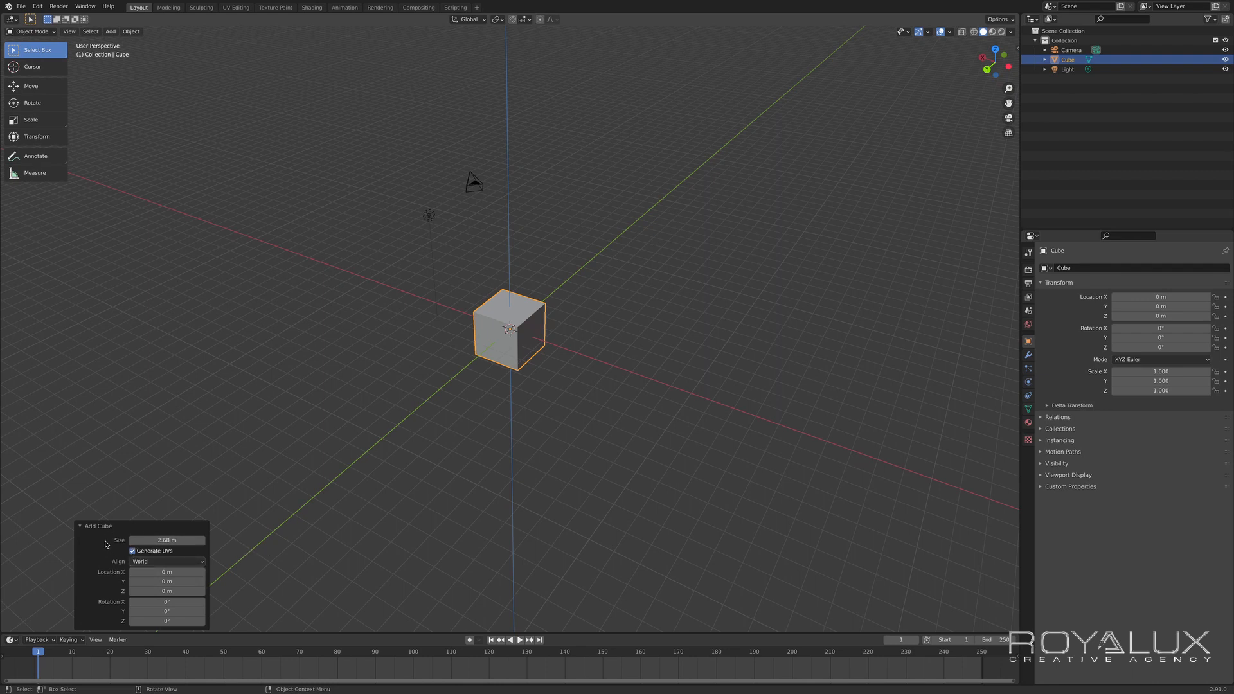
left_click(80, 527)
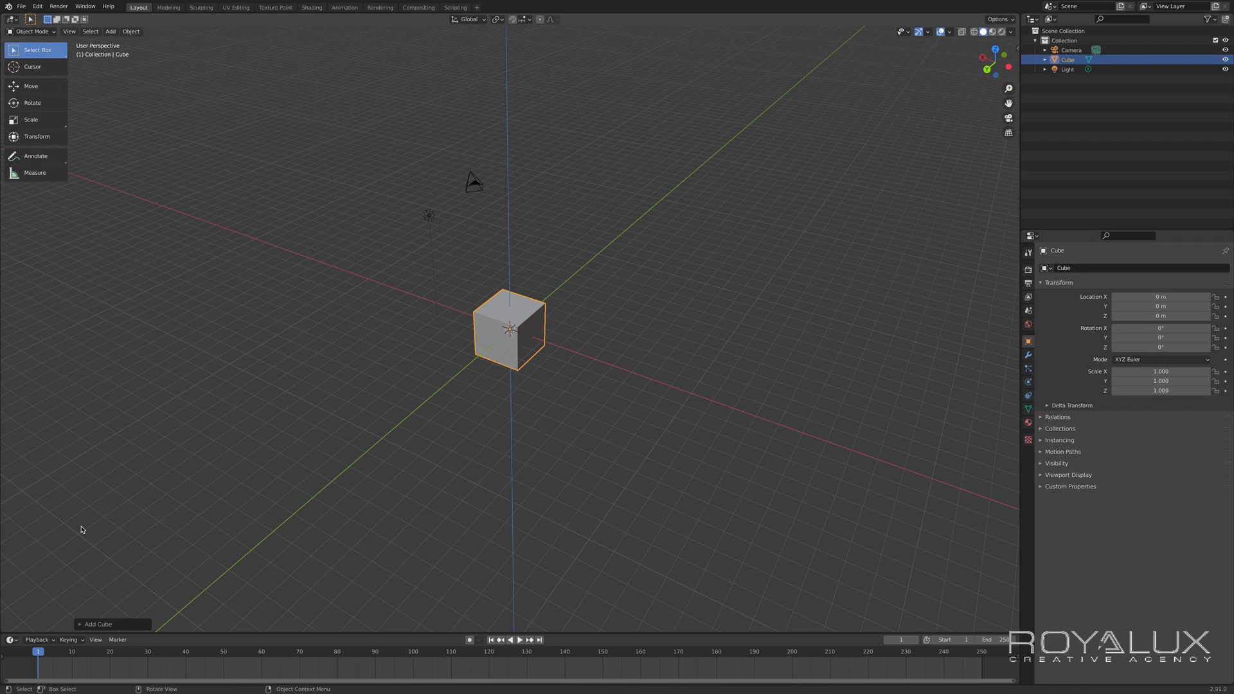
left_click(81, 623)
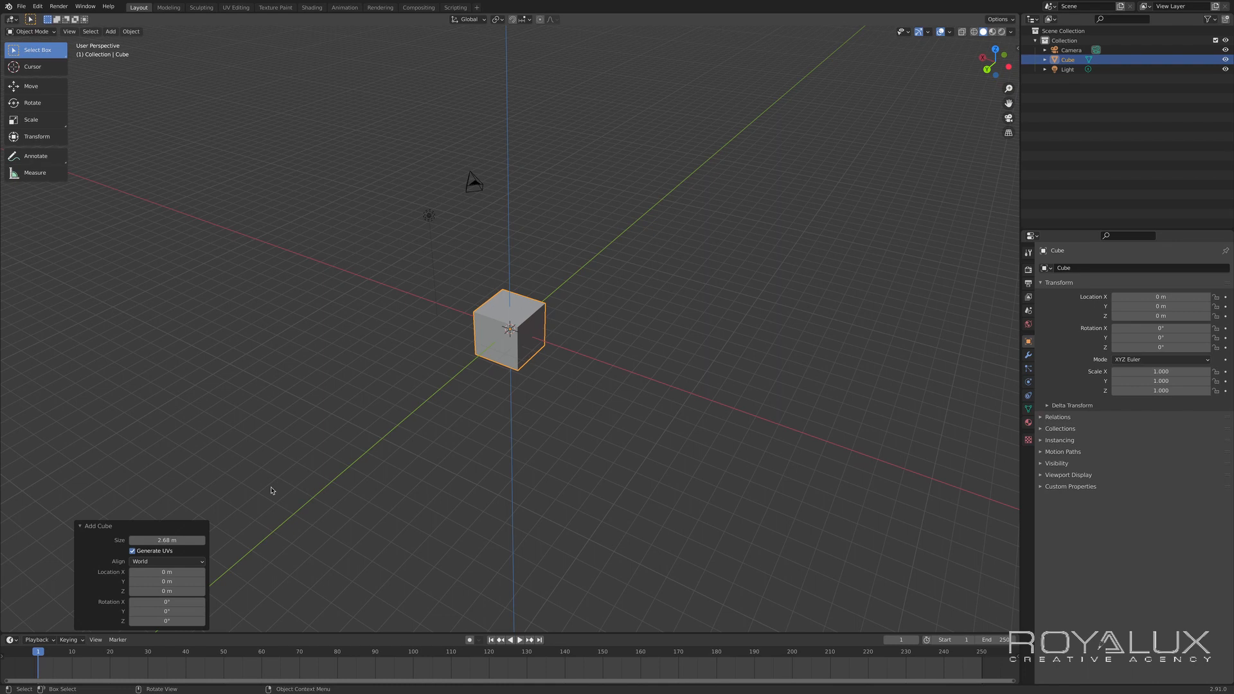
left_click(82, 528)
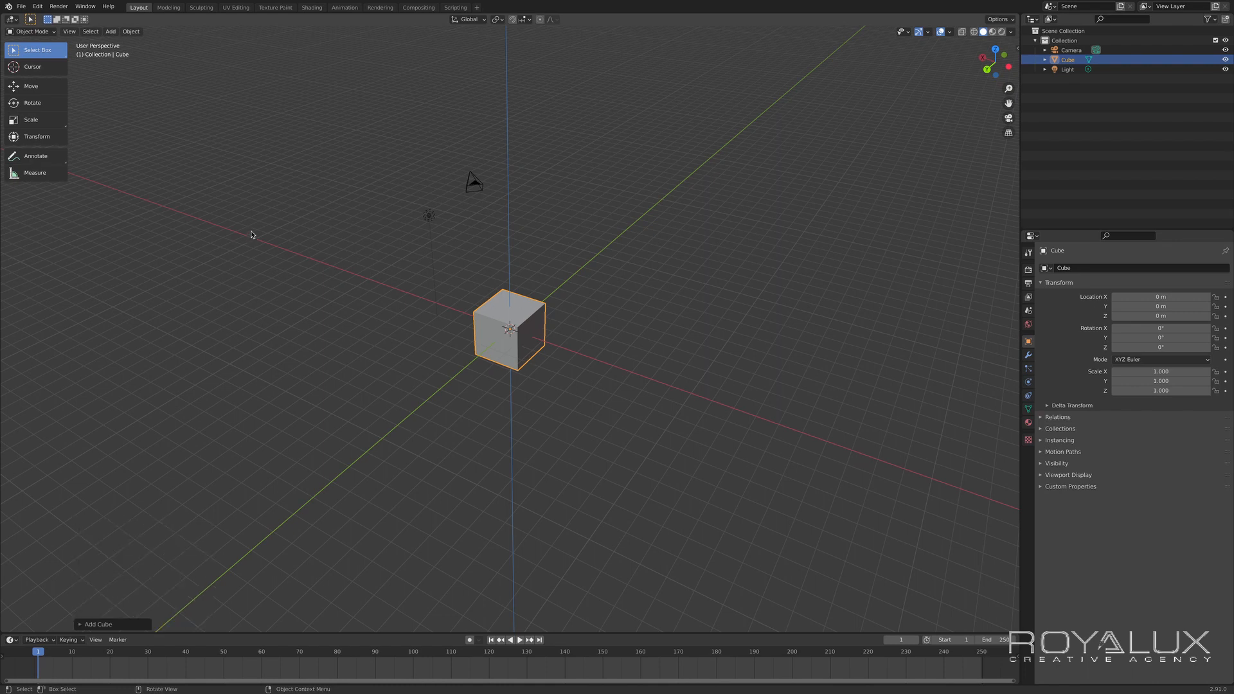
- Add a cylinder mesh at the scene origin, and inspect where it sits relative to the cube
left_click(111, 31)
mouse_move(118, 43)
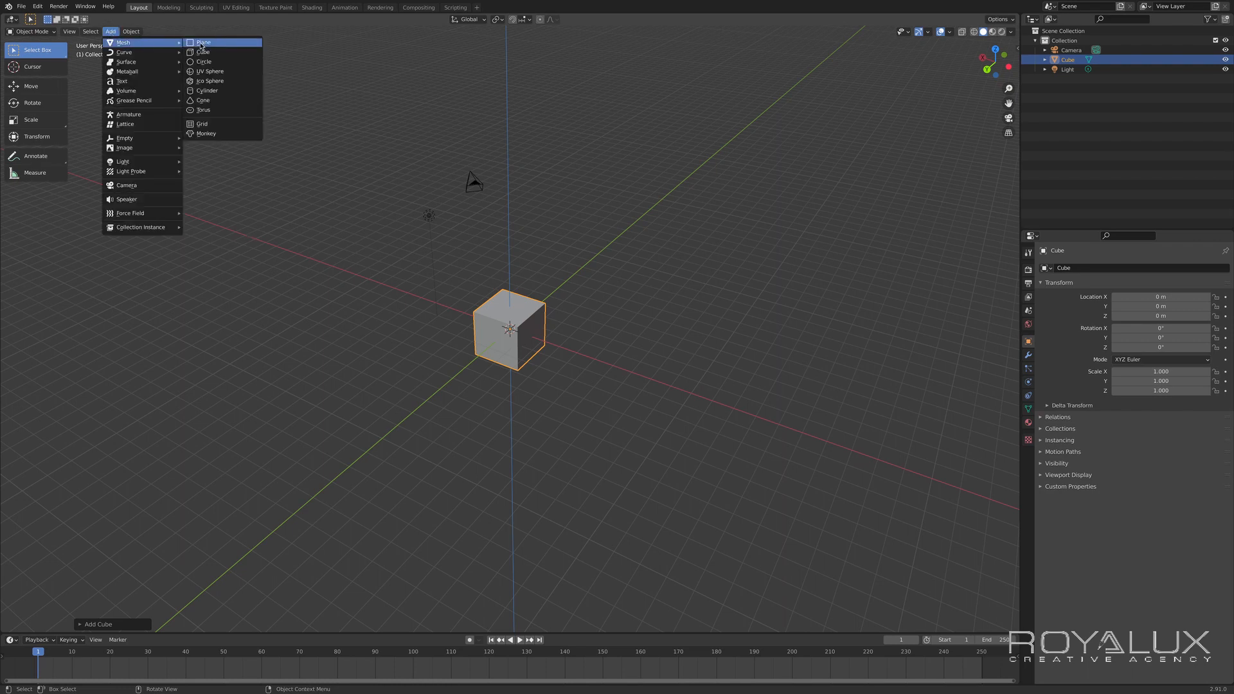
left_click(223, 91)
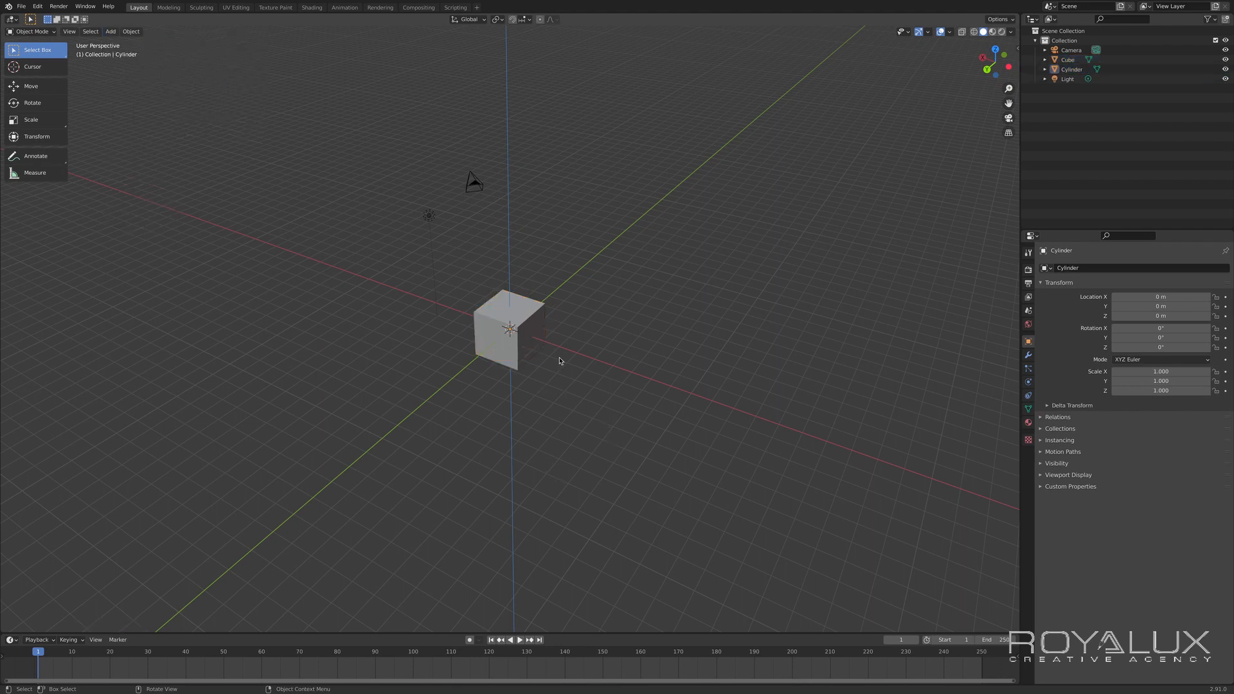
middle_click_drag(576, 366, 683, 365)
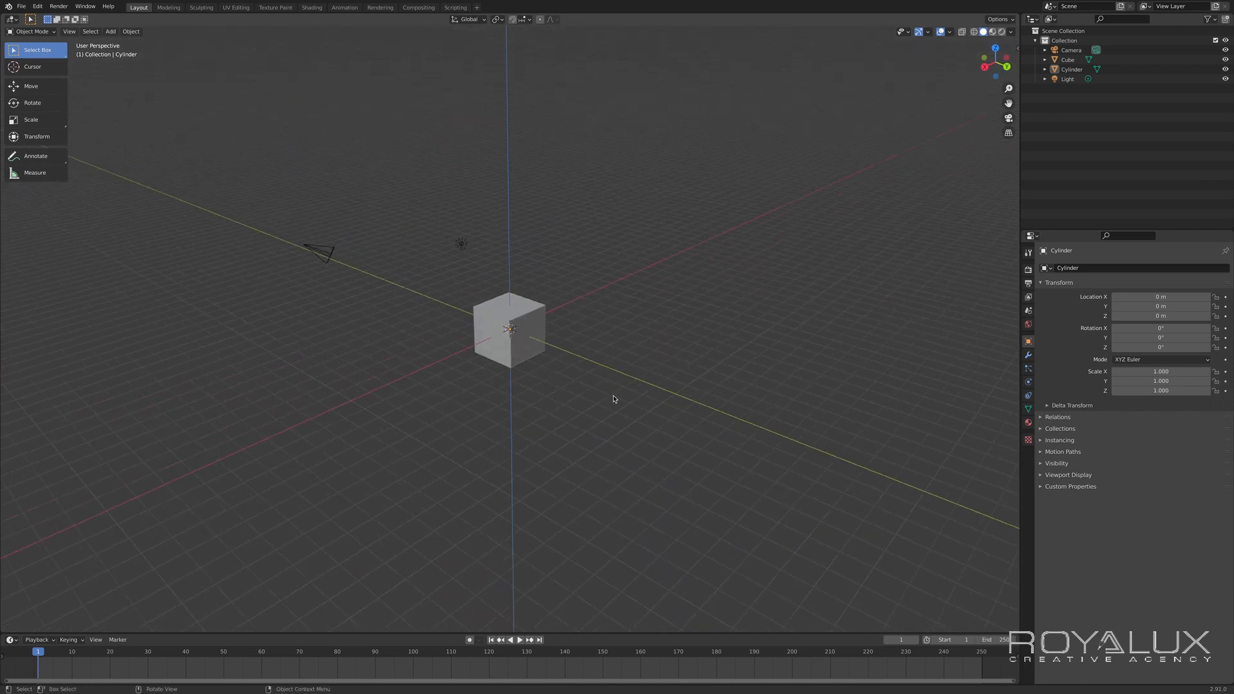
scroll(613, 399, "up", 10)
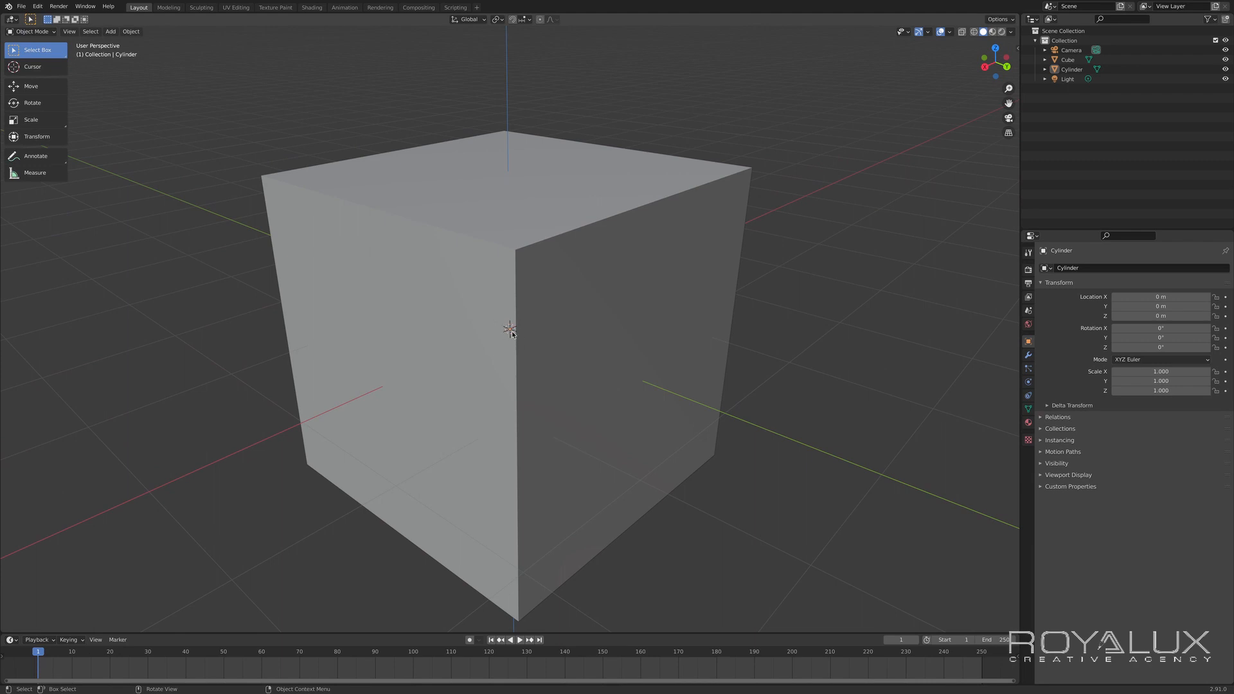
scroll(541, 367, "up", 3)
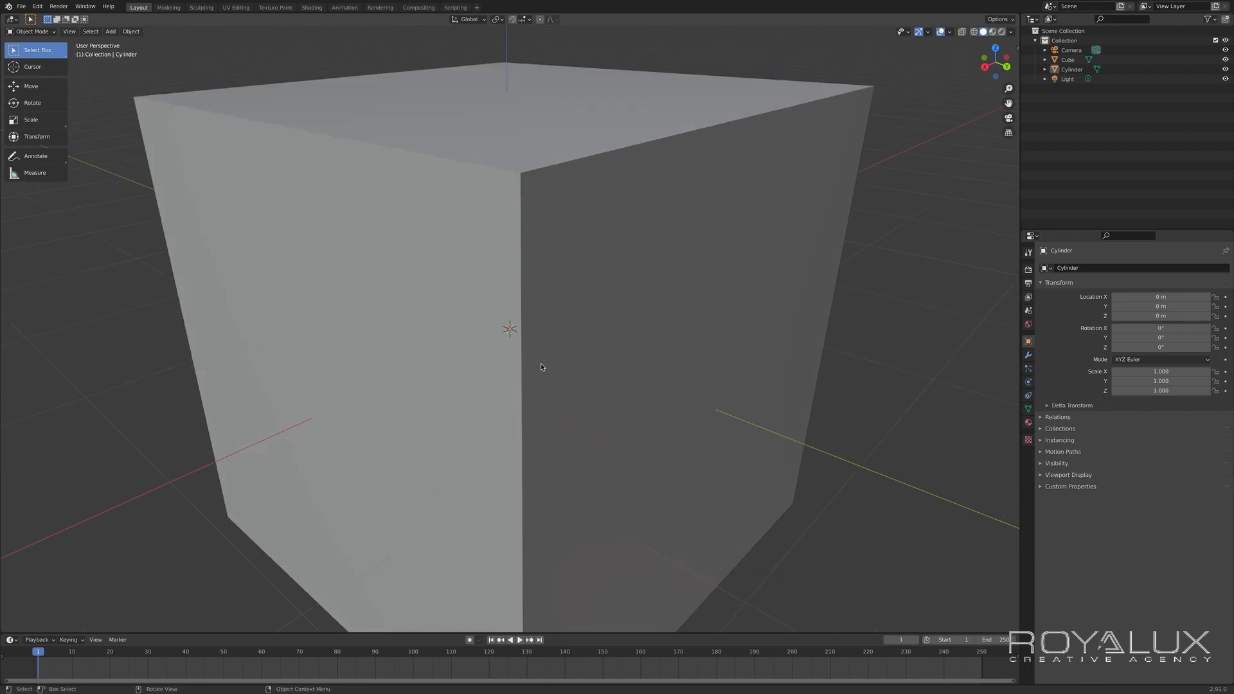
scroll(541, 367, "down", 5)
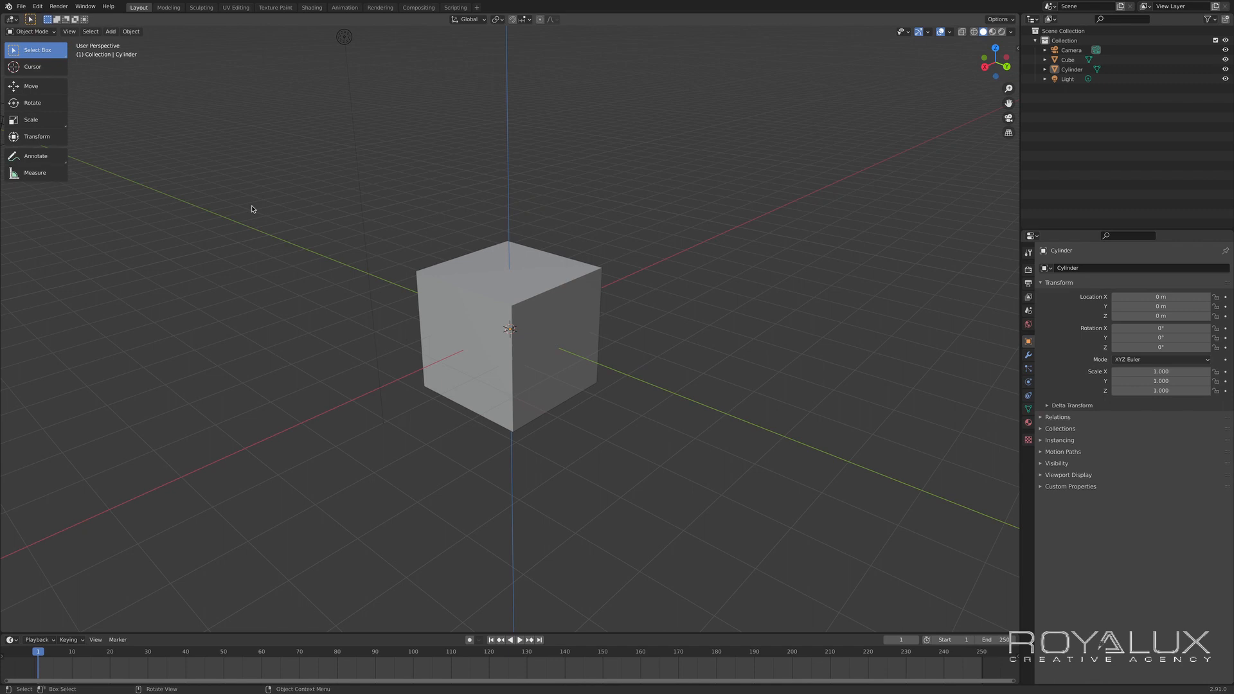
- Move the cube off the origin with the Move tool, to about X 1.35 m, Y -0.55 m, Z -0.13 m
left_click(35, 92)
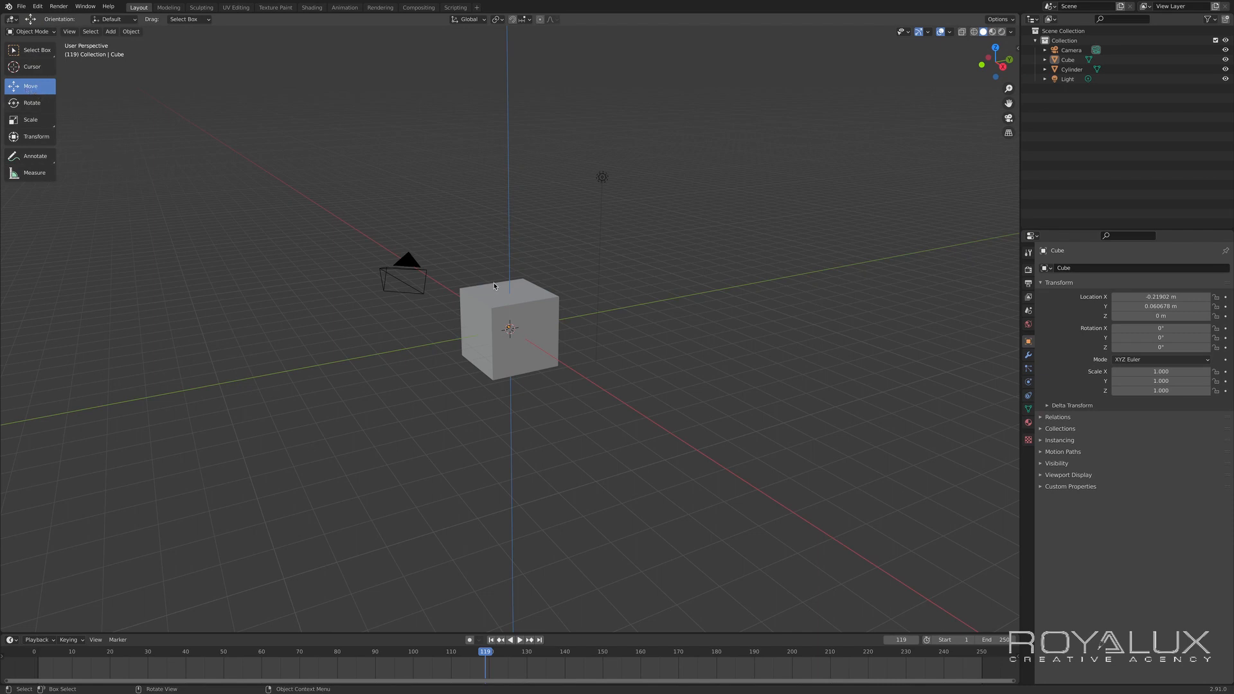
left_click(499, 311)
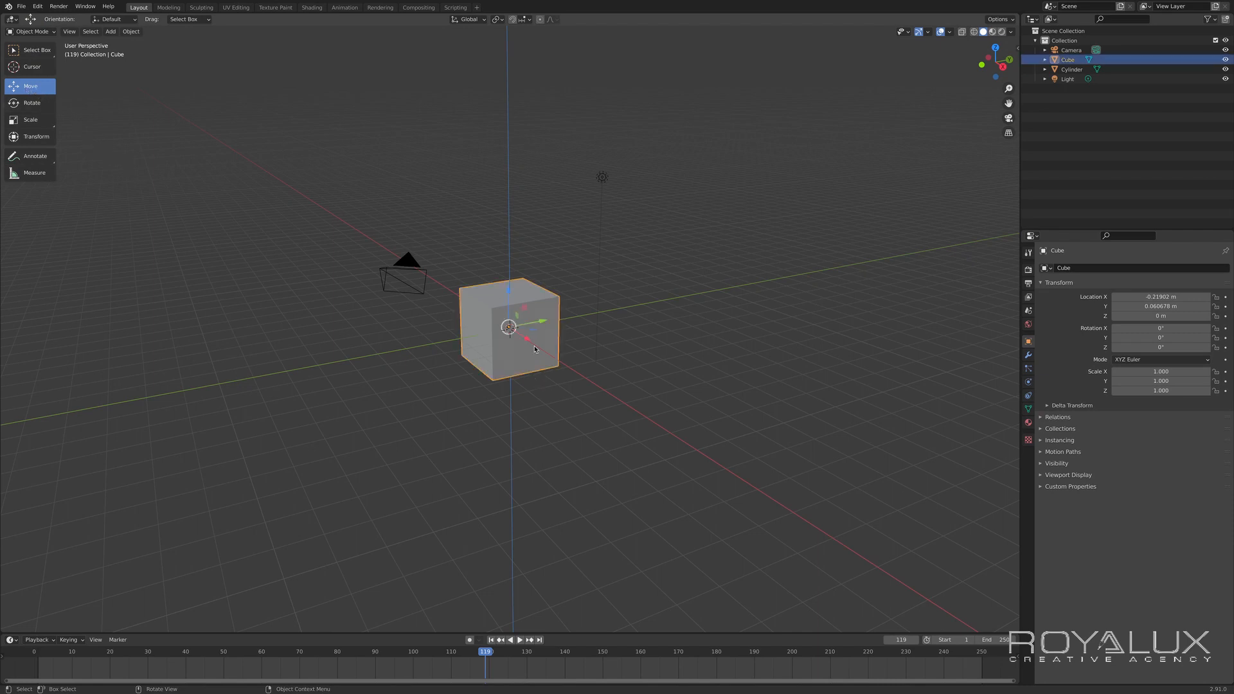
middle_click_drag(574, 350, 904, 356)
scroll(637, 355, "down", 1)
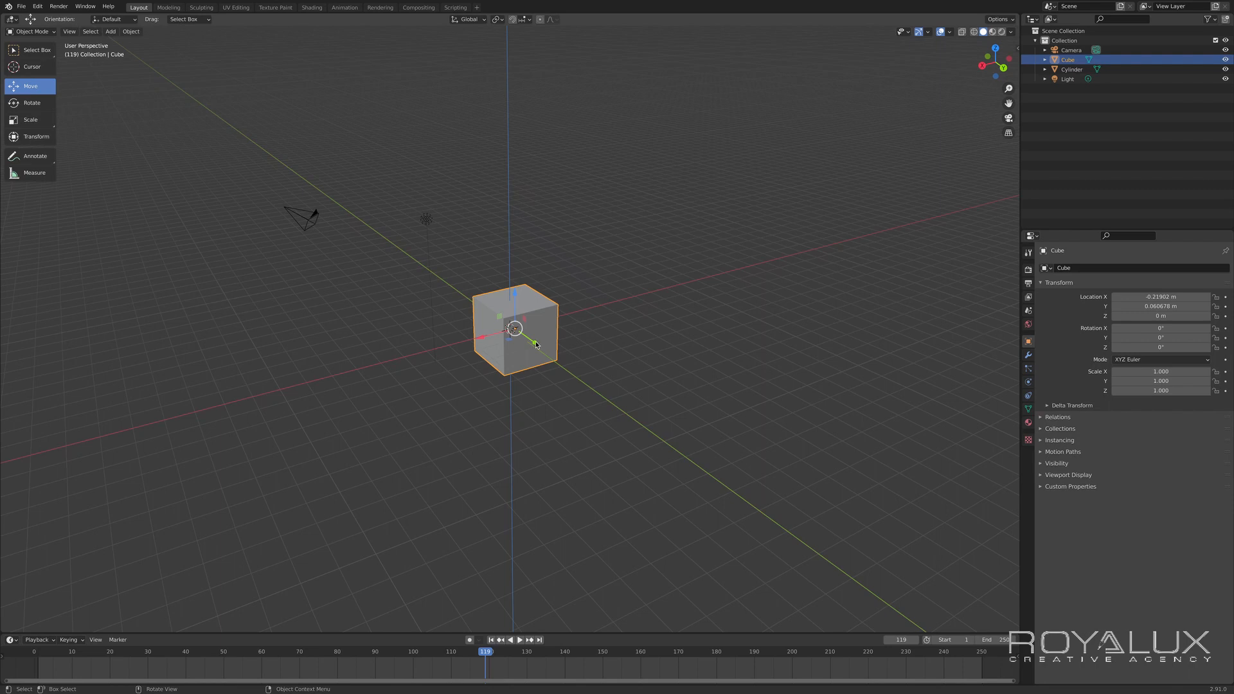
left_click_drag(536, 345, 477, 301)
mouse_move(545, 398)
middle_mouse_down()
mouse_move(743, 380)
mouse_move(836, 387)
mouse_move(540, 367)
mouse_move(529, 377)
mouse_move(549, 399)
middle_mouse_up()
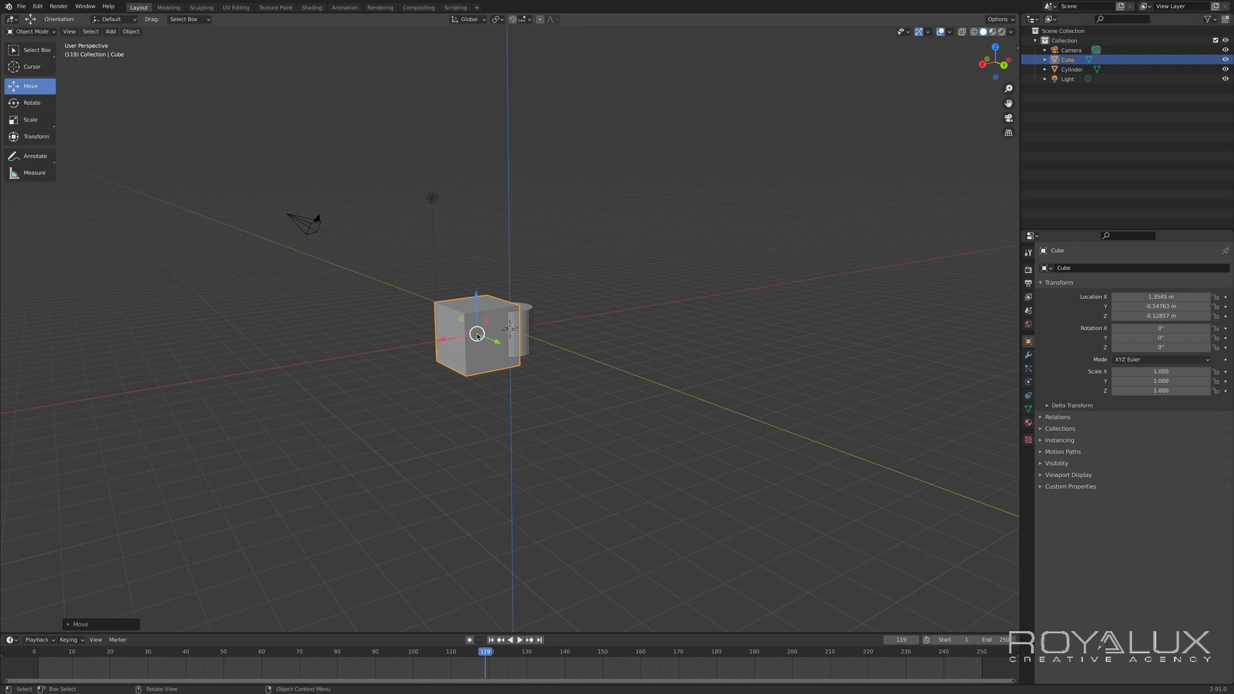
- Move the cube freely away from the cylinder to about X -4.75 m, Y 1.84 m, Z 1.43 m, and deselect it
left_click_drag(477, 335, 721, 365)
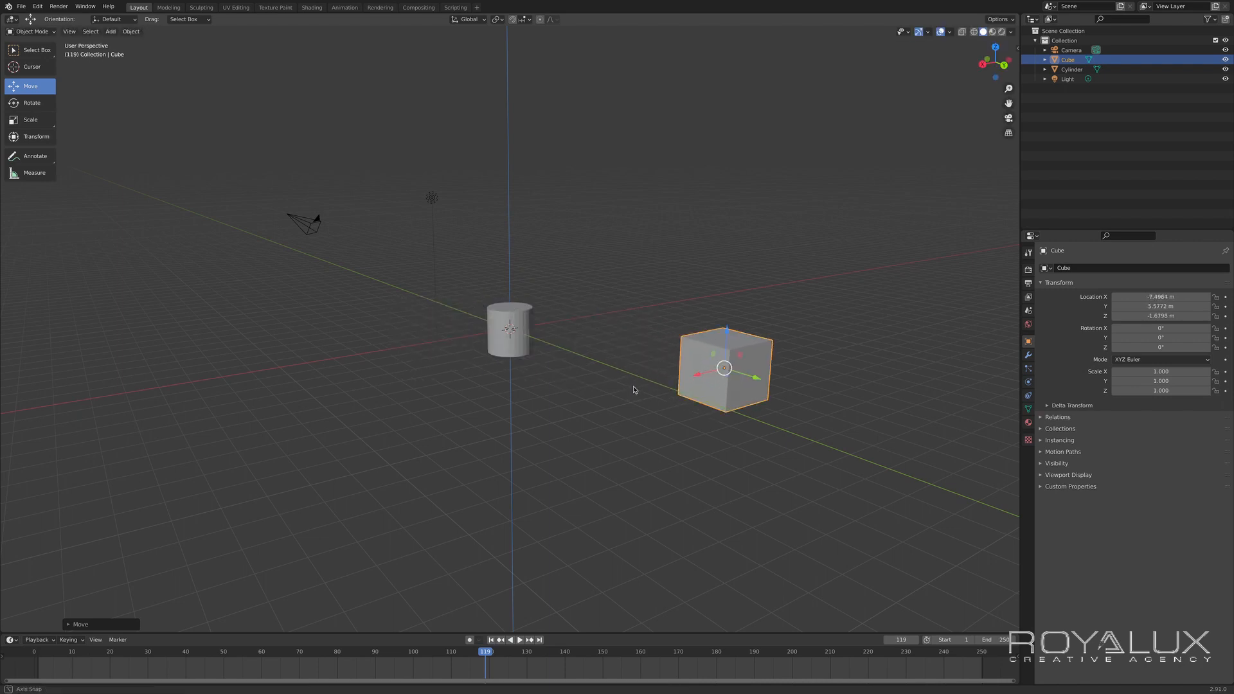
middle_click_drag(720, 364, 630, 369)
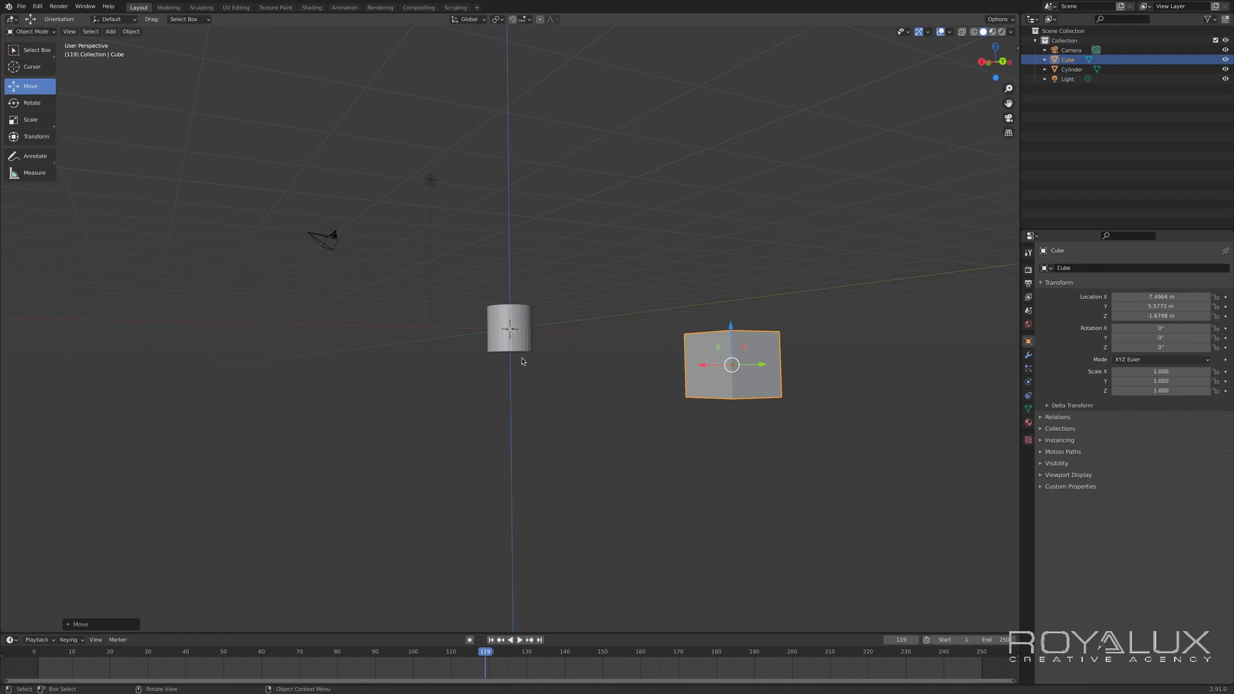
middle_click_drag(579, 377, 597, 404)
left_click_drag(716, 364, 618, 290)
mouse_move(617, 379)
middle_mouse_down()
mouse_move(589, 383)
mouse_move(573, 364)
mouse_move(625, 386)
middle_mouse_up()
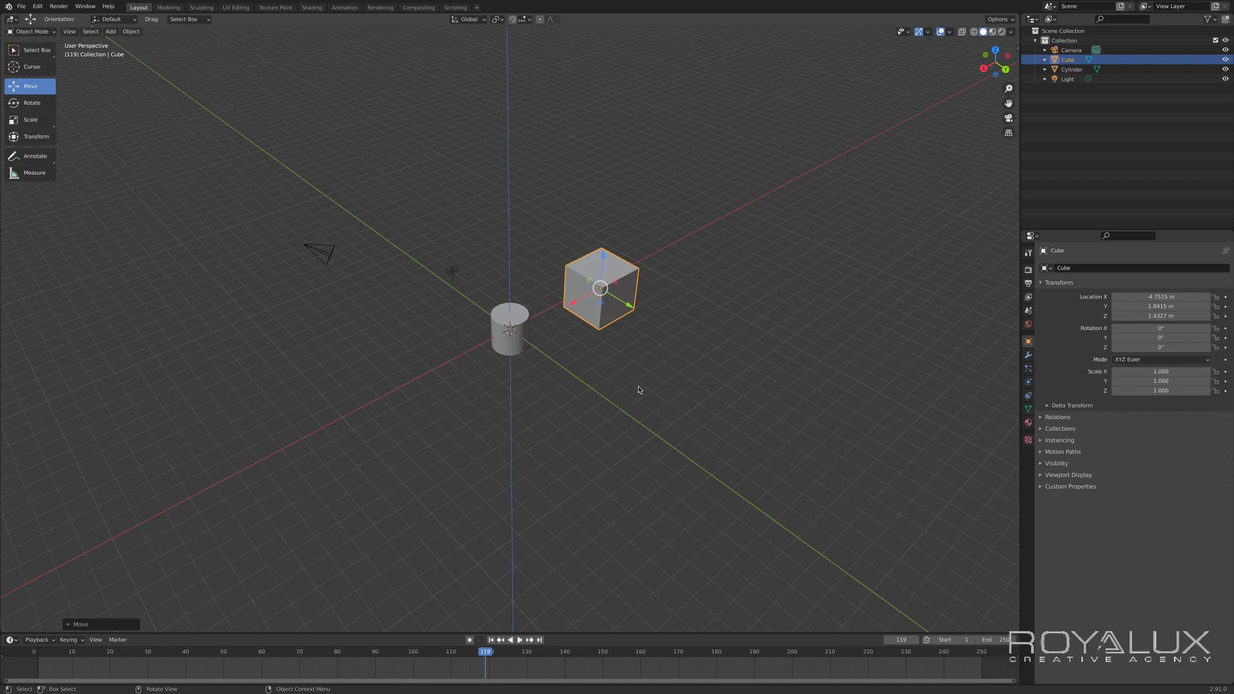
left_click(629, 382)
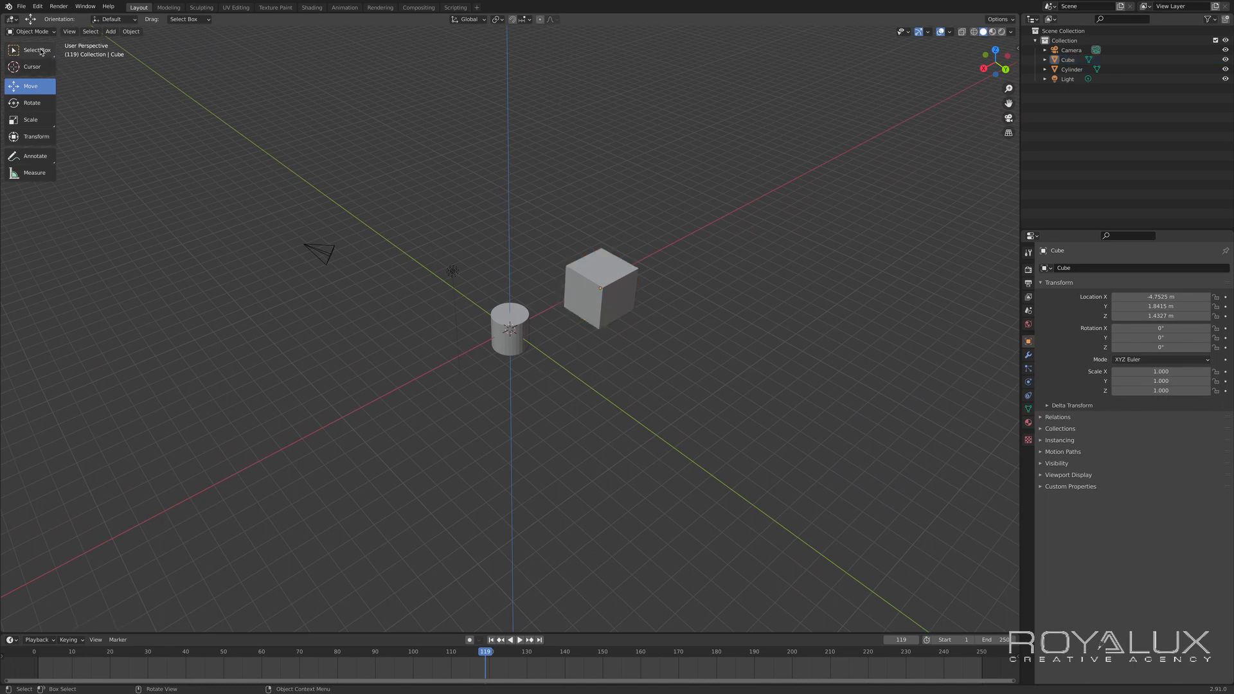
- Return to the Select Box tool, and grab the cube freely to place it at about X -5.59 m, Y 1.66 m, Z 2.30 m
left_click(40, 51)
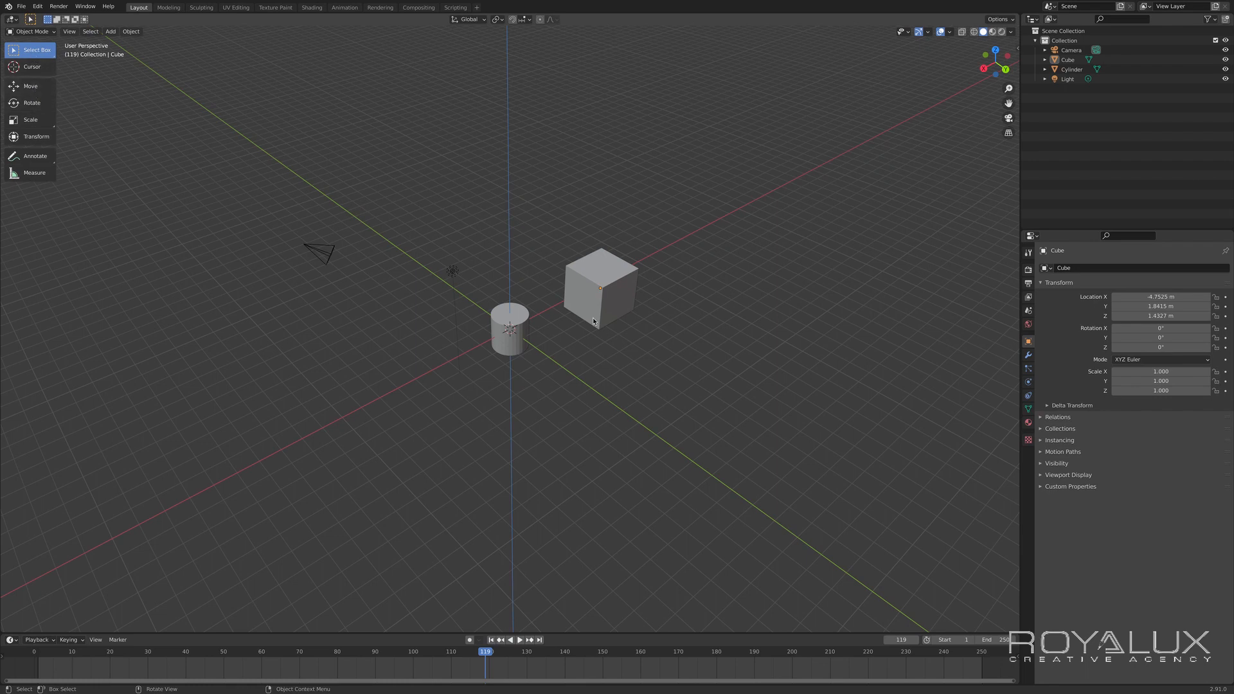
left_click(615, 299)
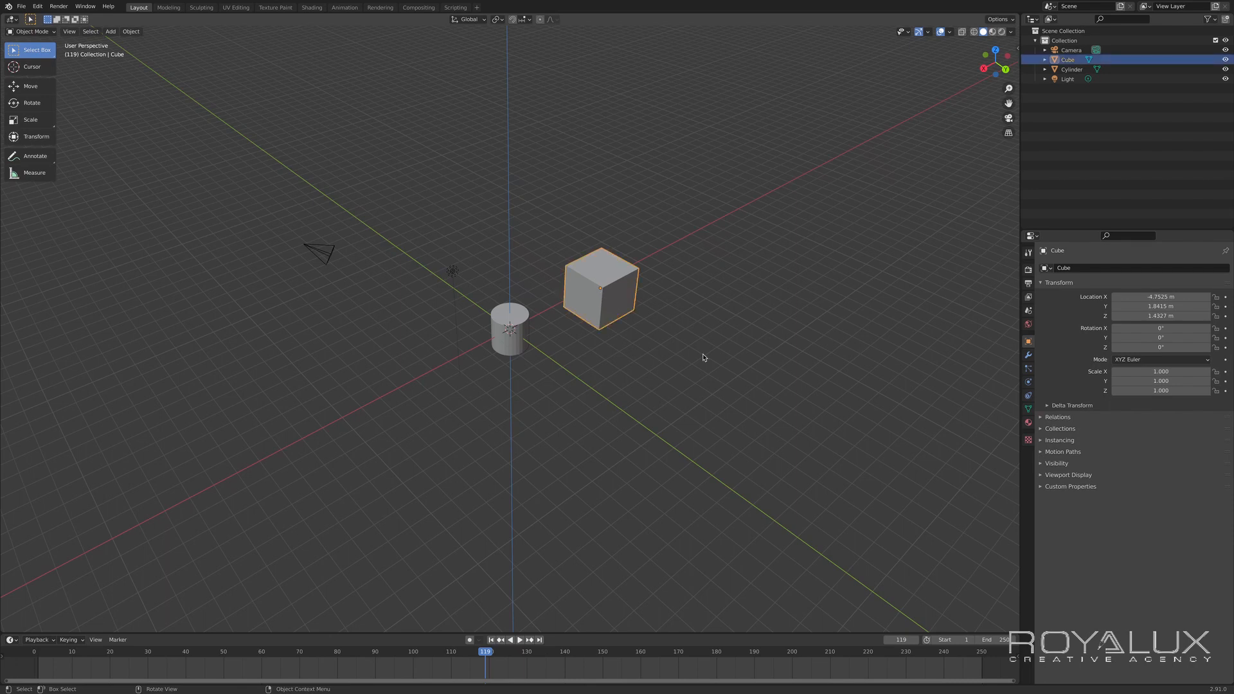
key("g")
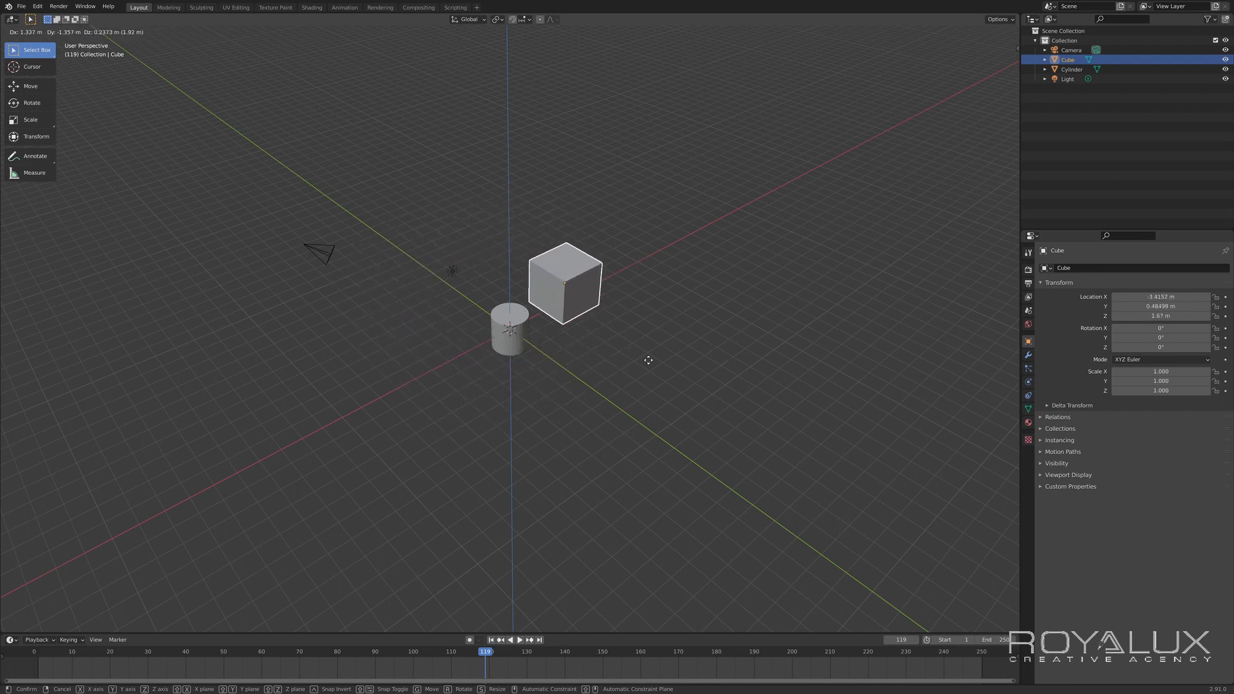
left_click(382, 356)
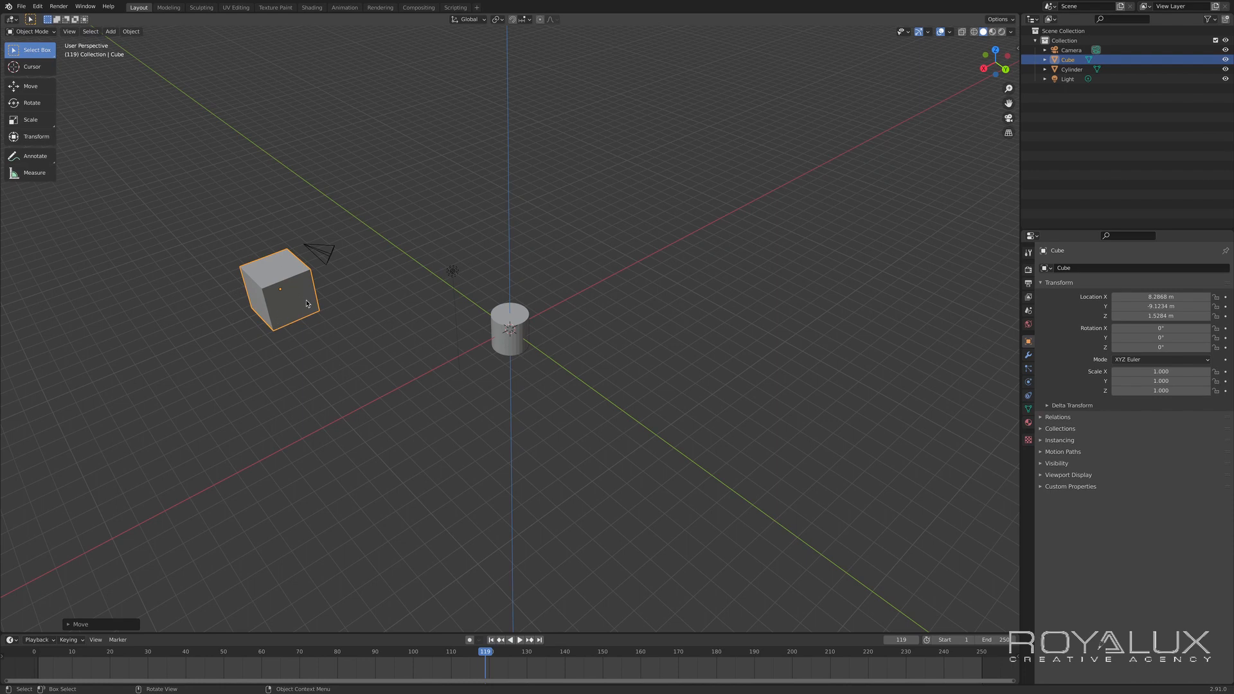
key("g")
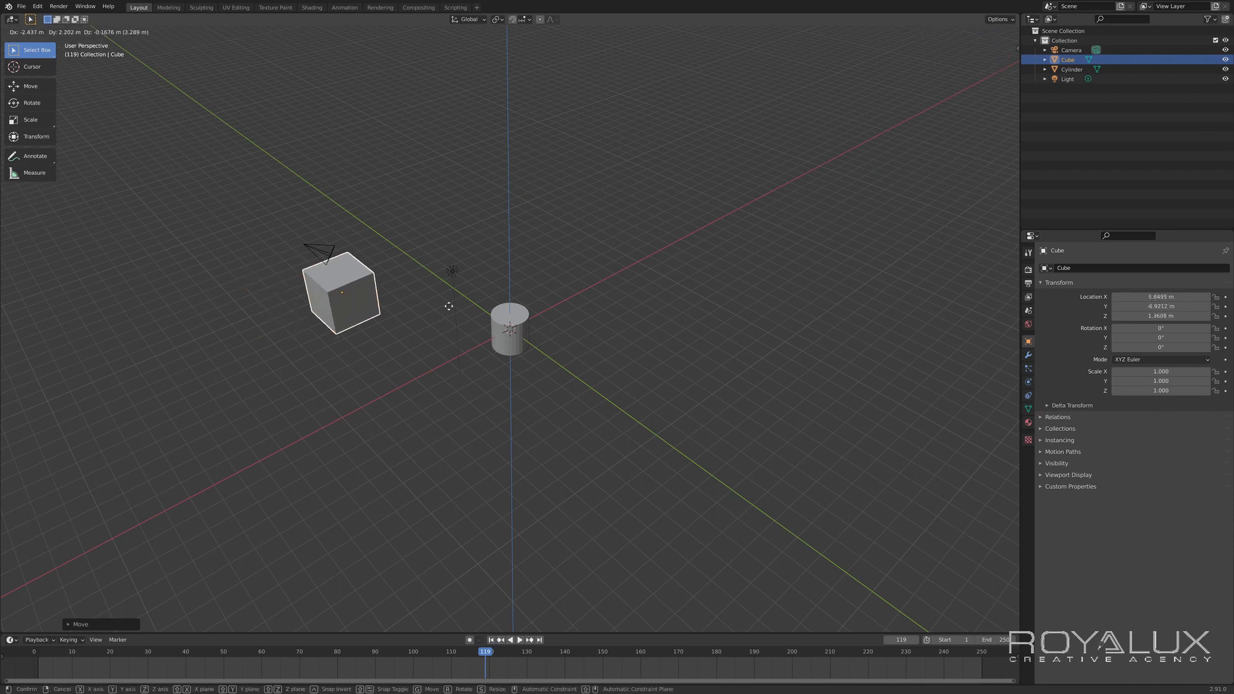
left_click(636, 281)
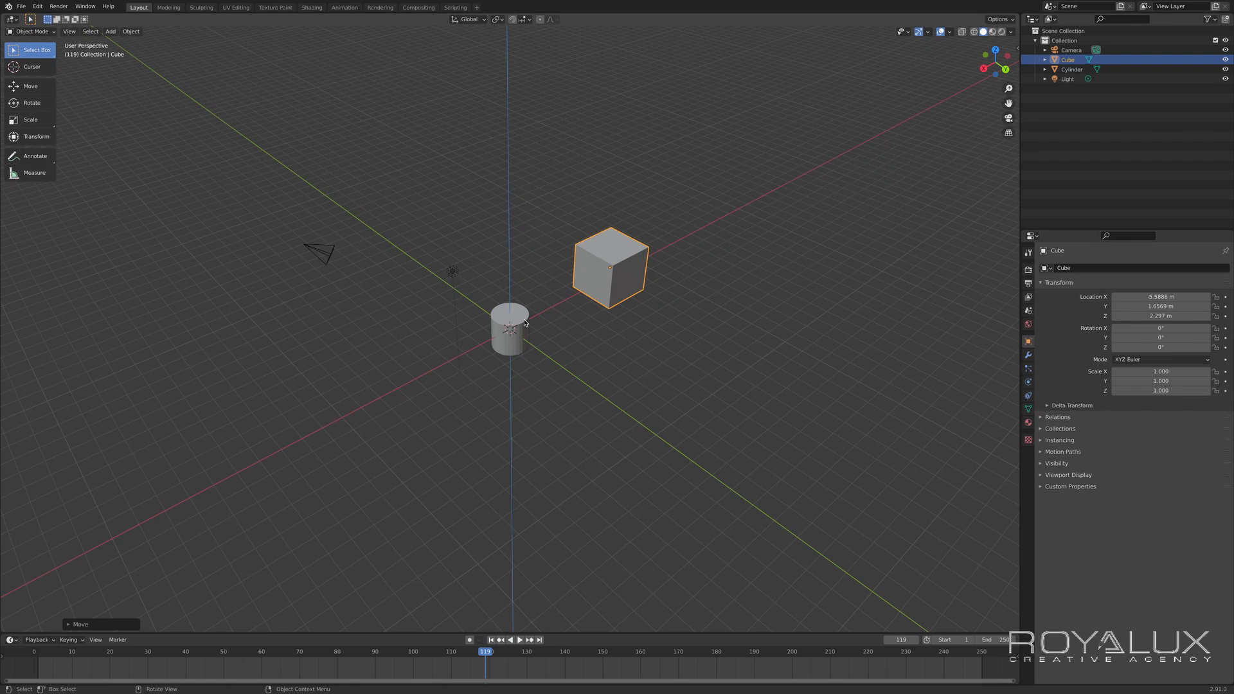
- Grab the cube along the X axis to about X -7.03 m, and deselect it
key("g")
key("x")
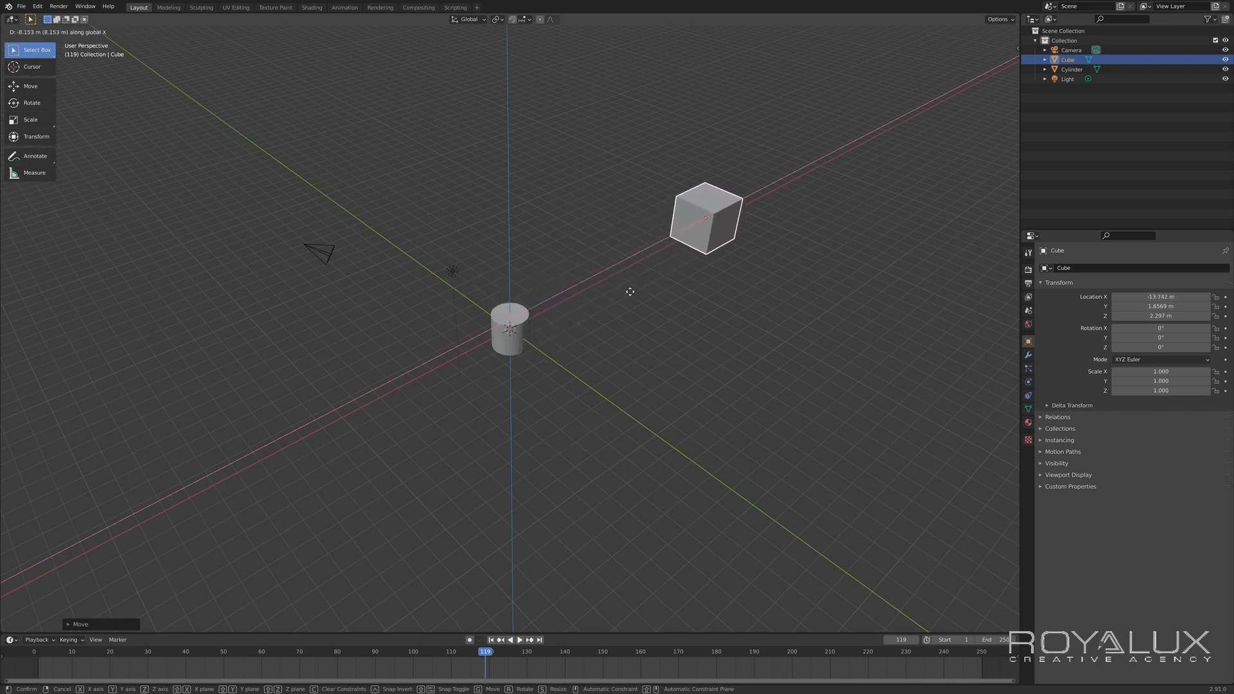
left_click(556, 336)
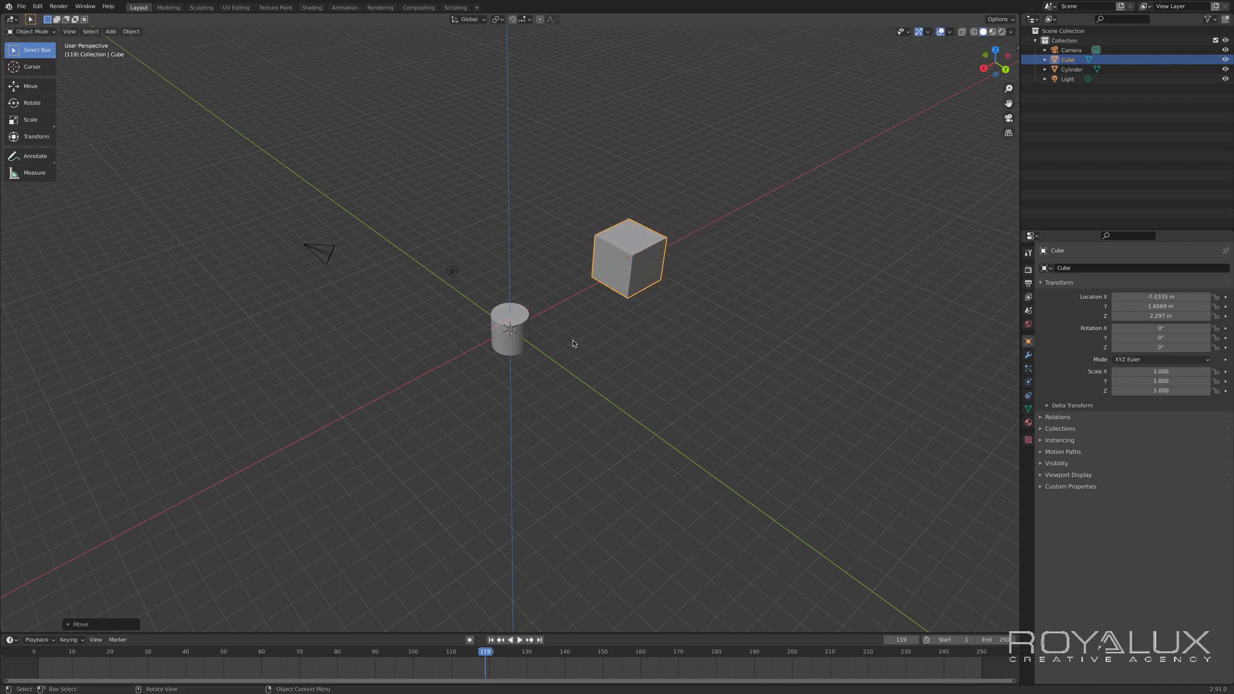
left_click(573, 344)
- Scale the cube with the Scale tool on each axis and uniformly, reaching a scale of about X 1.86, Y 3.07, Z 1.63
middle_click_drag(573, 343, 432, 414)
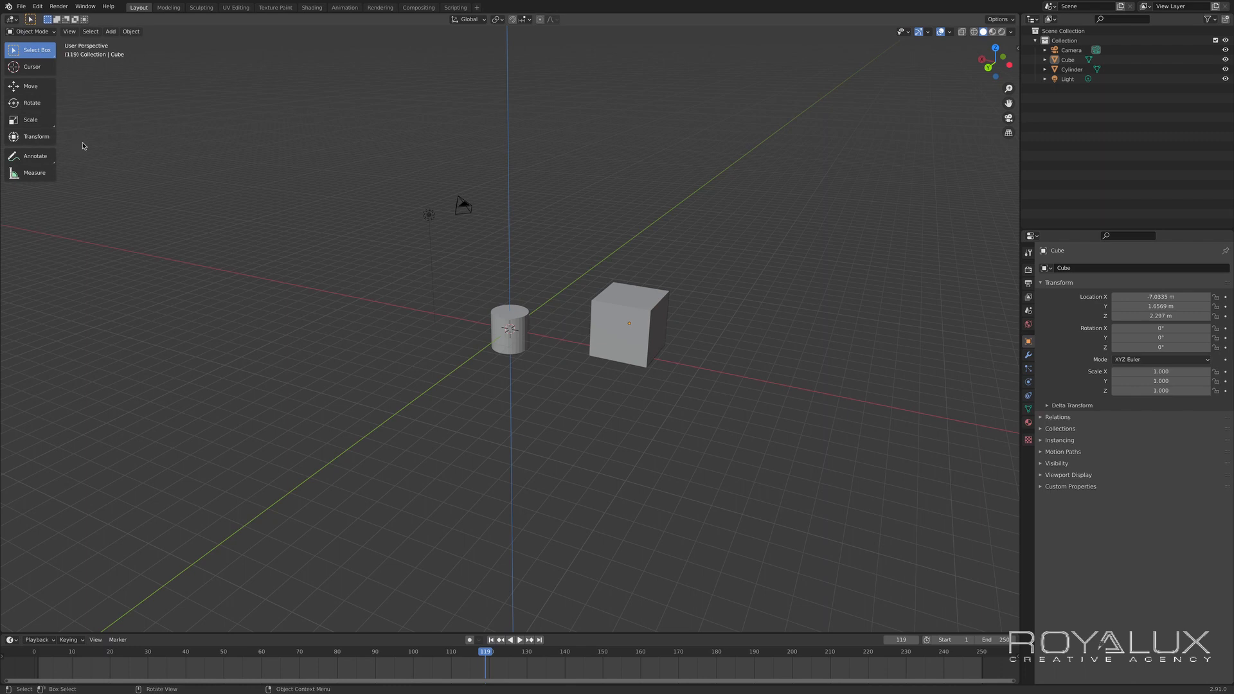
left_click(42, 128)
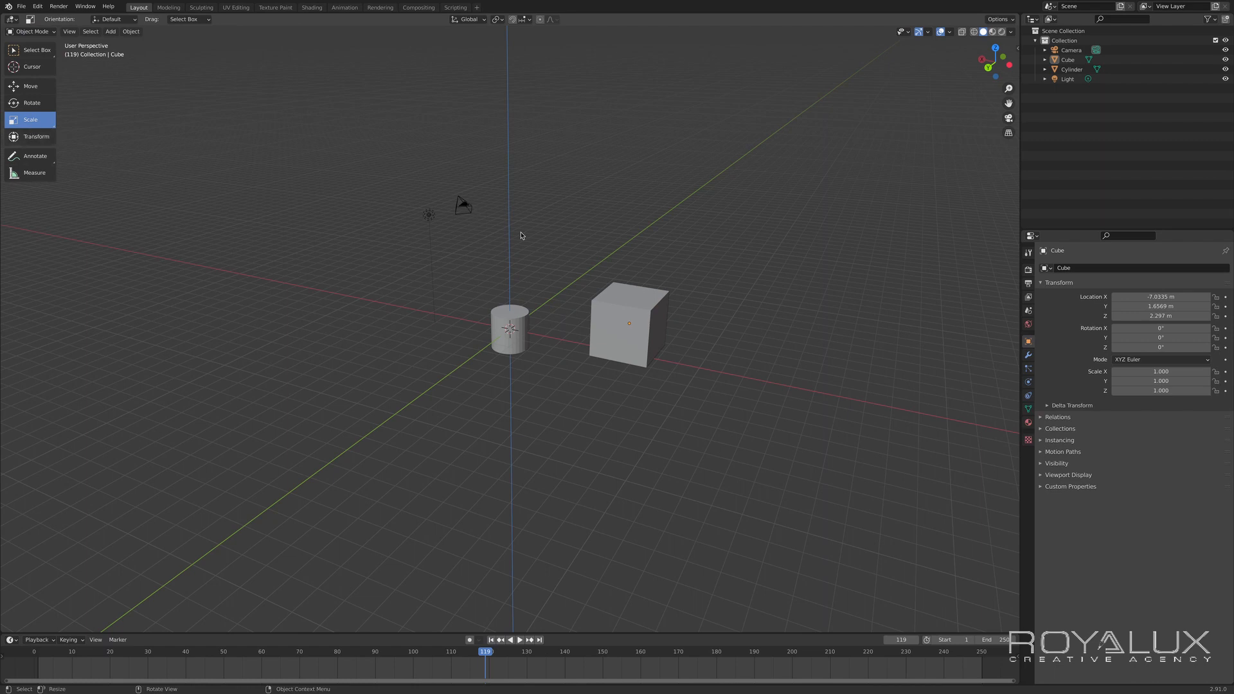
left_click(611, 319)
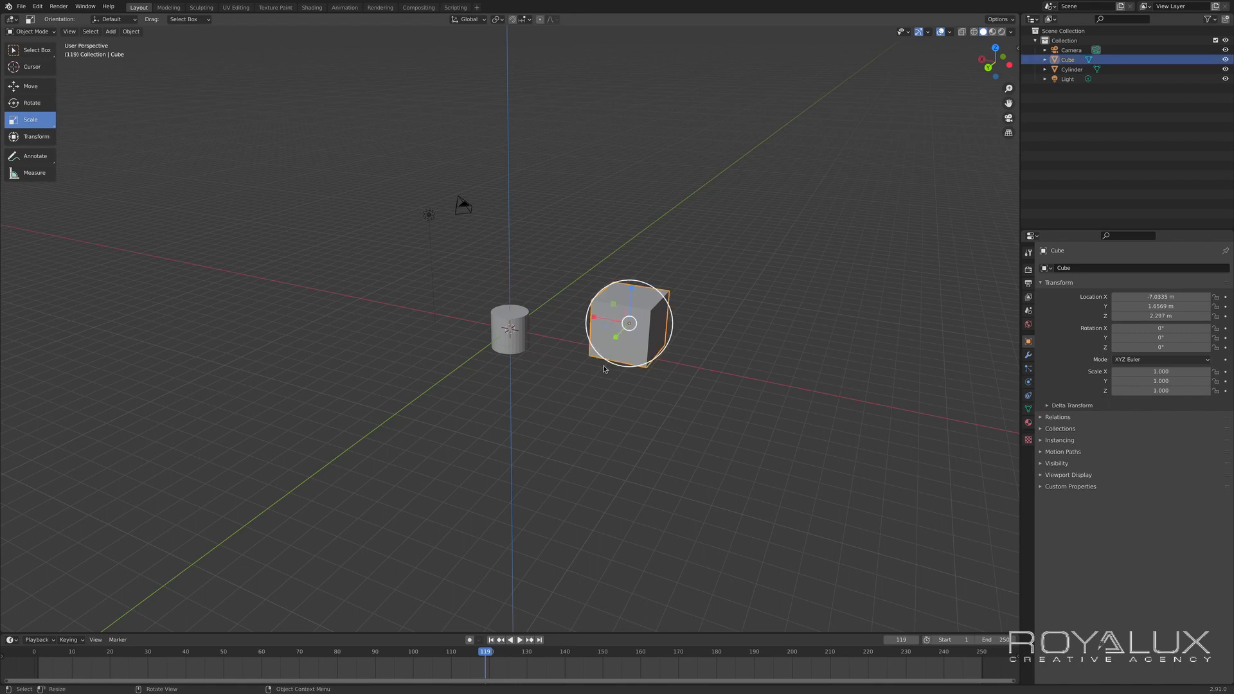
middle_click_drag(616, 383, 686, 405)
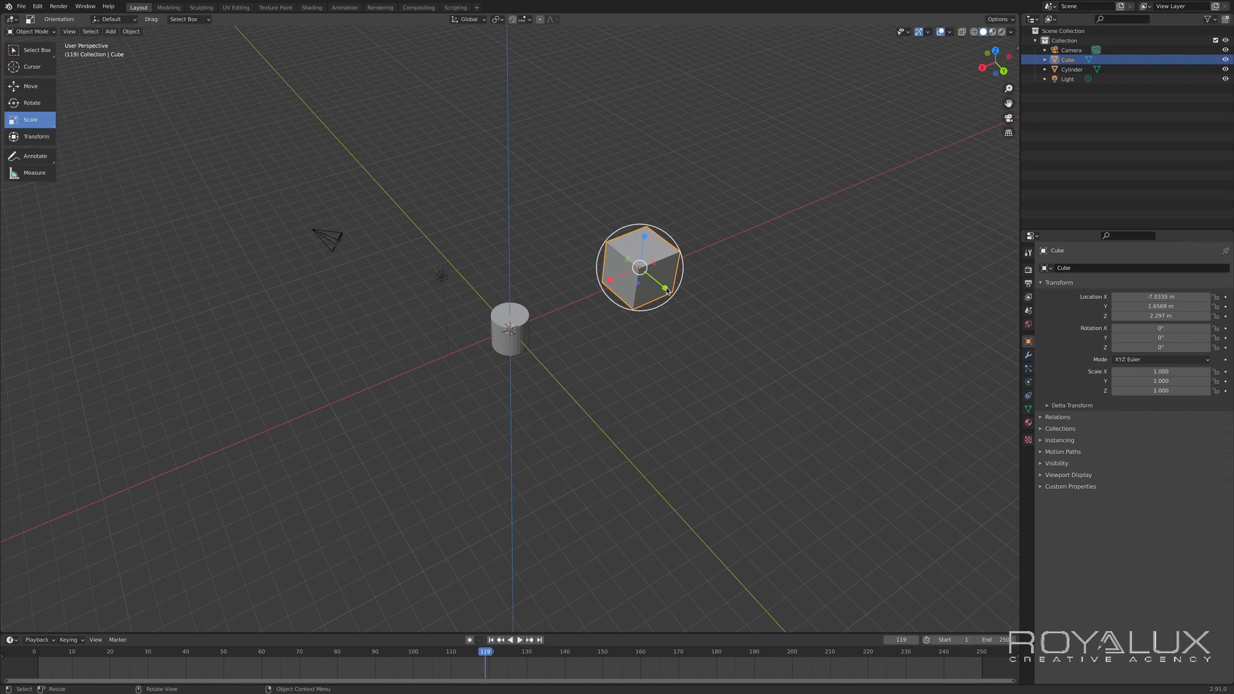
left_click_drag(666, 291, 730, 349)
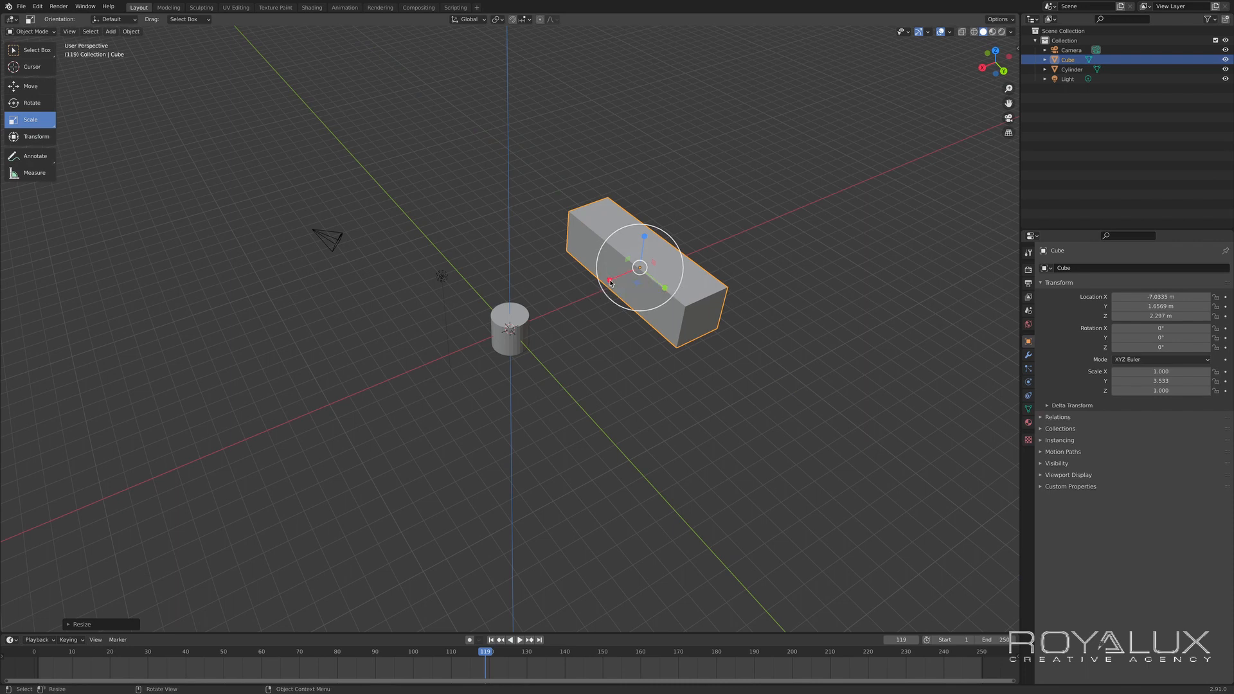
left_click_drag(610, 282, 577, 300)
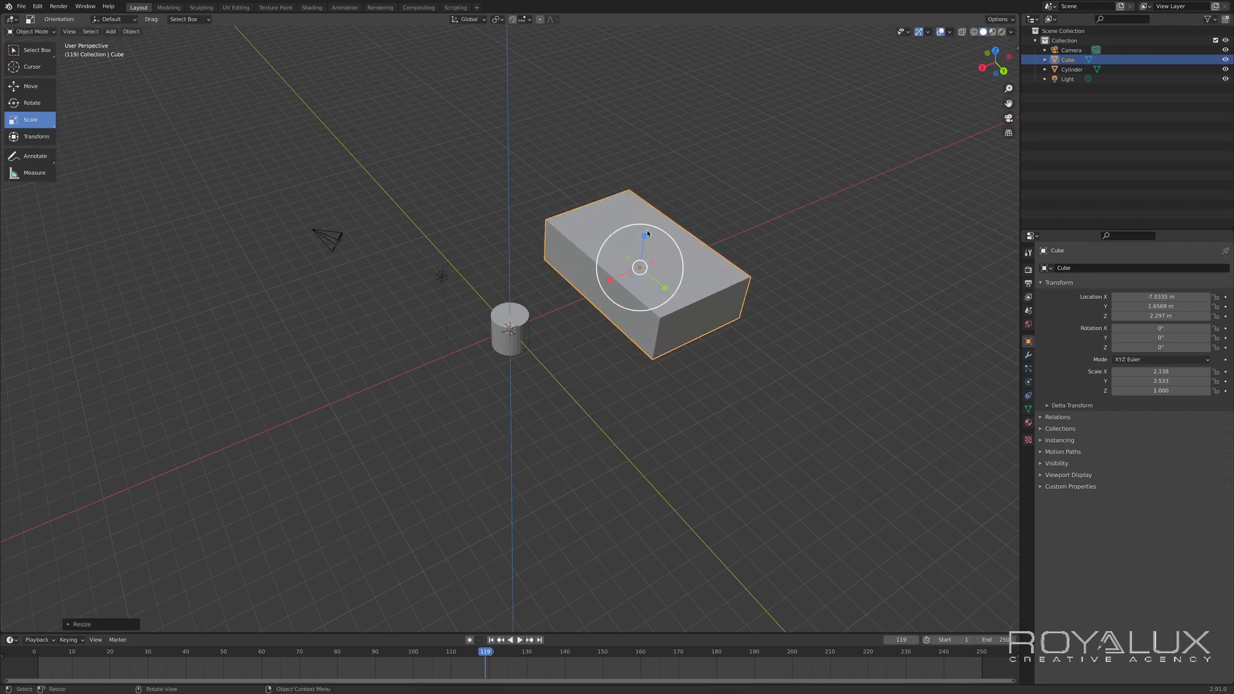
left_click_drag(643, 237, 639, 207)
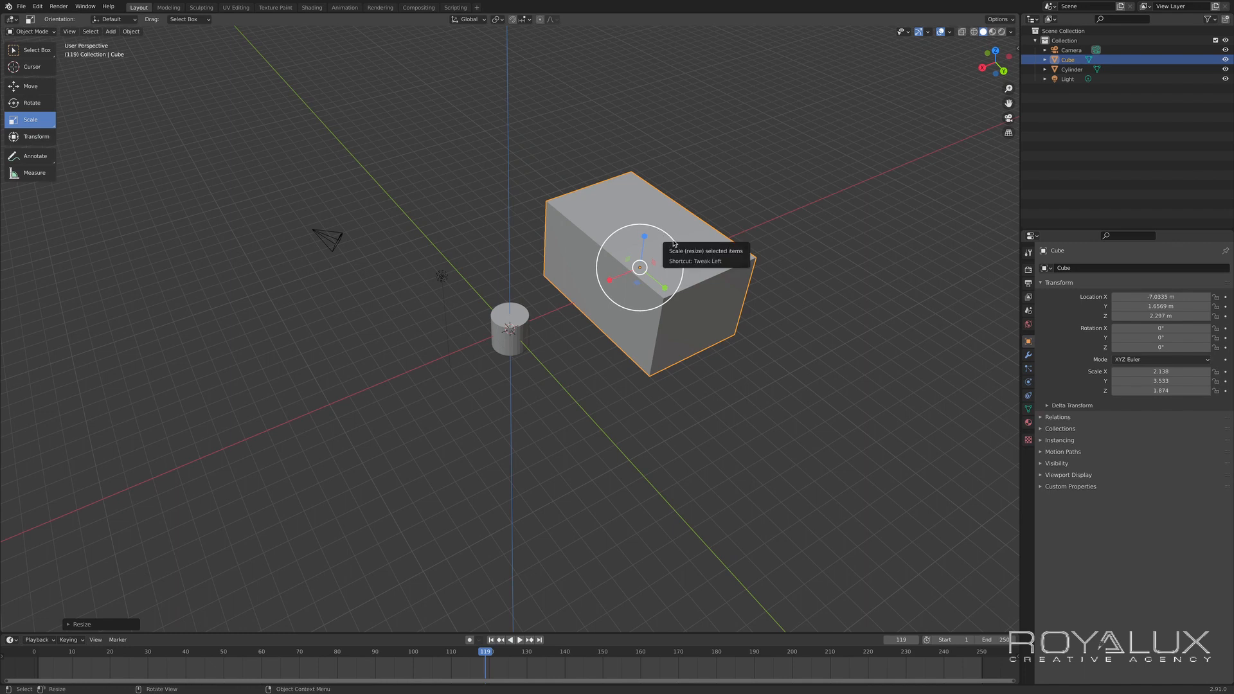
mouse_move(673, 243)
left_mouse_down()
mouse_move(720, 179)
mouse_move(668, 257)
mouse_move(727, 242)
mouse_move(661, 259)
mouse_move(698, 237)
mouse_move(660, 255)
mouse_move(669, 250)
left_mouse_up()
- Stretch the cylinder along the Z axis to a scale of about 3.36
left_click(519, 323)
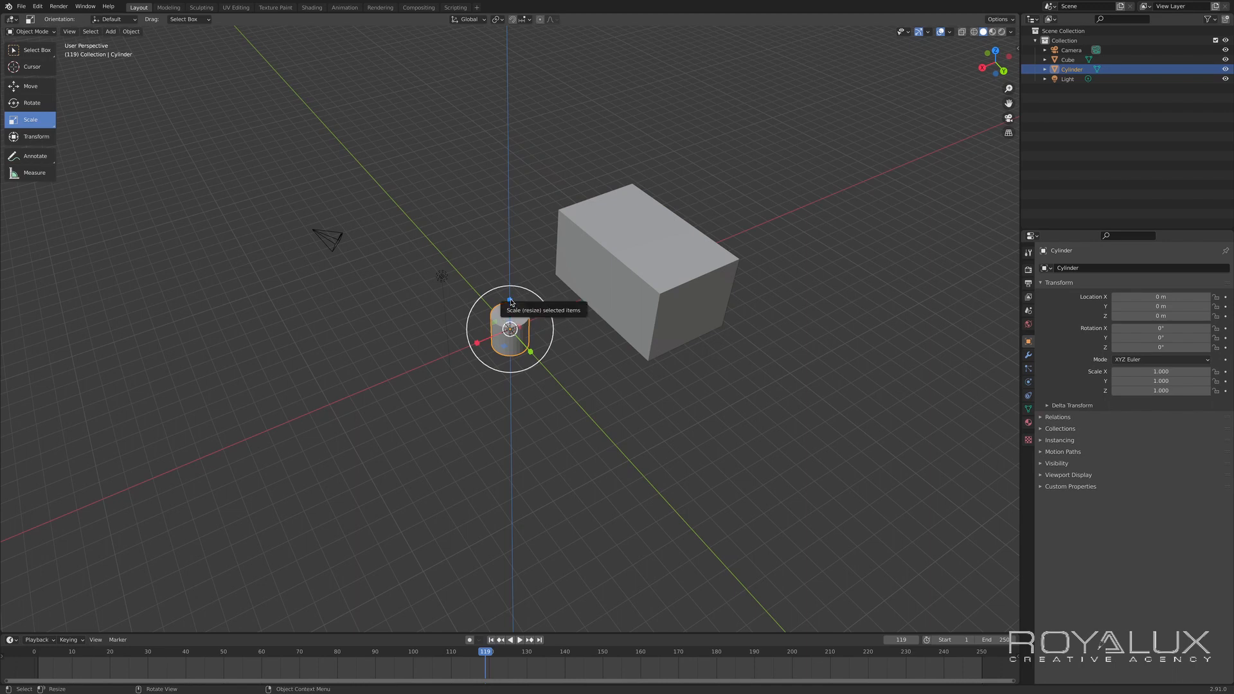
left_click_drag(511, 301, 507, 230)
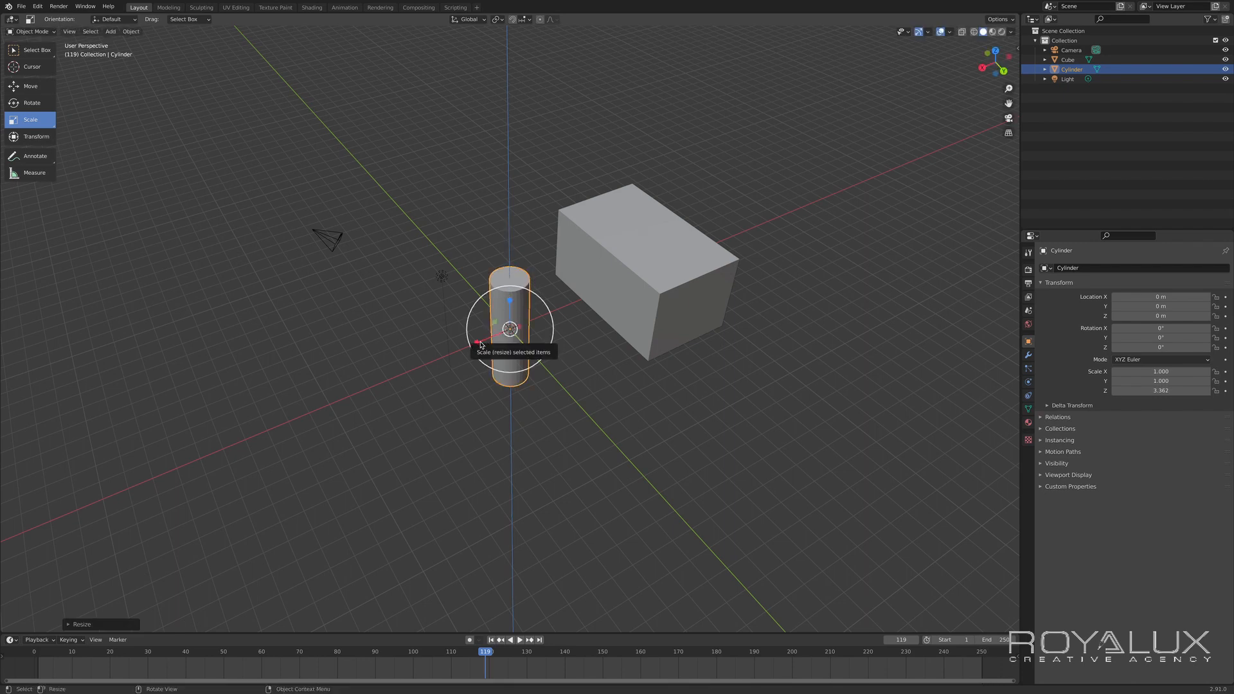
- Try stretching the cylinder along the X axis to a scale of about 3.10, and undo it
left_click_drag(480, 345, 415, 366)
middle_click_drag(521, 393, 955, 384)
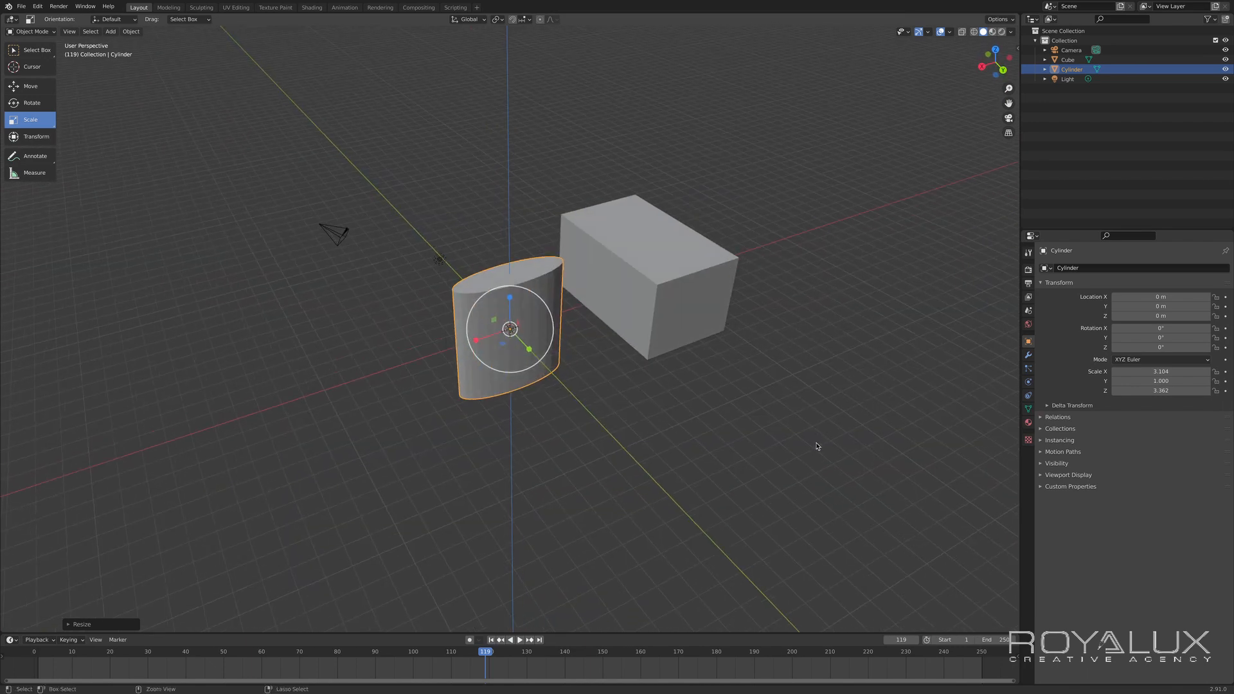
key("ctrl+z")
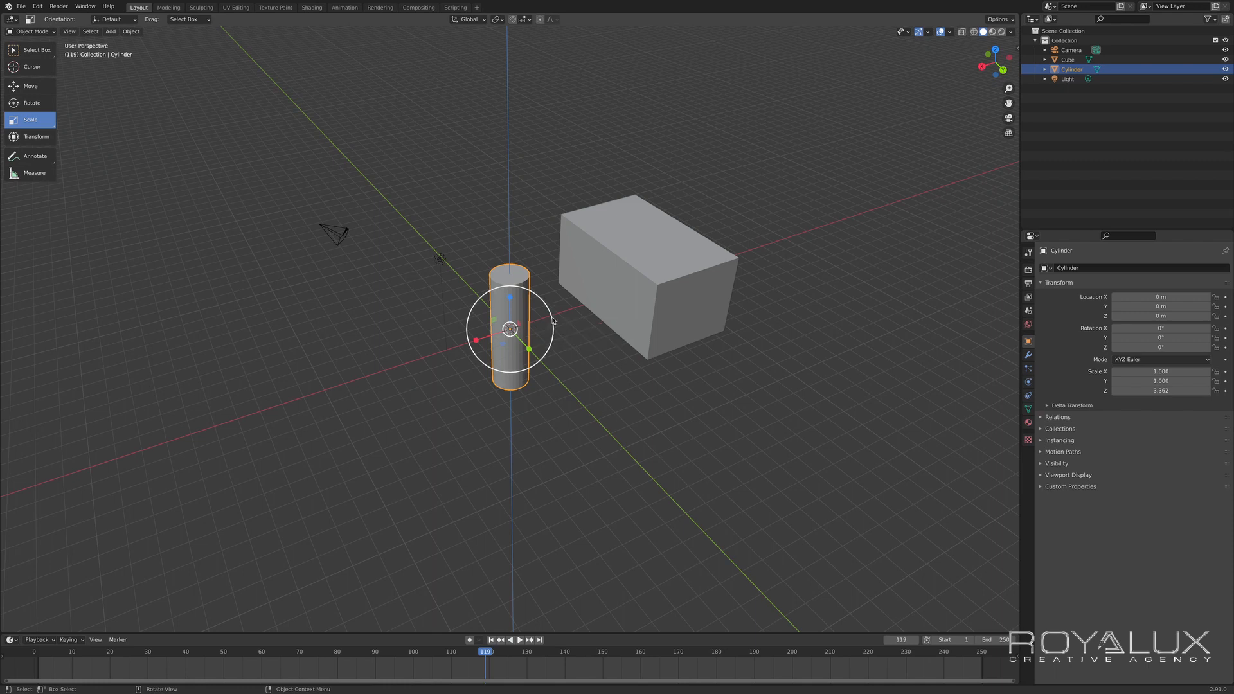
- Scale the cylinder uniformly to about X 1.55, Y 1.55, Z 5.22, and deselect it
left_click_drag(552, 320, 574, 342)
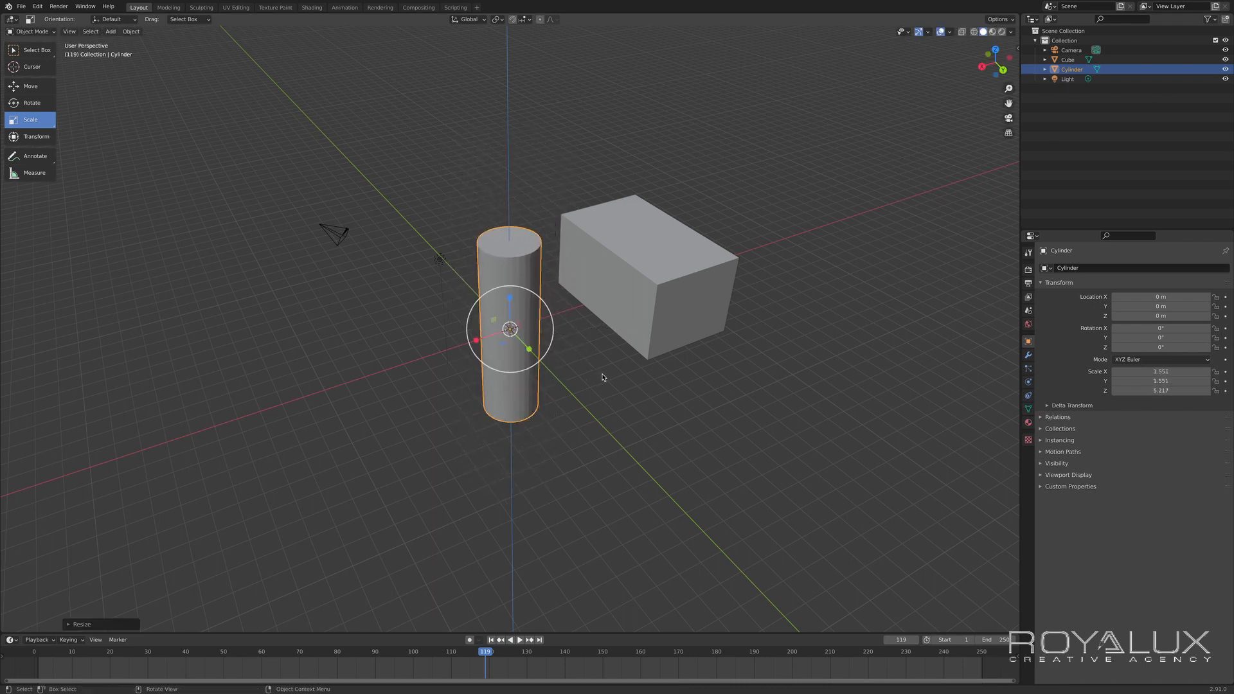
left_click(577, 390)
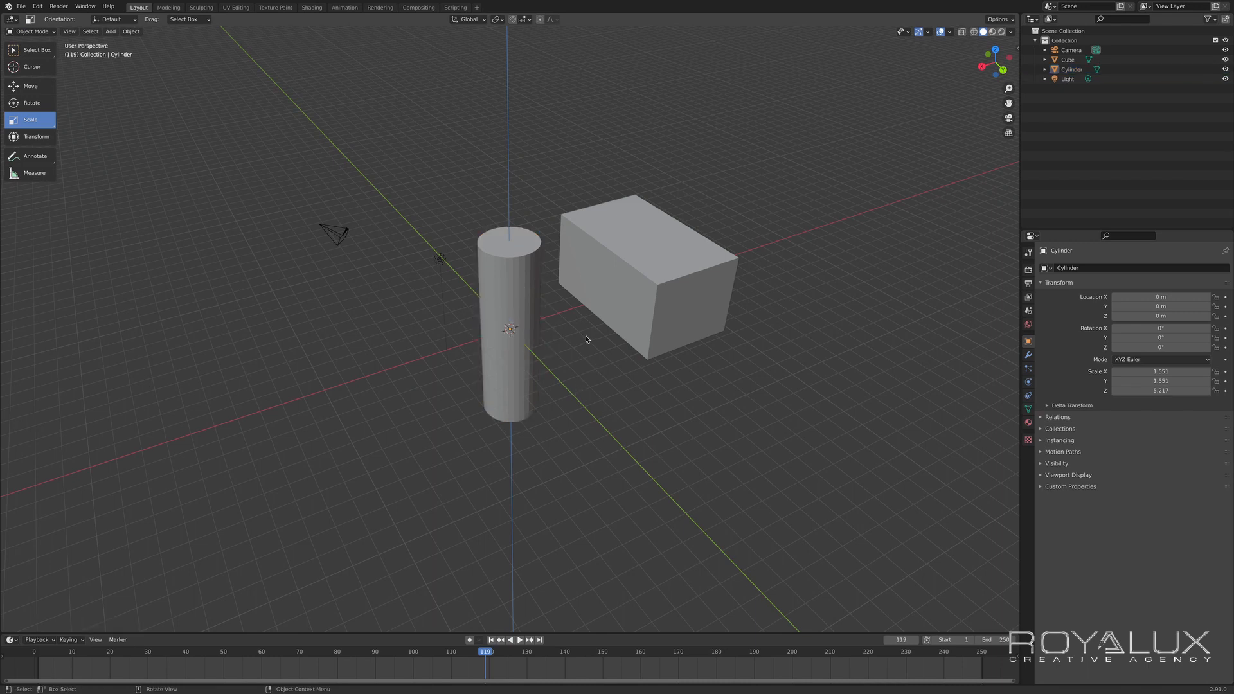
- Enlarge the cube uniformly to a scale of about X 2.07, Y 3.43, and stretch it along Z only to about 2.87
left_click(634, 261)
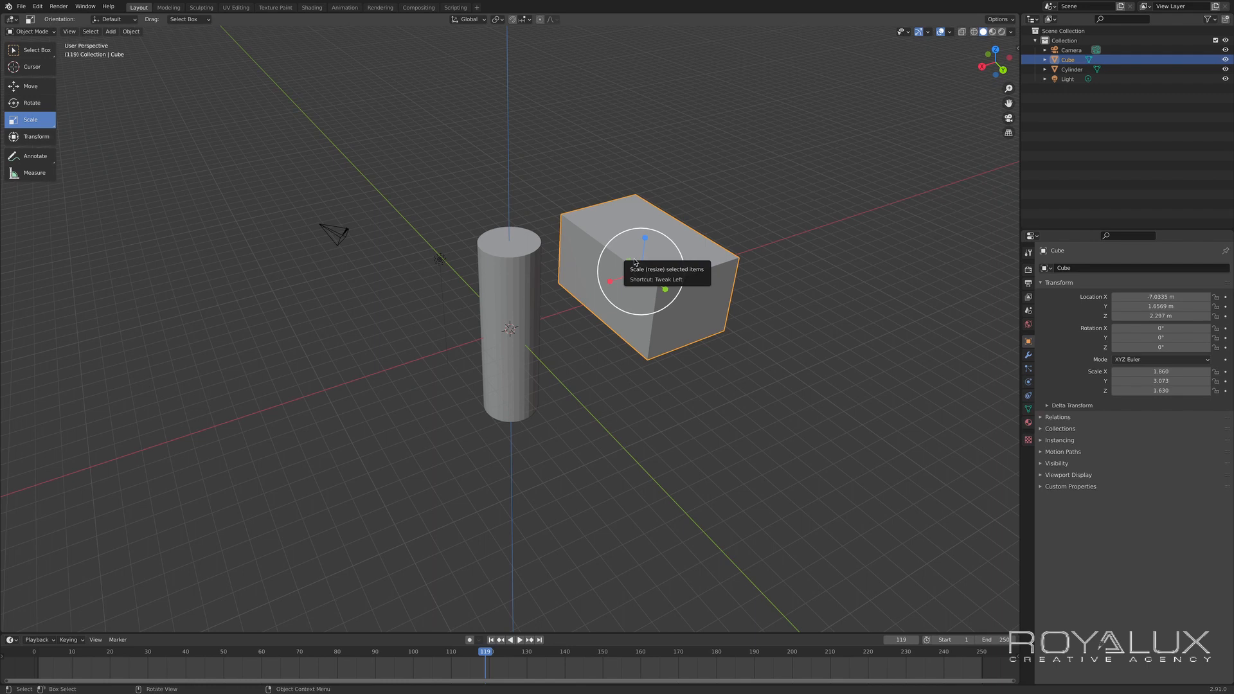
left_click_drag(634, 261, 639, 261)
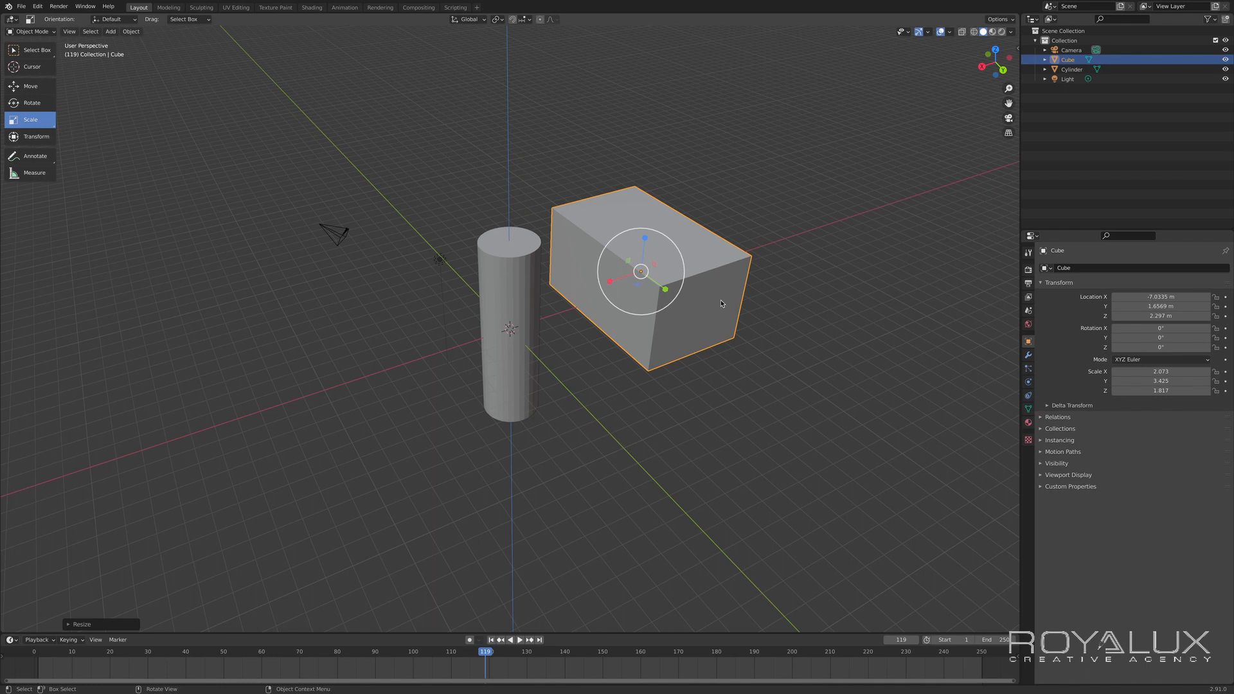
key("s")
key("z")
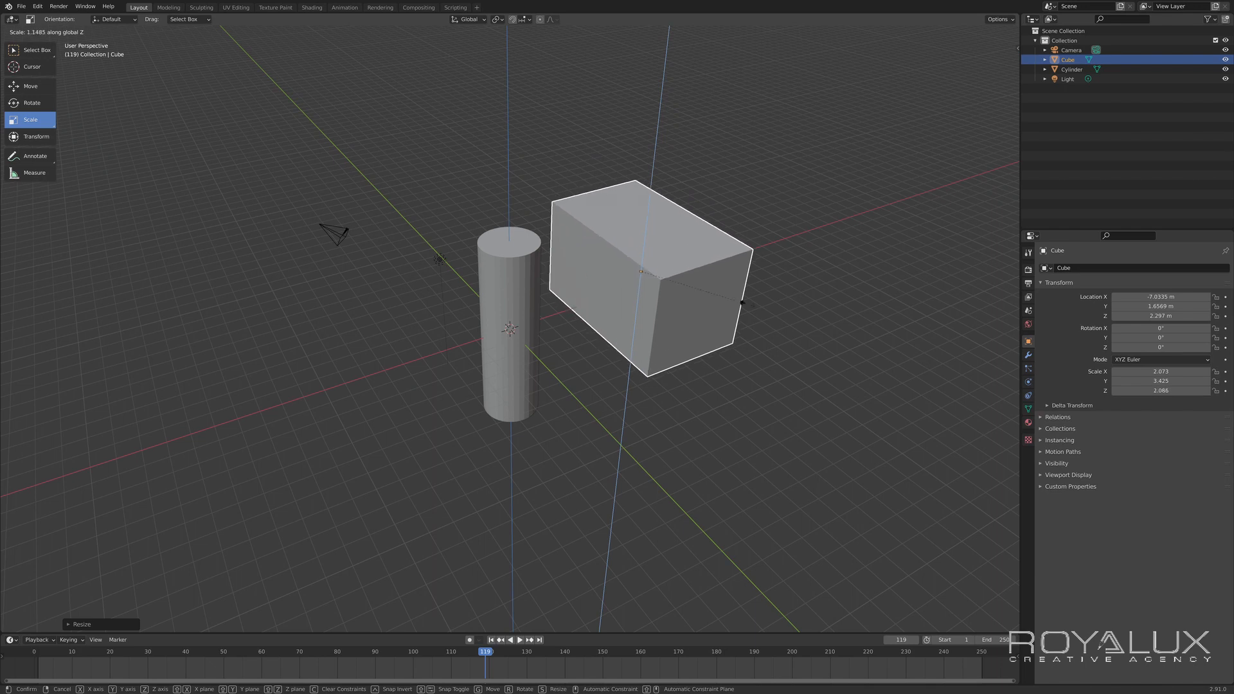
left_click(769, 312)
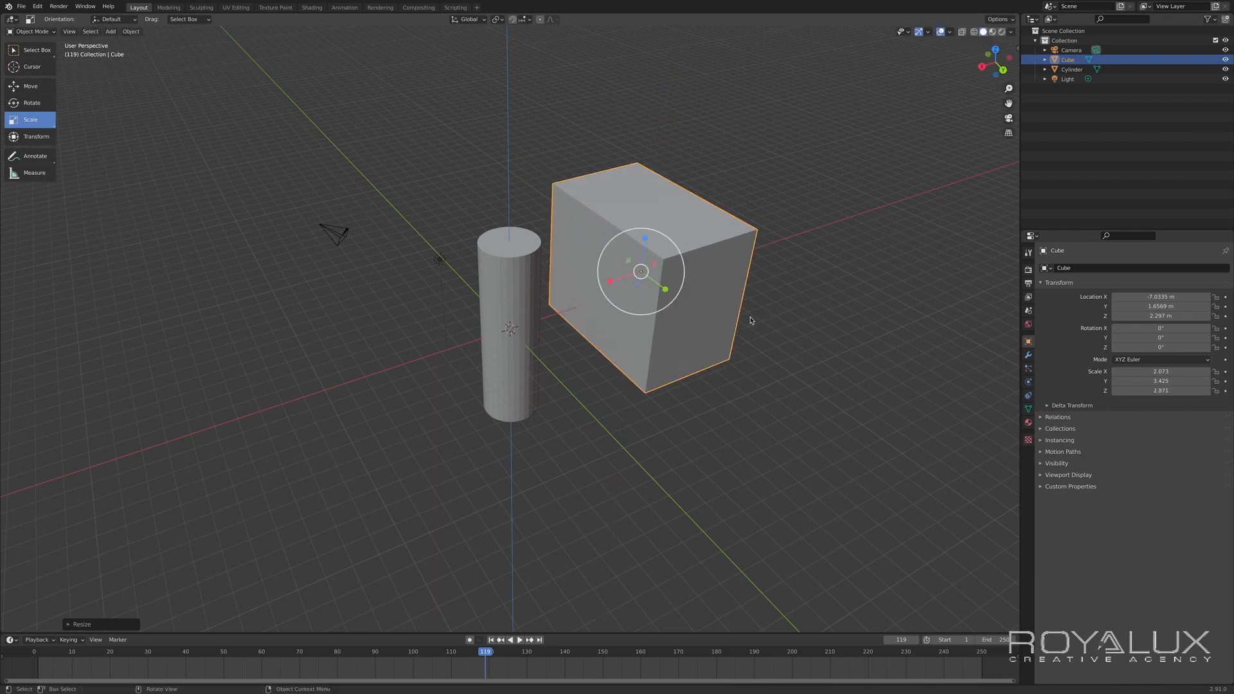
- Scale the cube along single axes, to about 2.17 on X and about 4.9 on Y
key("s")
key("x")
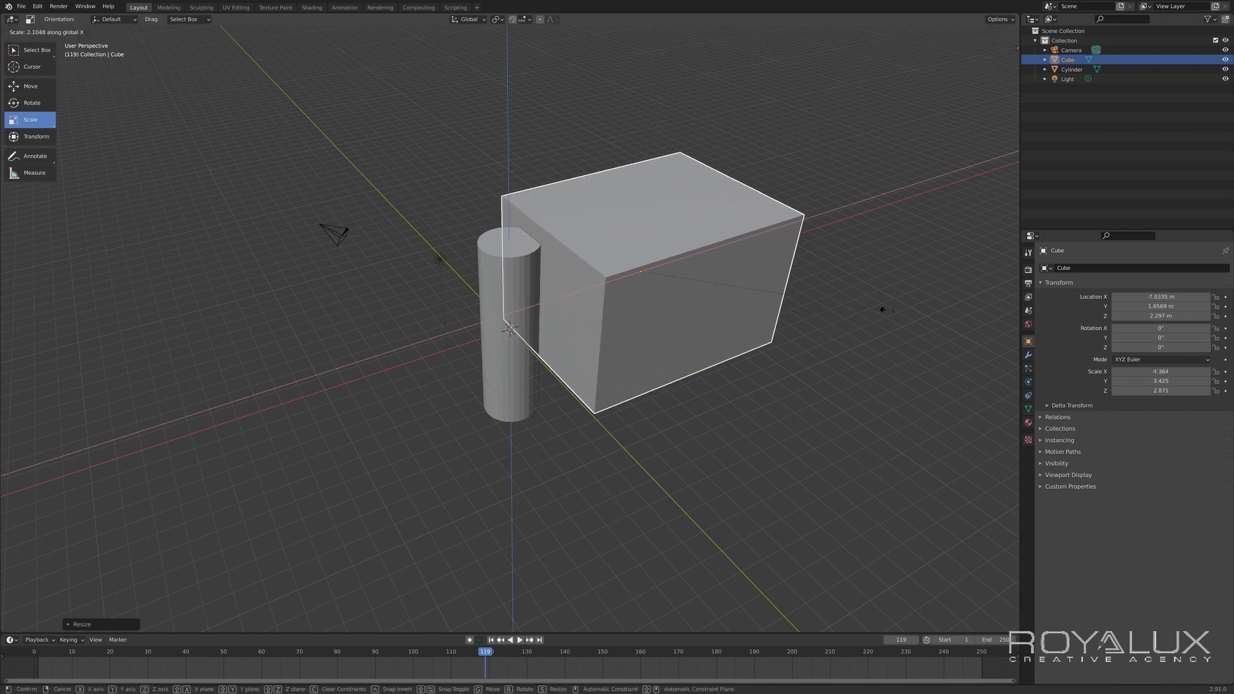
left_click(754, 328)
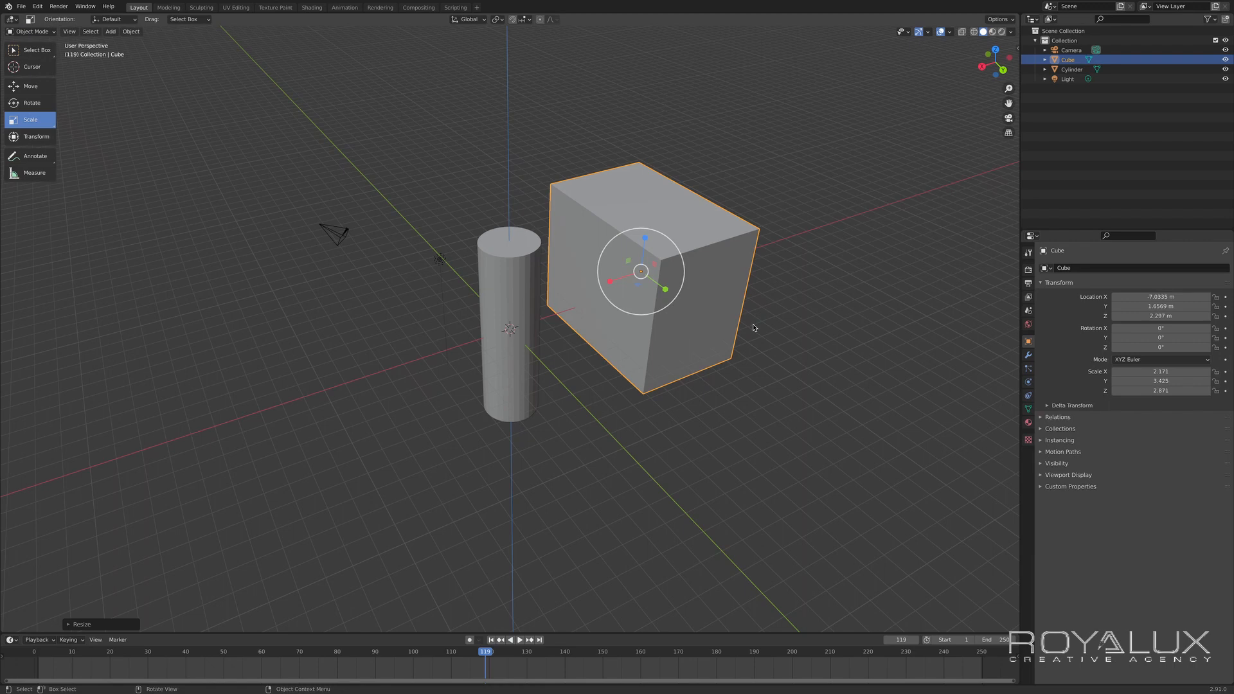
key("s")
key("y")
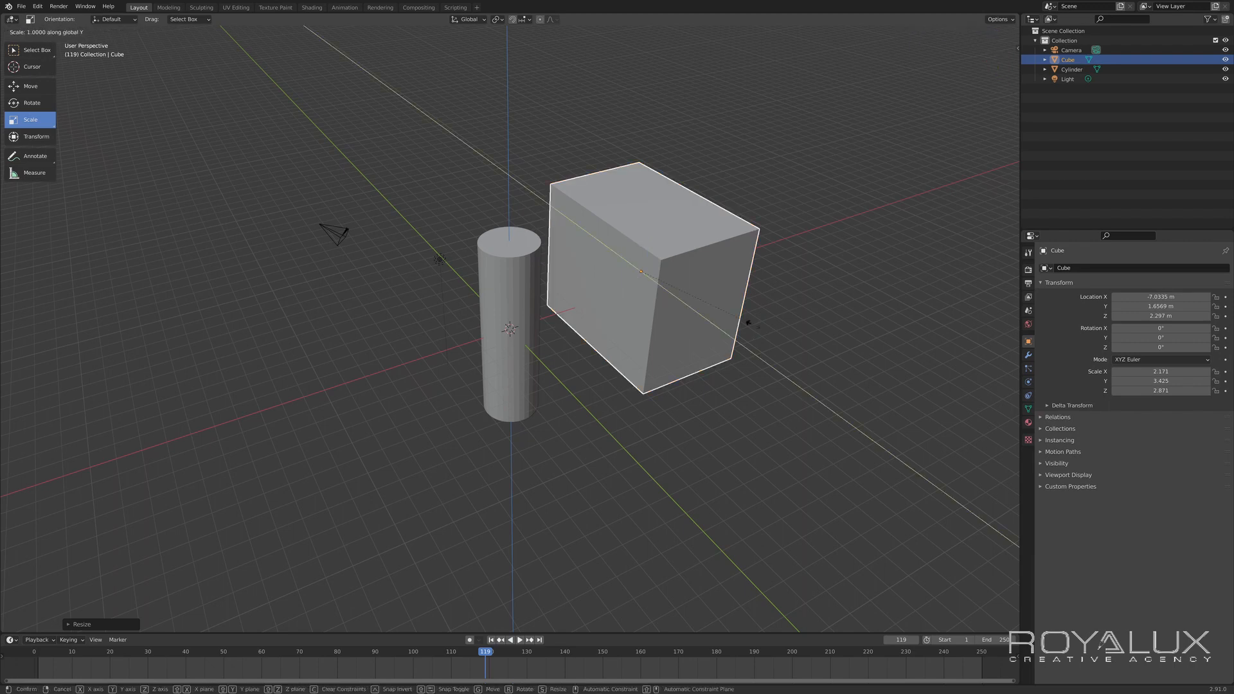
left_click(796, 367)
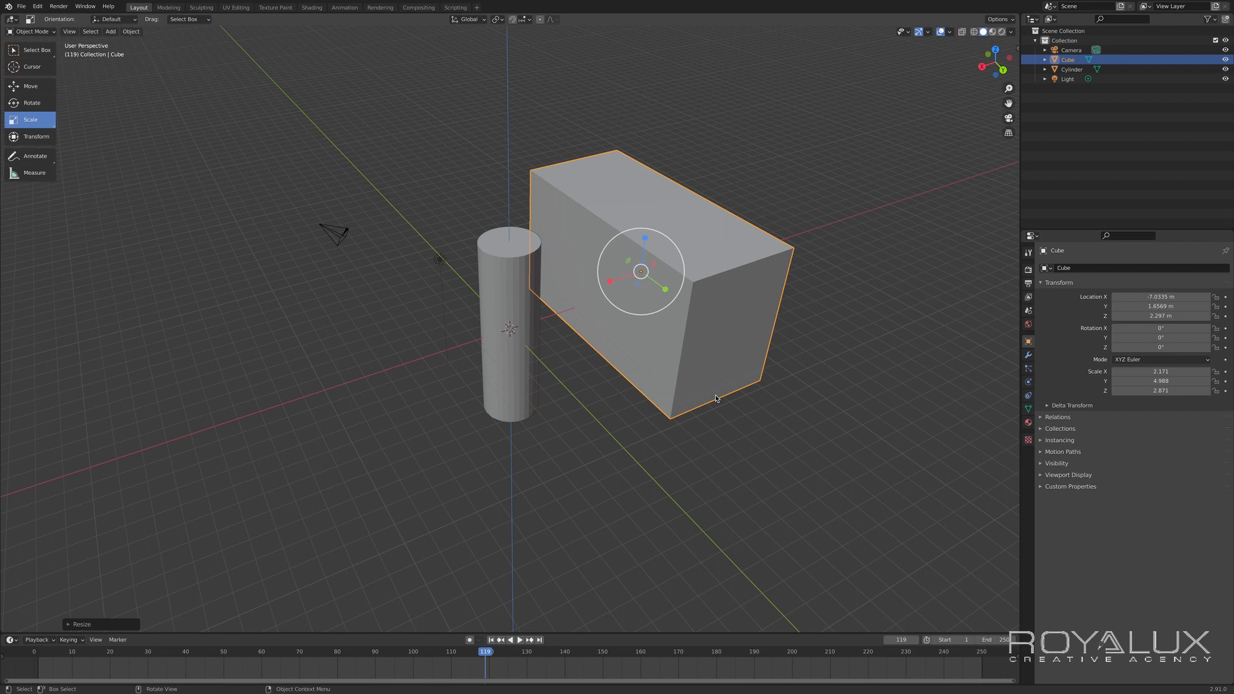
- Rotate the cube with the Rotate tool, finishing with a trackball rotation to about X -34.4°, Y -109°, Z -193°
left_click(44, 104)
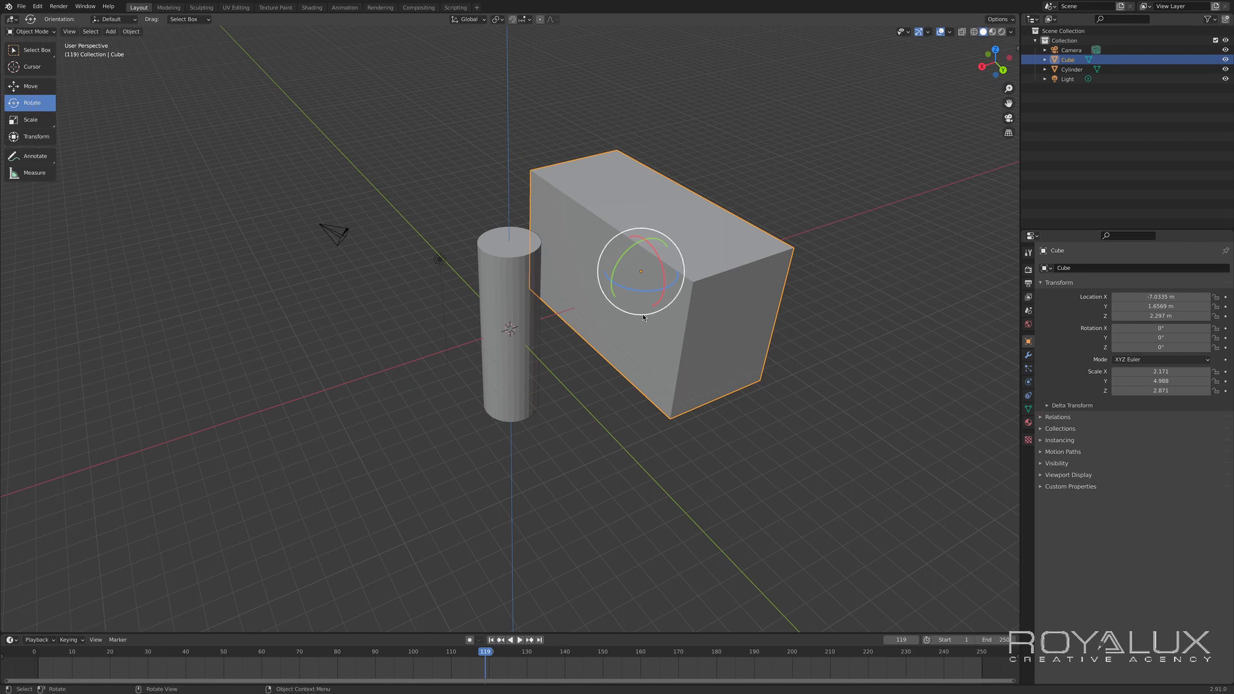
middle_click_drag(644, 317, 698, 300)
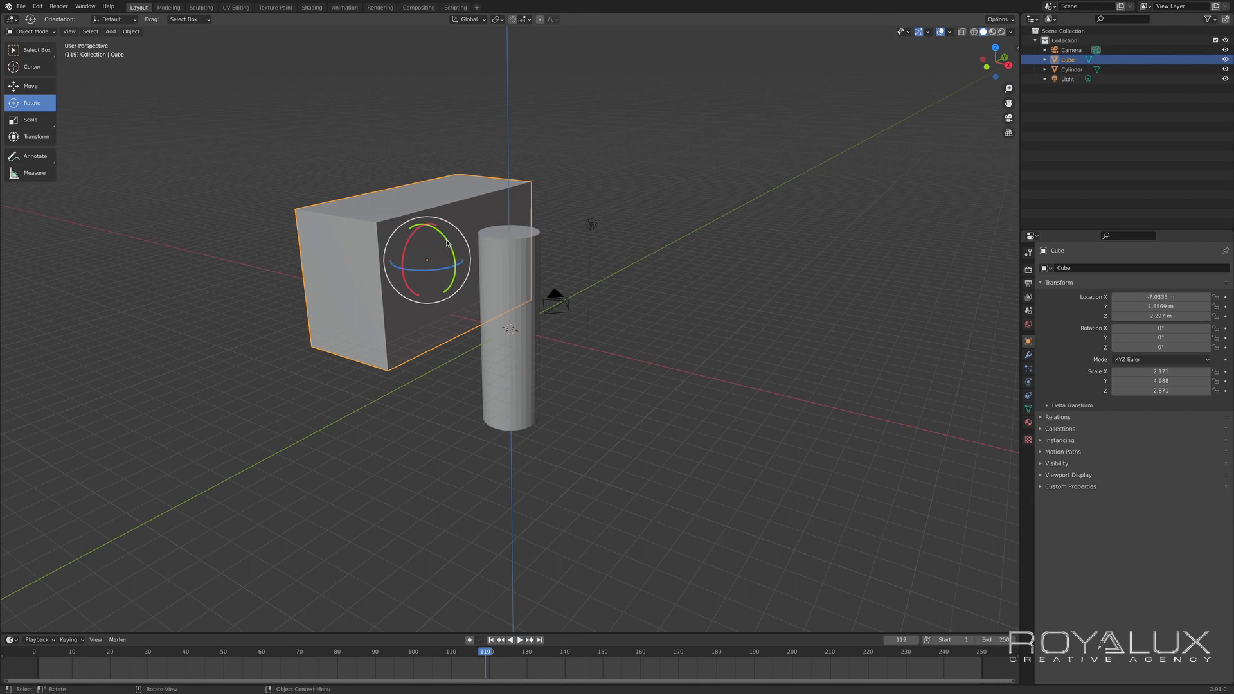
left_click_drag(446, 243, 479, 256)
left_click(622, 313)
middle_click_drag(484, 365, 431, 347)
left_click(367, 337)
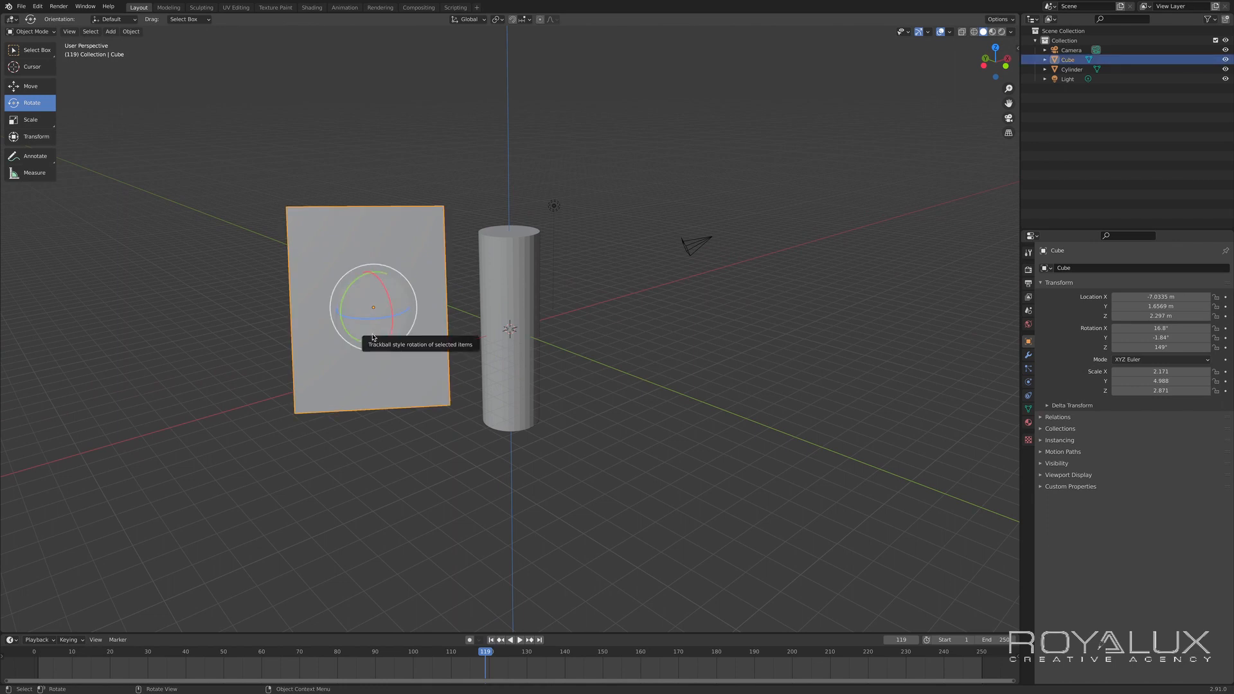
left_click_drag(372, 336, 362, 306)
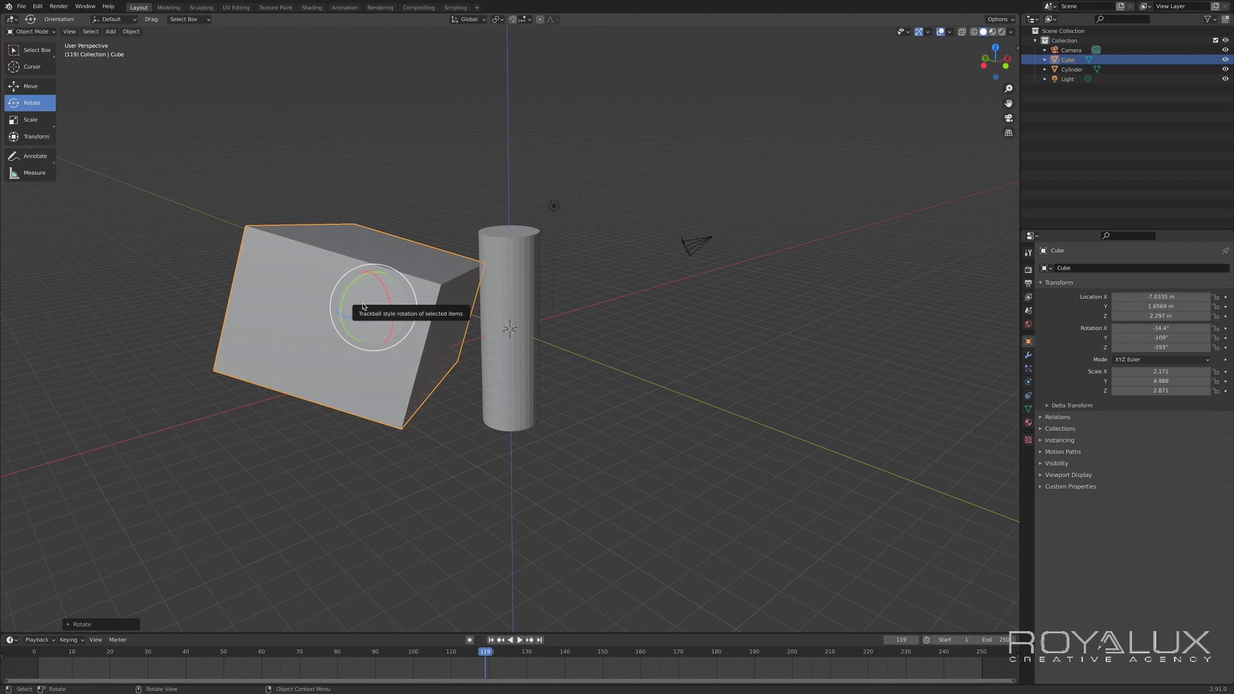
- Rotate the cube about the global X axis to a rotation of about X 19.6°, Y -131°, Z -241°
key("r")
key("x")
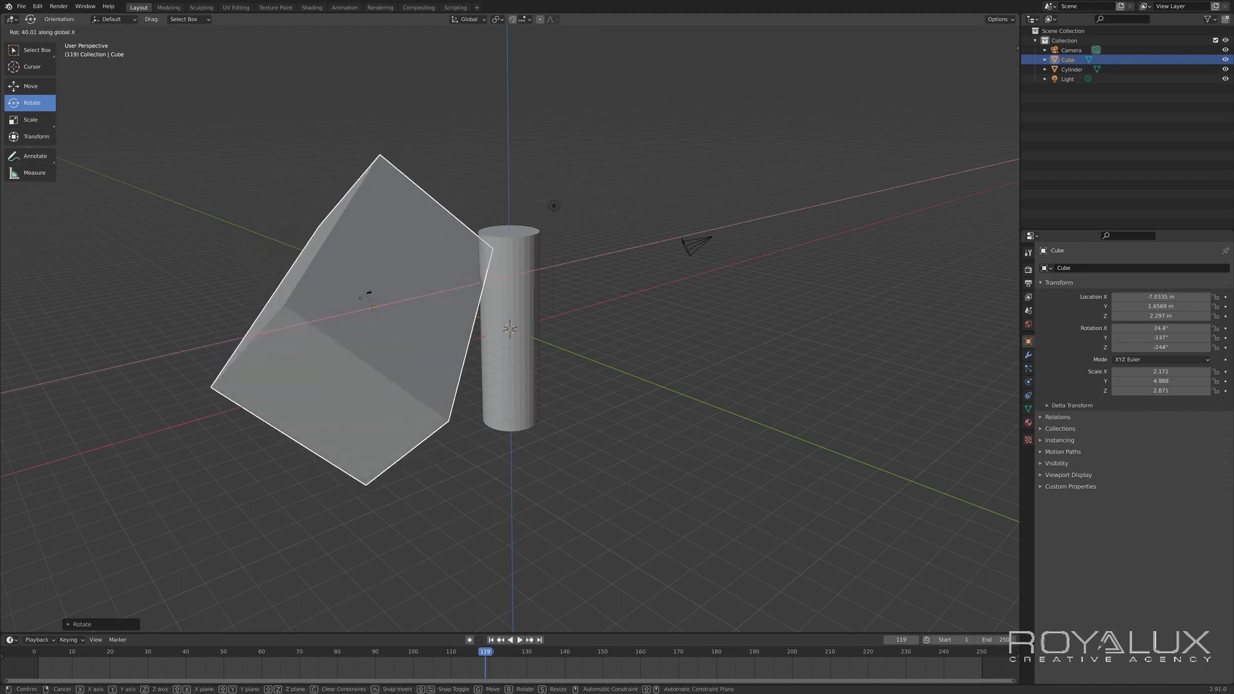
right_click(369, 306)
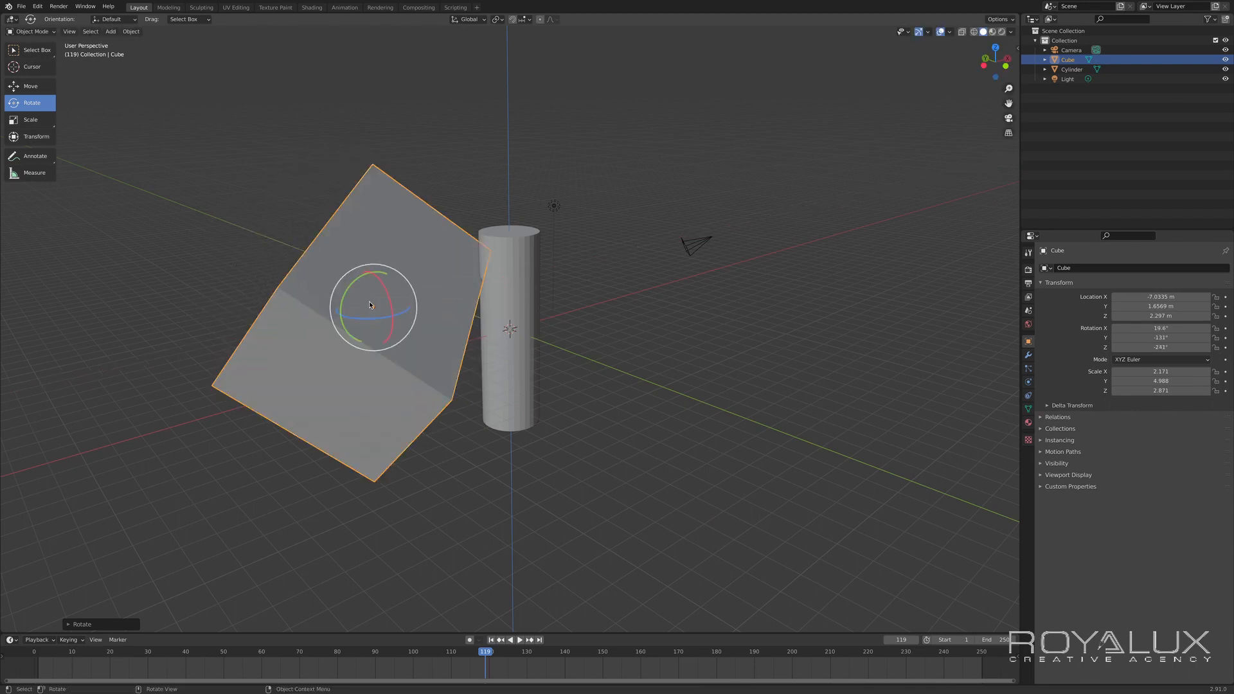
- Rotate the cube about the global Z axis to a Z rotation of about -399°
key("r")
key("z")
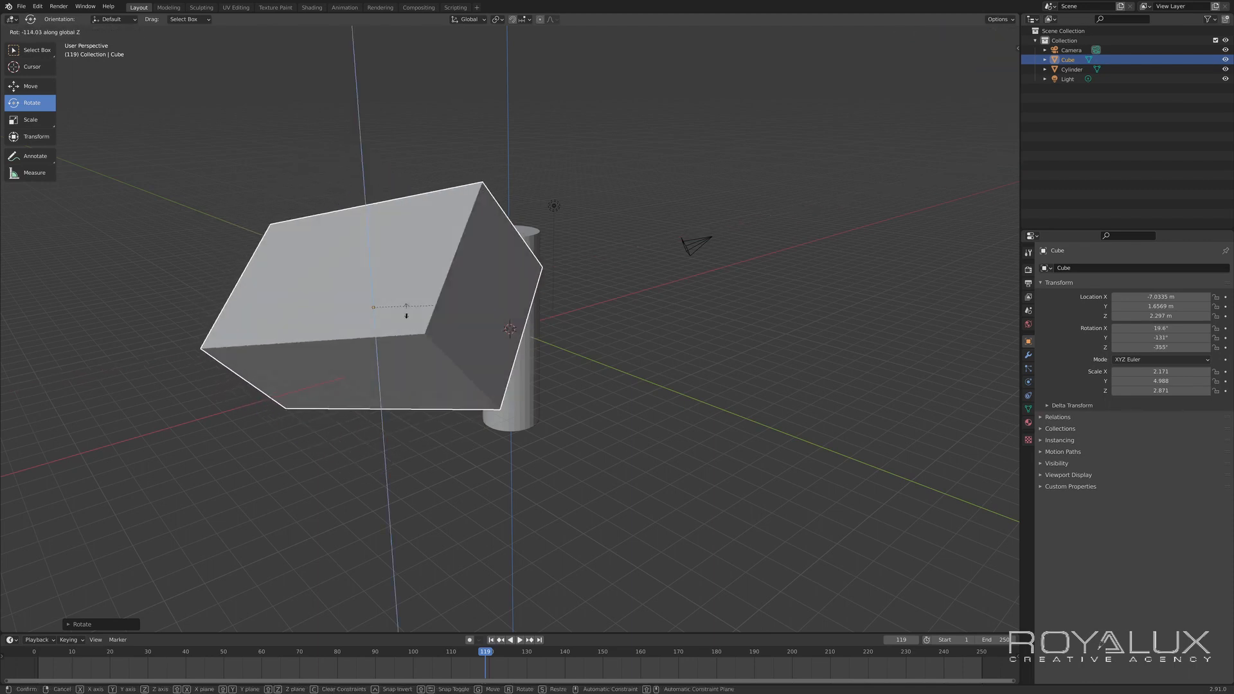
mouse_move(341, 317)
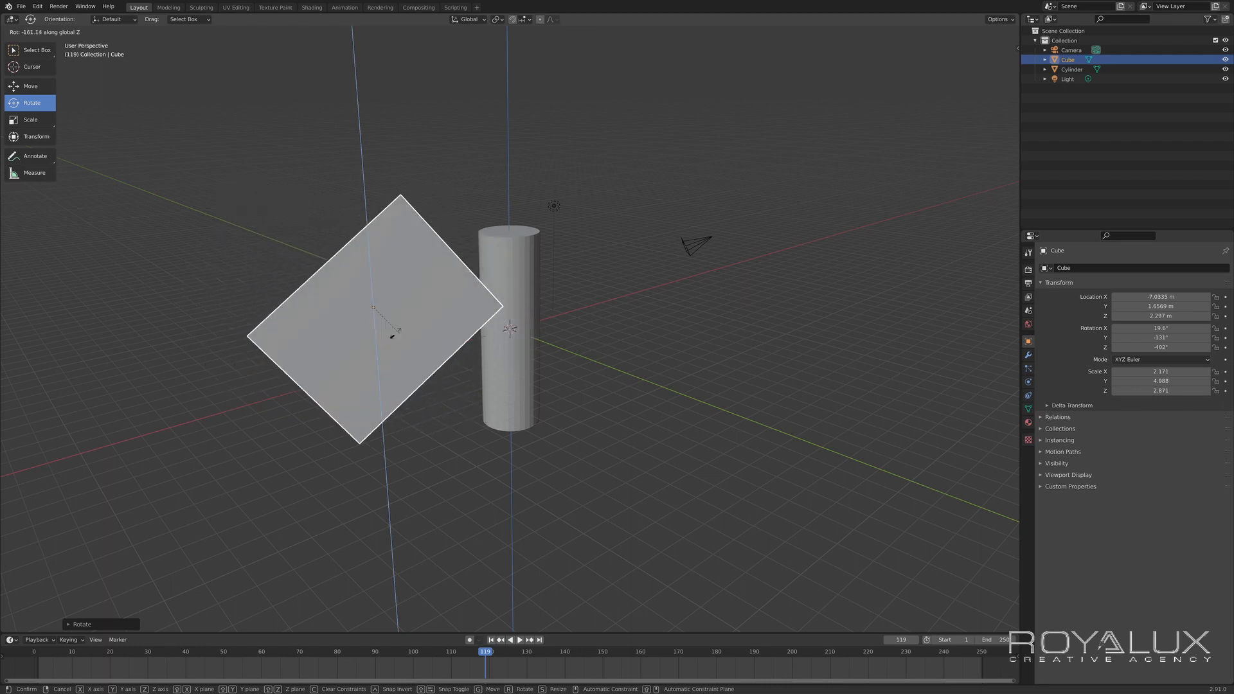
mouse_move(366, 335)
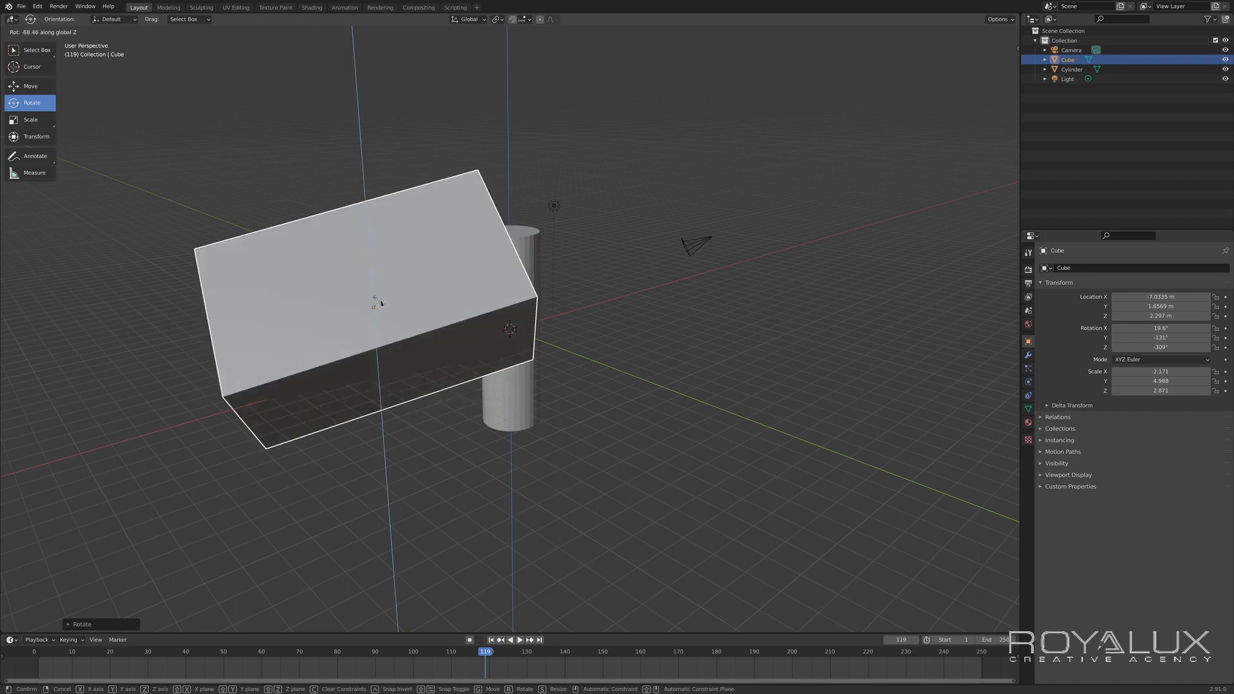
mouse_move(388, 288)
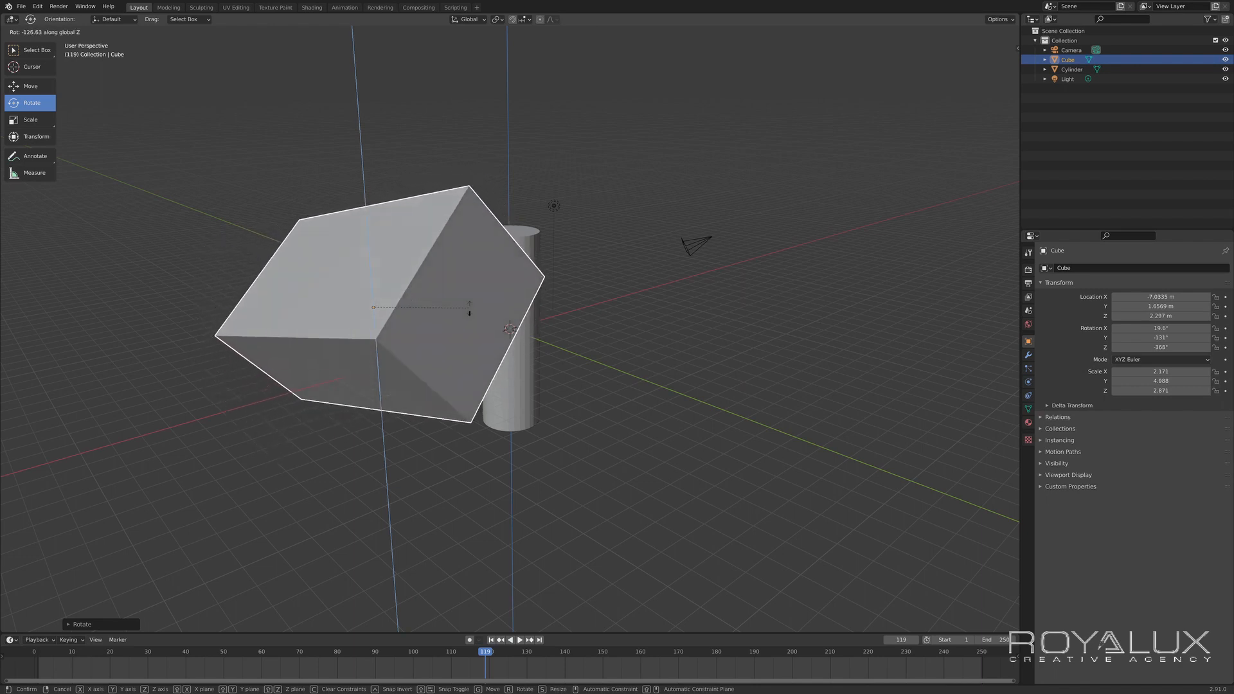
mouse_move(478, 319)
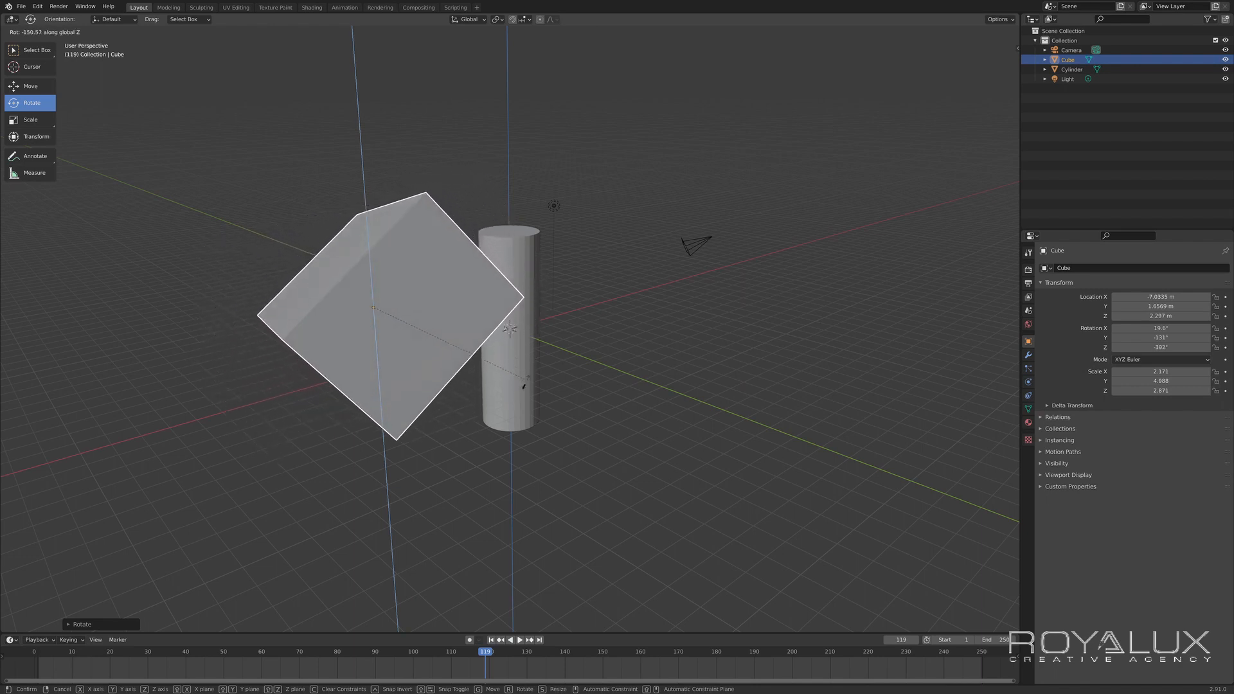
left_click(543, 408)
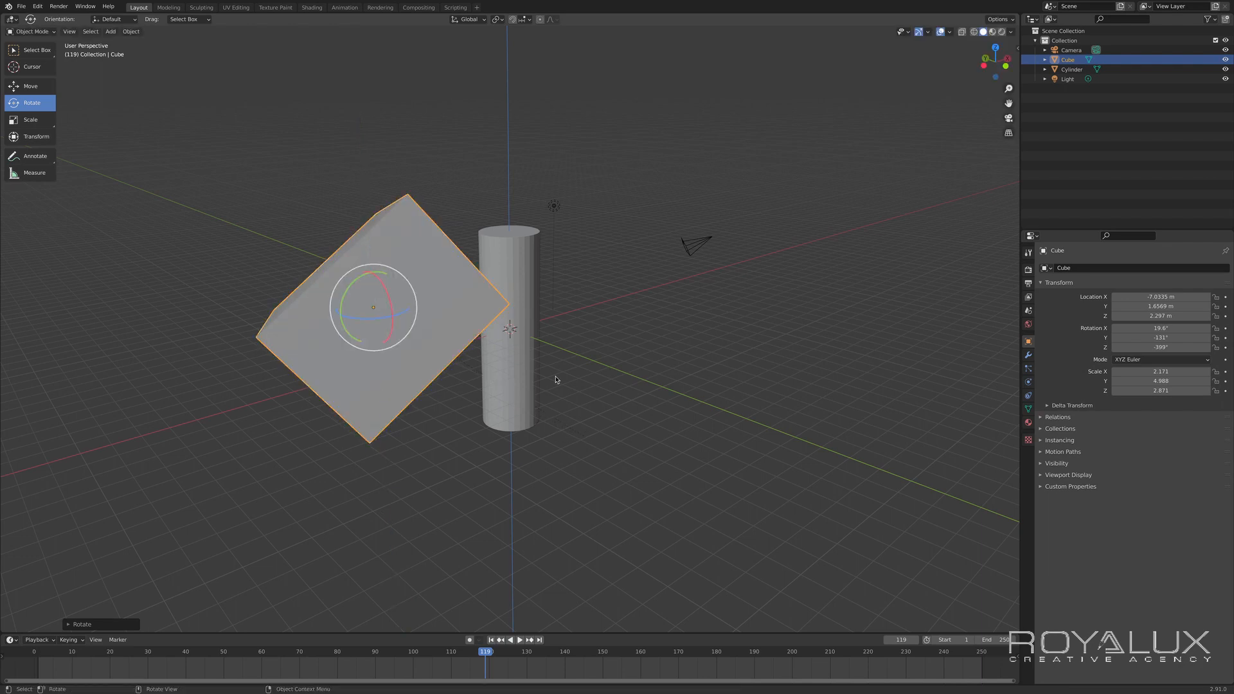
- Activate the Select Box tool and select the cube and the cylinder alternately, one object at a time
middle_click_drag(570, 351, 337, 339)
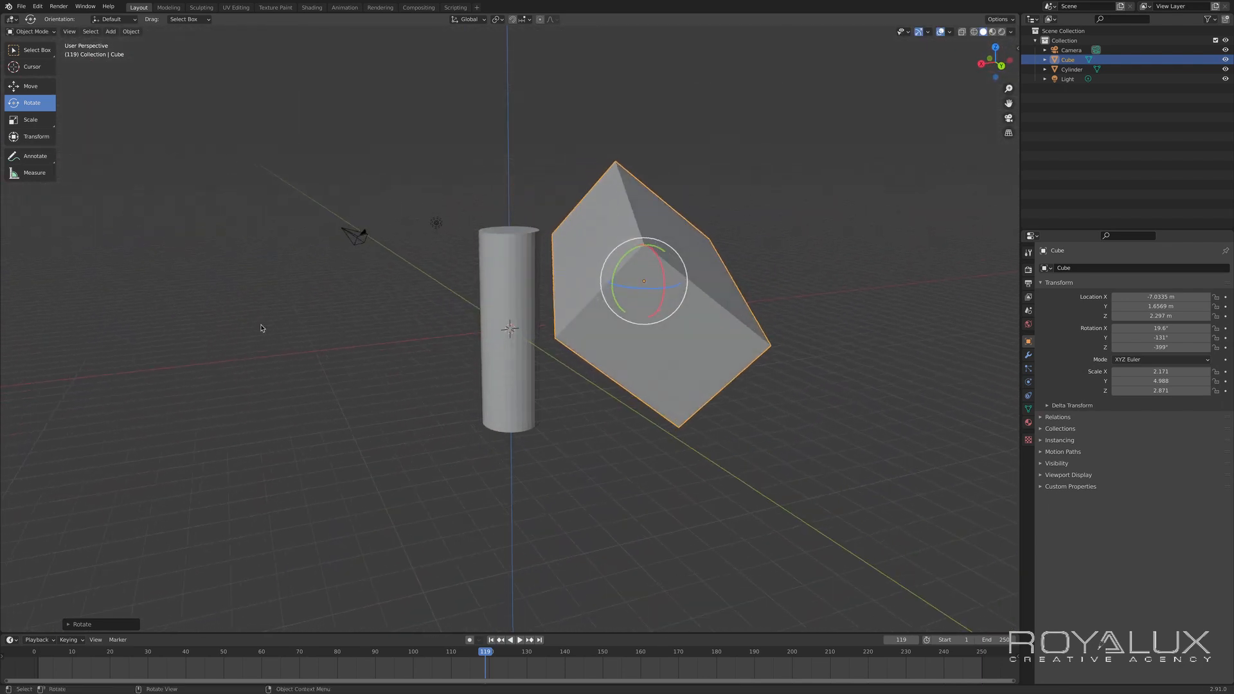
left_click(403, 331)
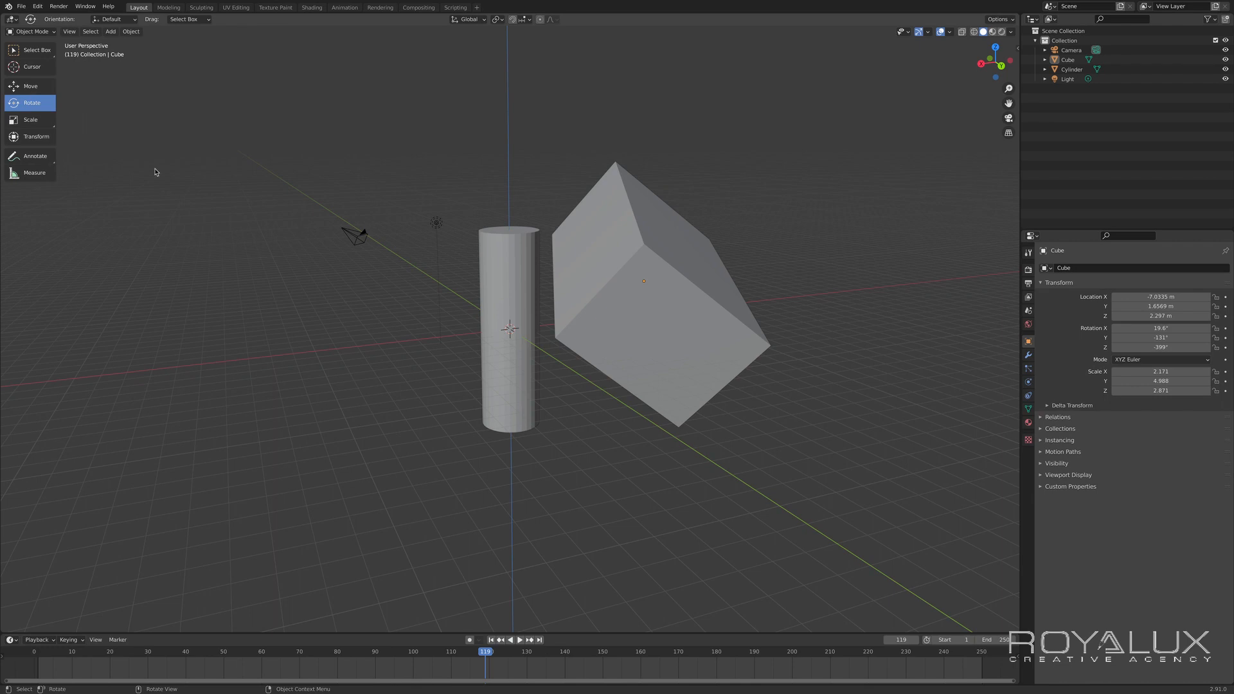
left_click(47, 57)
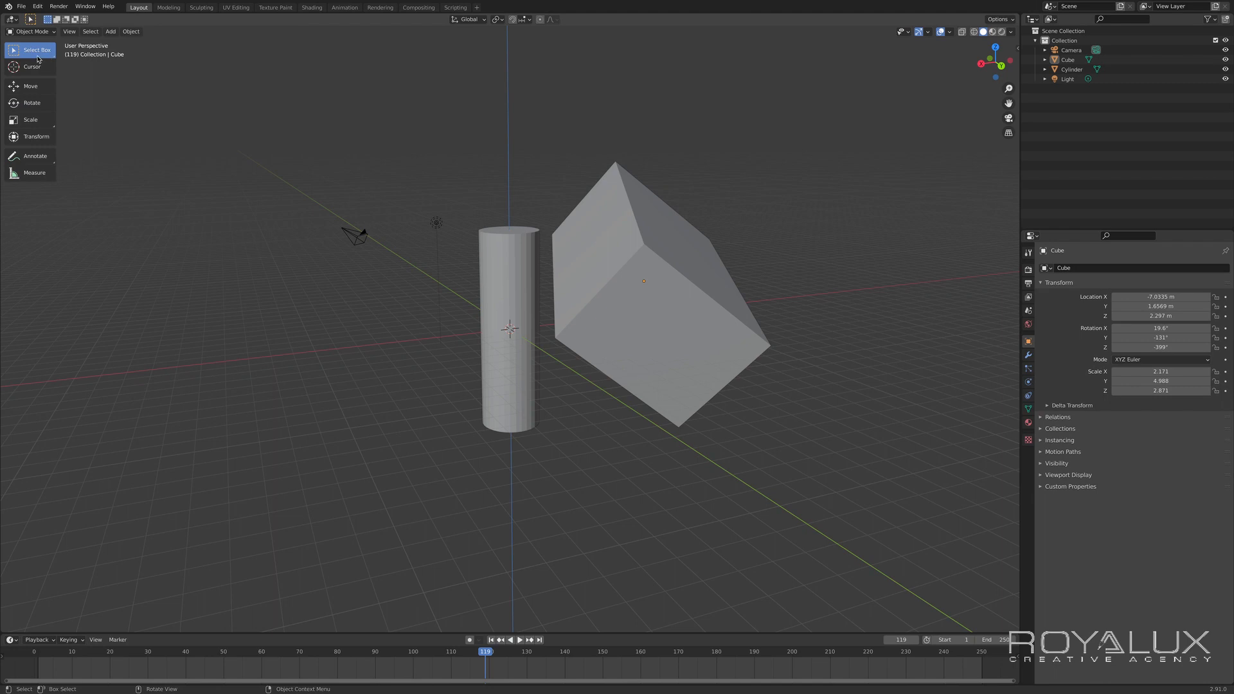
left_click(615, 332)
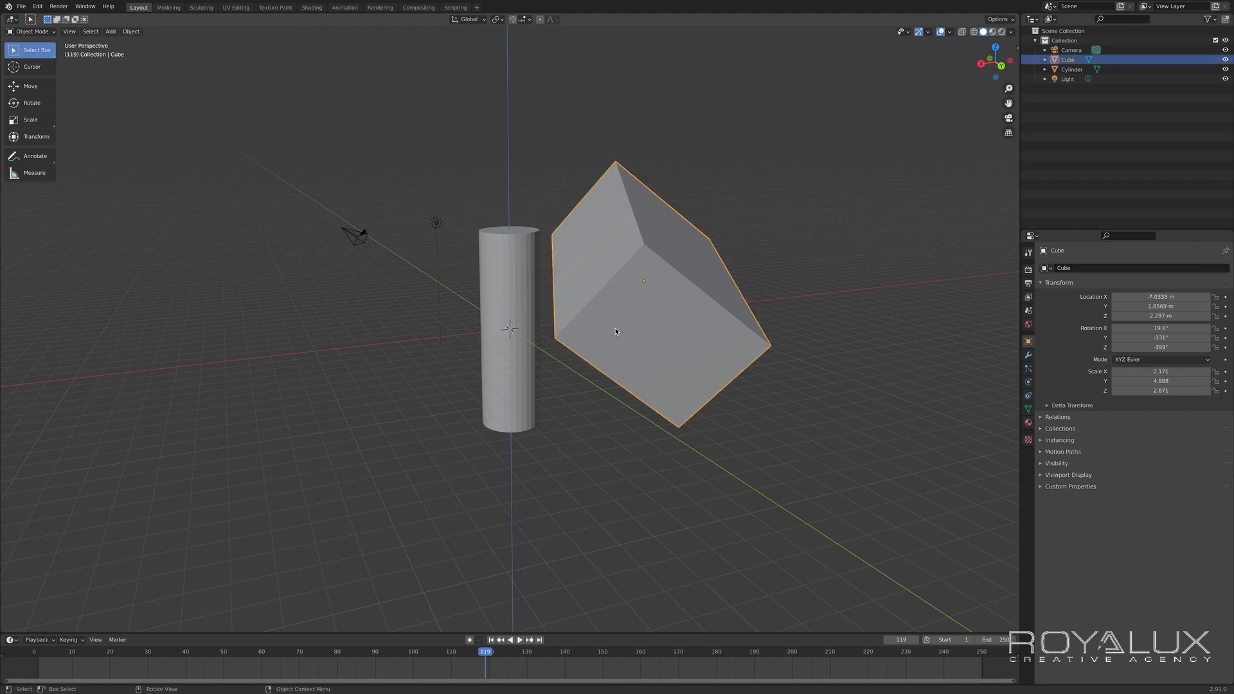
left_click(507, 356)
left_click(658, 325)
left_click(498, 375)
left_click(623, 333)
left_click(507, 360)
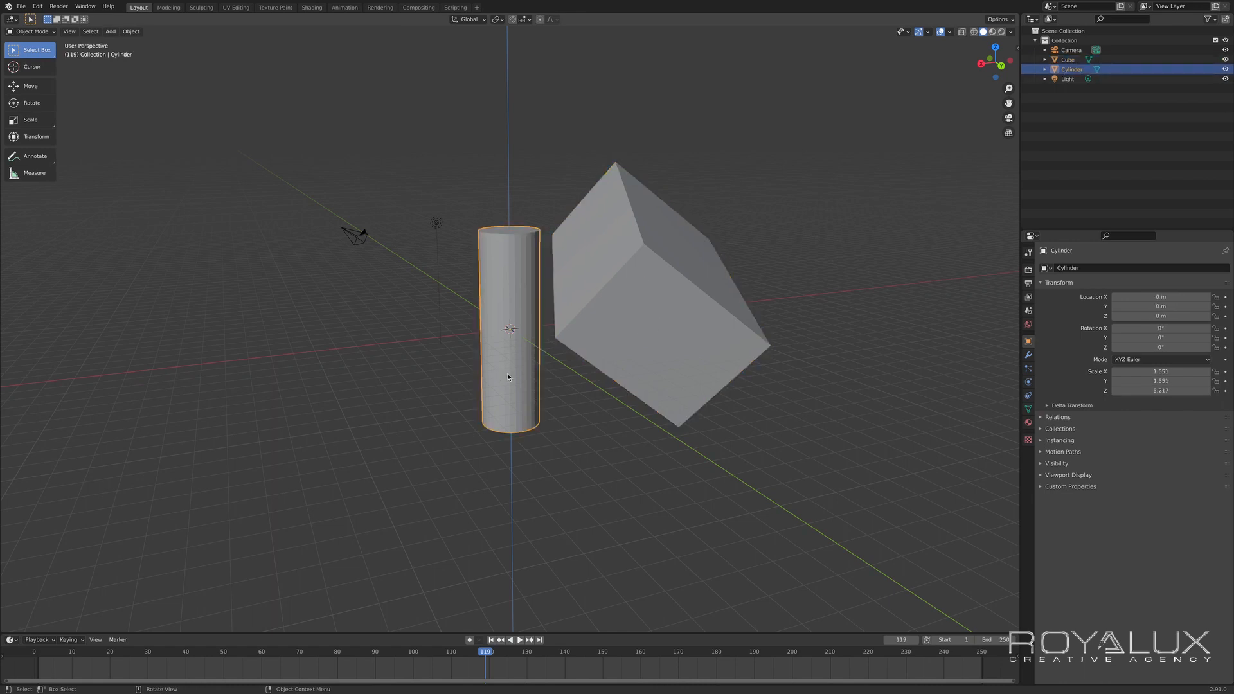
- Select the cube, add the cylinder to the selection, and clear the selection
left_click(616, 343)
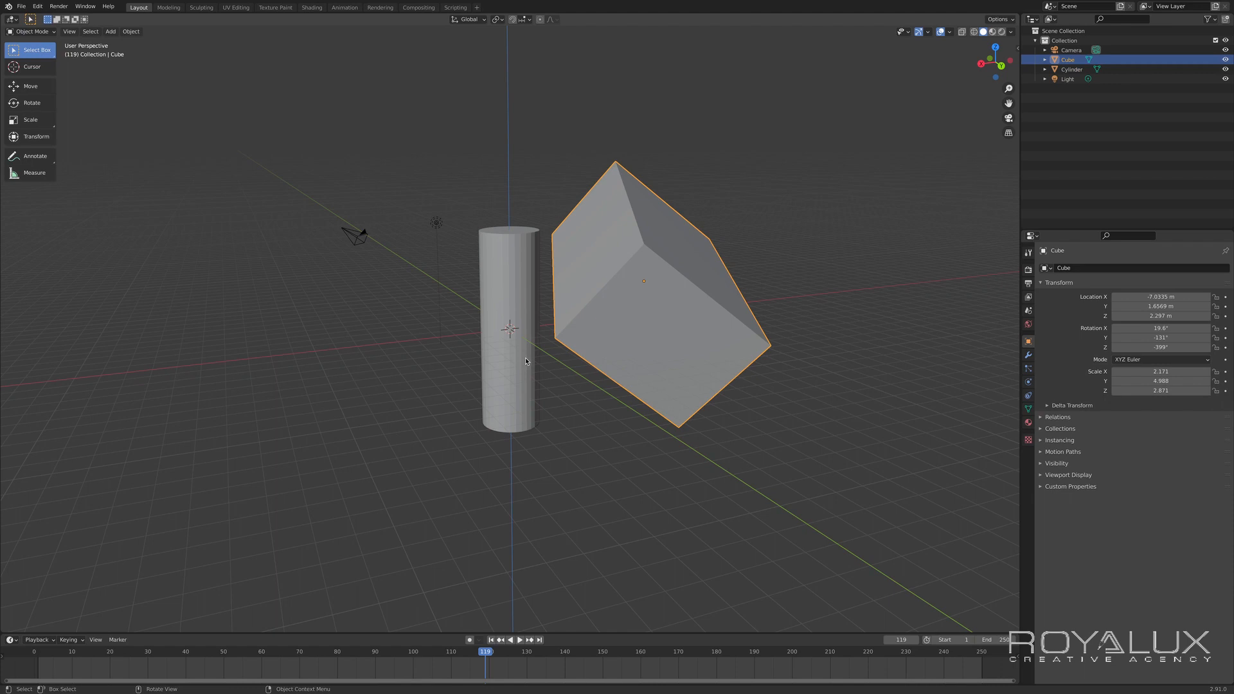
key("shift")
left_click(526, 360, "shift")
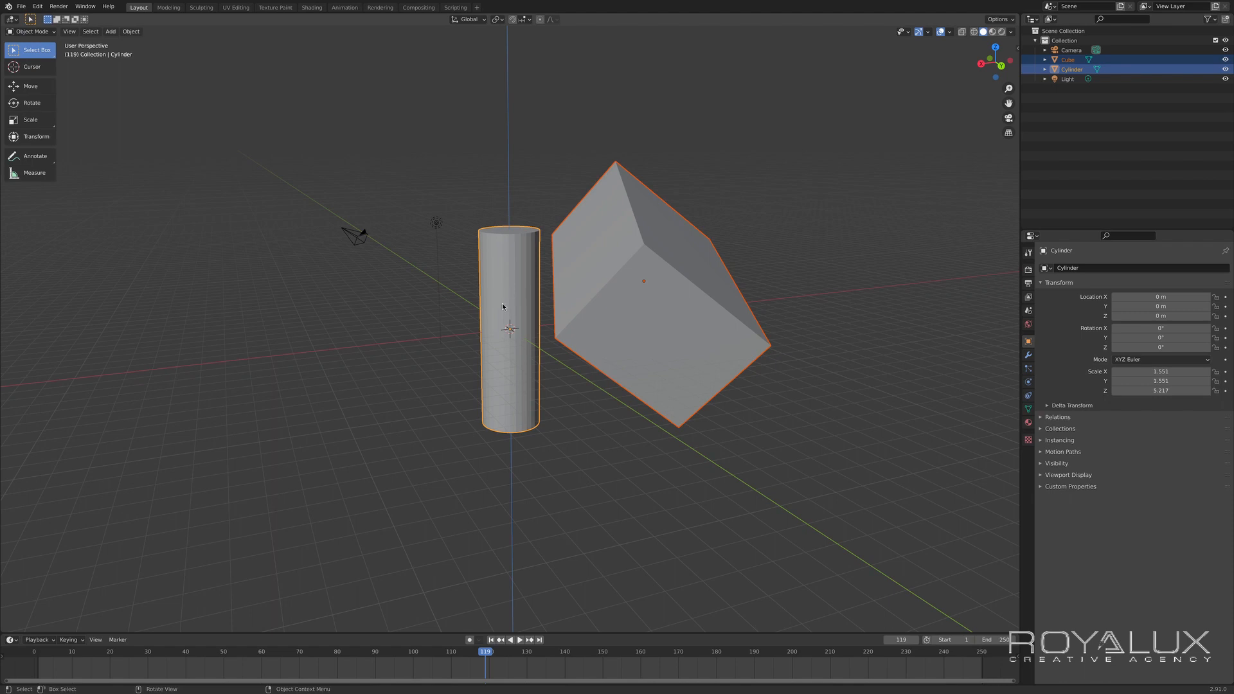
left_click(589, 442)
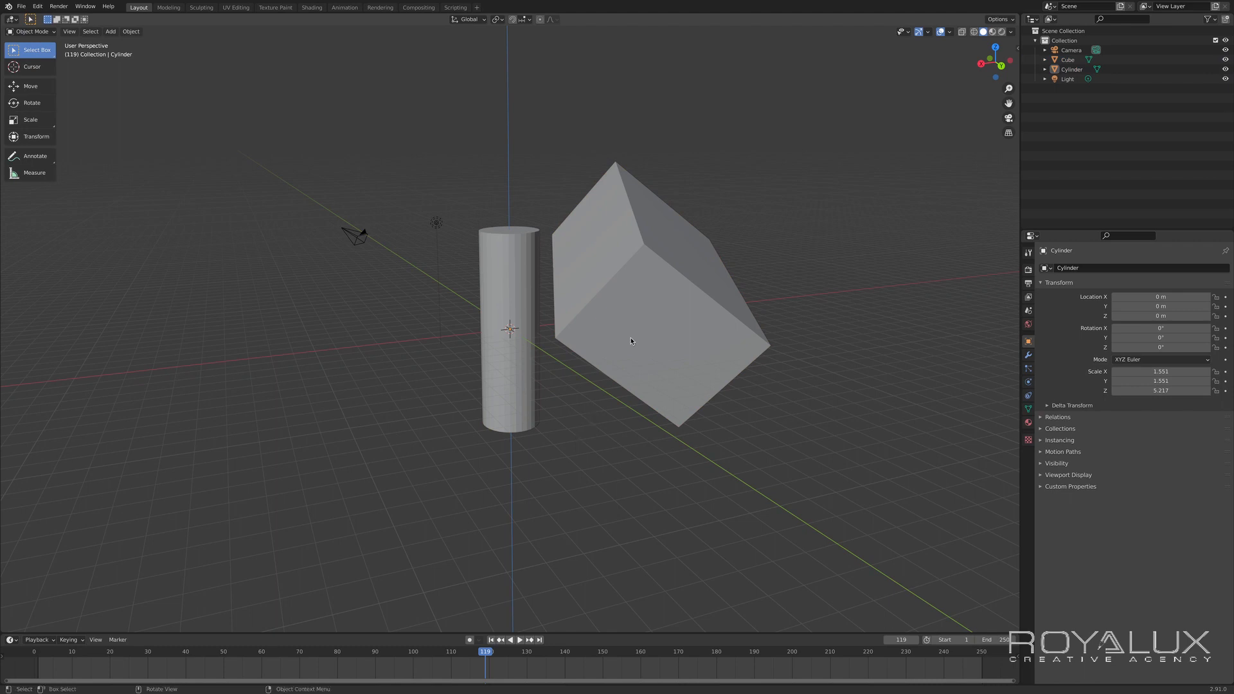
- Box-select the cube and the cylinder together and delete both
middle_click_drag(532, 402, 733, 408)
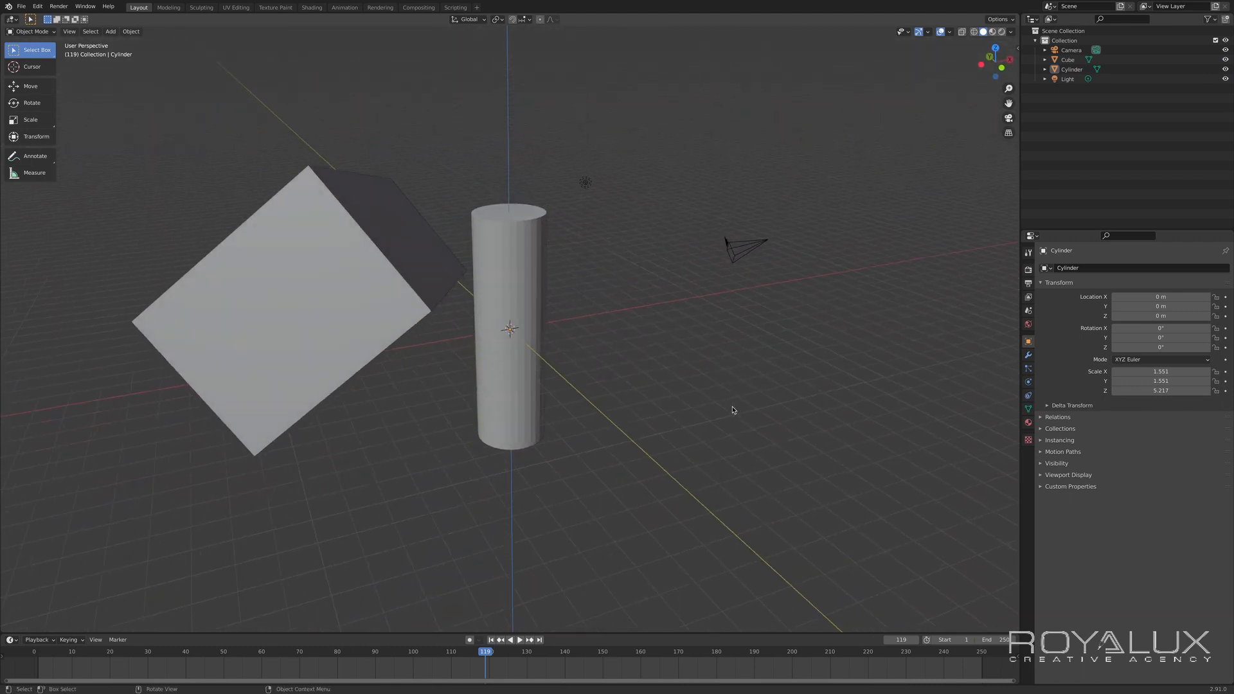
left_click_drag(557, 222, 365, 350)
key("Delete")
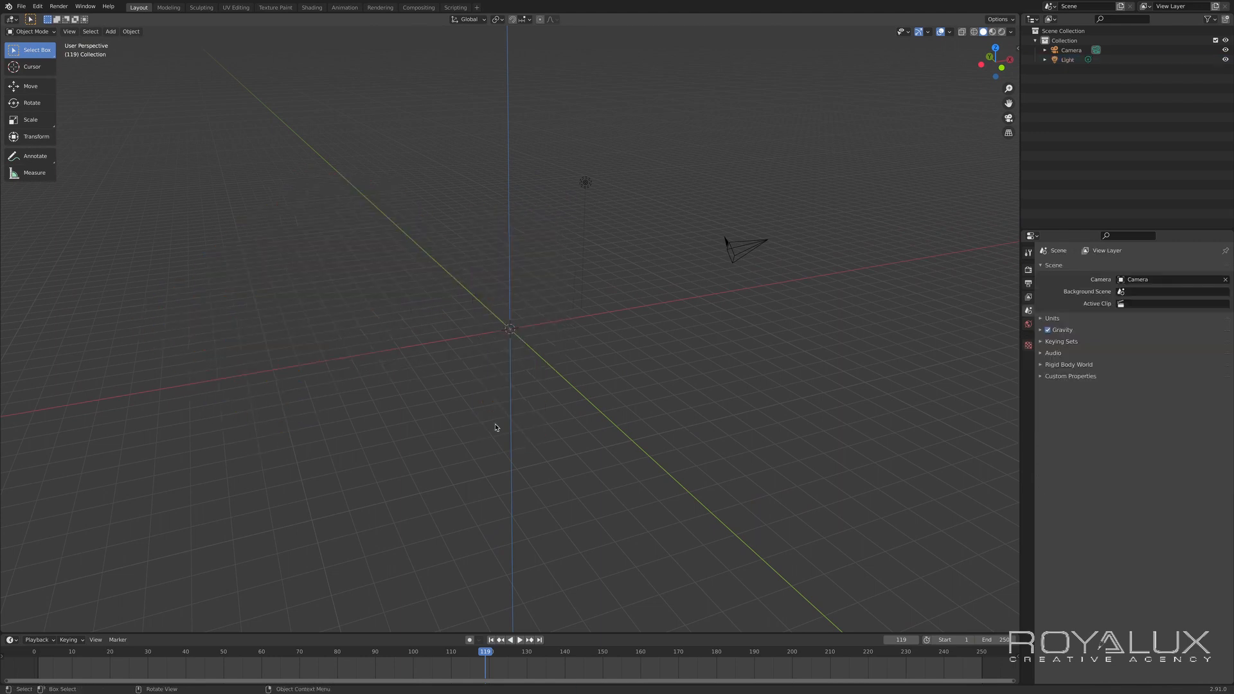
- Add a mesh cube and a mesh cylinder at the world origin
left_click(109, 31)
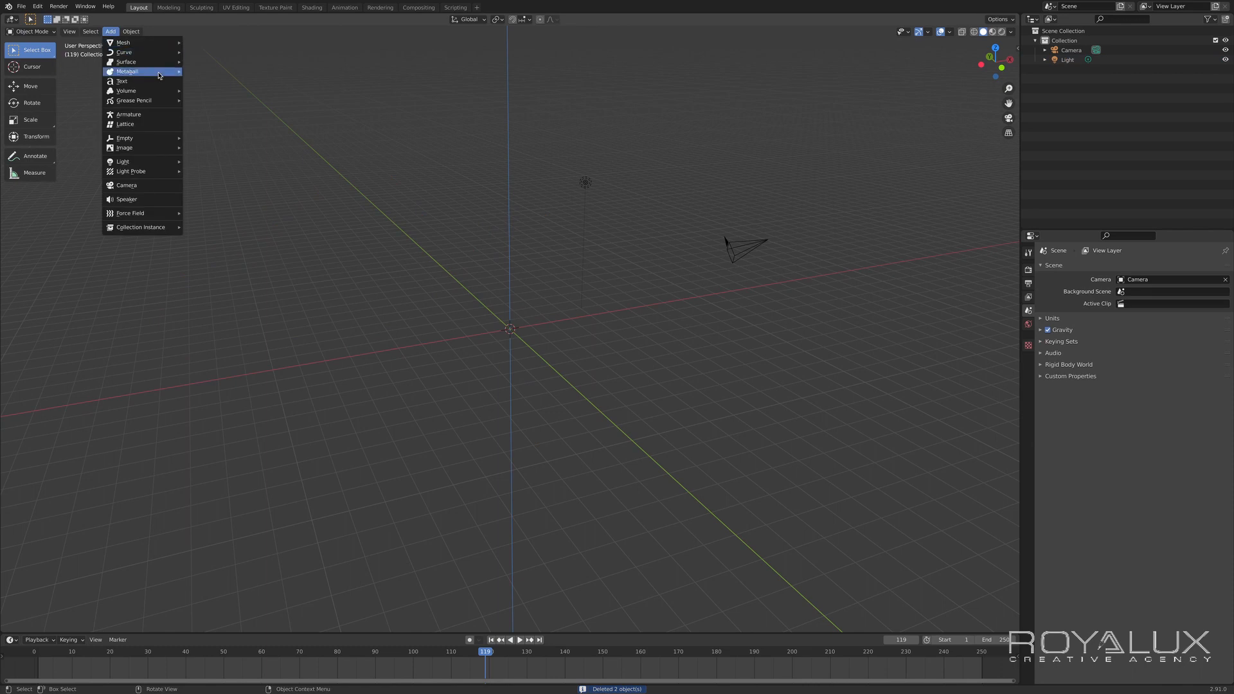
mouse_move(145, 43)
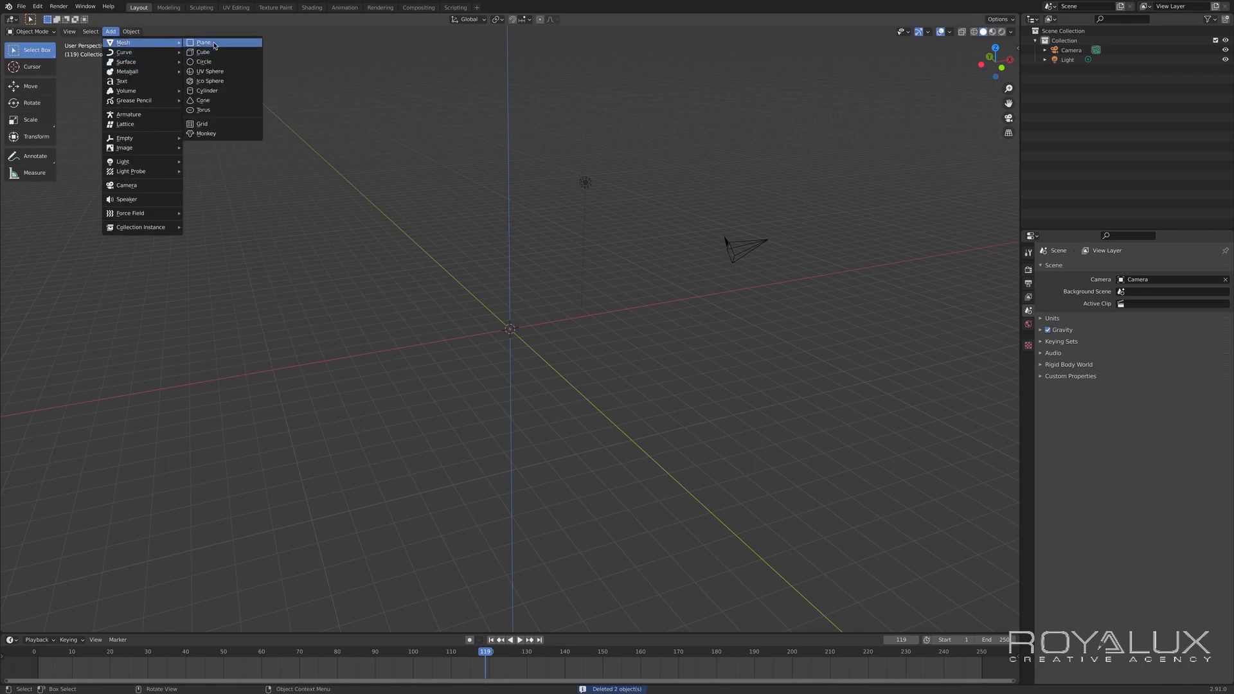
left_click(215, 53)
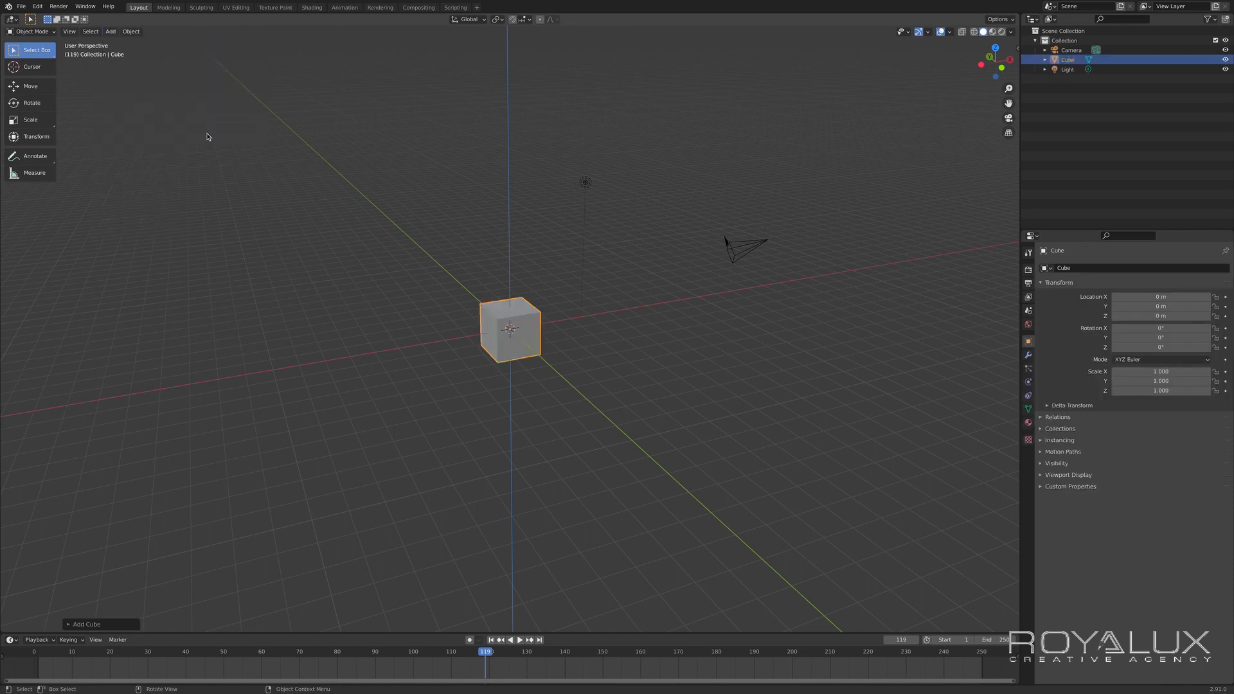
left_click(111, 31)
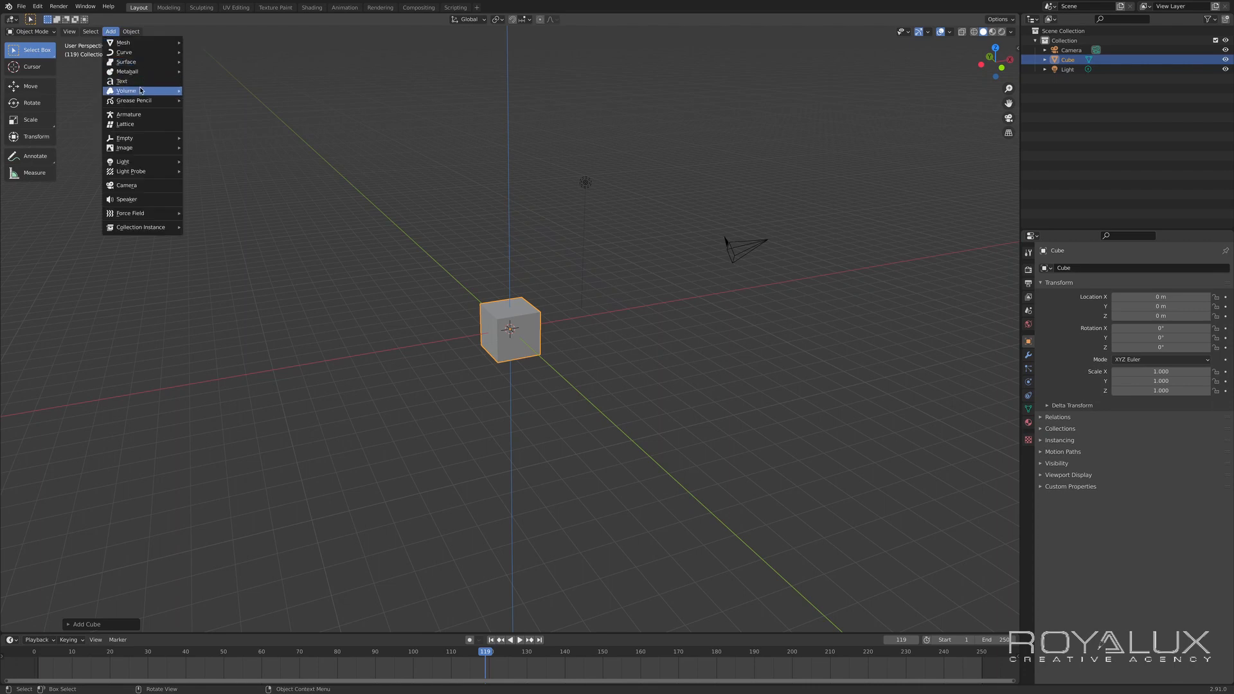
mouse_move(146, 43)
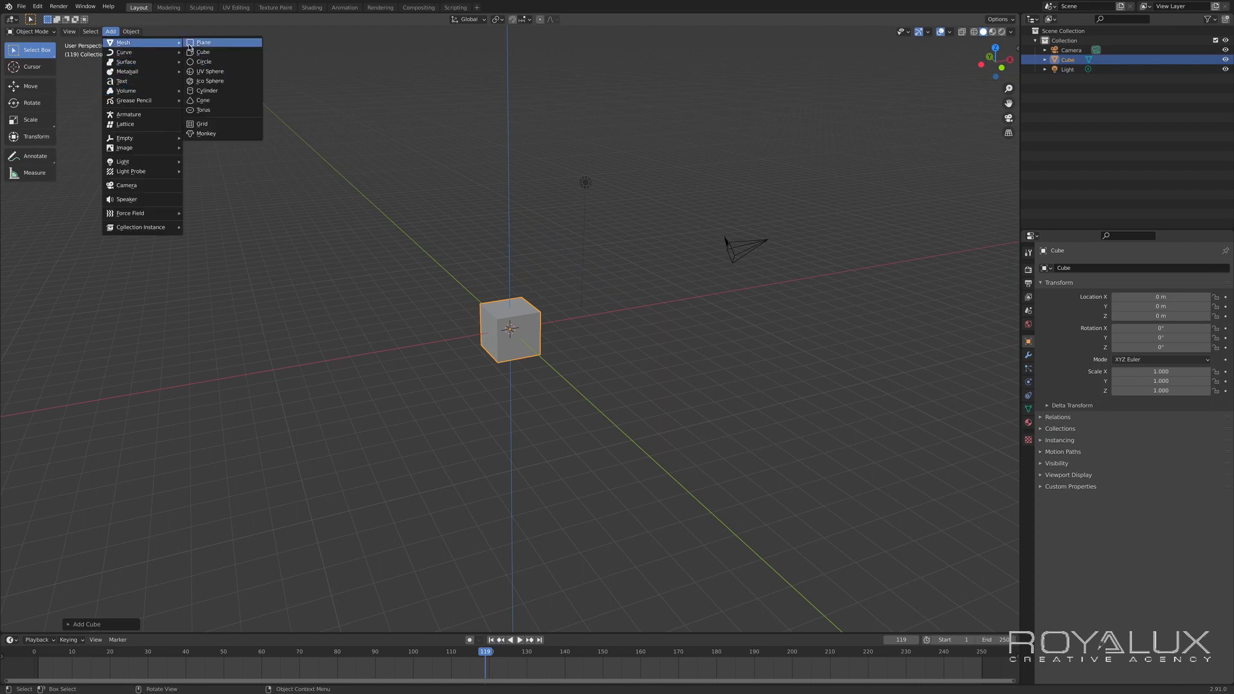
left_click(207, 91)
left_click(114, 33)
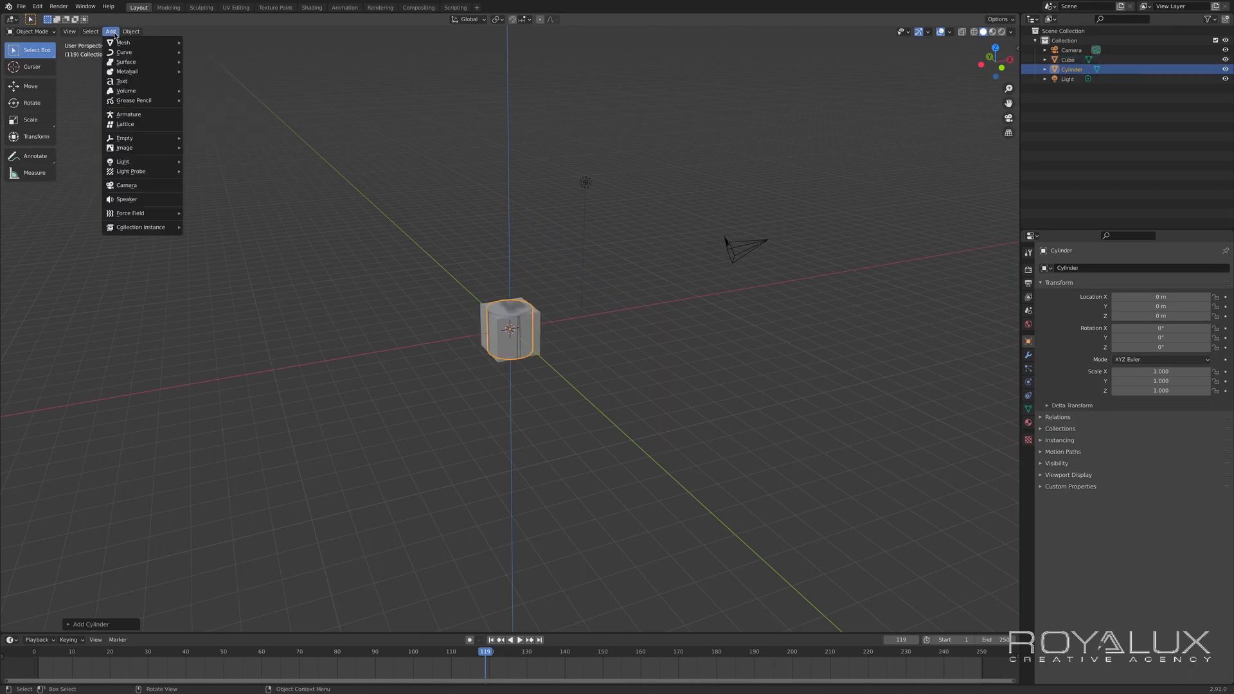
mouse_move(125, 45)
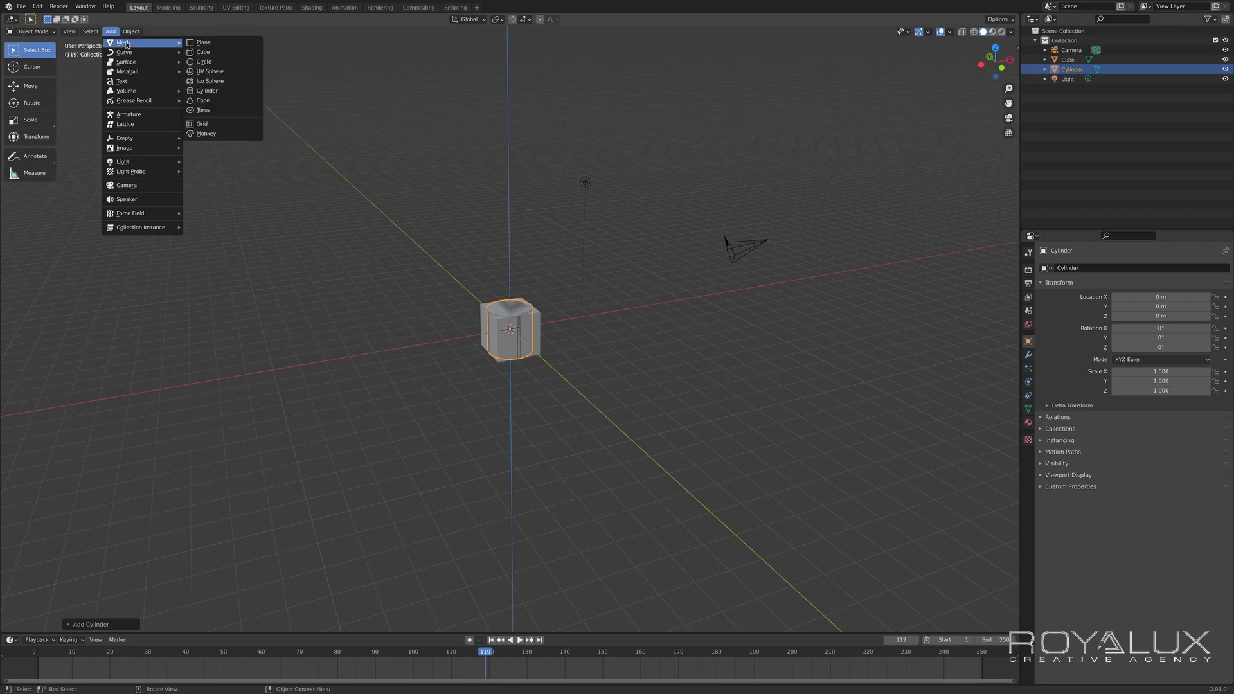
left_click(460, 326)
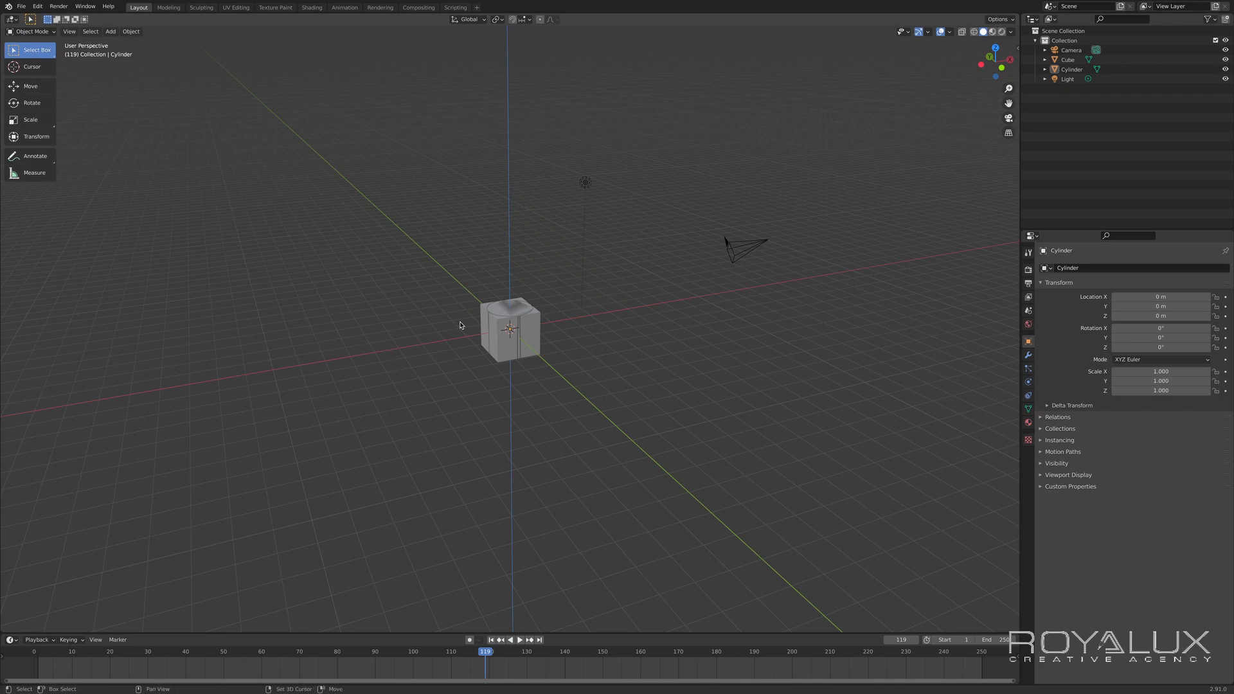
- Add a mesh cone at the world origin
key("shift+a")
mouse_move(460, 324)
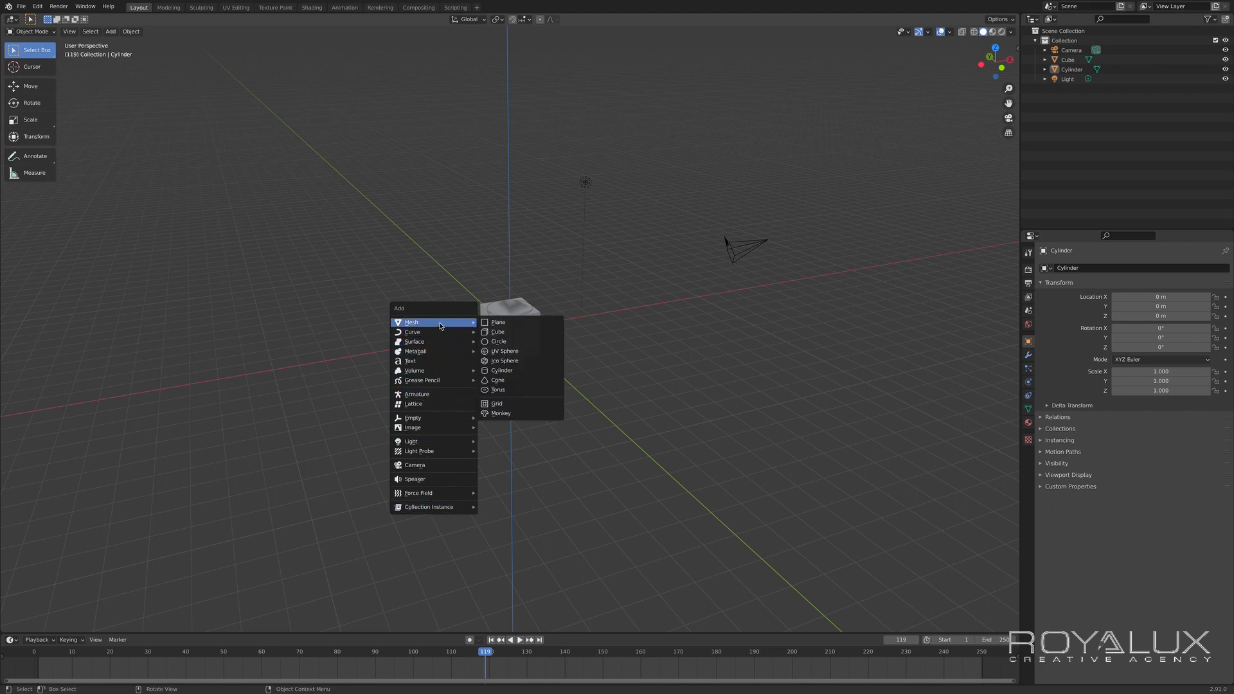
left_click(508, 379)
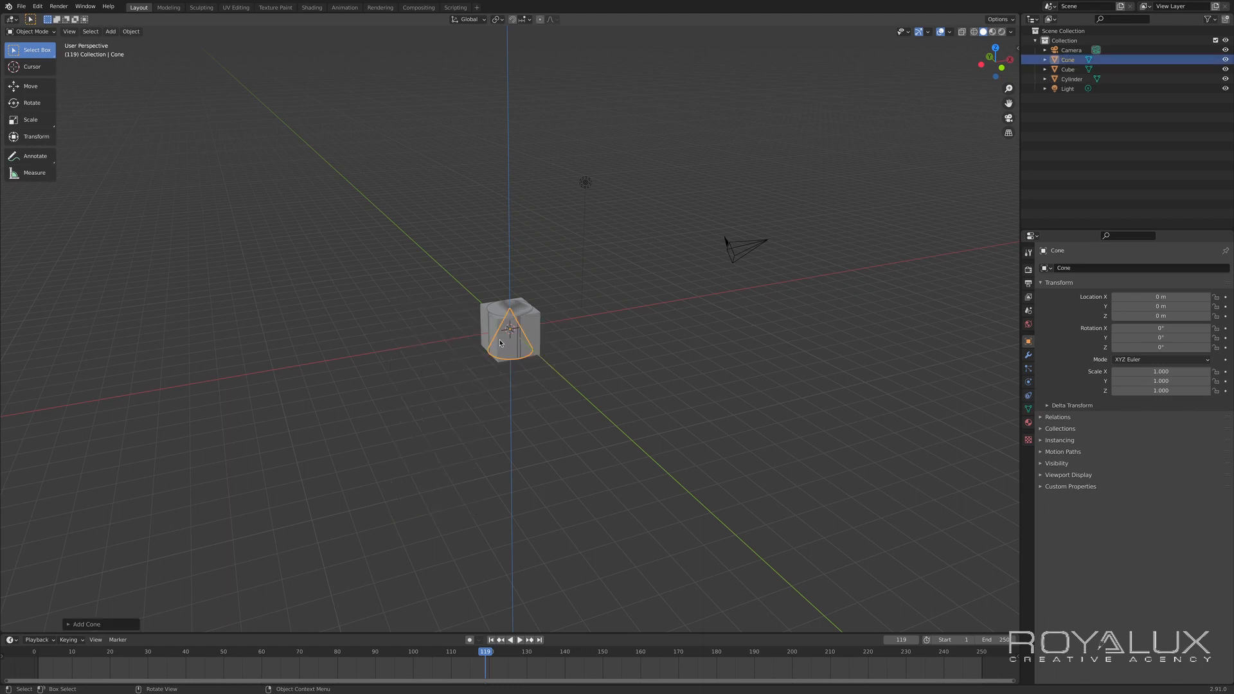
- Move the cube along the negative X axis with the Move tool until it stands clear of the other objects
left_click(500, 342)
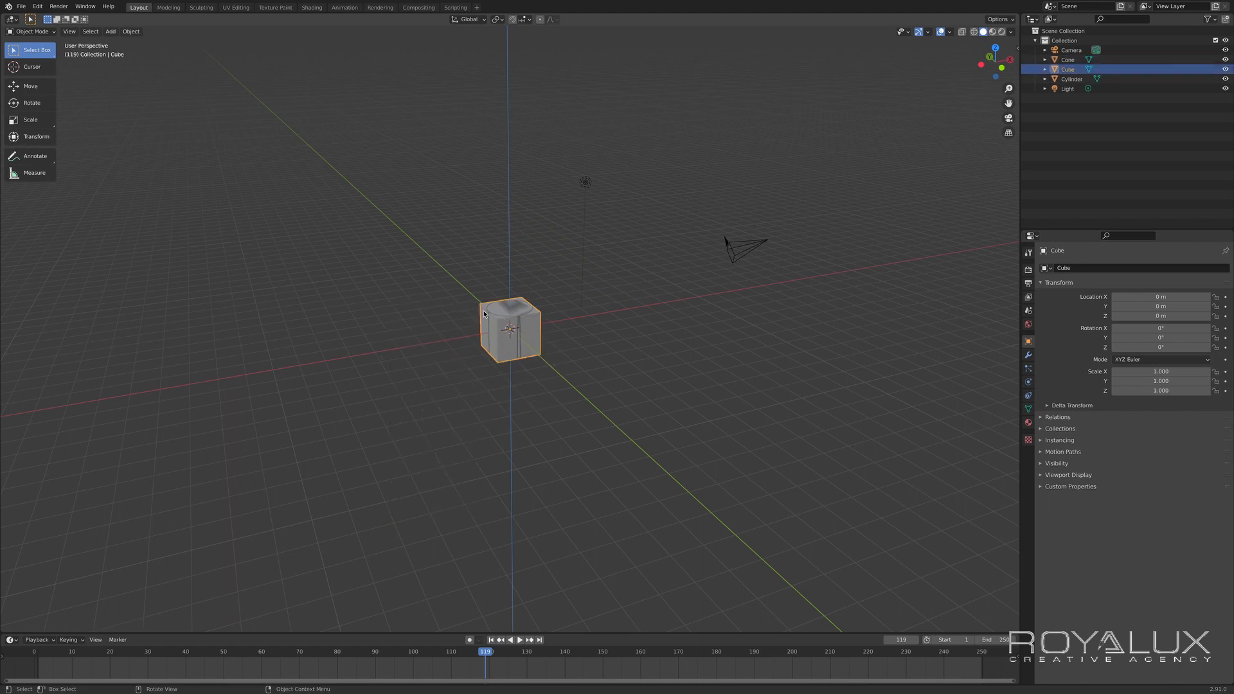
left_click(51, 88)
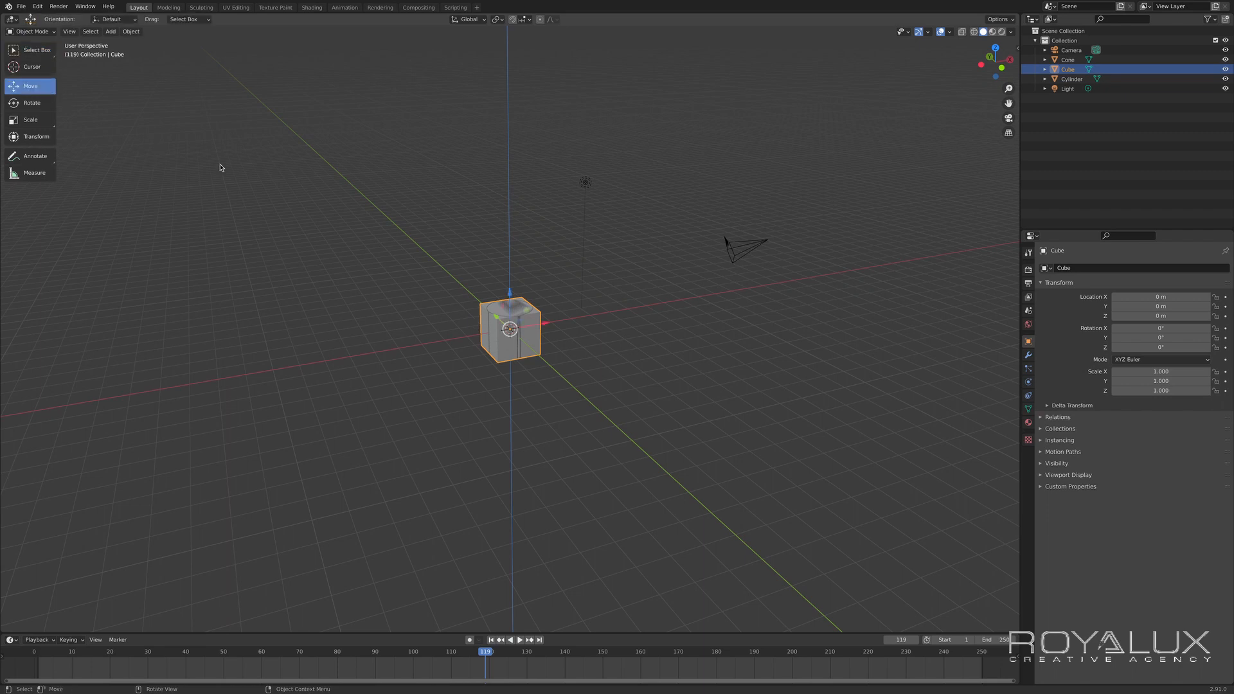
left_click_drag(544, 322, 452, 338)
- Move the cylinder along the X axis to about 3.4 m and deselect it
left_click(500, 322)
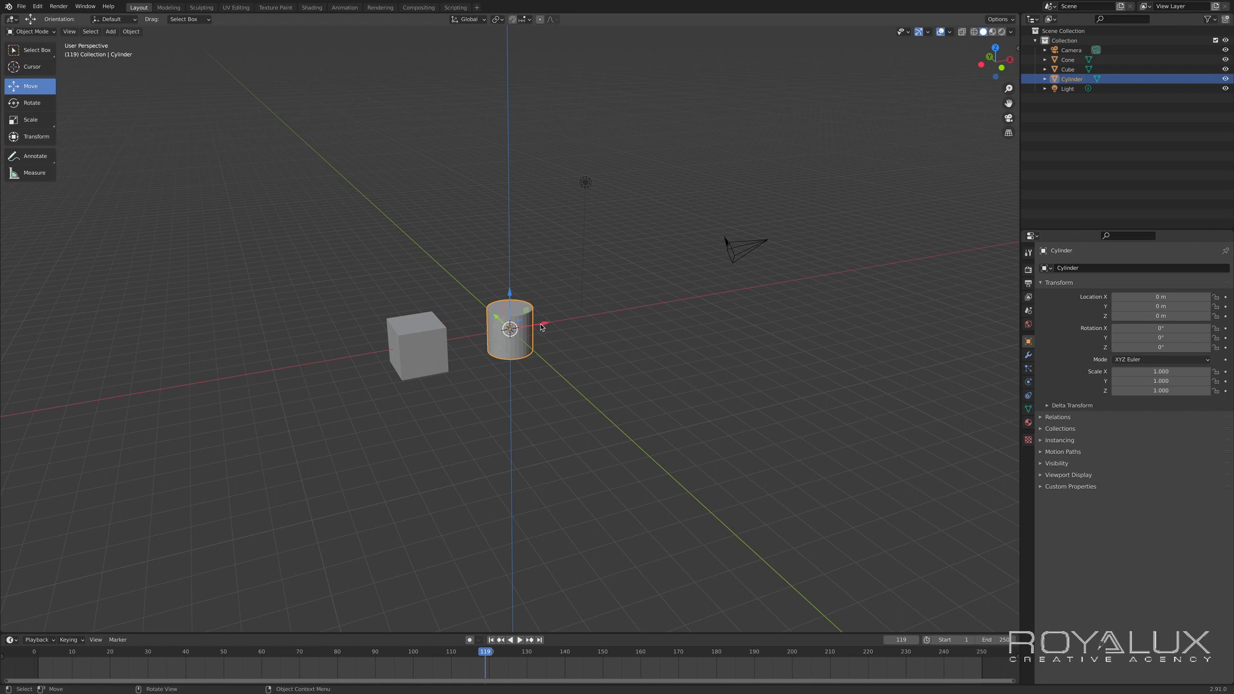
left_click_drag(542, 327, 611, 316)
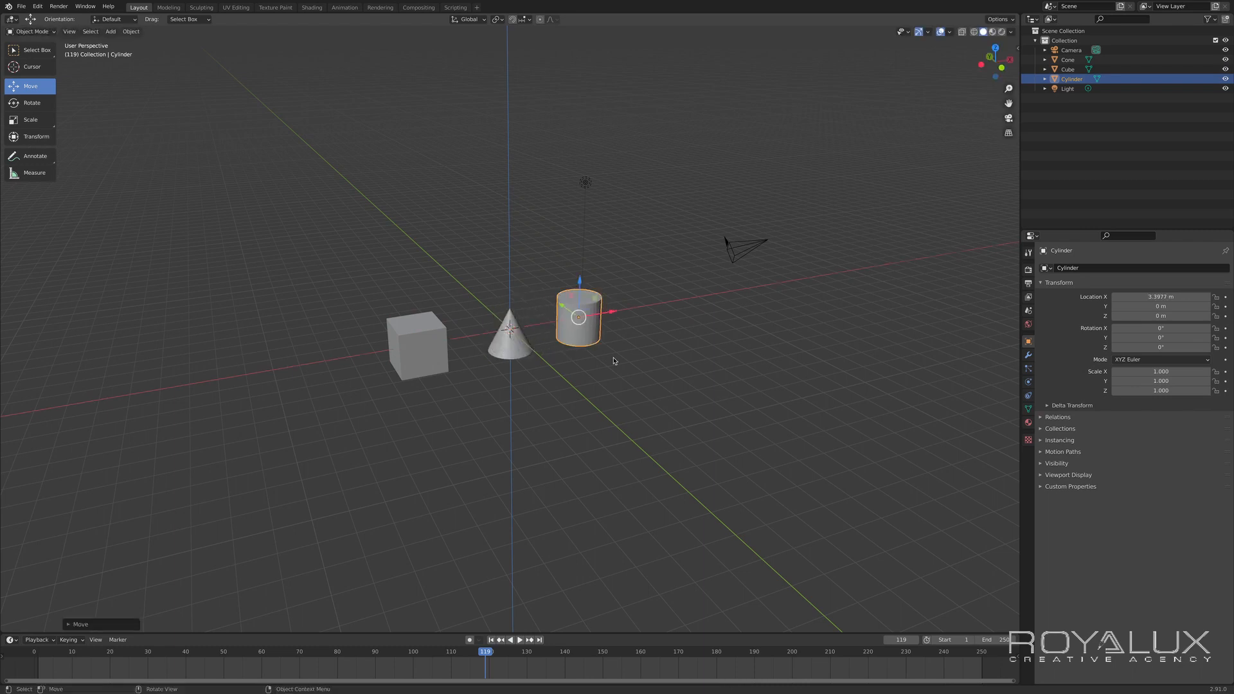
mouse_move(553, 408)
middle_mouse_down()
mouse_move(531, 392)
mouse_move(562, 407)
middle_mouse_up()
left_click(569, 404)
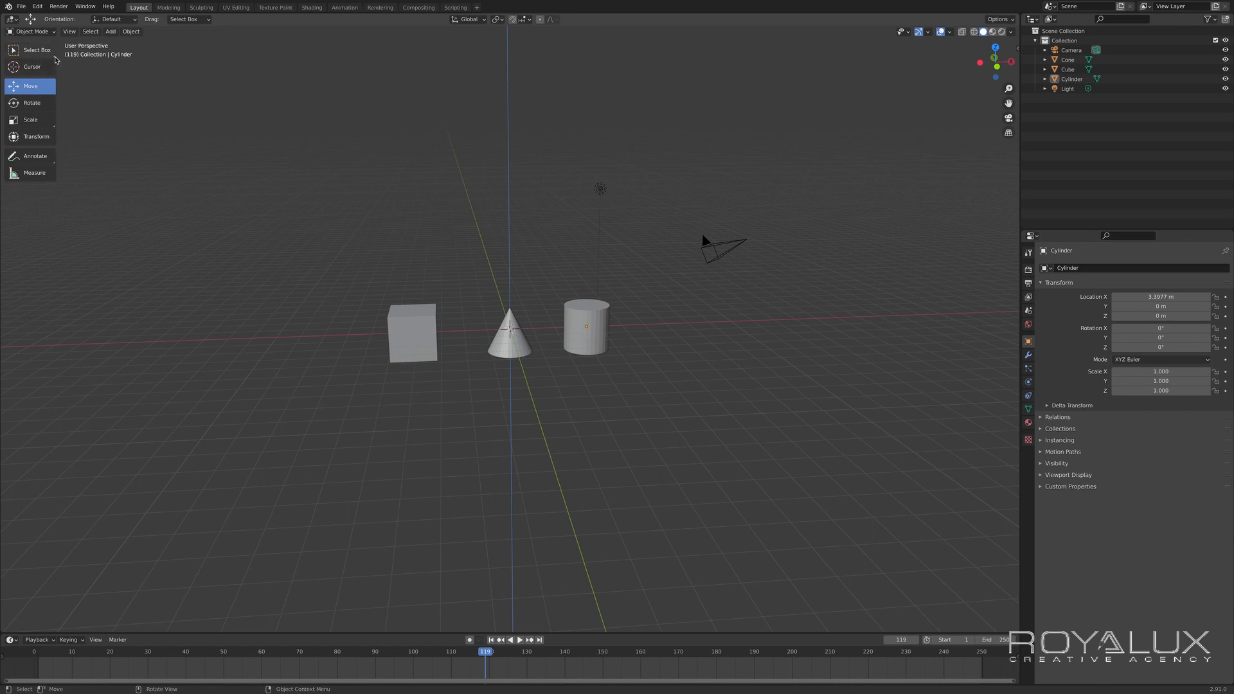
- Switch to the Tweak selection tool and select the cube, cone and cylinder individually in turn, ending on the cone
left_click(54, 59)
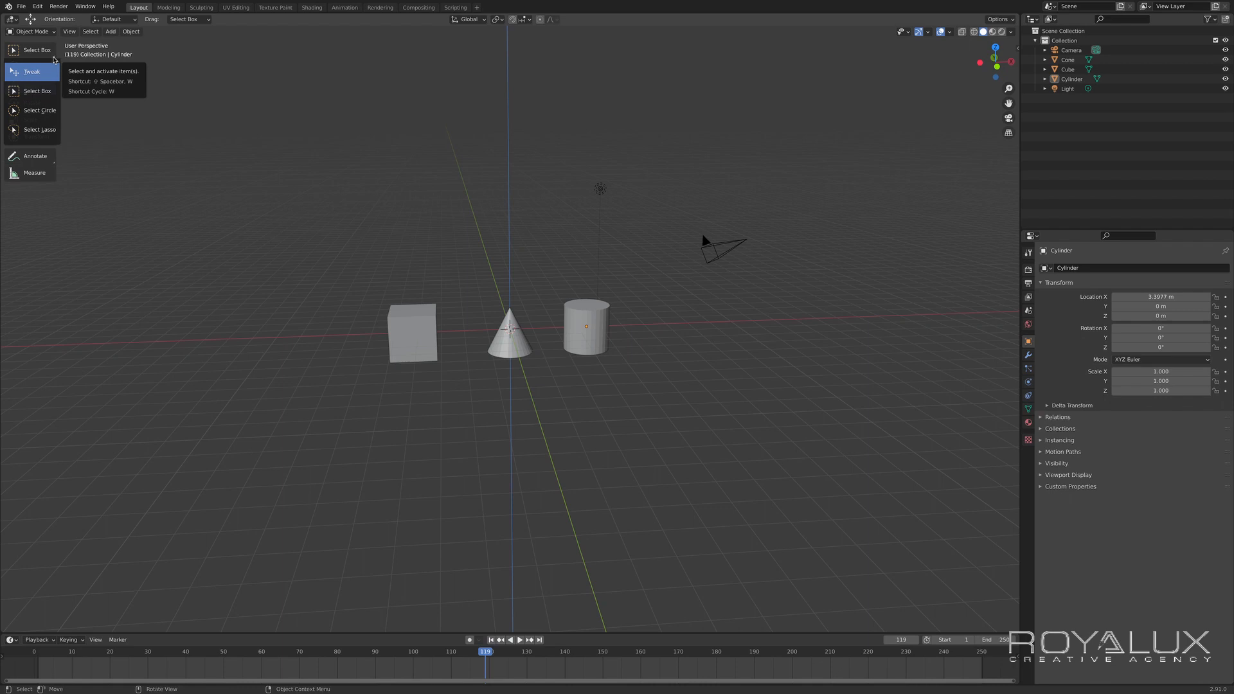
left_click(32, 71)
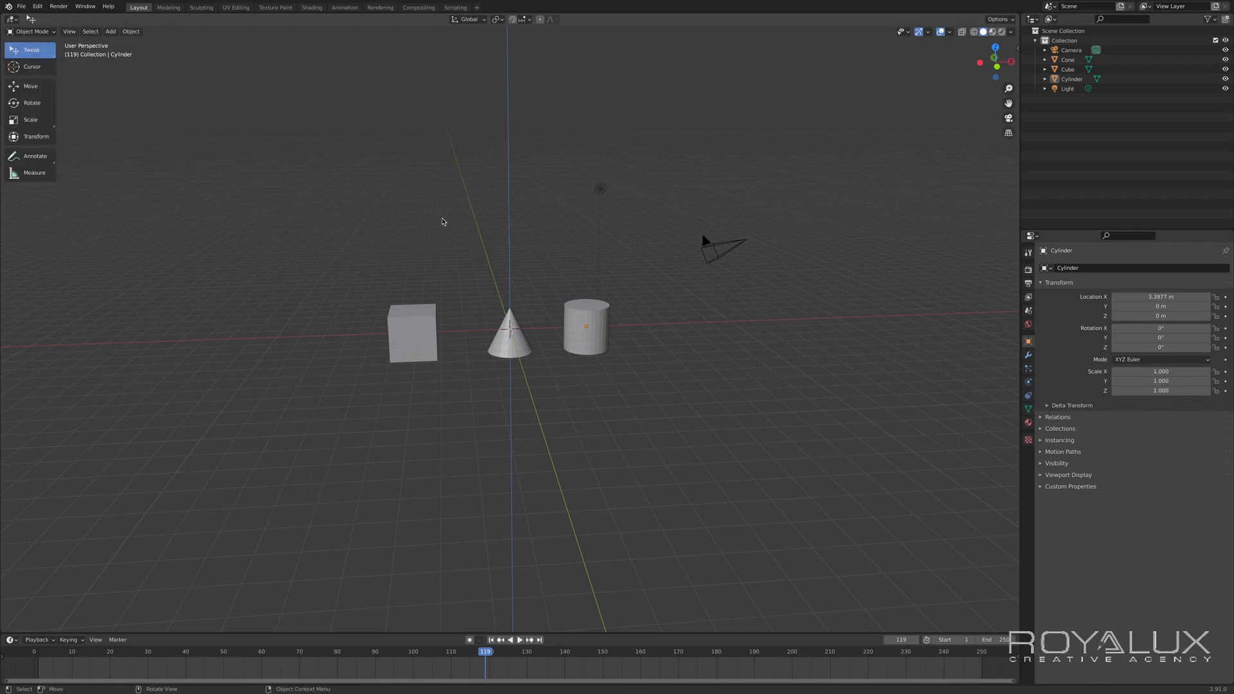
left_click(393, 330)
left_click(509, 337)
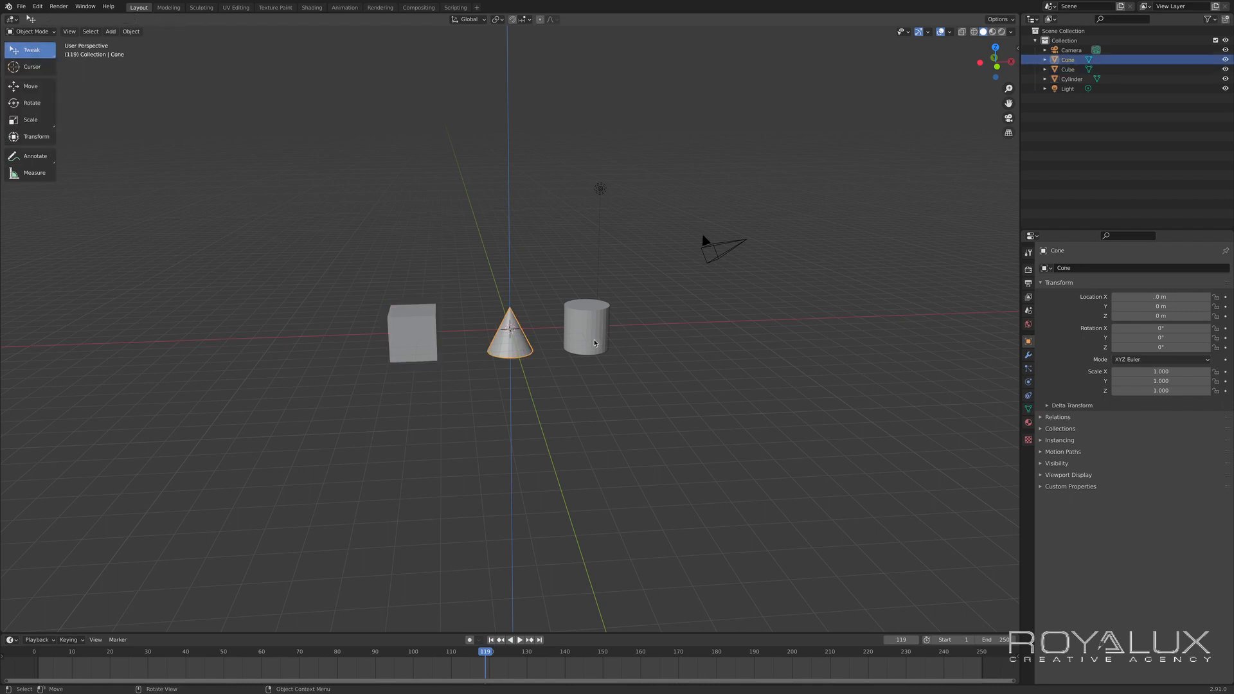
left_click(586, 327)
left_click(436, 345)
left_click(517, 344)
left_click(608, 342)
left_click(437, 340)
left_click(515, 352)
- Switch back to the Select Box tool, box-select the cube, cone and cylinder together, and clear the selection
left_click(53, 56)
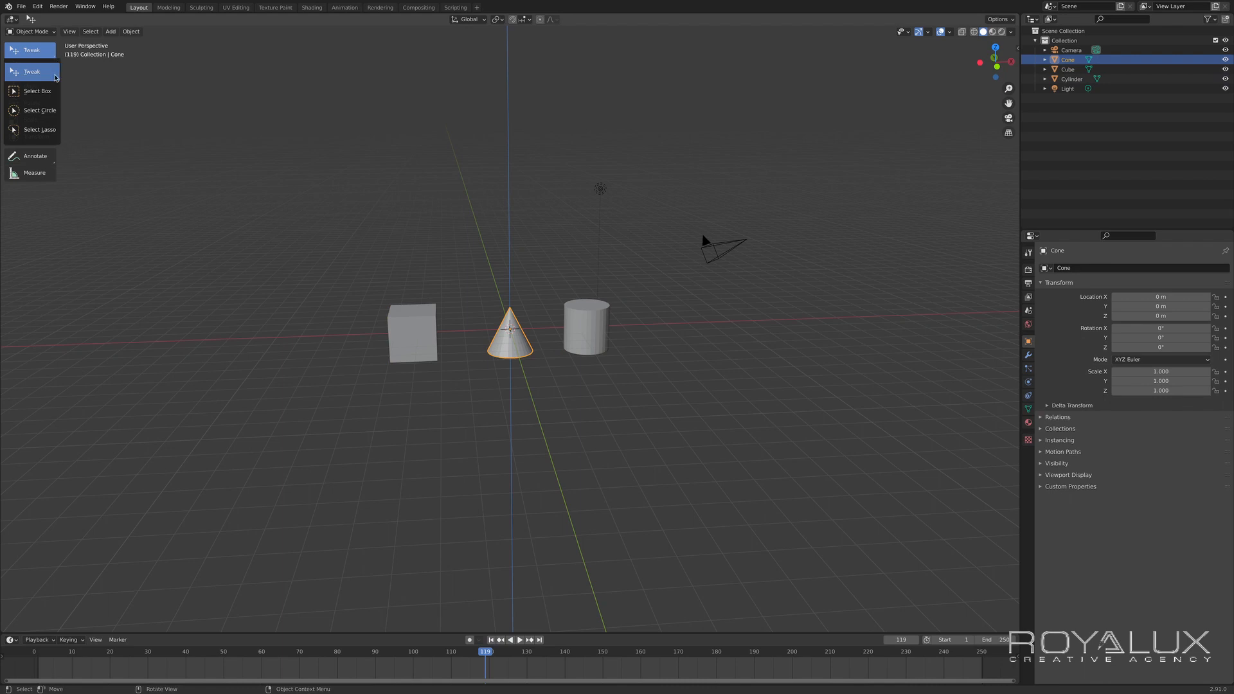
left_click(35, 90)
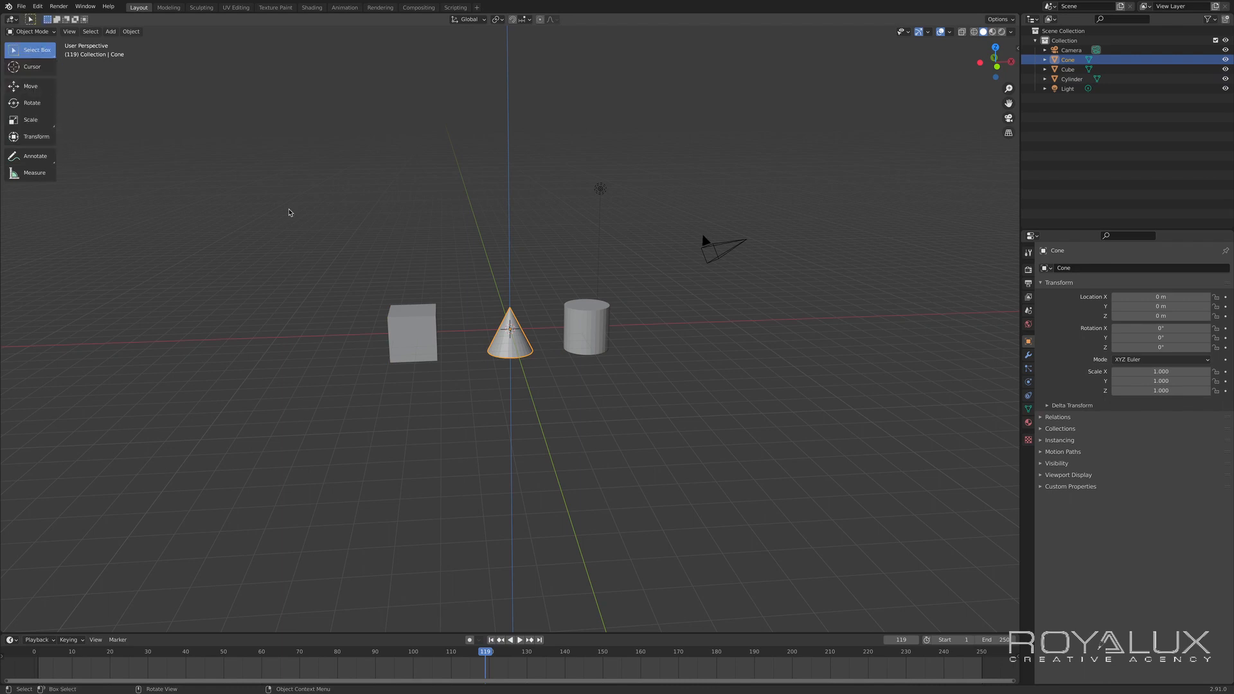
left_click_drag(289, 211, 649, 396)
left_click(651, 390)
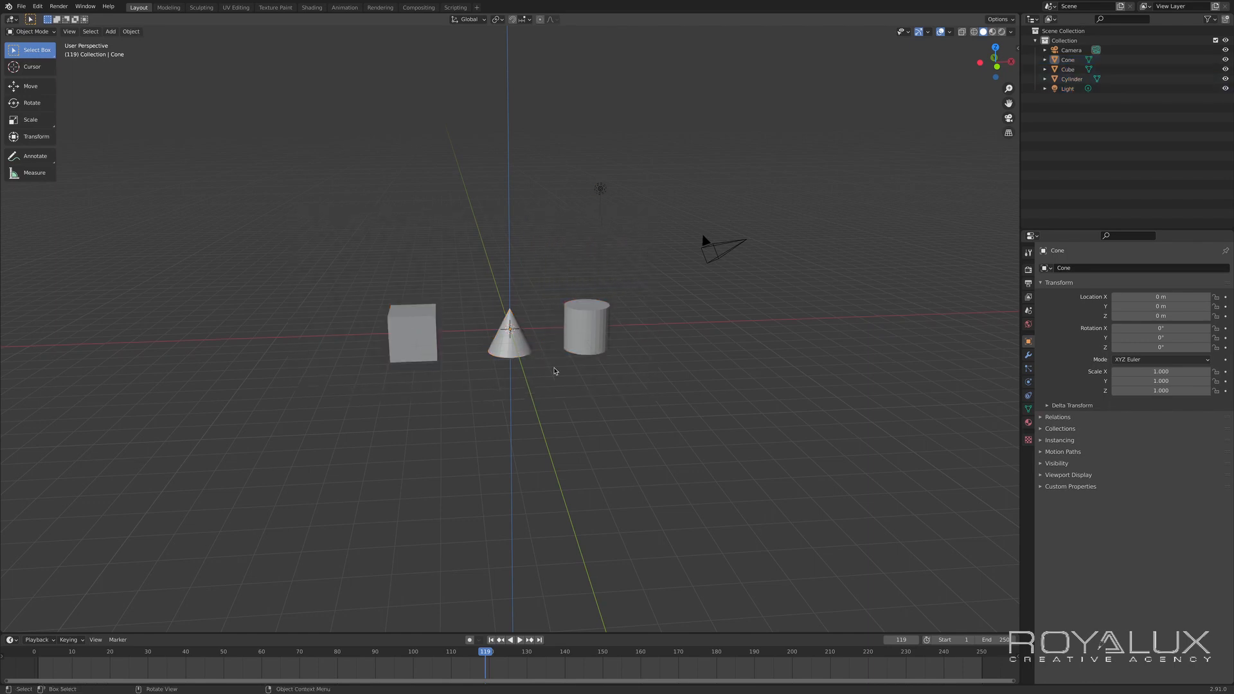
- Delete the cube and cone together using a box selection, and undo the deletion, leaving nothing selected
left_click_drag(340, 261, 538, 396)
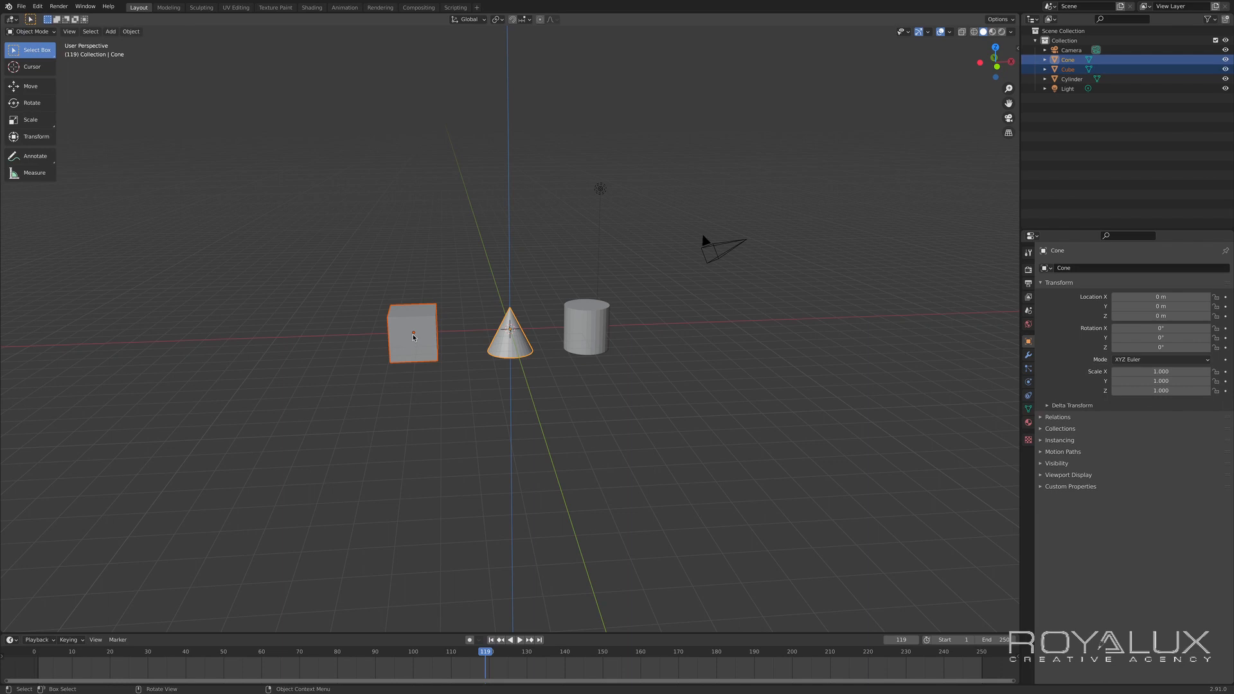
key("Delete")
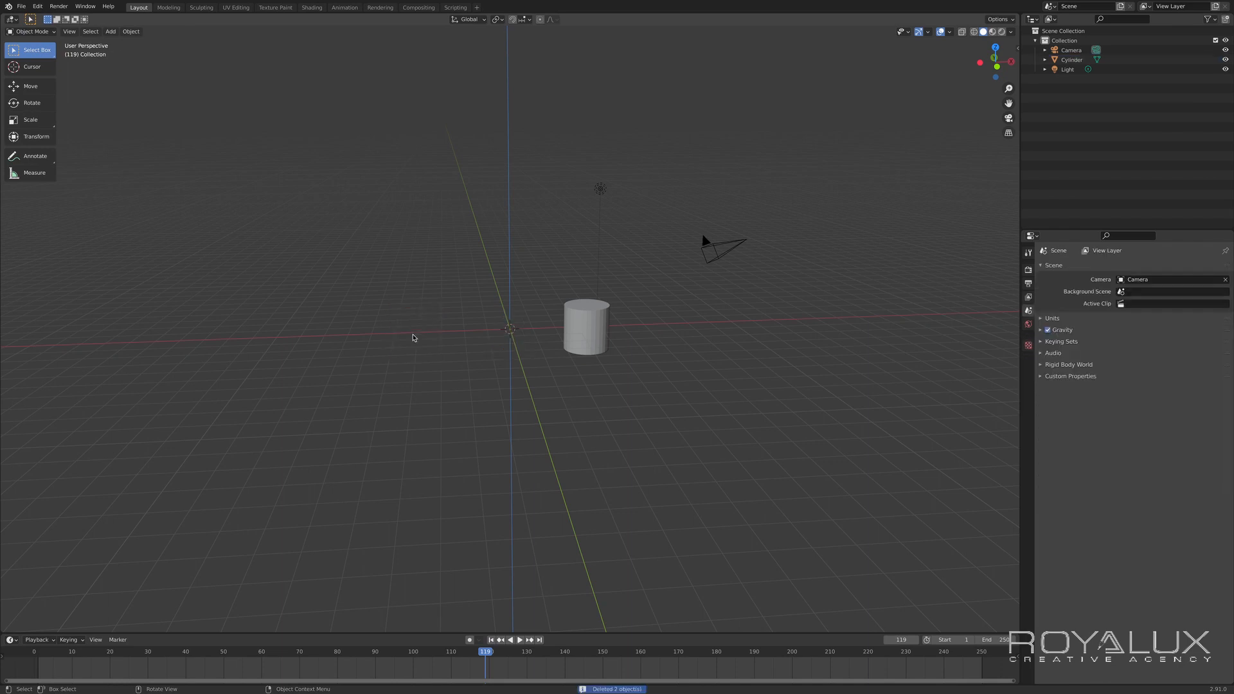
key("ctrl+z")
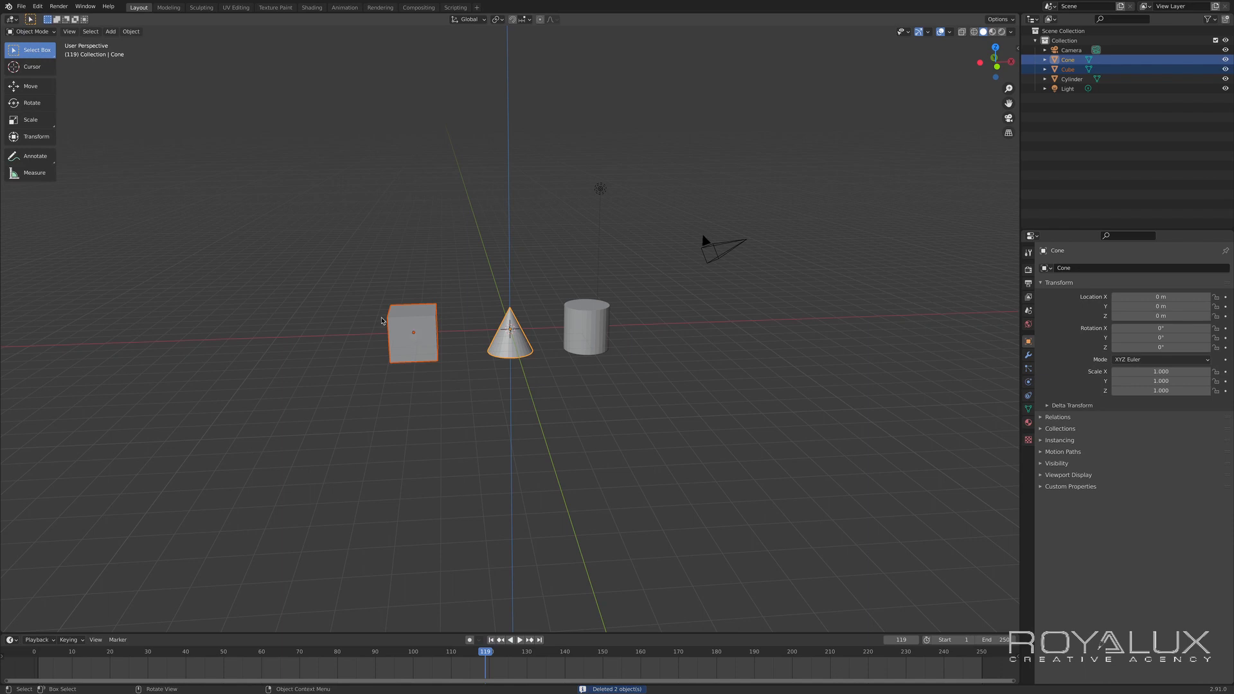
left_click(219, 232)
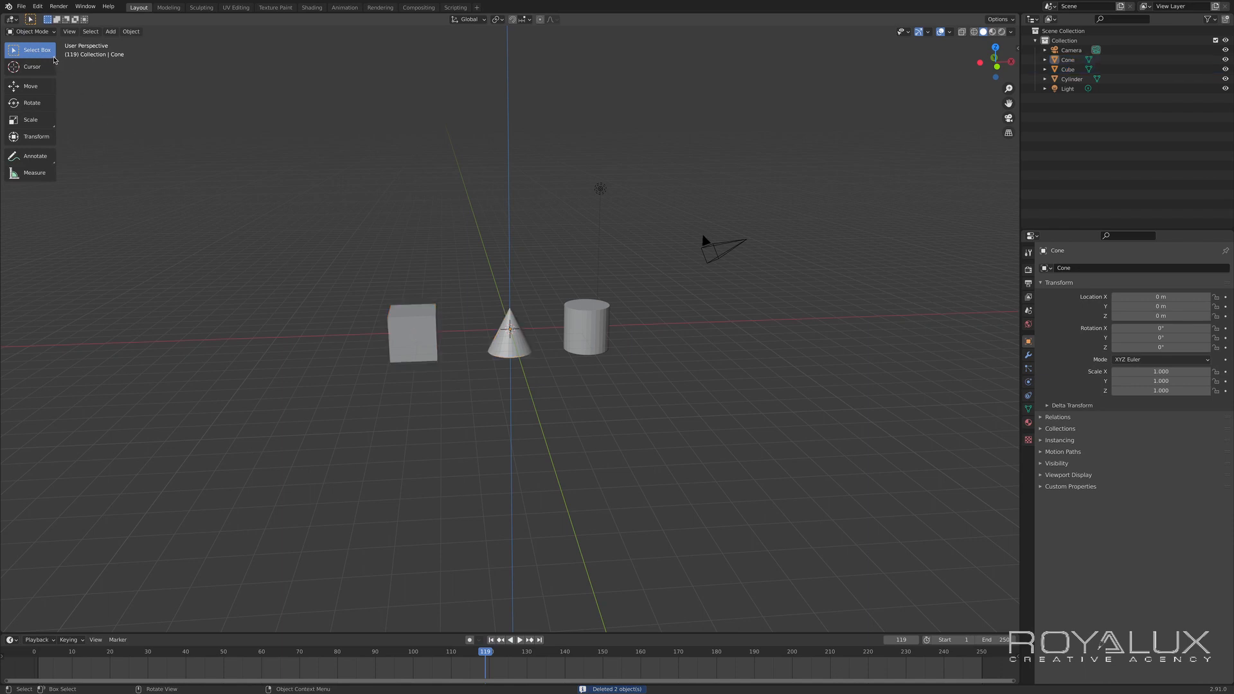
- Switch to the Select Circle tool, enlarge the selection circle, and circle-select the cube and the cone
left_click_drag(54, 59, 60, 107)
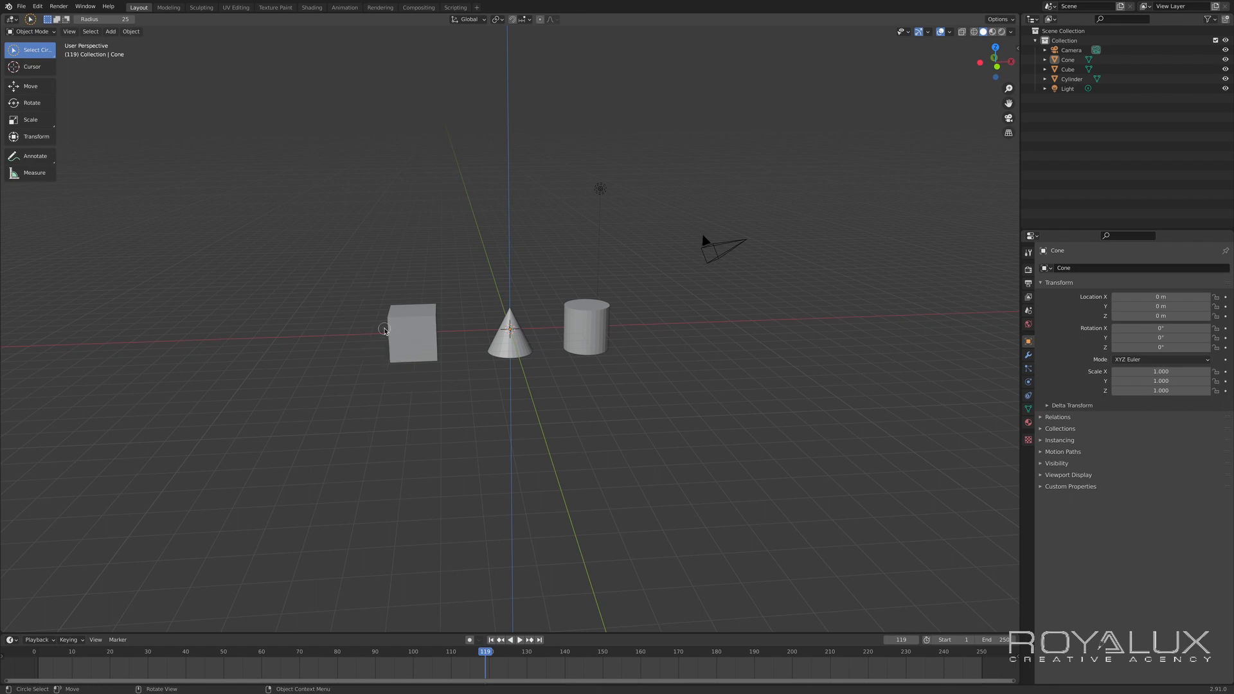
left_click_drag(384, 329, 384, 329)
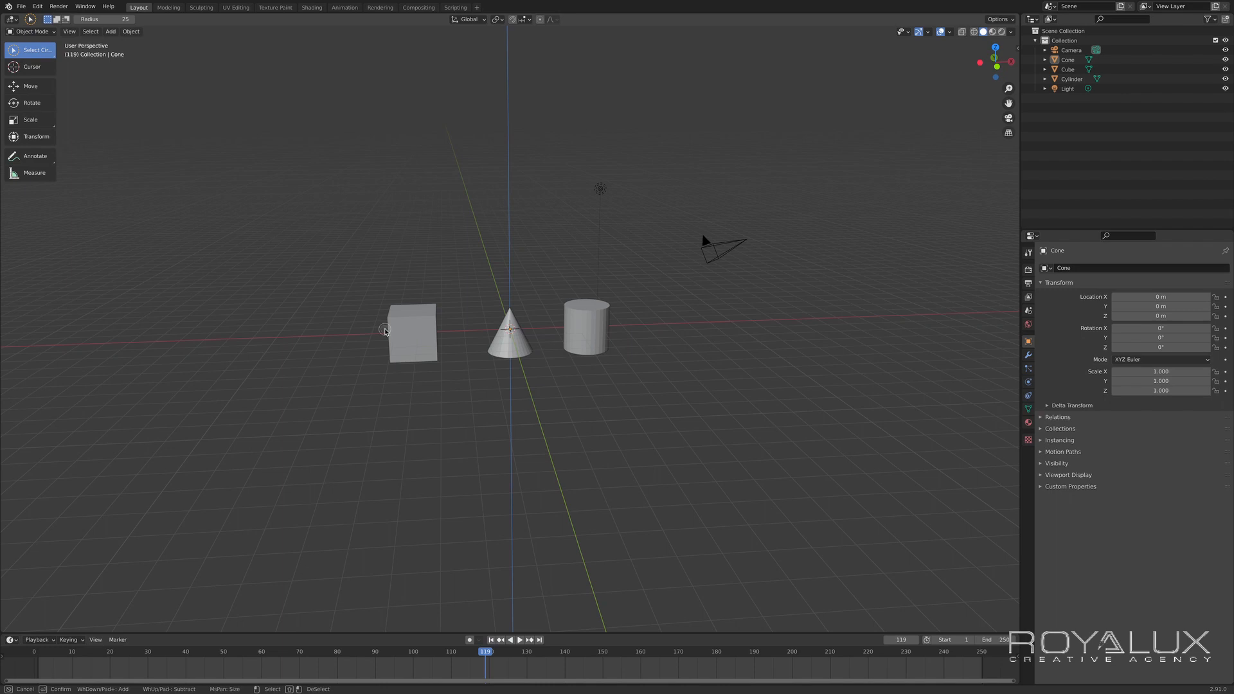
scroll(384, 329, "down", 15)
scroll(384, 329, "down", 4)
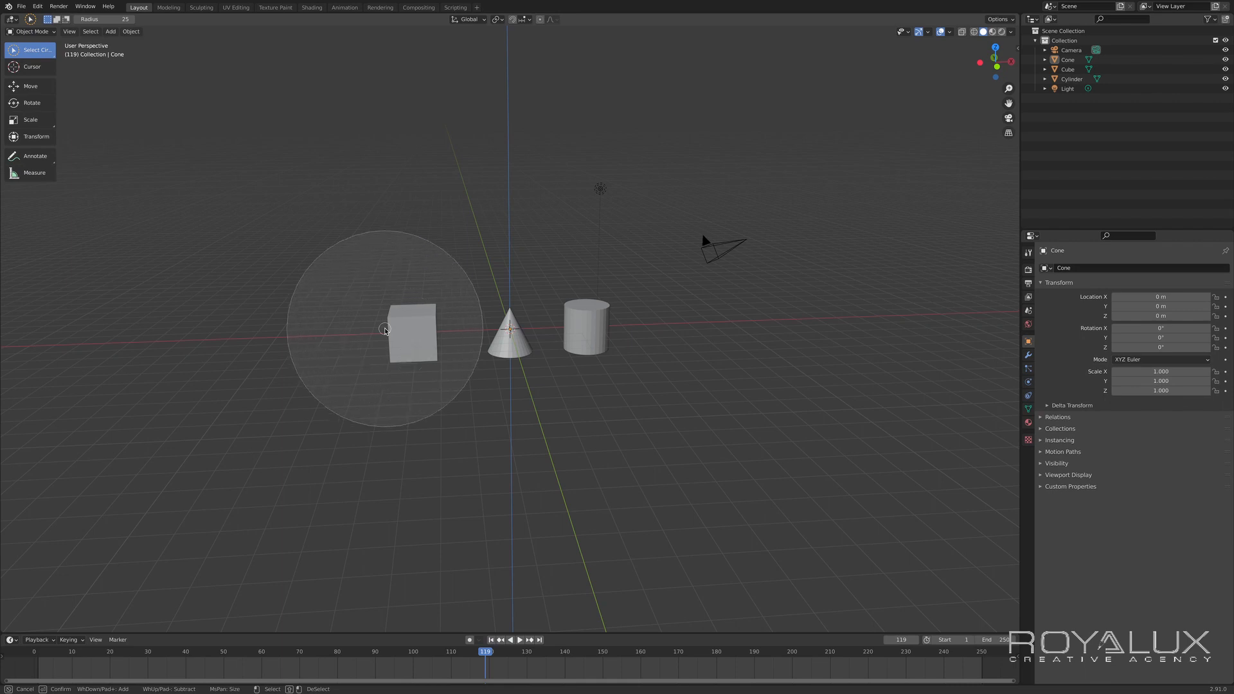
left_click(384, 329)
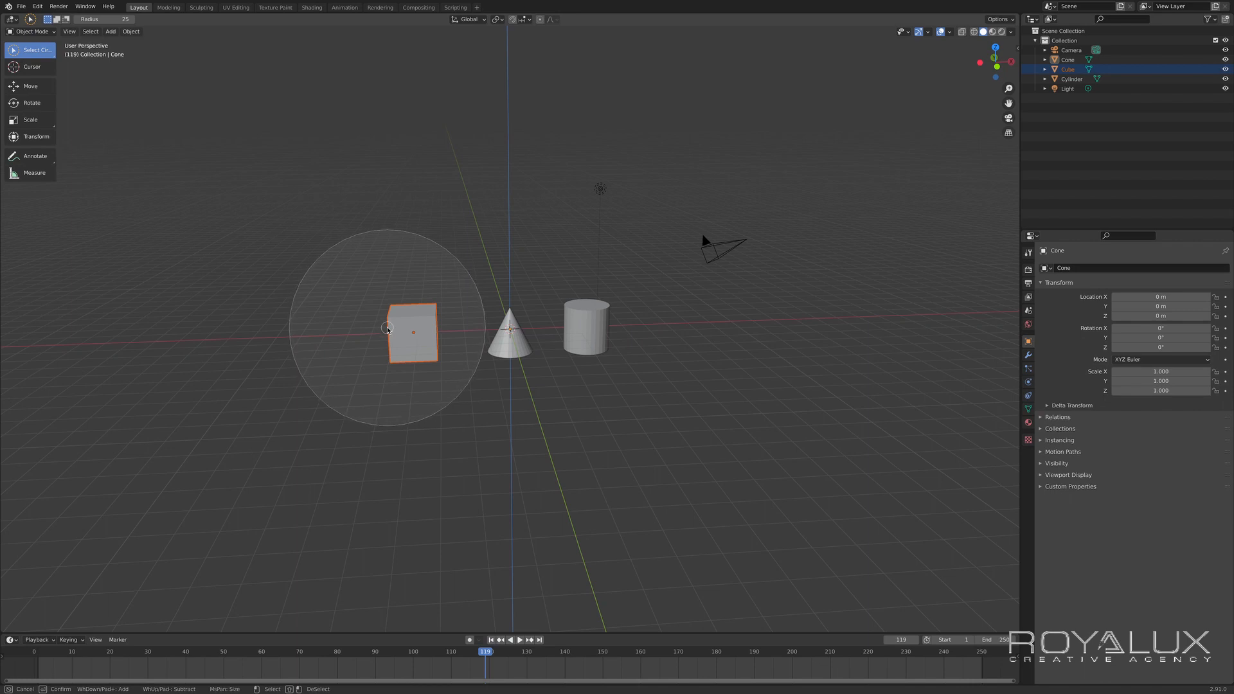
left_click(443, 328)
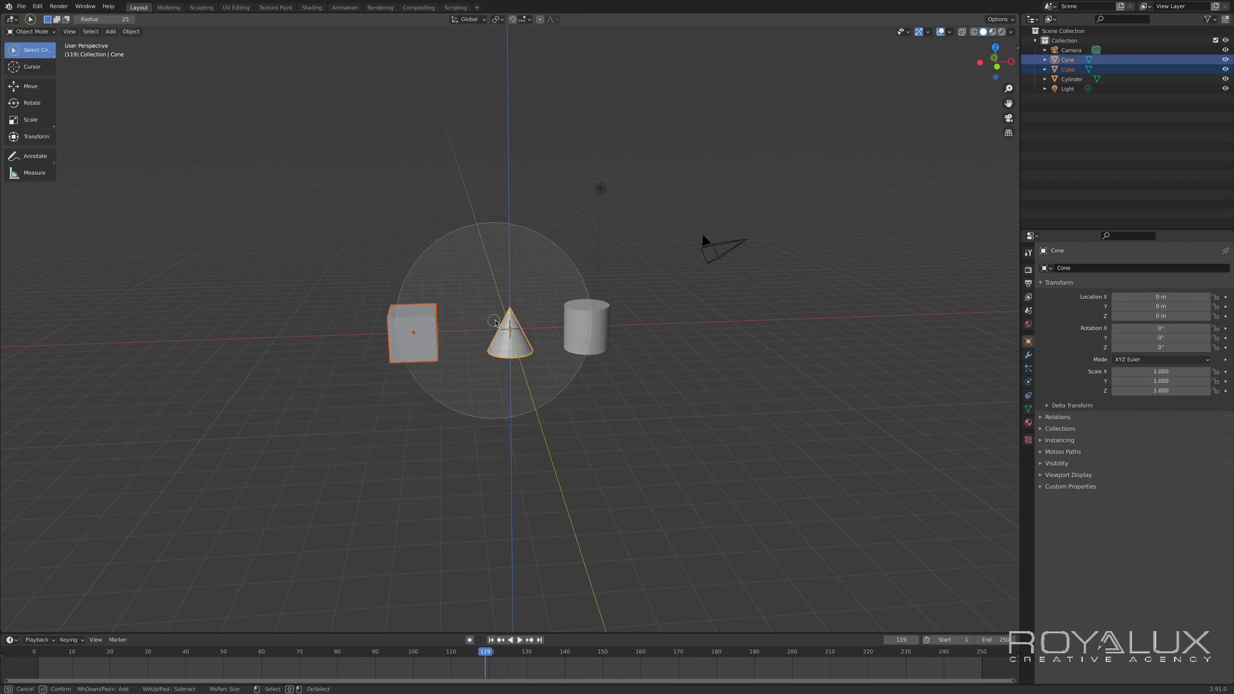
- Circle-deselect the cube and cone, reselect both at once, deselect them again, and end the circle selection
middle_click(445, 331)
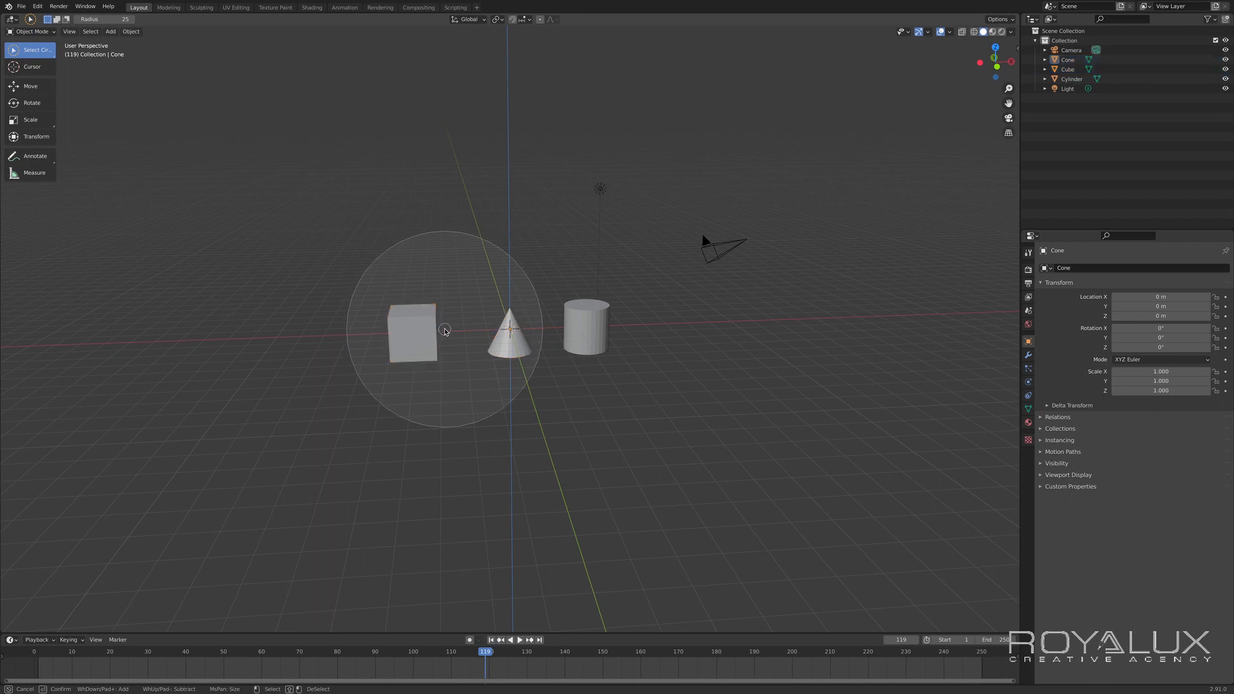
left_click(445, 330)
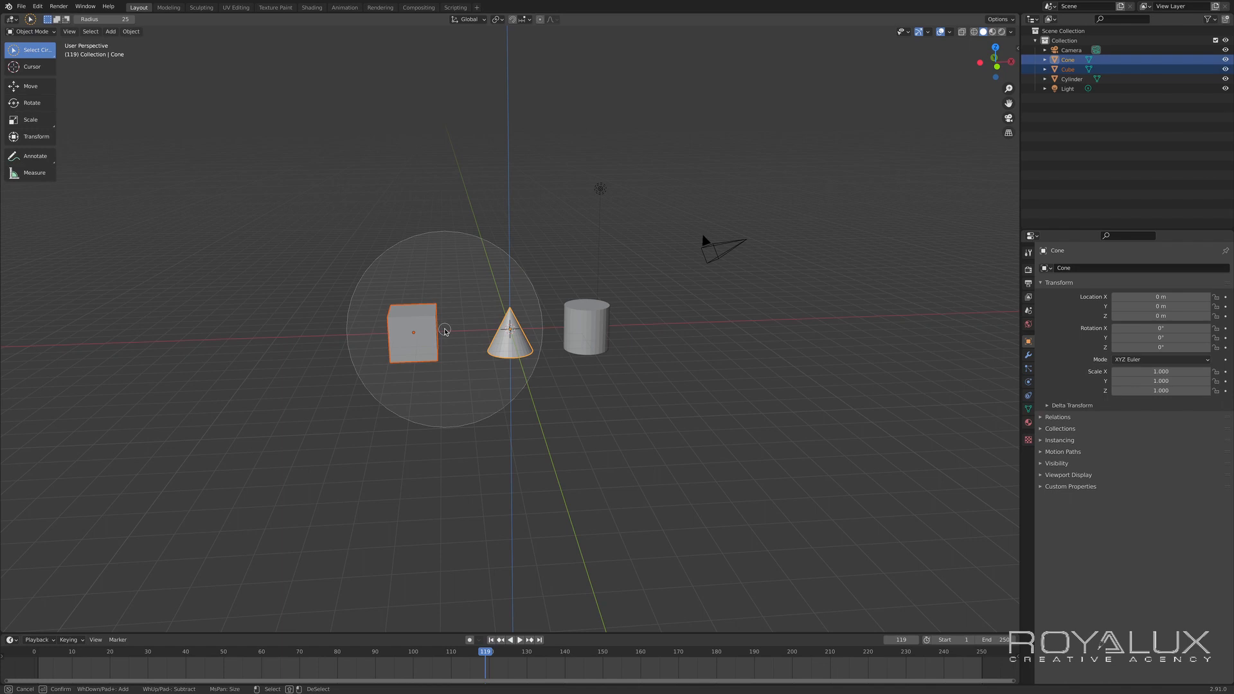
middle_click(444, 330)
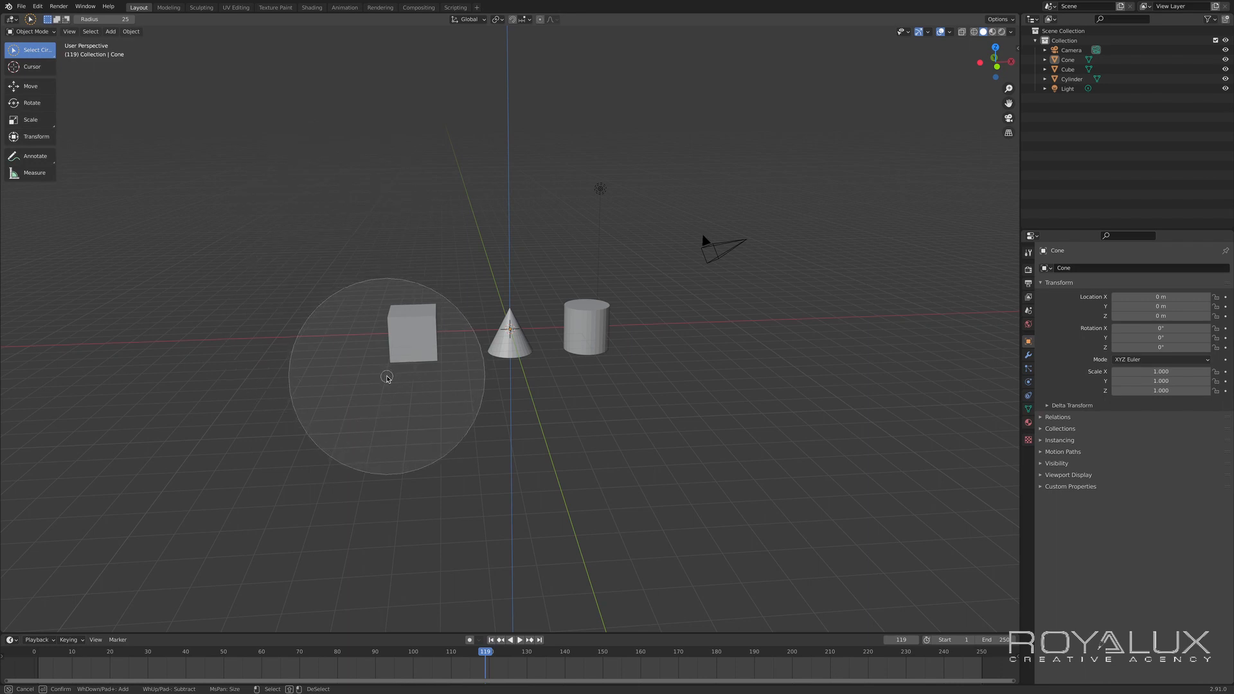
key("Escape")
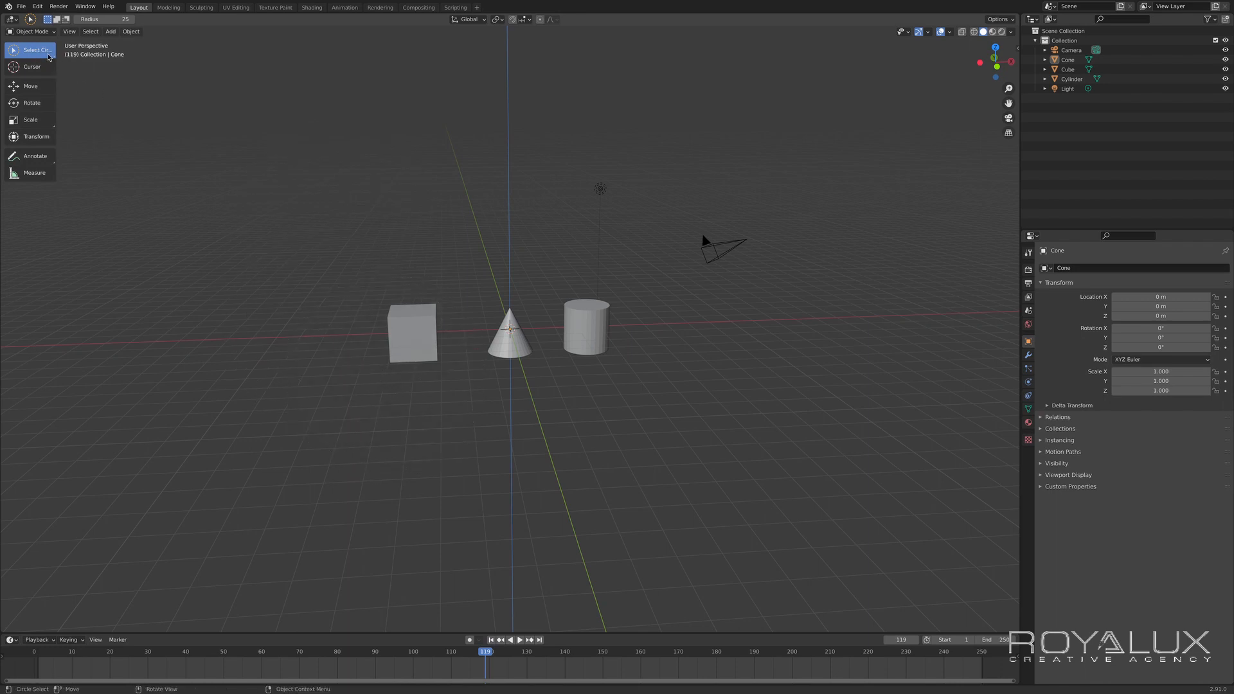
- Switch to the Select Lasso tool, lasso the cube alone and the cube, cone and cylinder together, and clear the selection
left_click(48, 56)
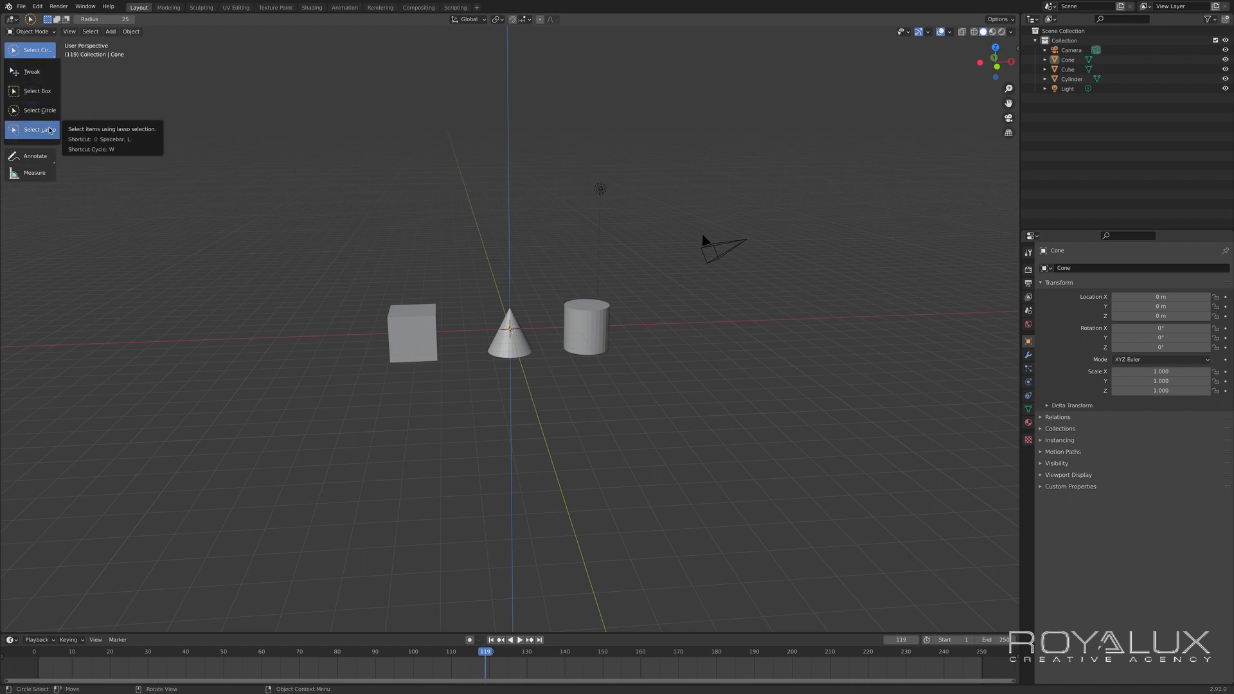
left_click(50, 130)
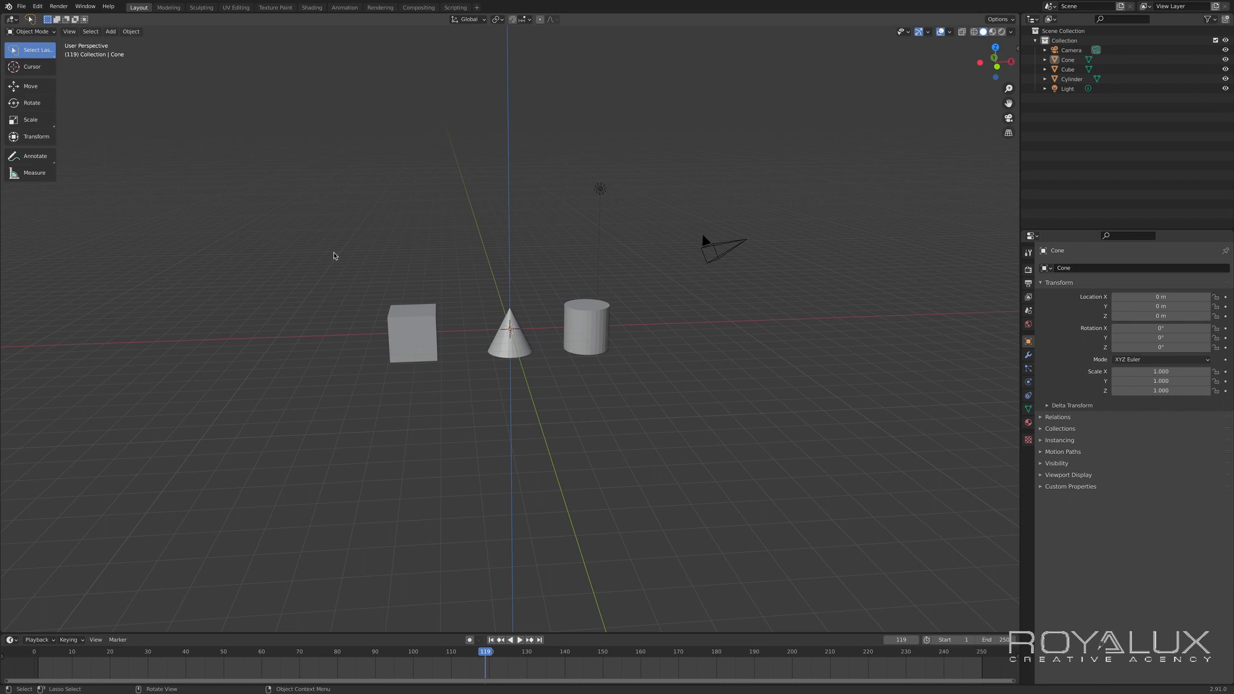
mouse_move(334, 256)
left_mouse_down()
mouse_move(354, 341)
mouse_move(382, 377)
mouse_move(444, 365)
mouse_move(475, 304)
left_mouse_up()
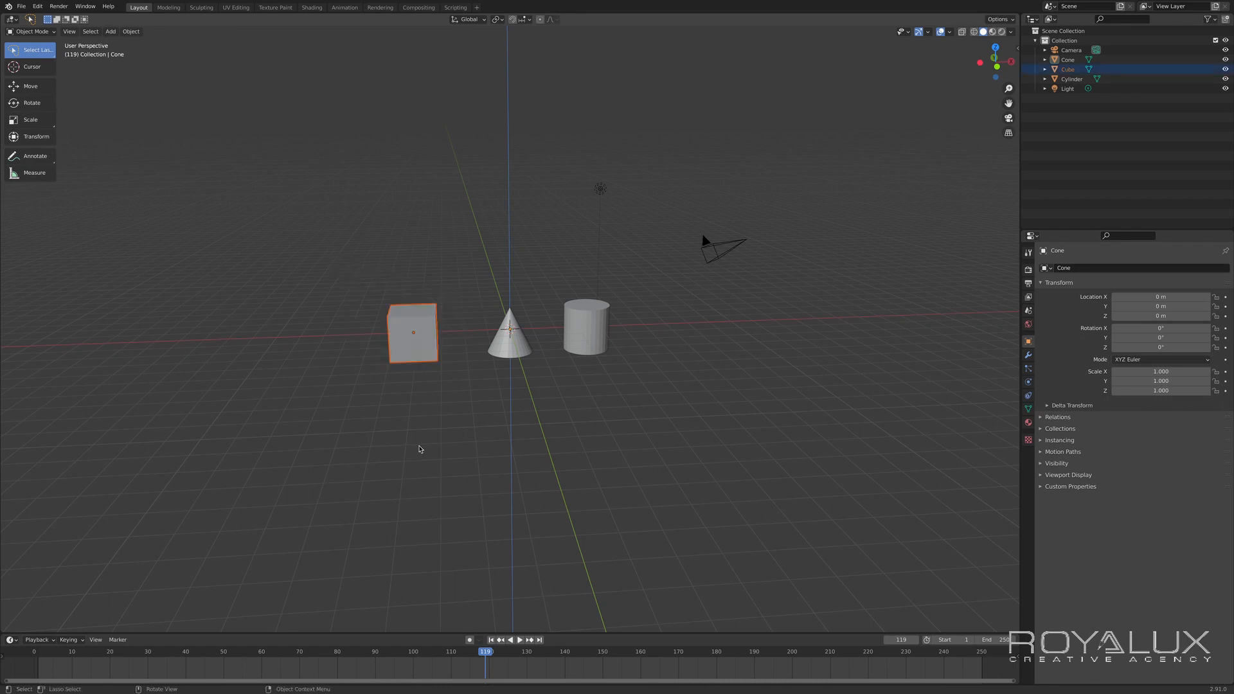
left_click(409, 413)
mouse_move(308, 248)
left_mouse_down()
mouse_move(366, 349)
mouse_move(495, 407)
mouse_move(536, 371)
mouse_move(540, 347)
mouse_move(532, 322)
mouse_move(454, 248)
mouse_move(357, 218)
mouse_move(316, 221)
mouse_move(305, 239)
mouse_move(642, 427)
mouse_move(548, 187)
mouse_move(314, 231)
left_mouse_up()
left_click(397, 388)
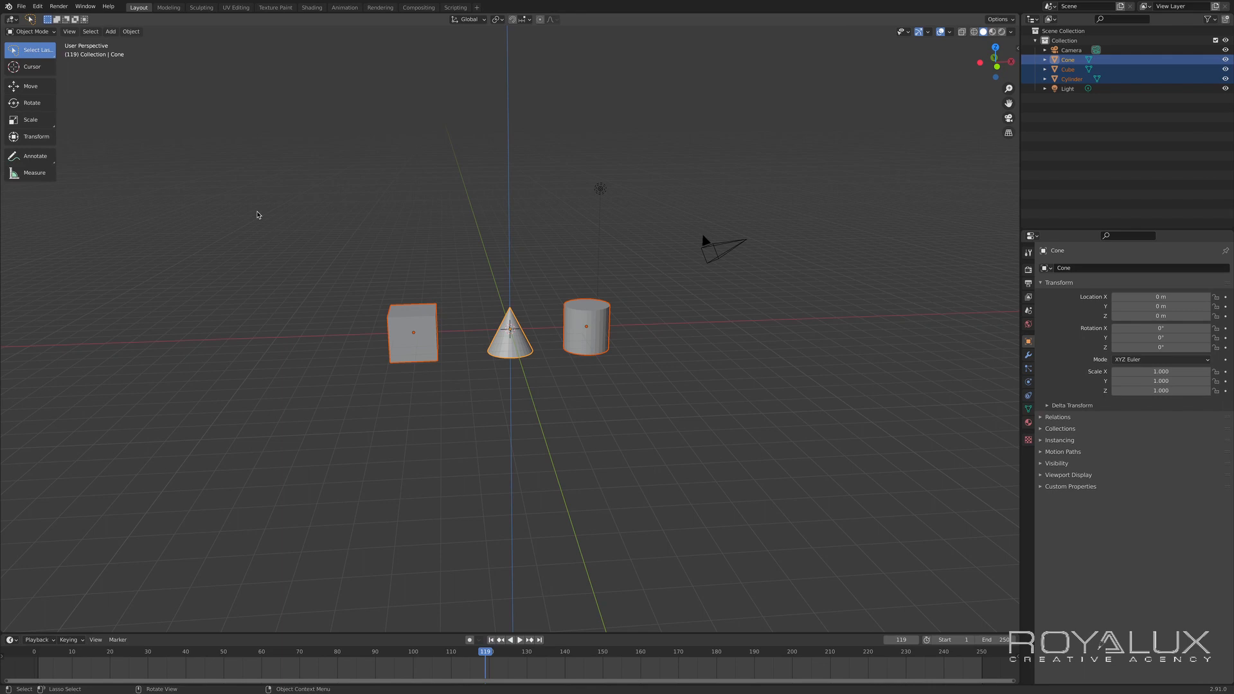
left_click(257, 215)
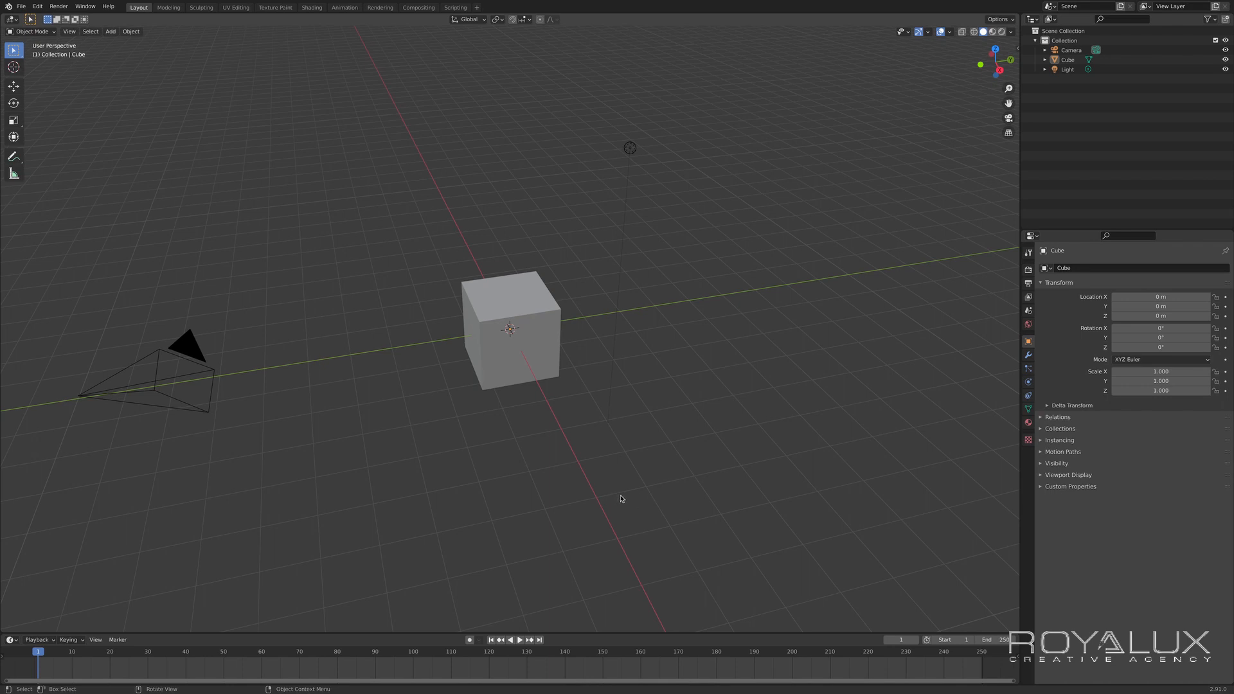
- Copy and paste the cube, and move the pasted copy along the Y axis to sit beside the original
middle_click_drag(620, 498, 608, 491)
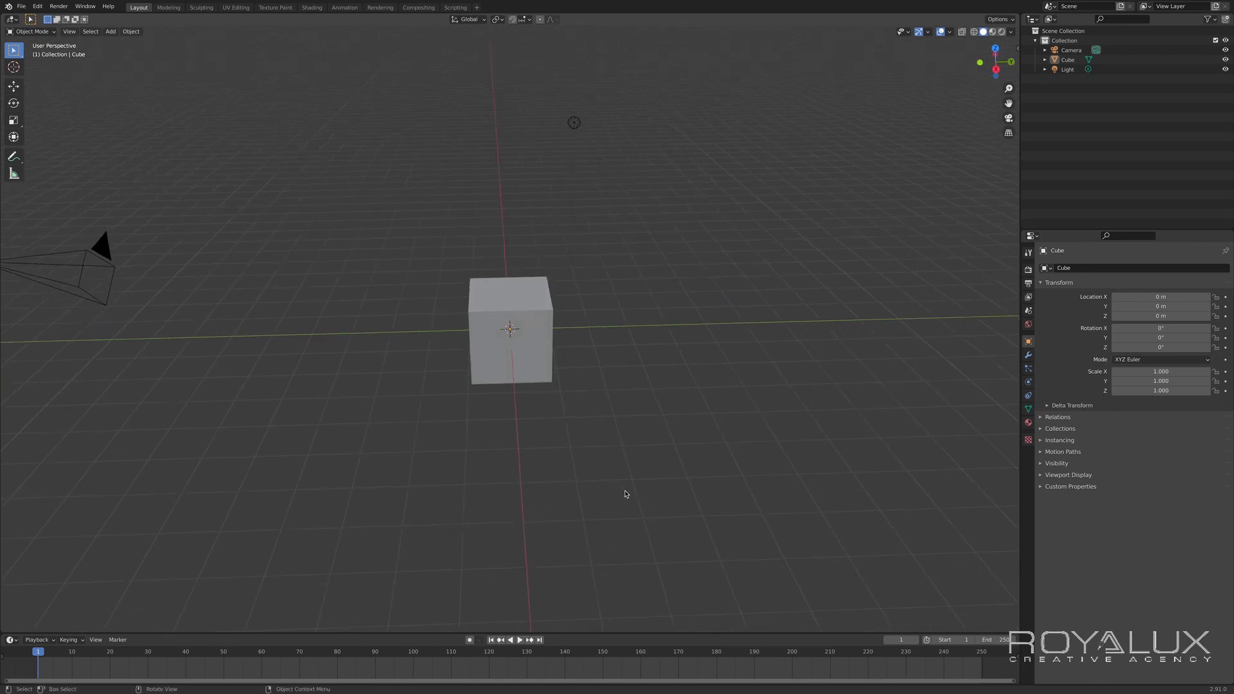
left_click(546, 307)
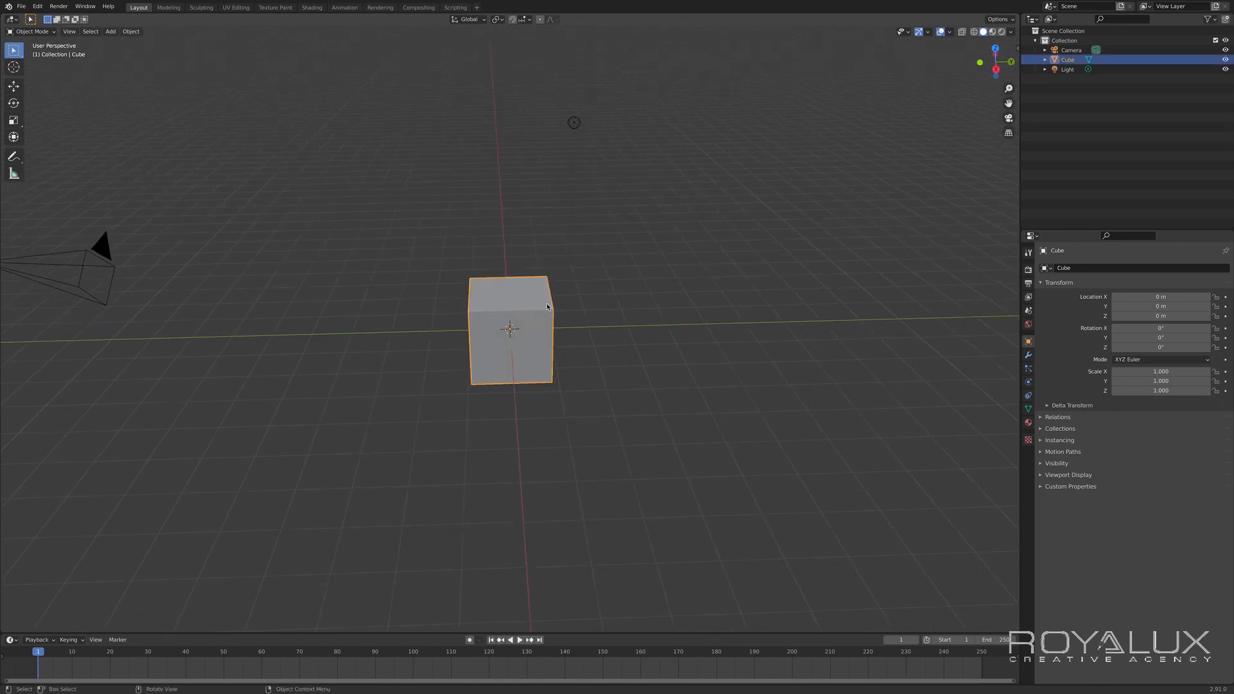
key("ctrl+c")
key("ctrl+v")
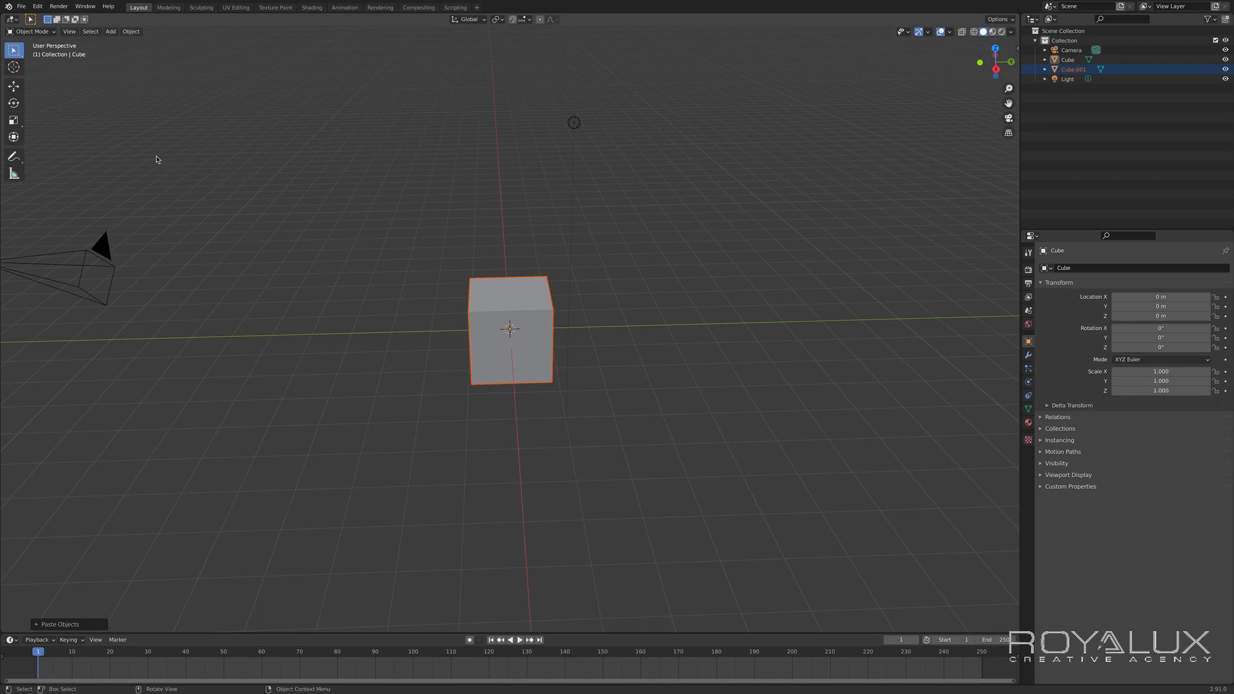
left_click(15, 84)
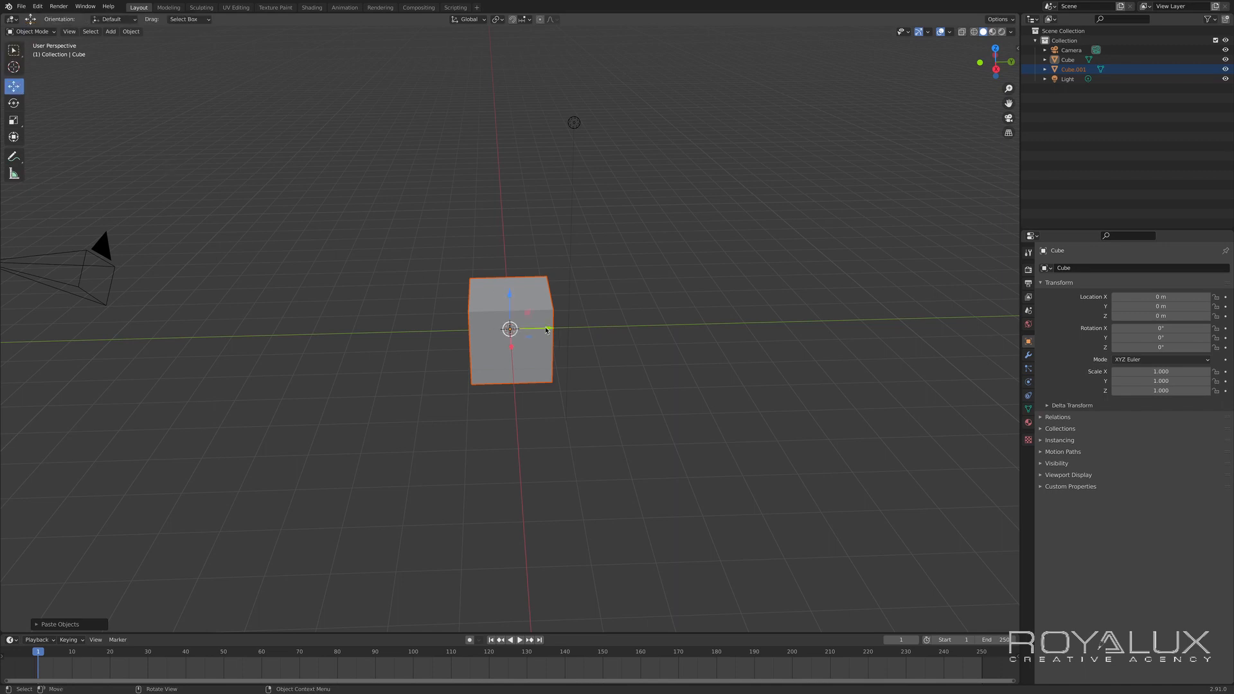
left_click_drag(548, 328, 645, 346)
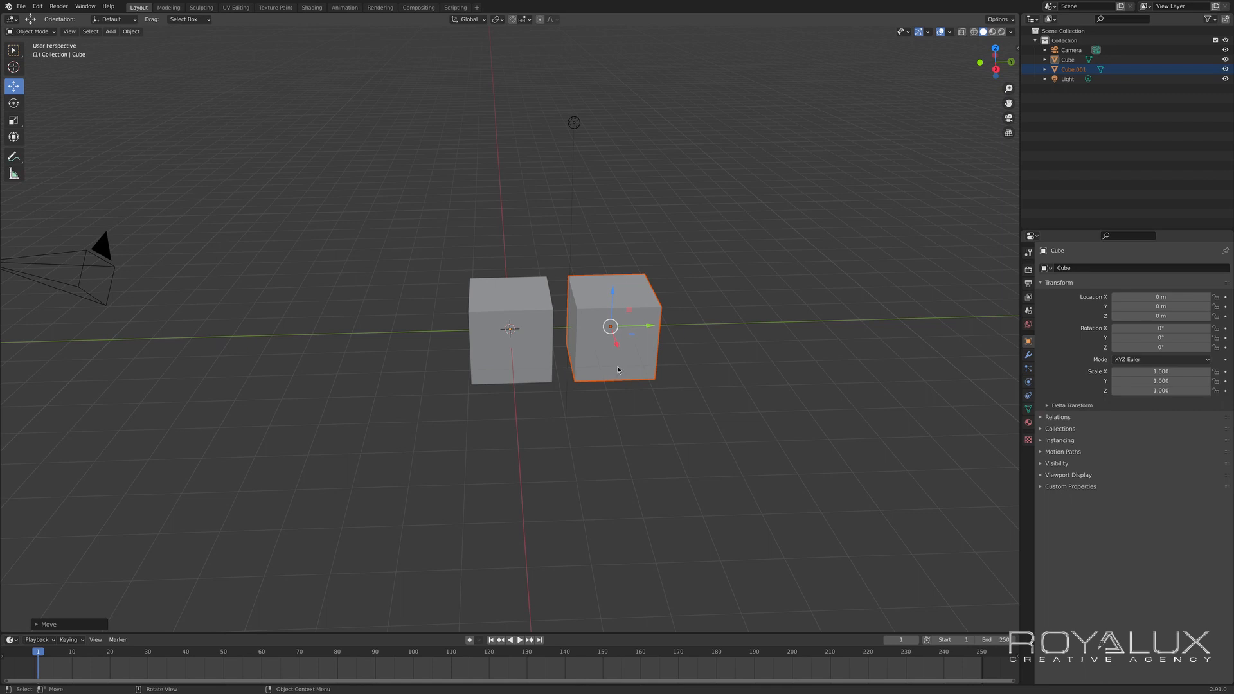
- Delete the pasted cube copy and the light from the scene
key("Delete")
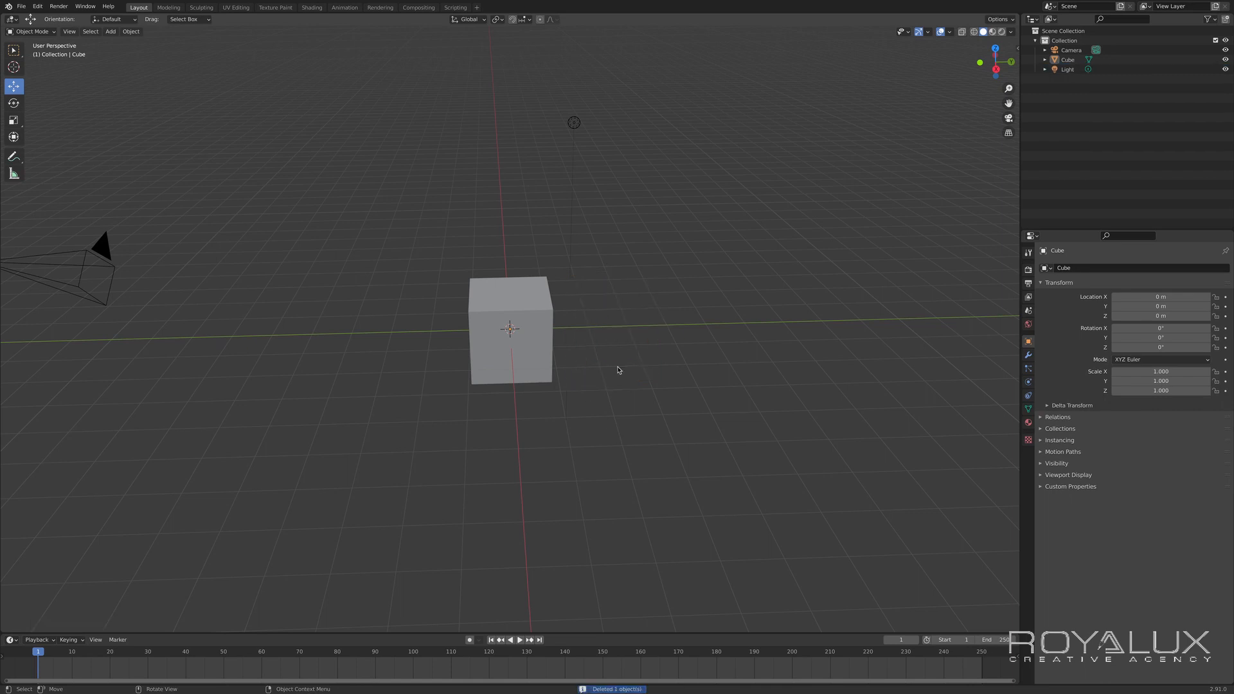
left_click(573, 124)
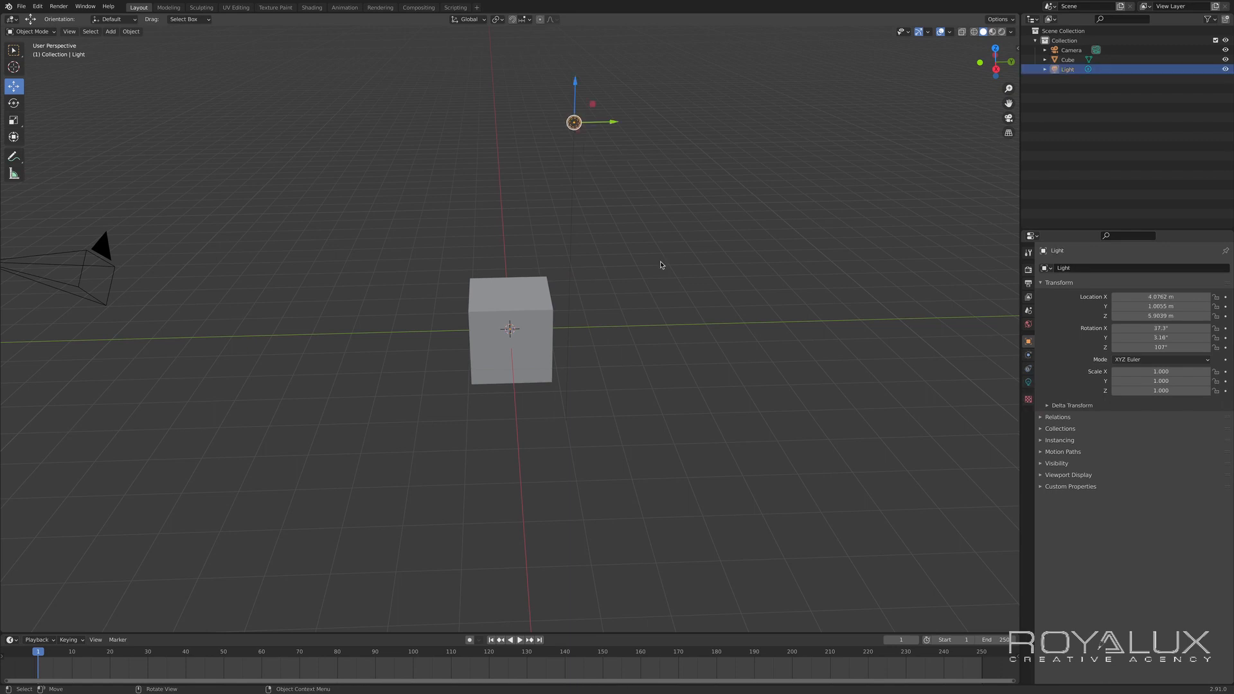
key("Delete")
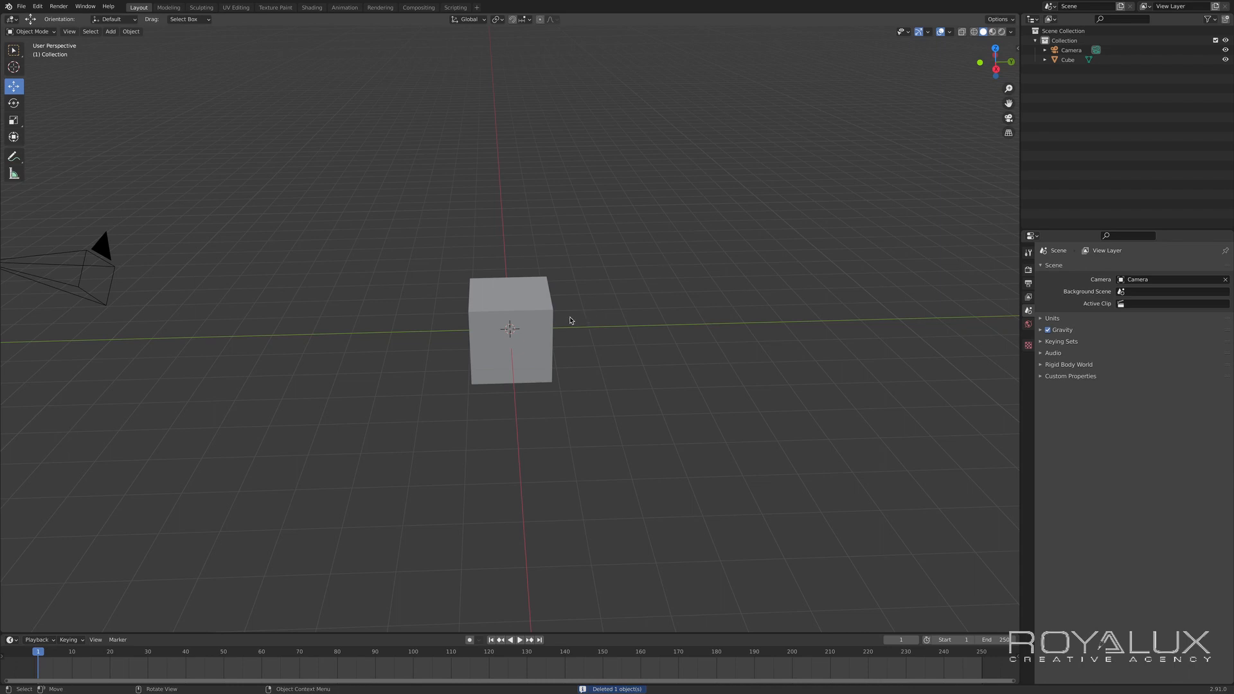
- Duplicate the cube, place the copy freely about 2.6 m from the original, and delete the copy
left_click(534, 313)
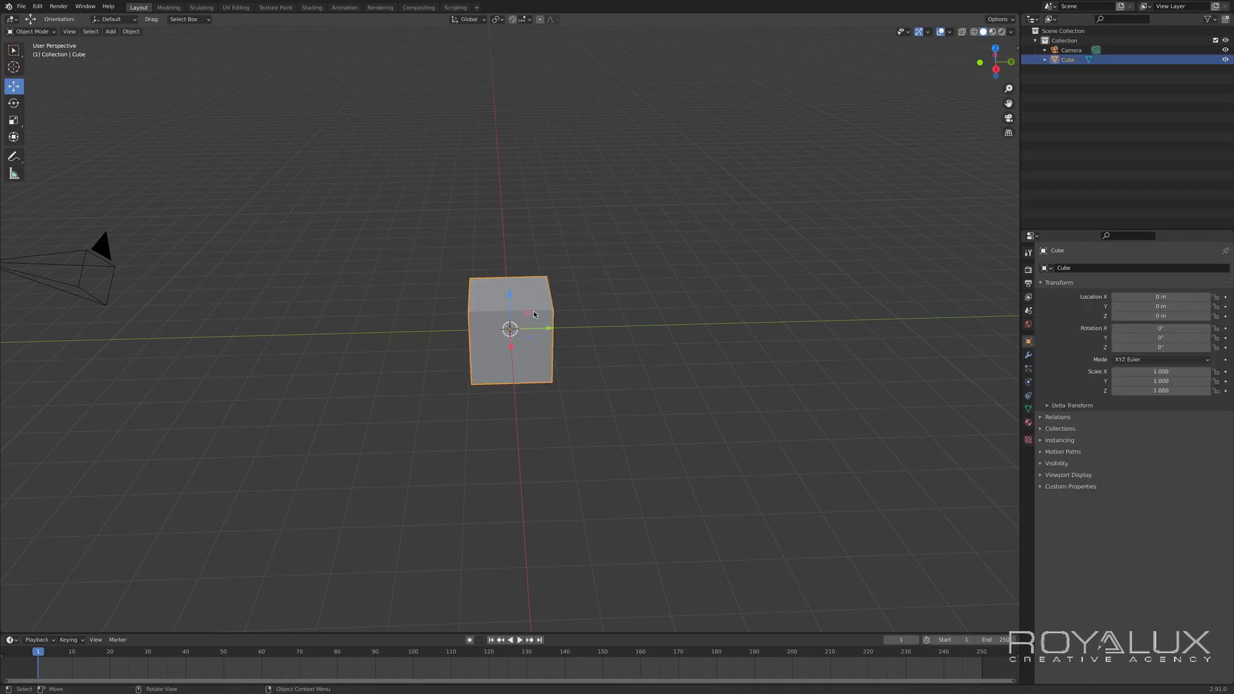
key("shift+d")
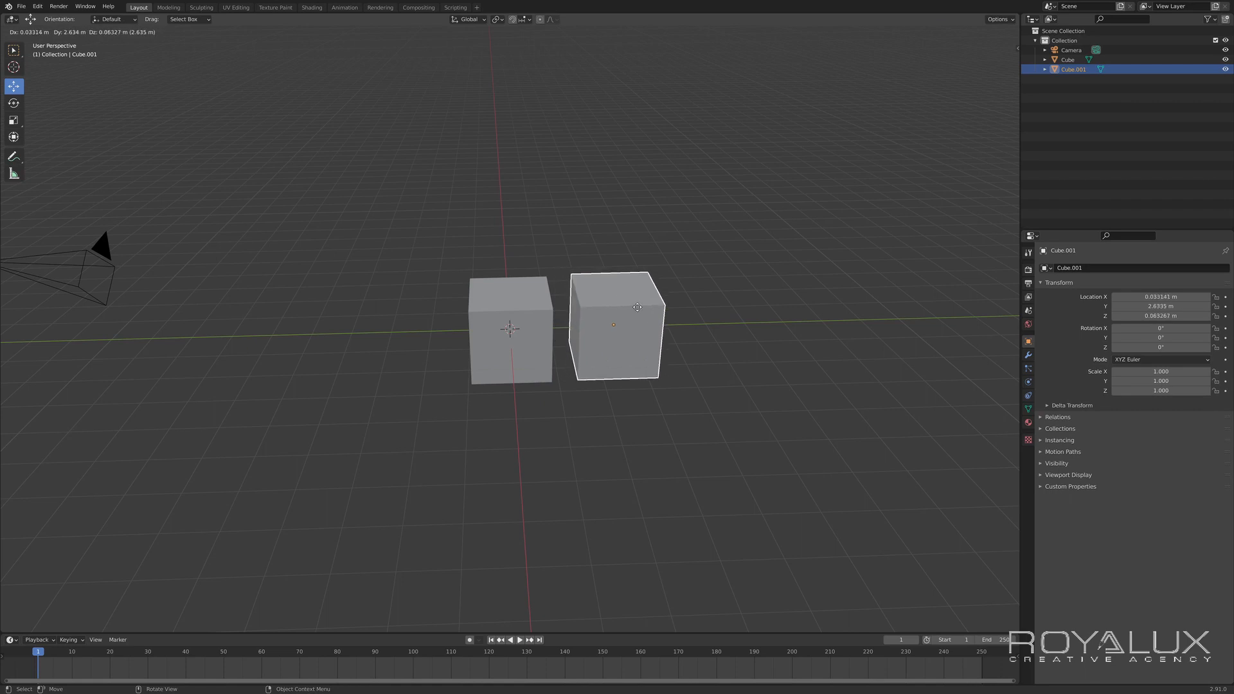
left_click(637, 307)
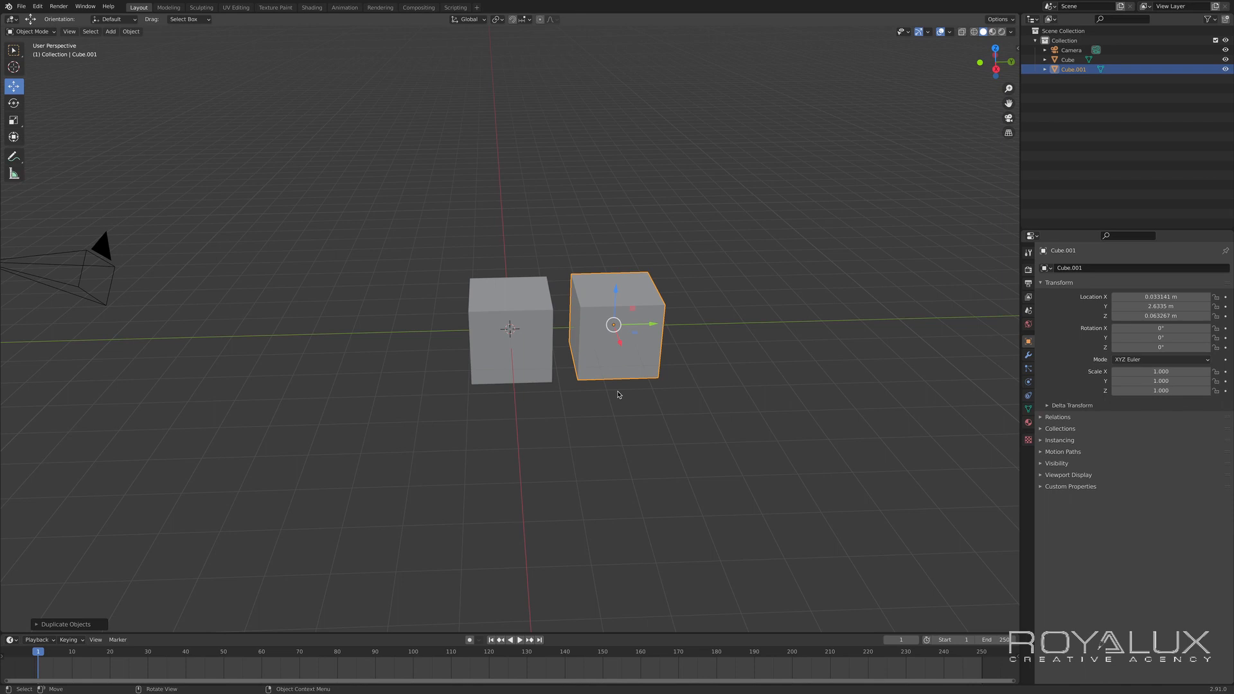
key("Delete")
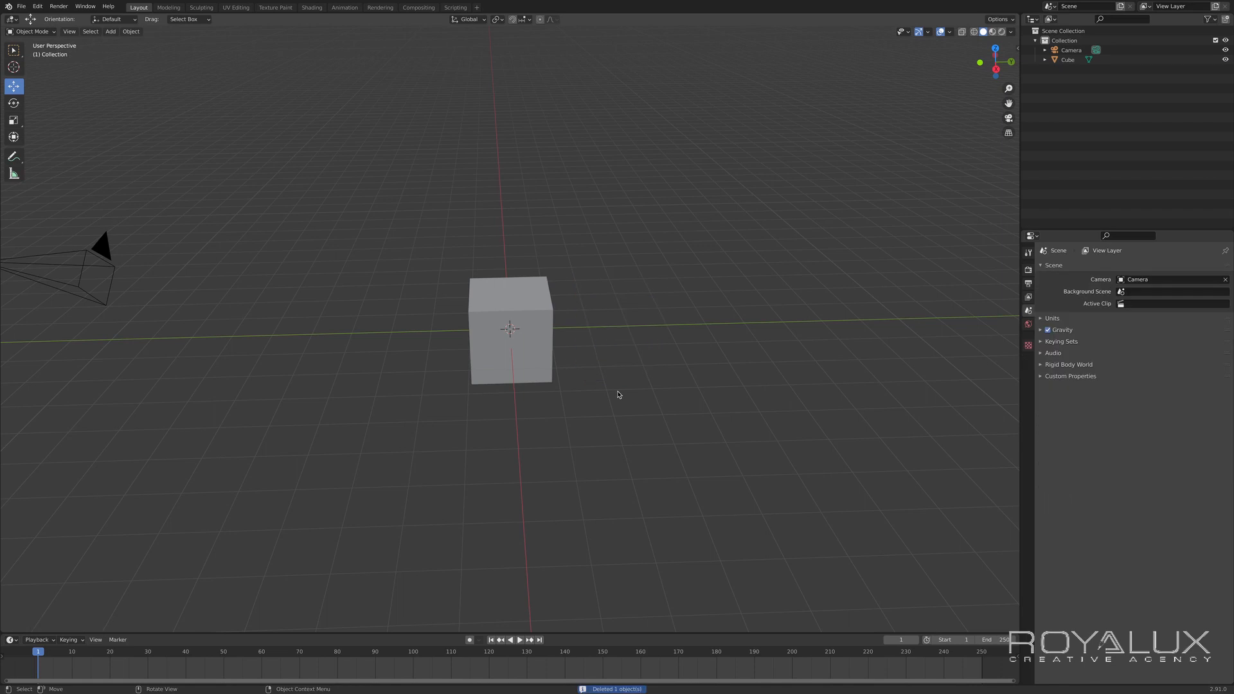
- Duplicate the cube with the movement locked to the Y axis, placing the copy about 2.6 m away
left_click(532, 317)
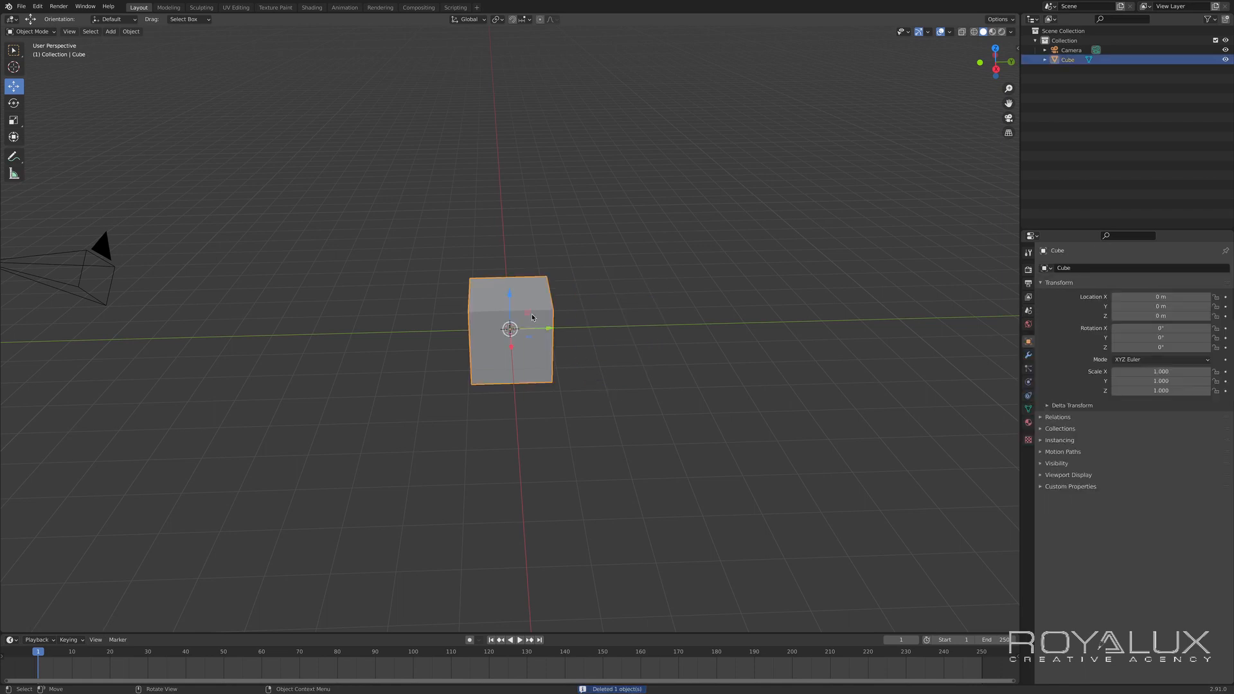
key("shift+d")
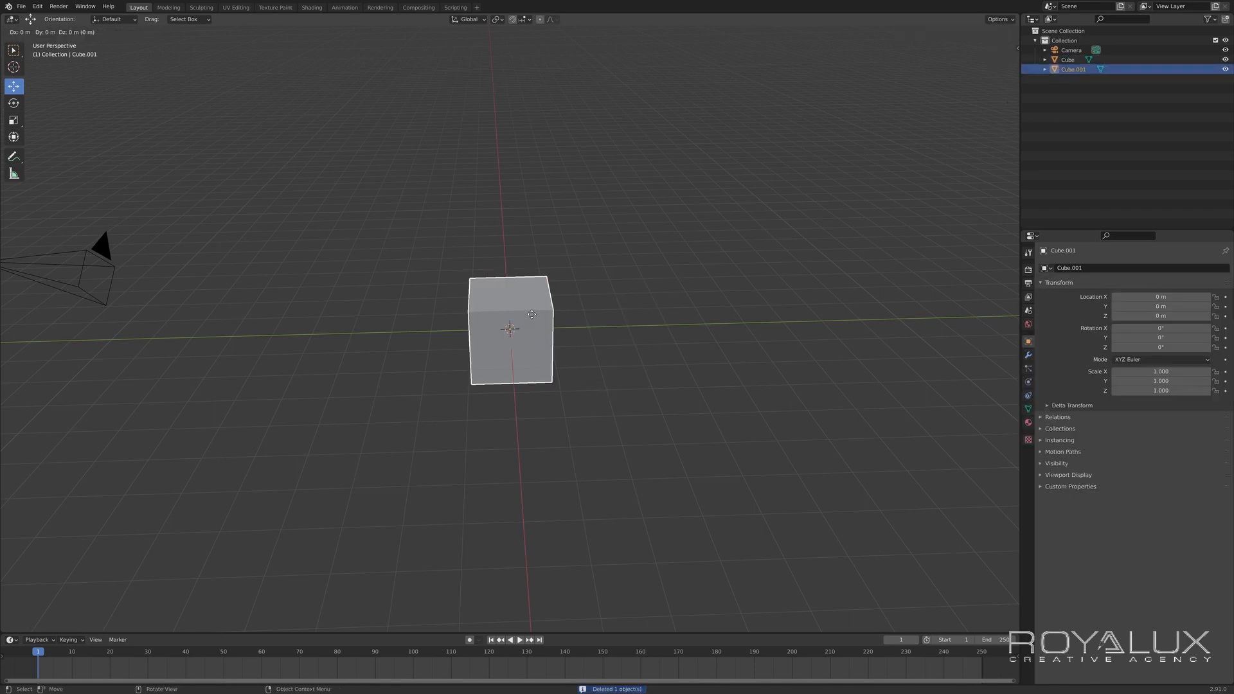
key("y")
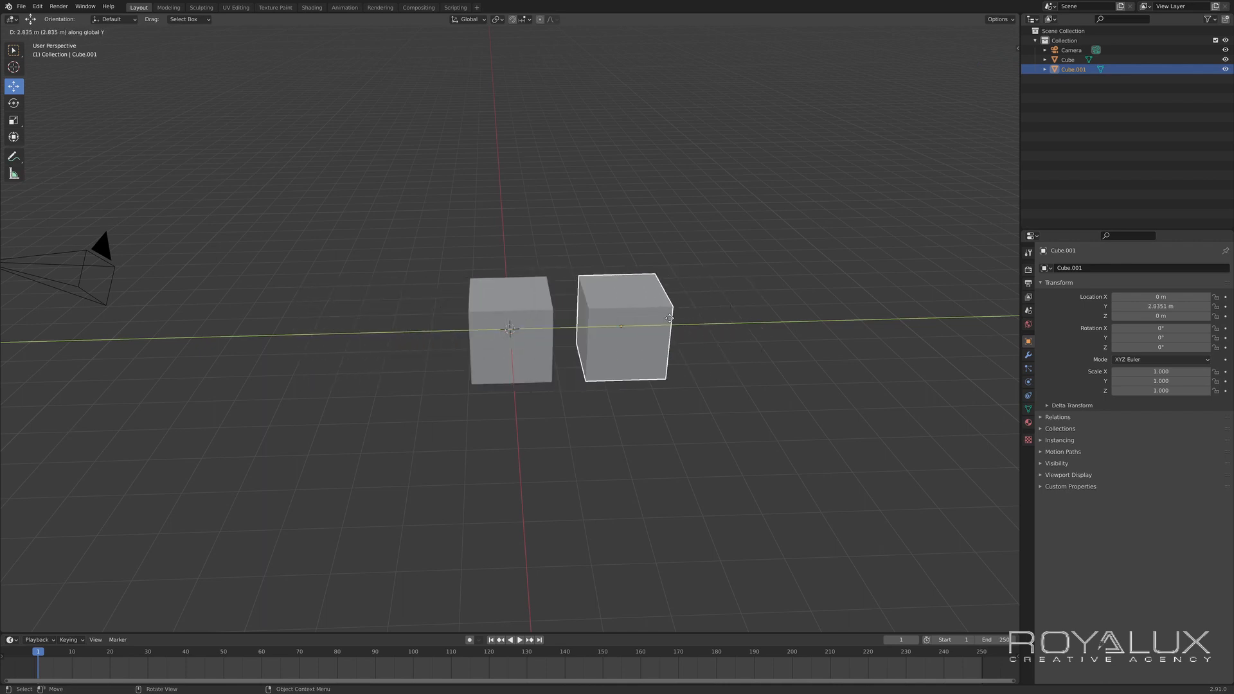
left_click(633, 306)
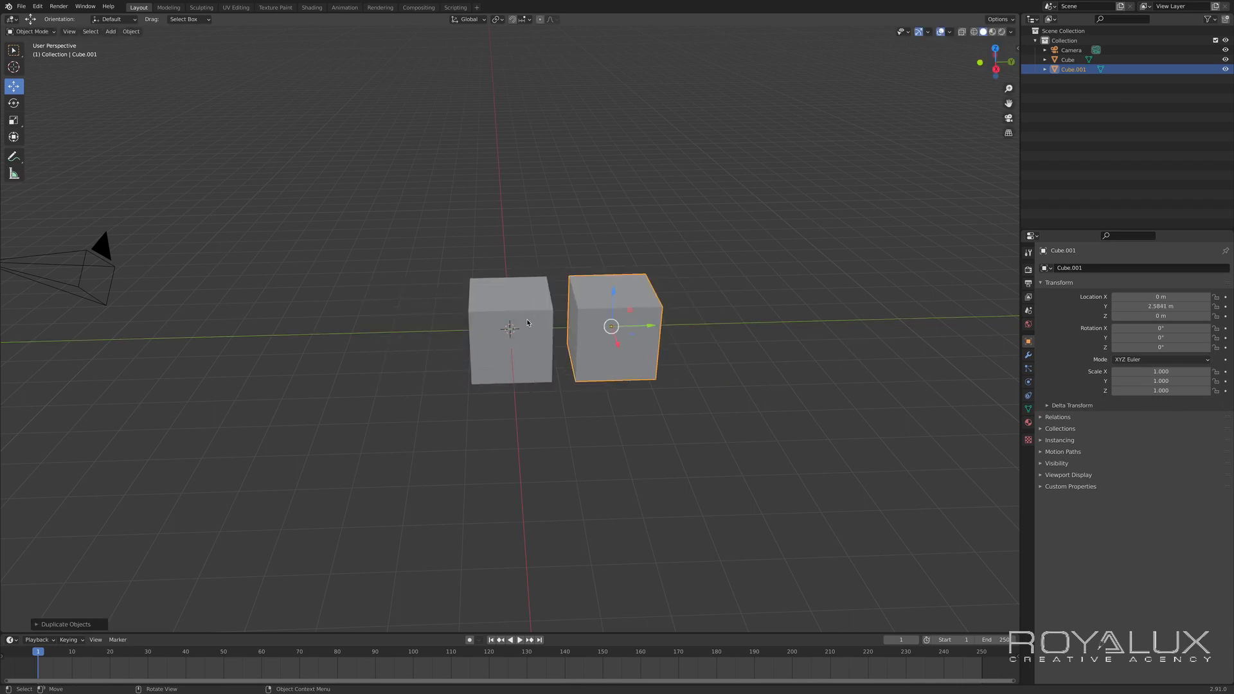
- Duplicate the original cube along the X axis, placing the copy about 3 m in front of it
left_click(526, 323)
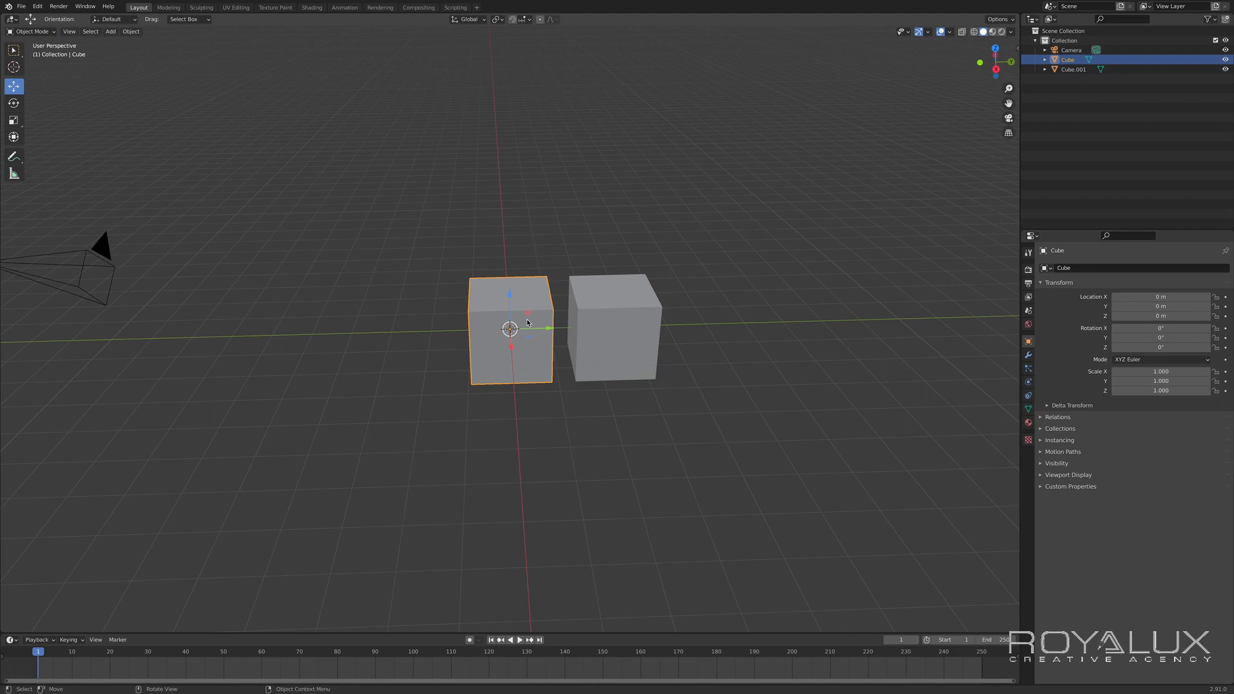
key("shift+d")
key("x")
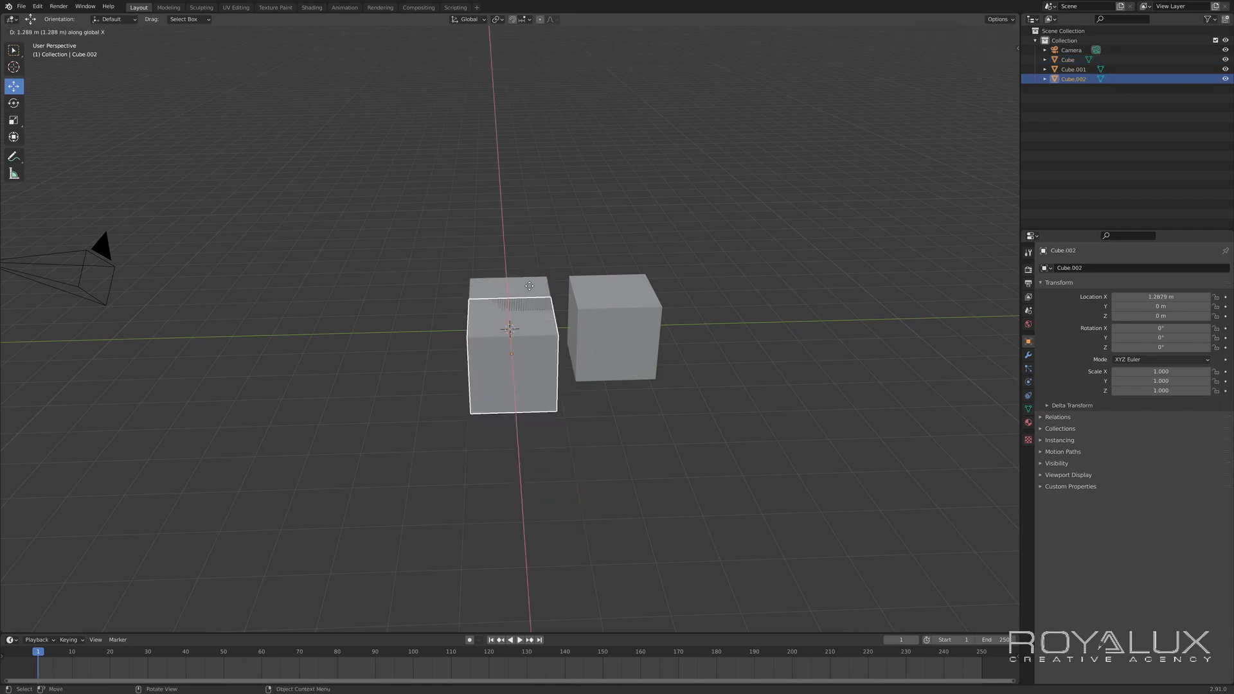
left_click(515, 384)
- Place the X-axis copy about 3 m from the original, and duplicate the original cube about 2.9 m upward along the Z axis
left_click(540, 307)
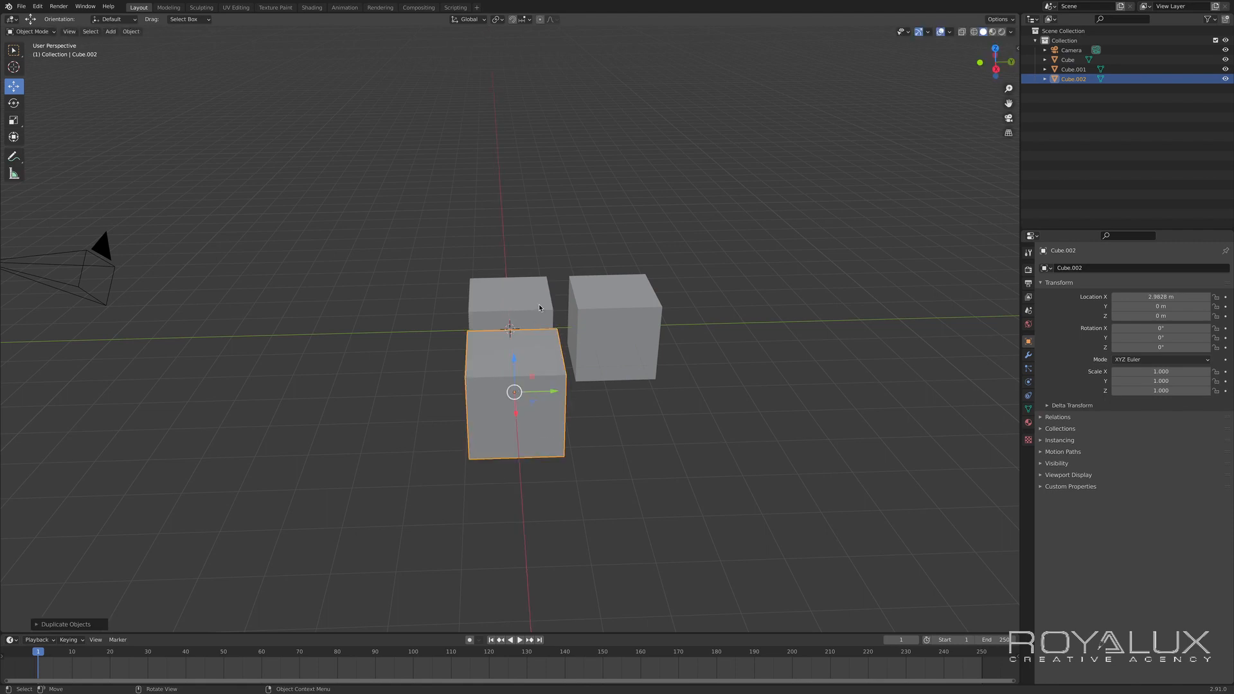
key("shift+d")
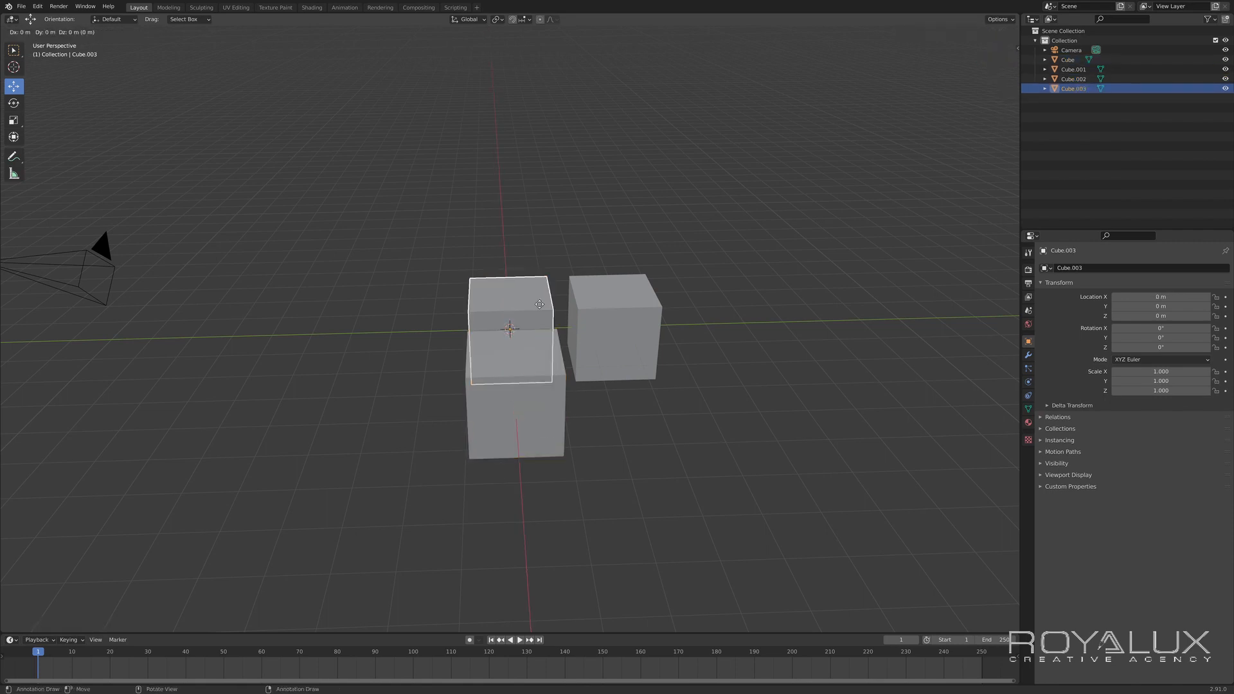
key("z")
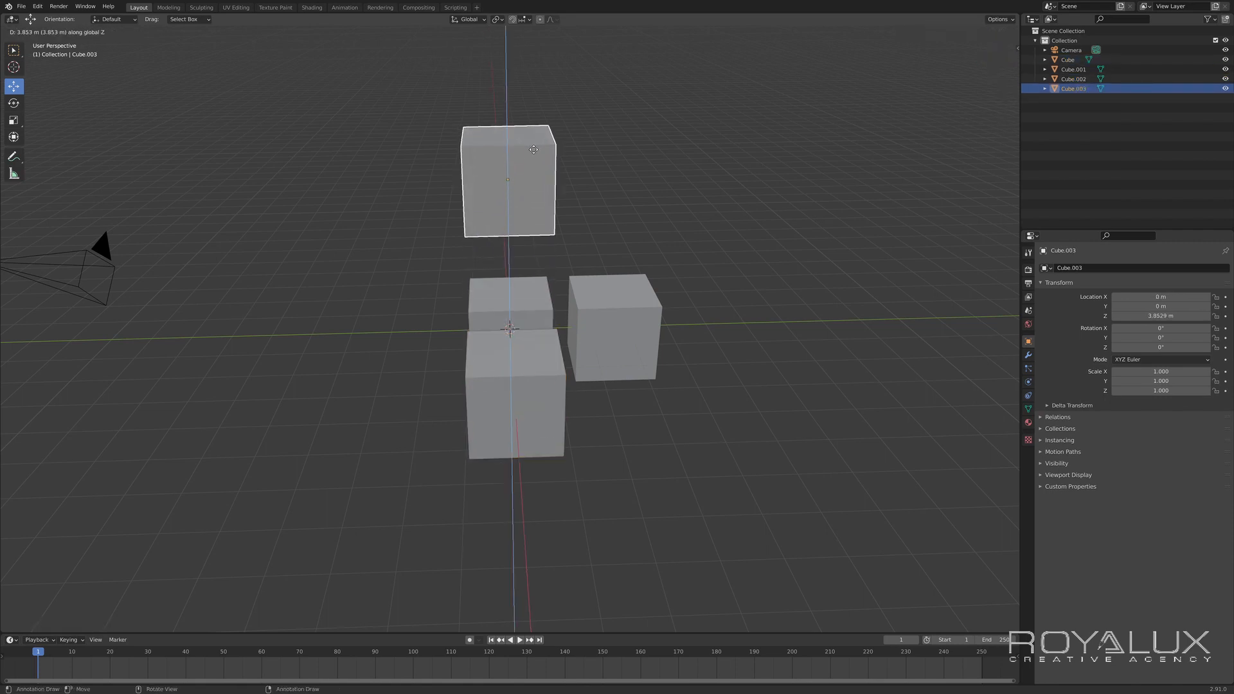
left_click(525, 196)
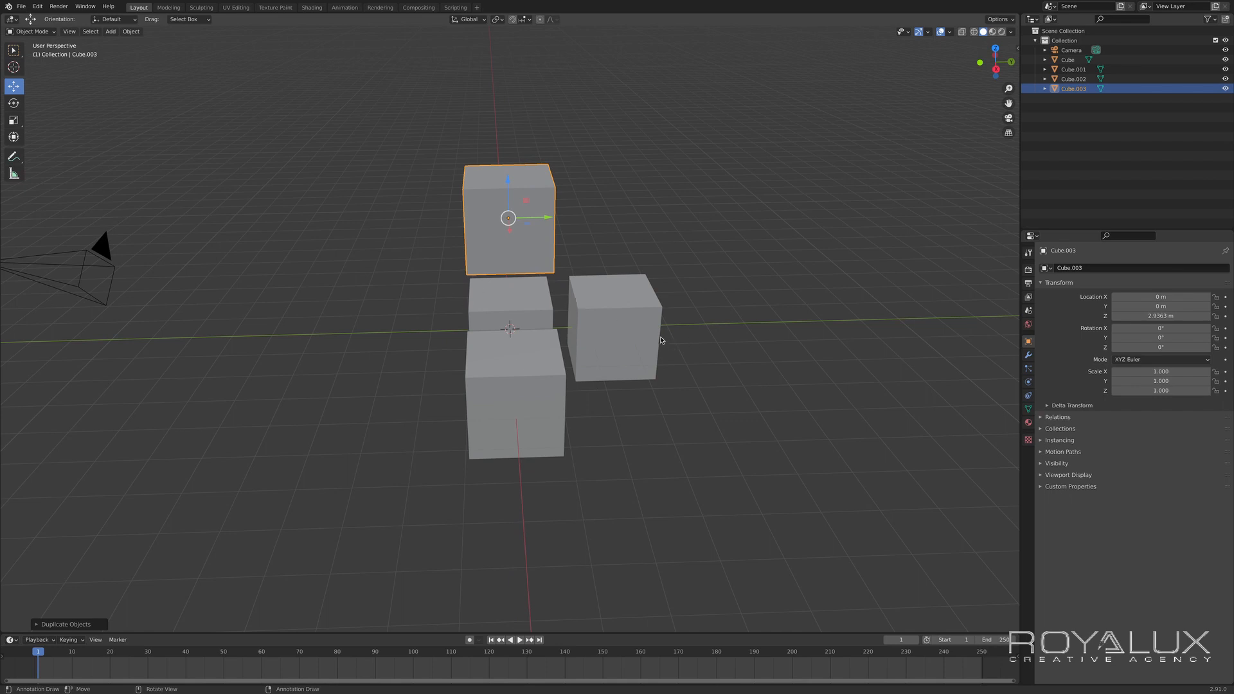
- Select the three duplicated cubes together and delete them, keeping only the original cube and the camera
left_click(638, 330)
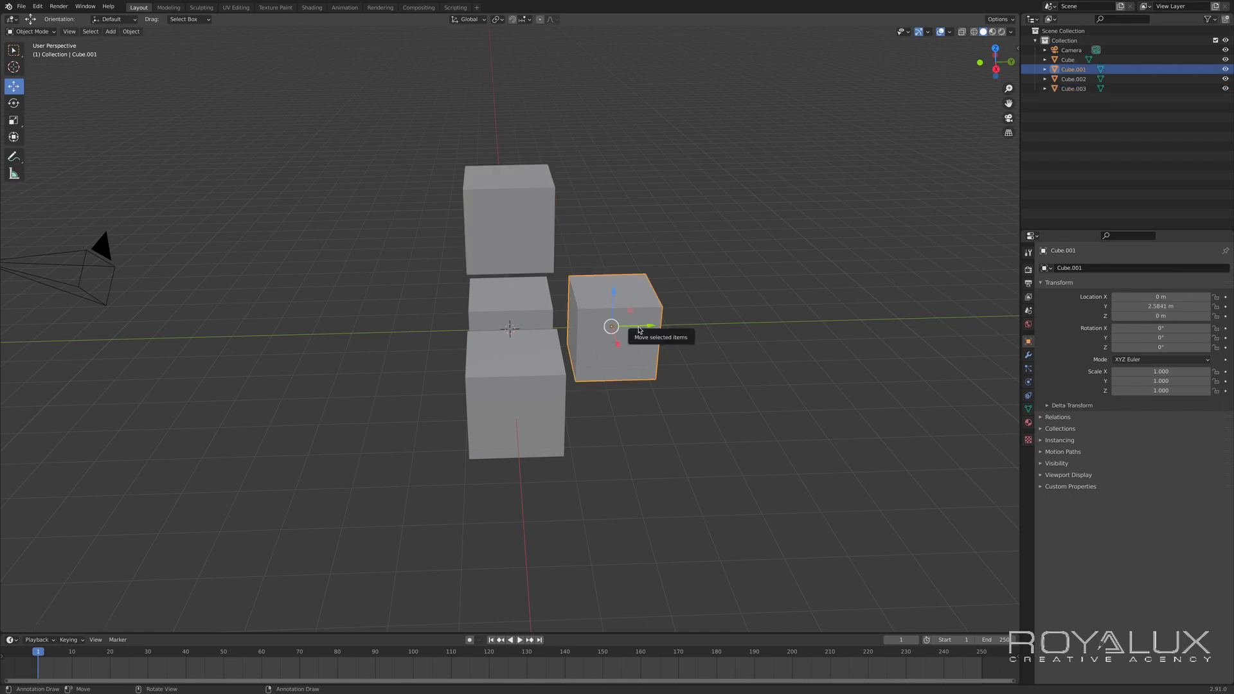
left_click(538, 228, "shift")
left_click(534, 406, "shift")
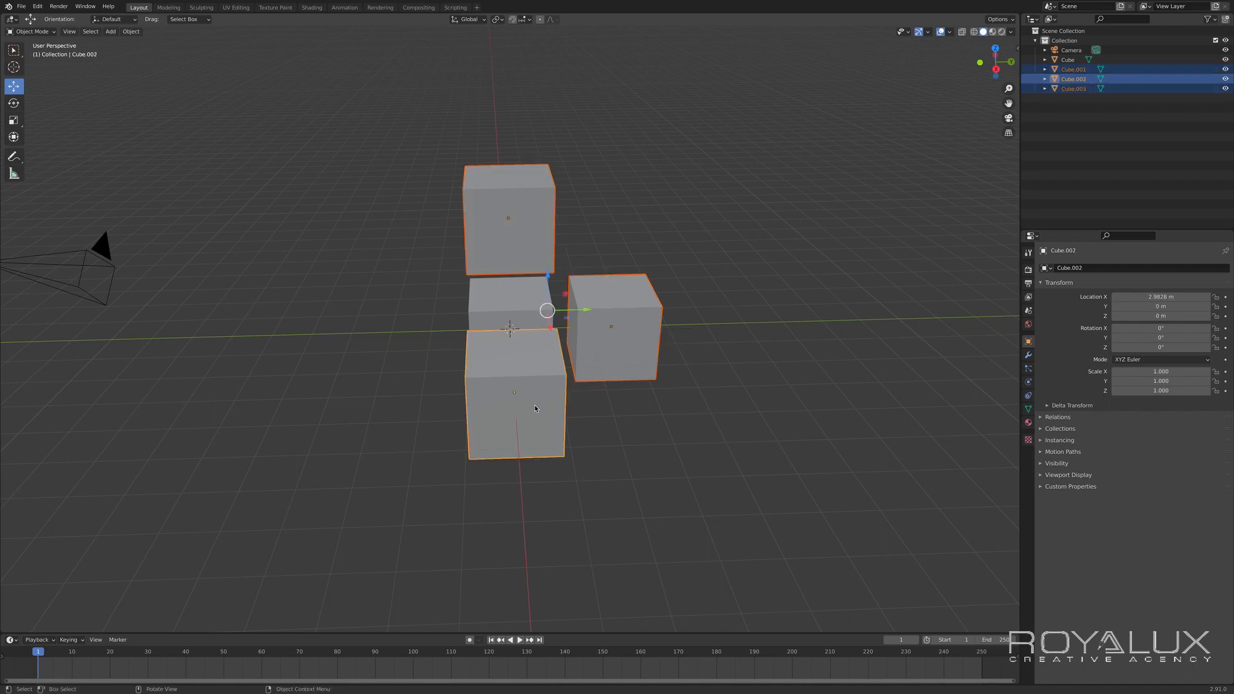
key("x")
left_click(535, 406)
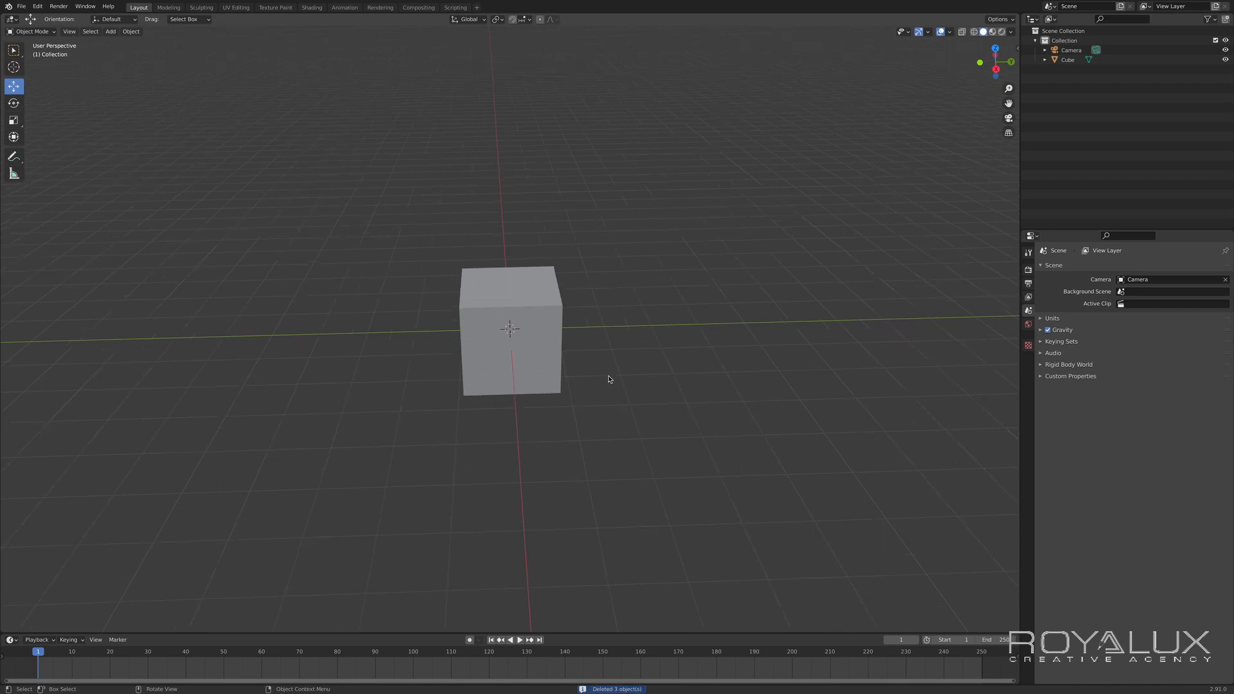
- Duplicate the remaining cube with movement locked to the Y axis, placing the copy about 2.5 m away
scroll(611, 378, "down", 2)
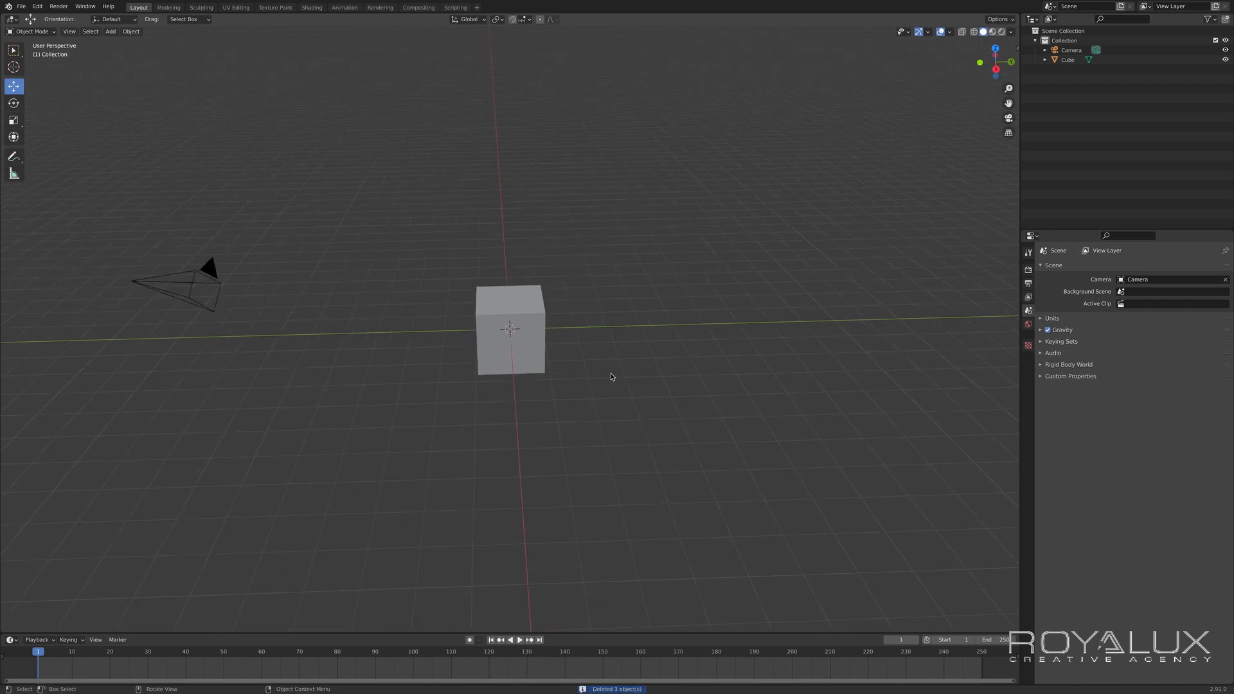
left_click(538, 331)
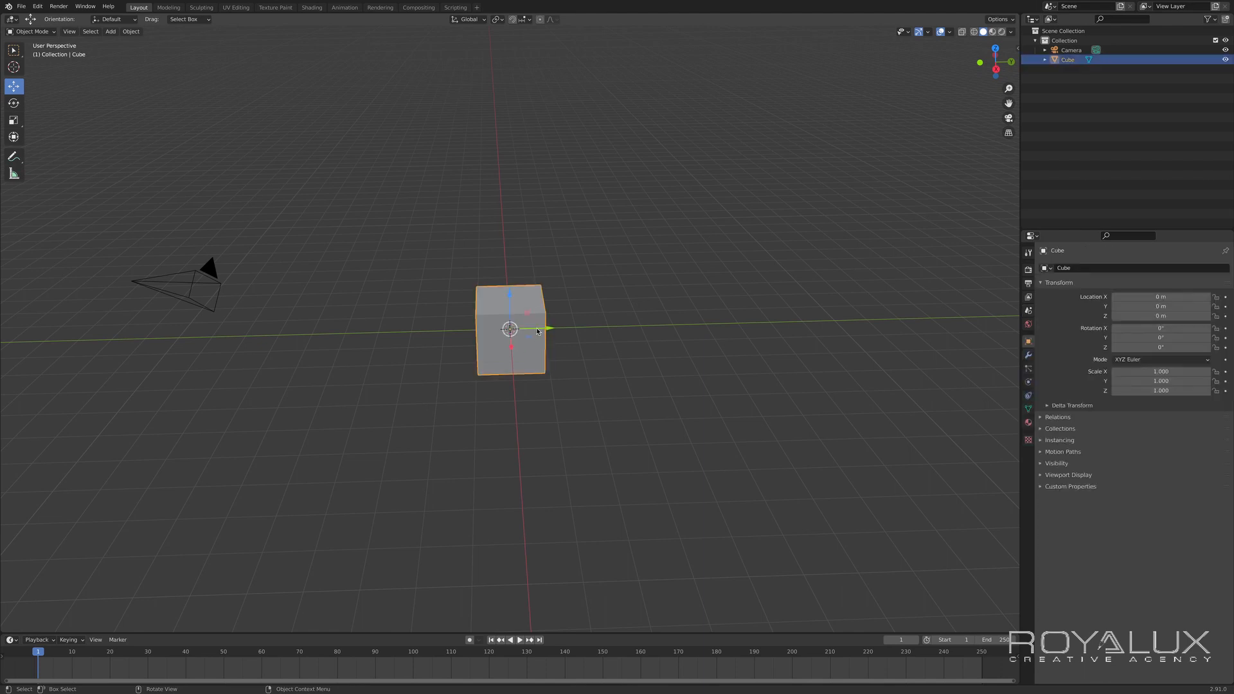
key("shift+d")
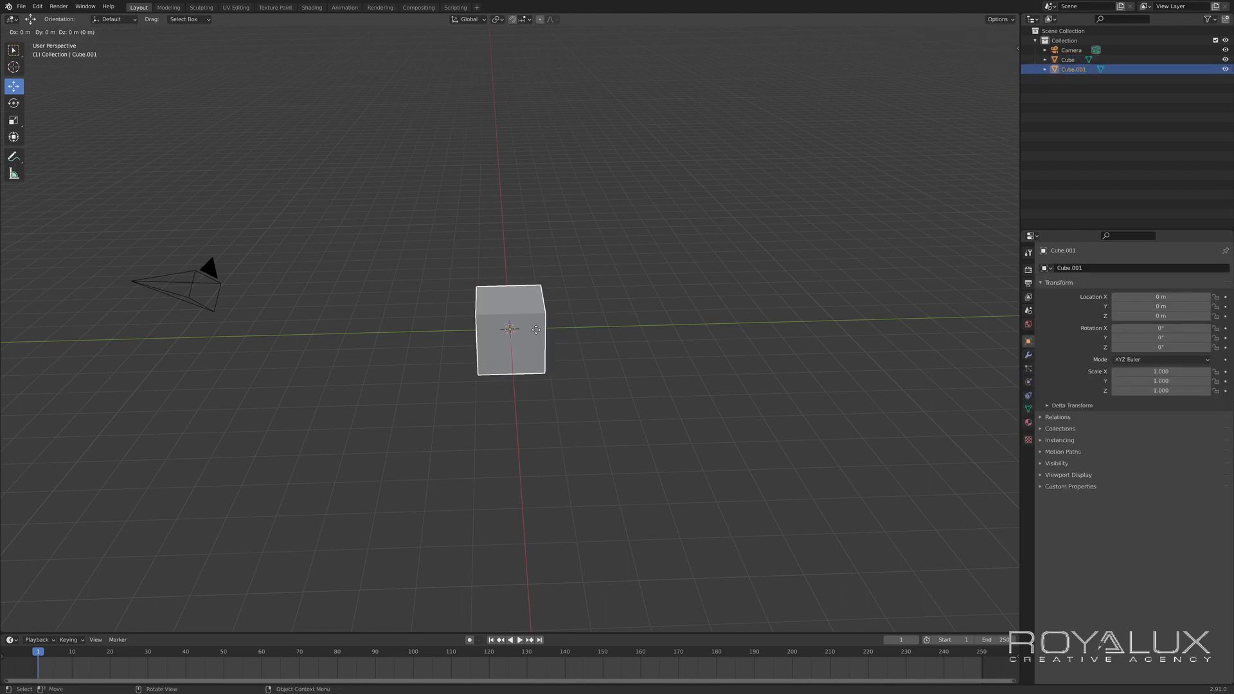
key("y")
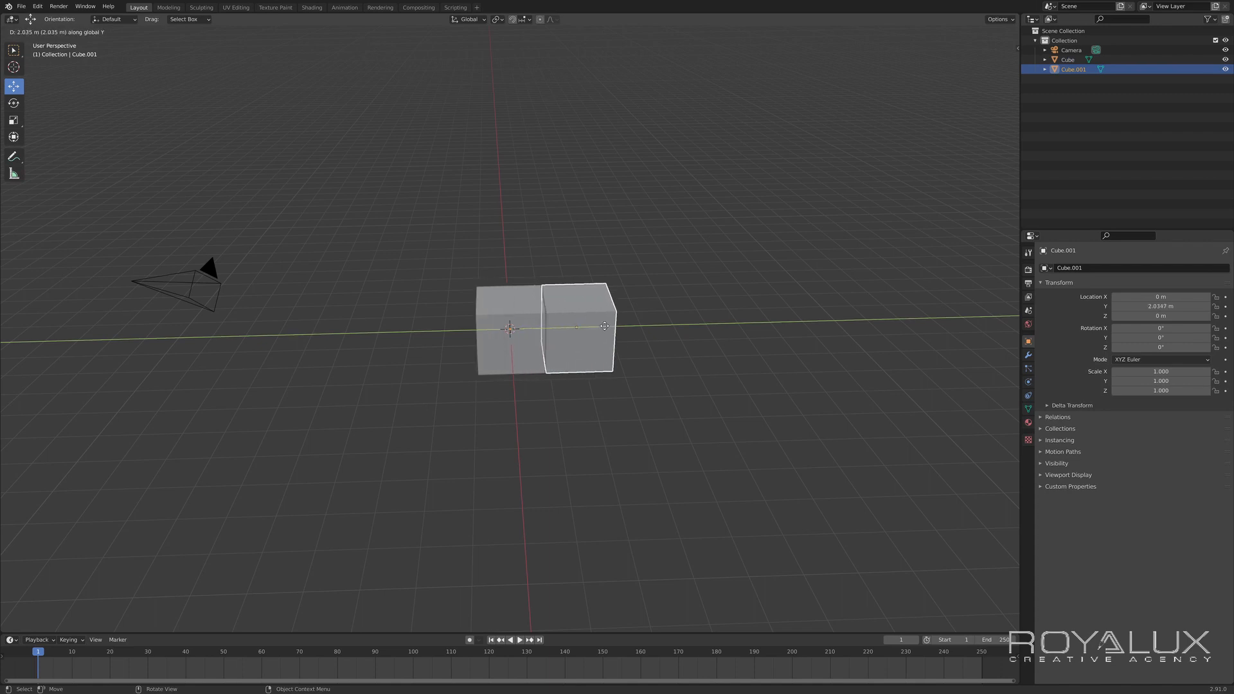
left_click(618, 326)
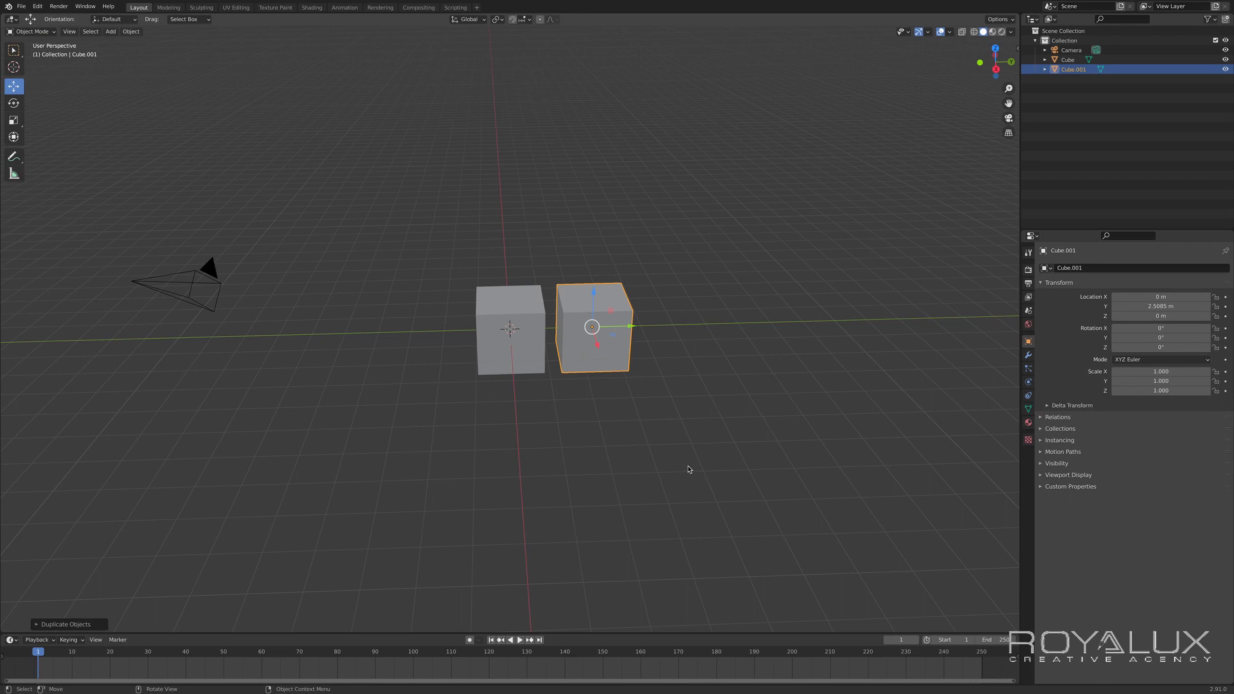
- Repeat the last duplication four times to extend the cubes into an evenly spaced row of six along Y
key("shift")
key("shift+r")
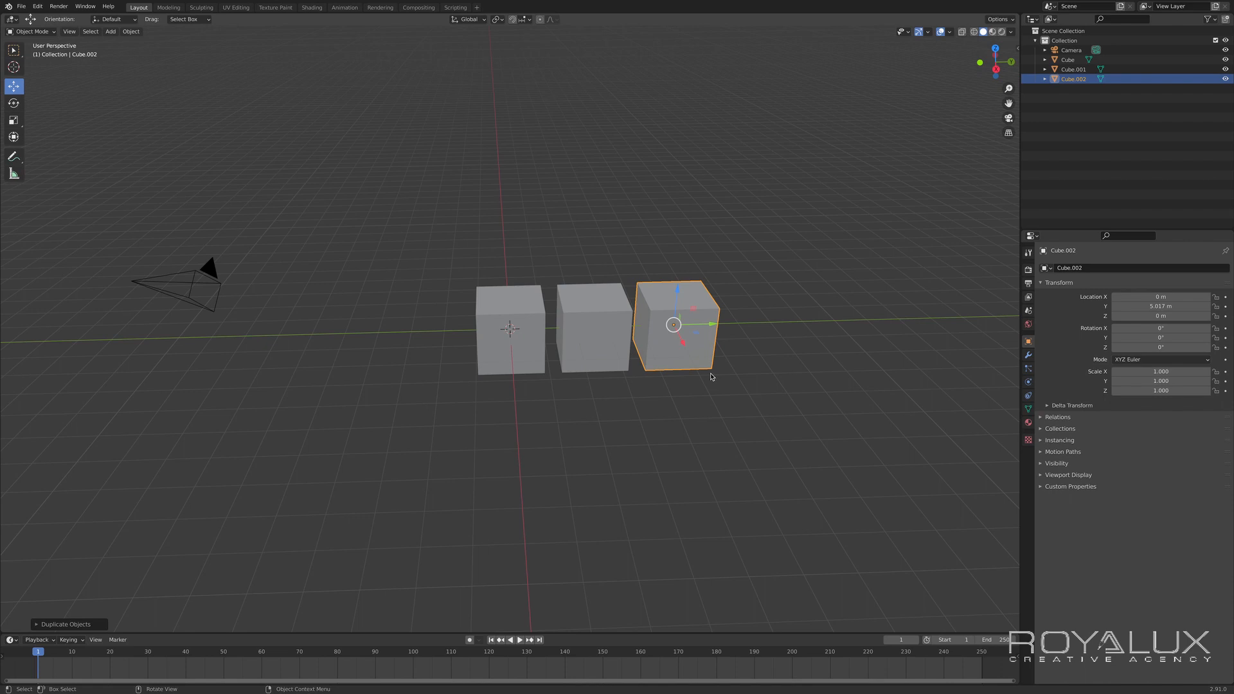
key("shift")
key("shift+r")
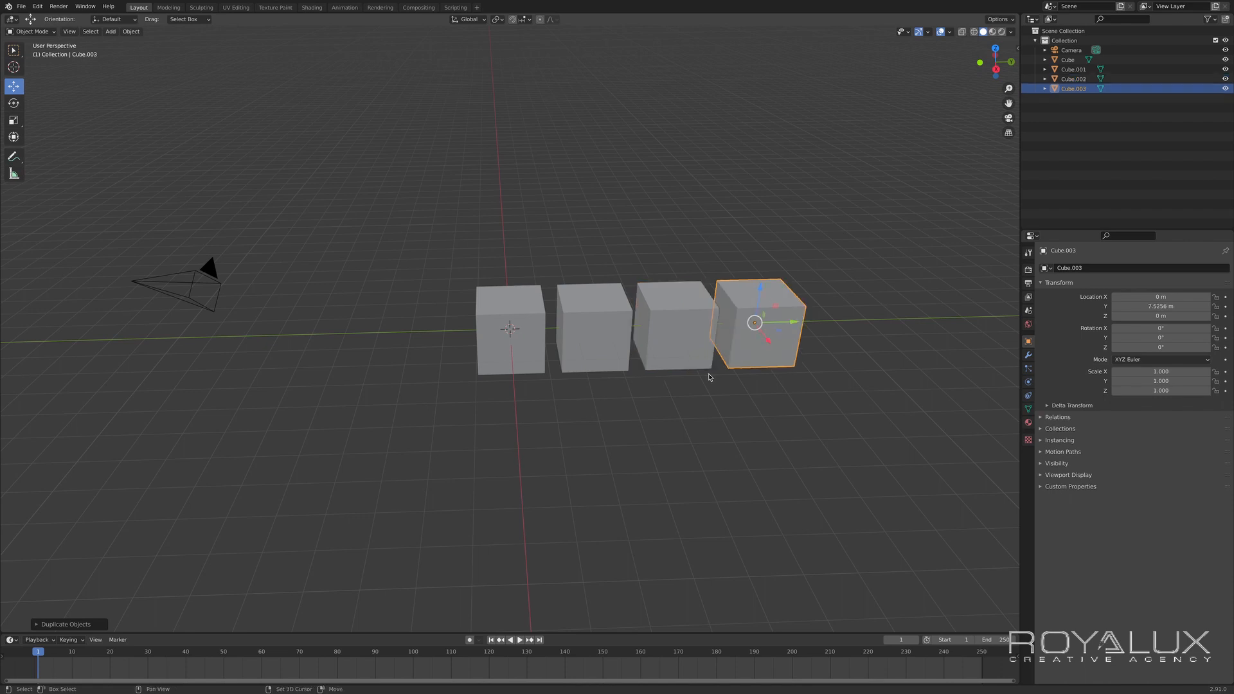
key("shift+r")
key("shift+r")
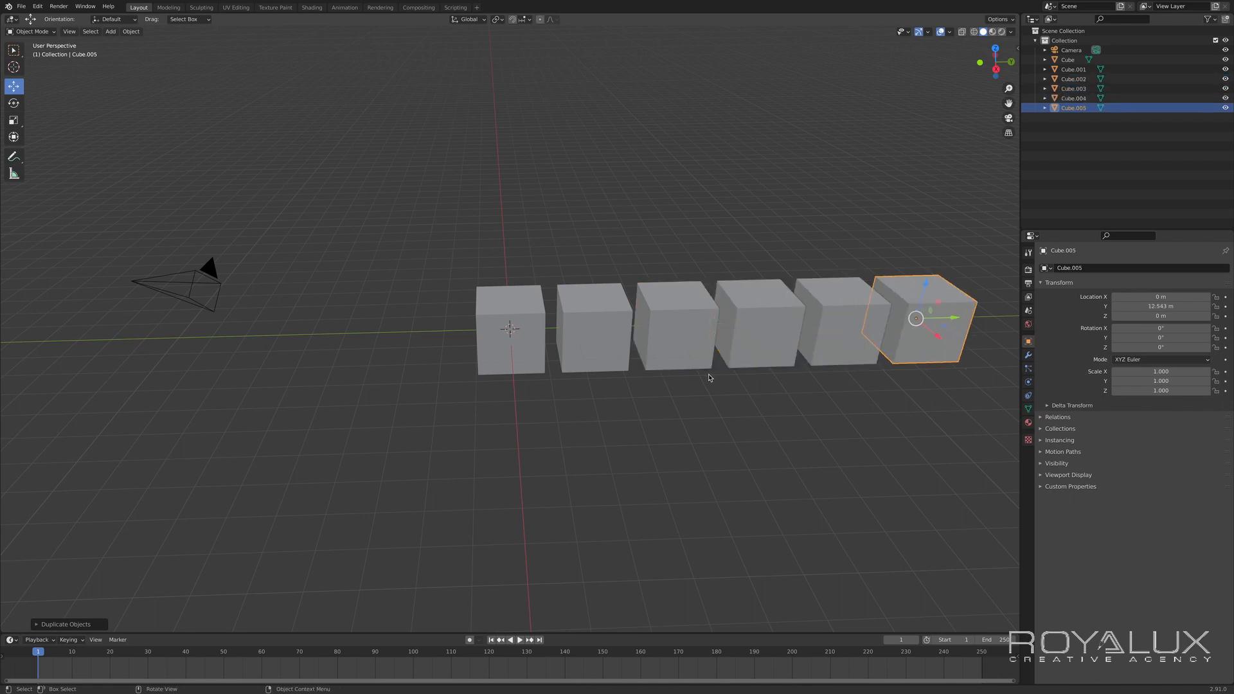
- Box-select all six cubes in the row and duplicate them along the X axis, placing the second row about 3.1 m behind
scroll(685, 413, "up", 2)
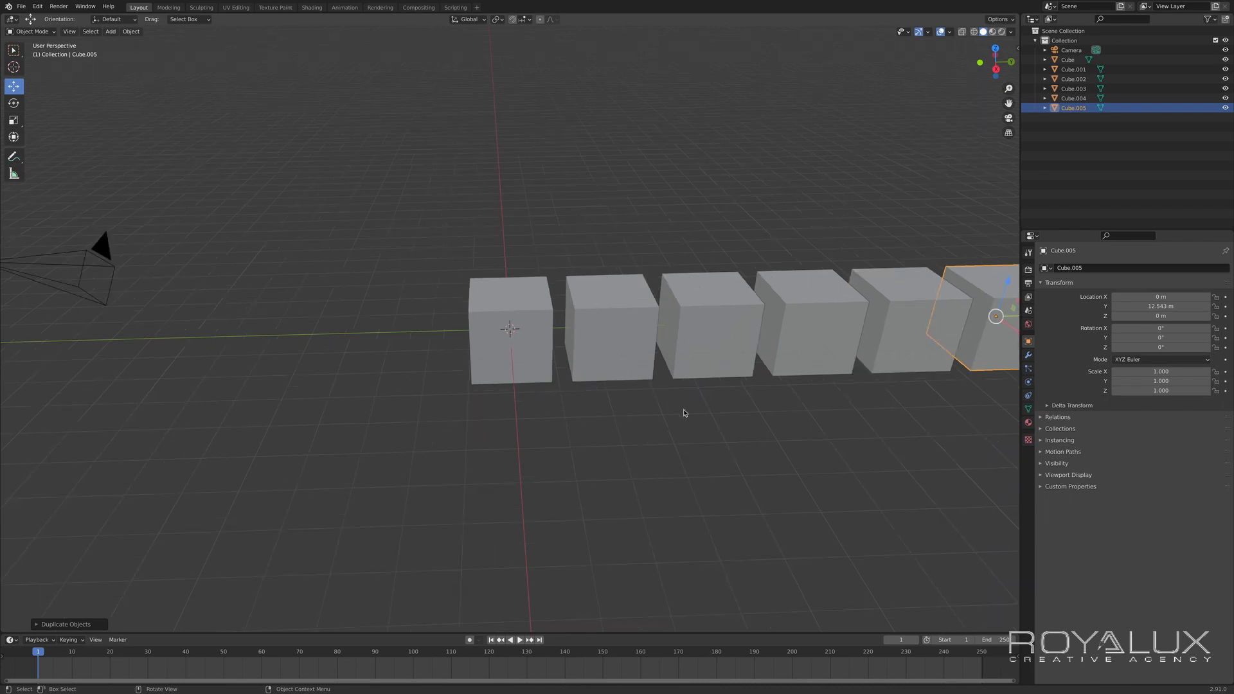
scroll(684, 414, "down", 3)
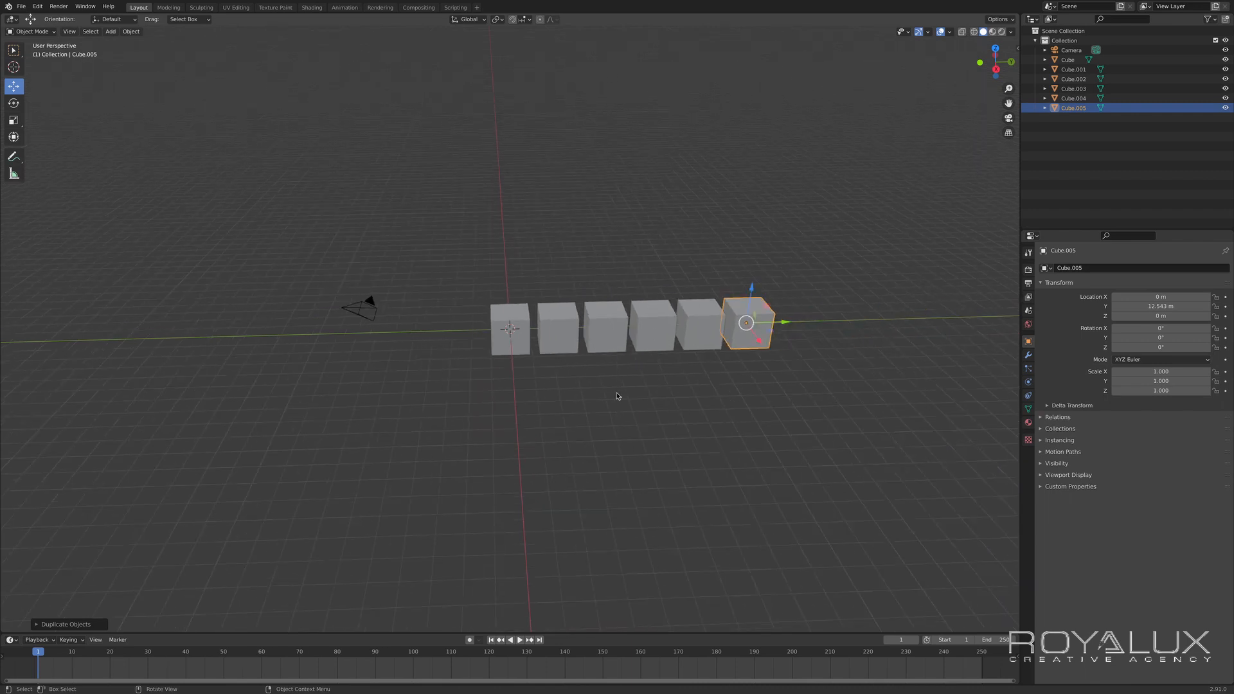
left_click(584, 368)
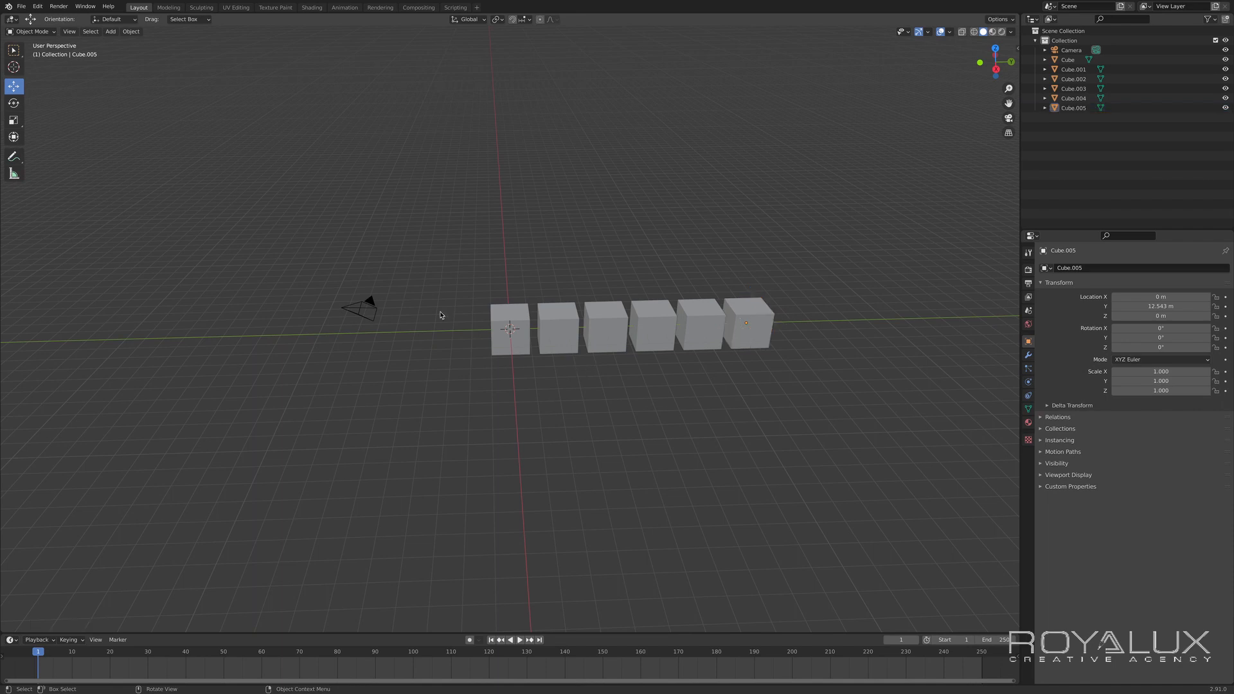
left_click_drag(460, 269, 782, 369)
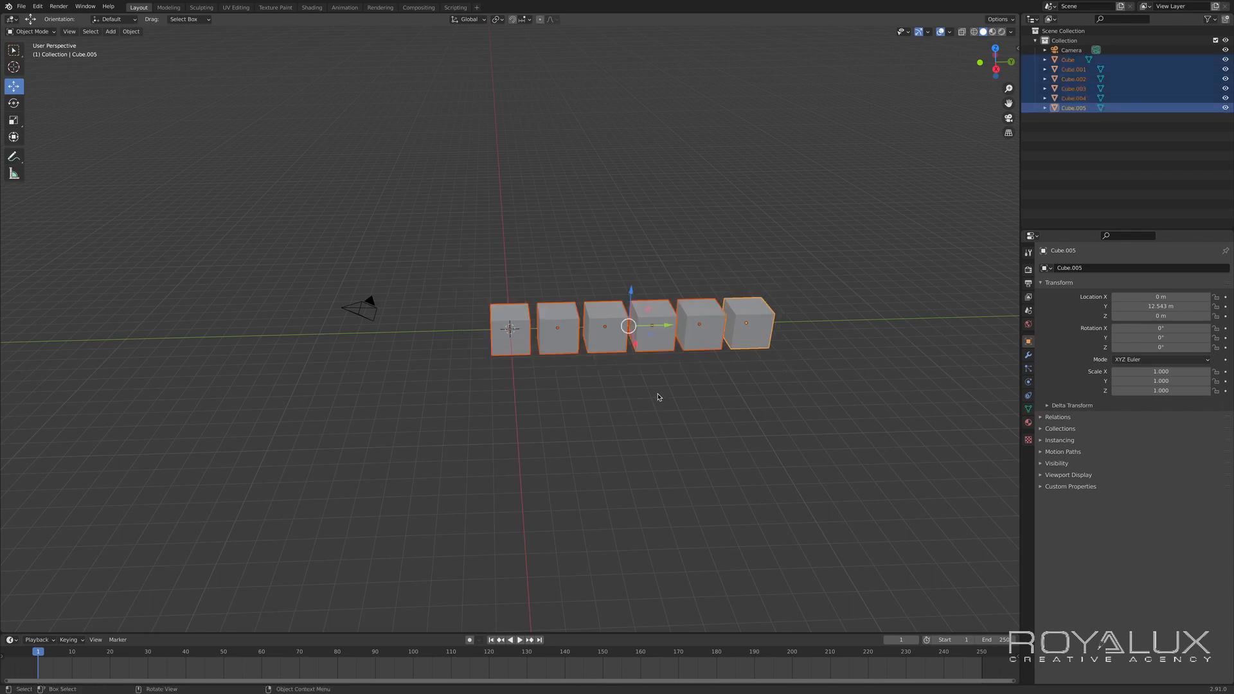
key("shift")
key("shift+d")
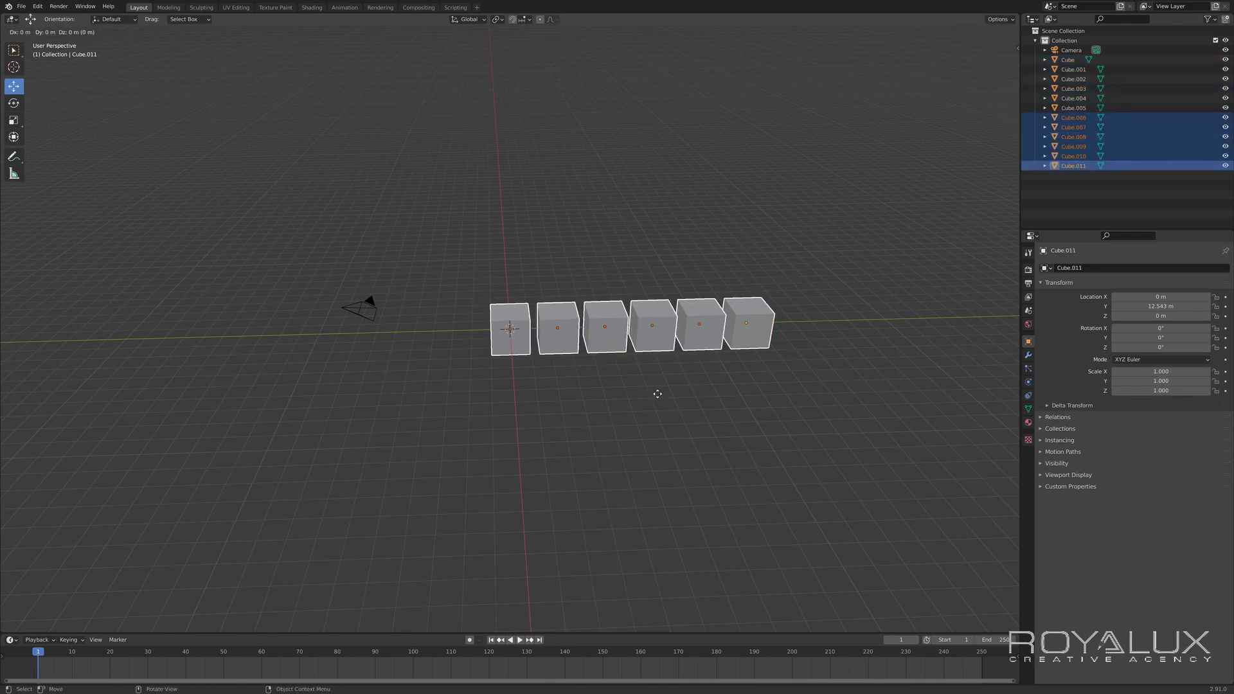
key("x")
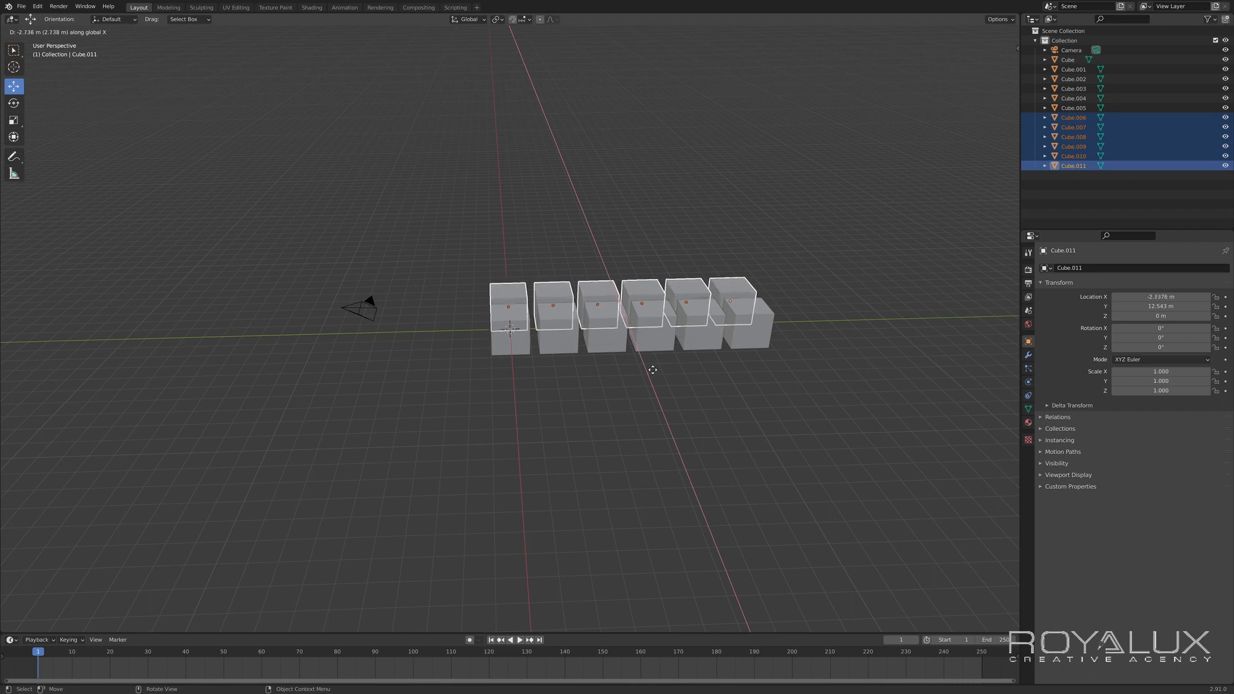
left_click(578, 388)
- Repeat the row duplication three times to form a layer of five parallel rows, and clear the selection
middle_click_drag(579, 388, 686, 407)
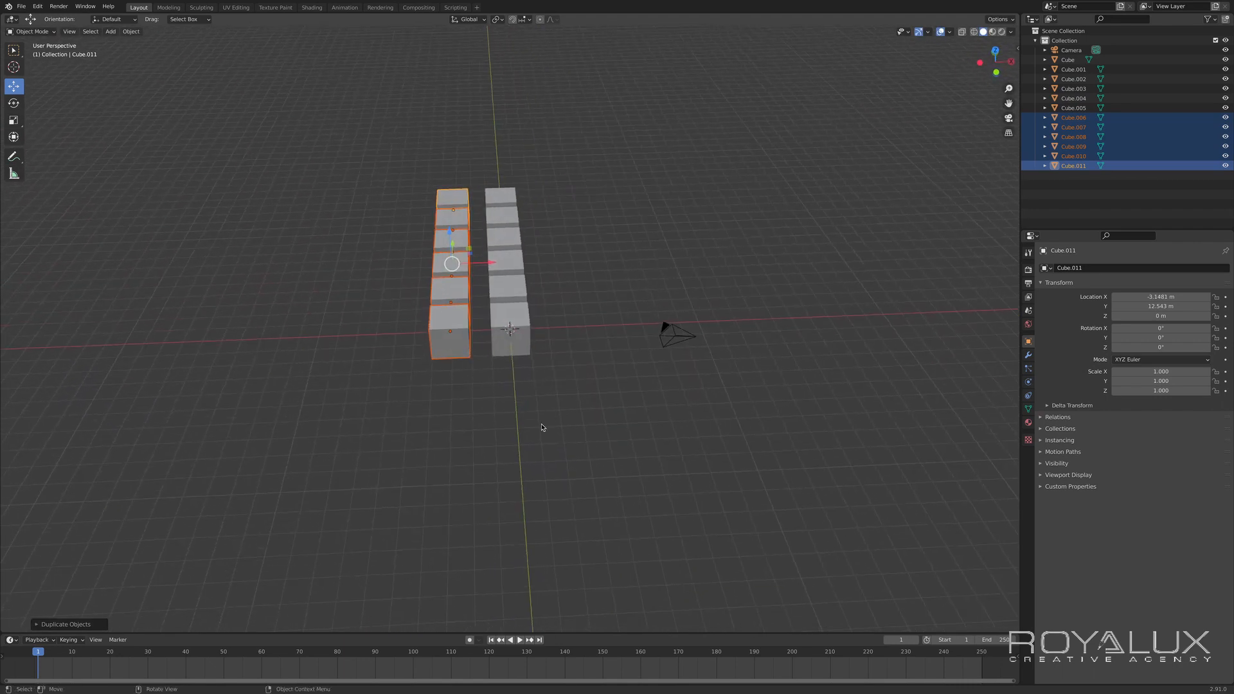
key("shift")
key("shift+r")
key("shift+r")
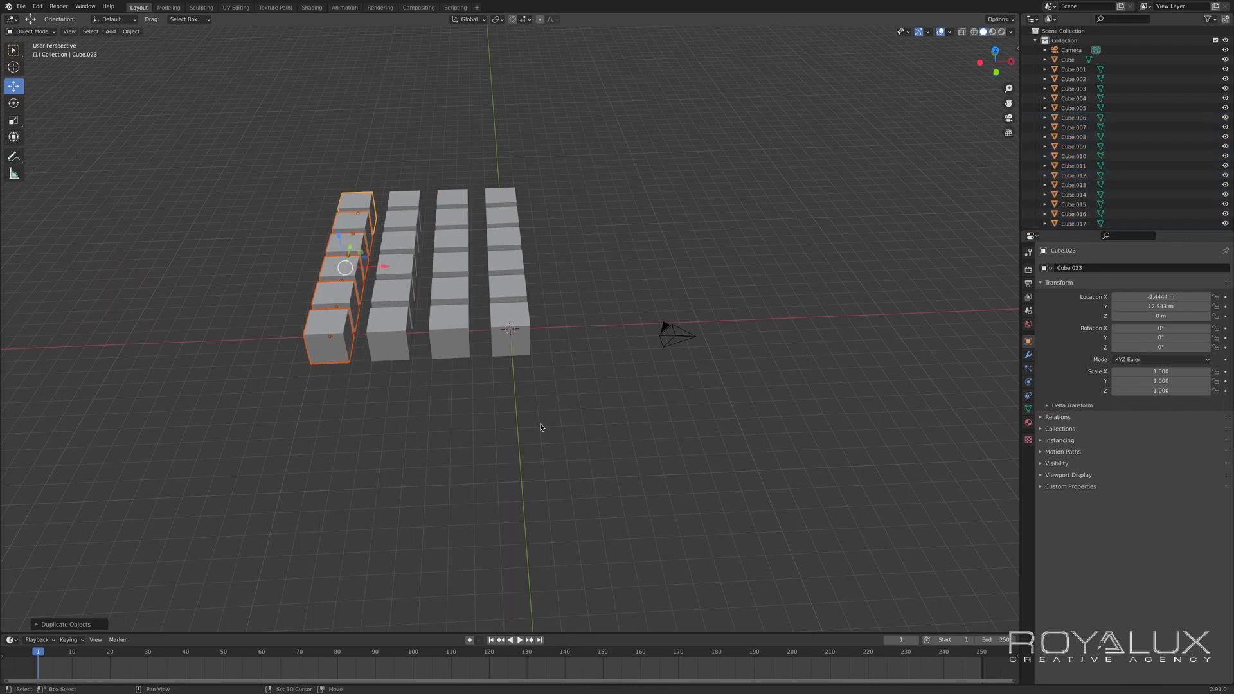
key("shift+r")
left_click(221, 365)
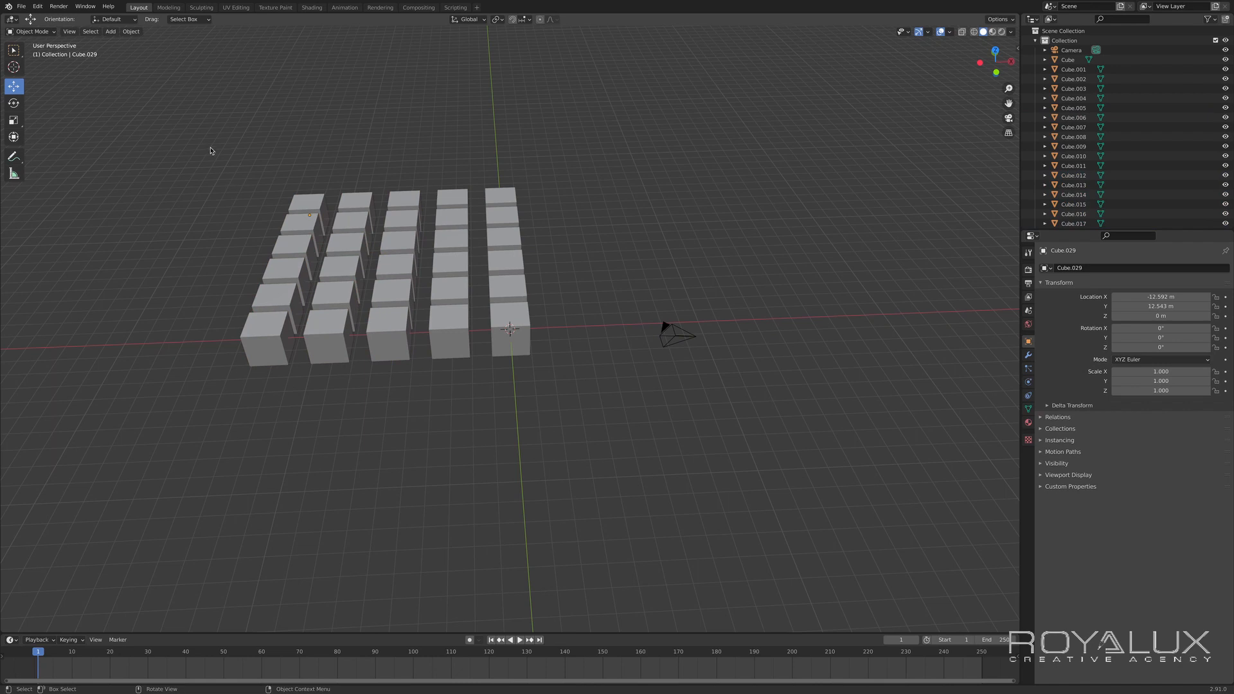
- Box-select the whole layer of cubes and duplicate it about 2.8 m upward along the Z axis
left_click_drag(208, 146, 572, 411)
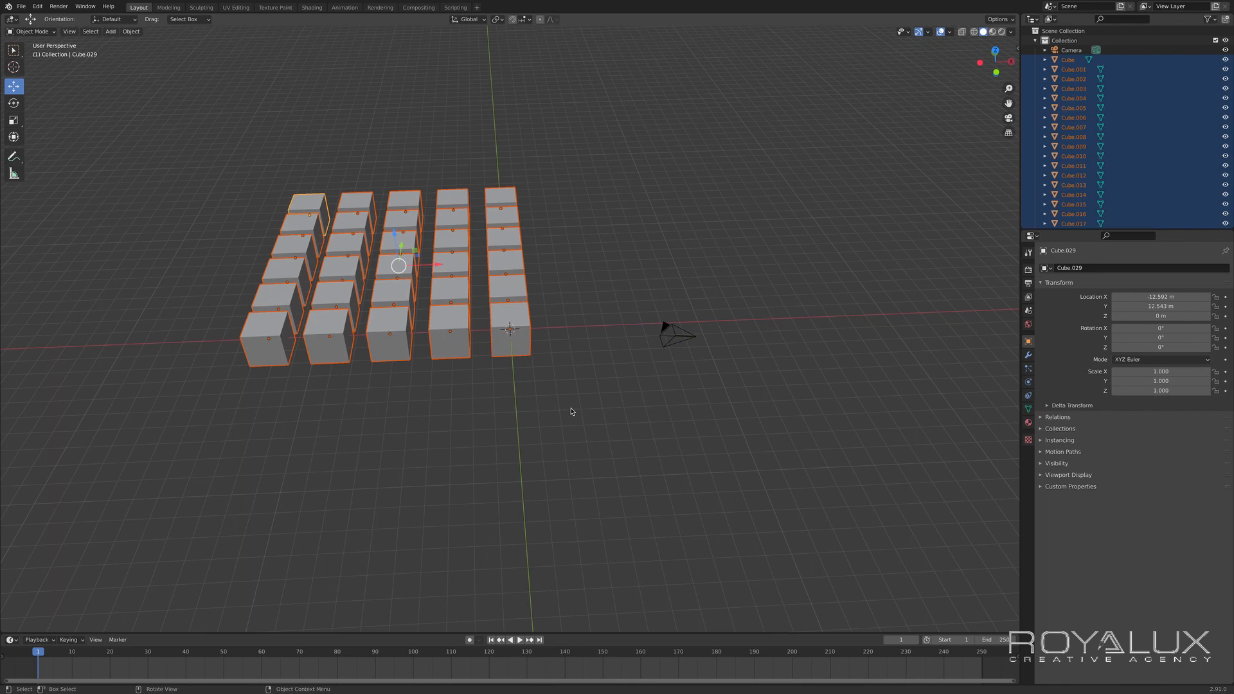
key("shift+d")
key("z")
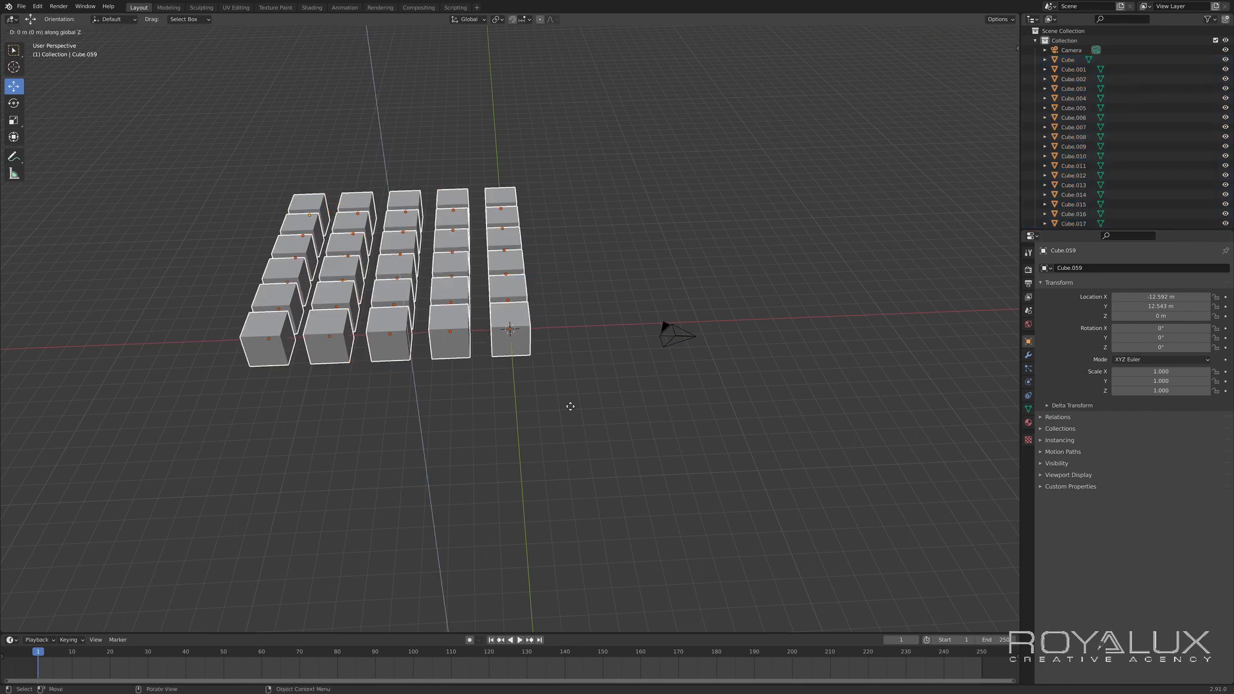
left_click(567, 365)
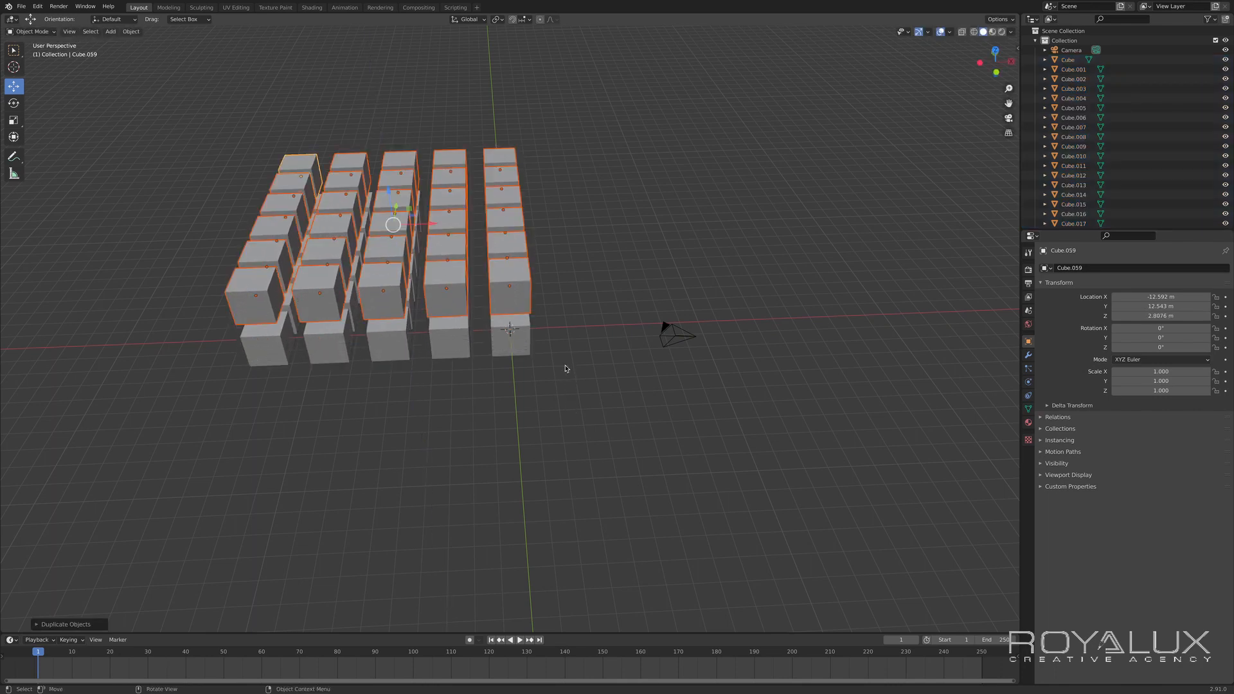
- Repeat the layer duplication three times to stack five layers, and view the block of cubes from its corner
key("shift+r")
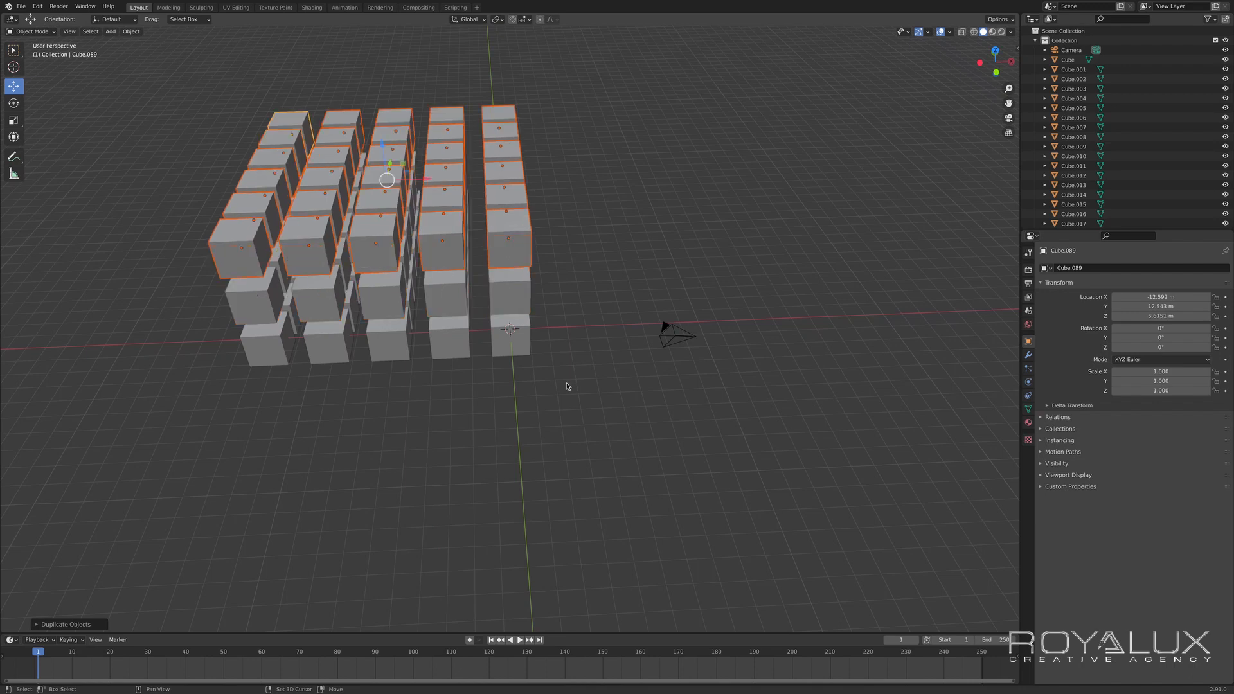
key("shift+r")
key("shift+r")
middle_click_drag(567, 385, 939, 376)
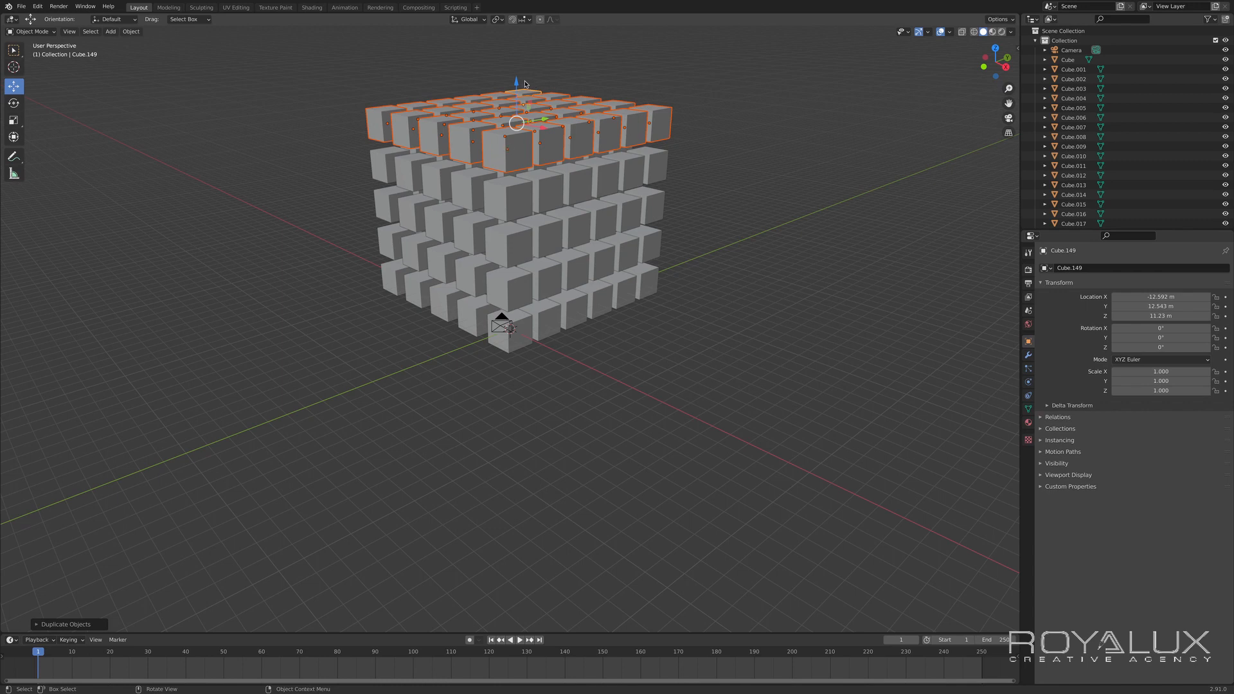
- Move the top layer of cubes upward along the Z axis in several moves, to a Z location of about 17.8 m
left_click_drag(517, 83, 521, 76)
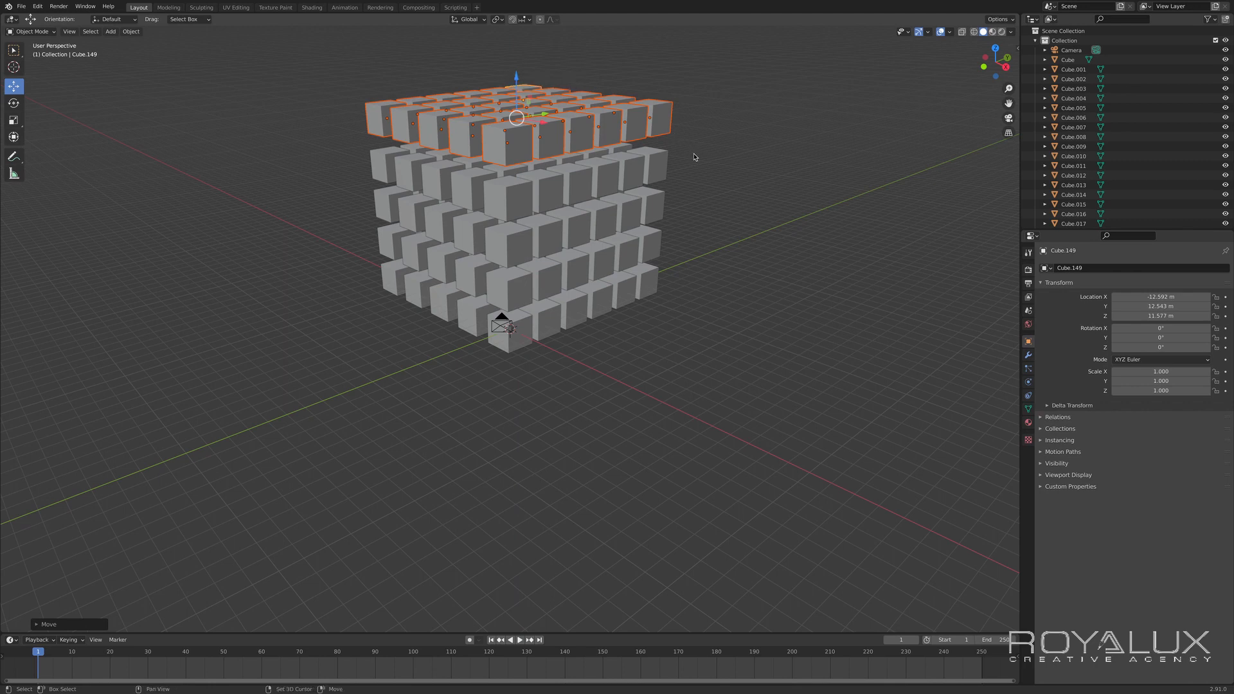
left_click_drag(516, 76, 516, 18)
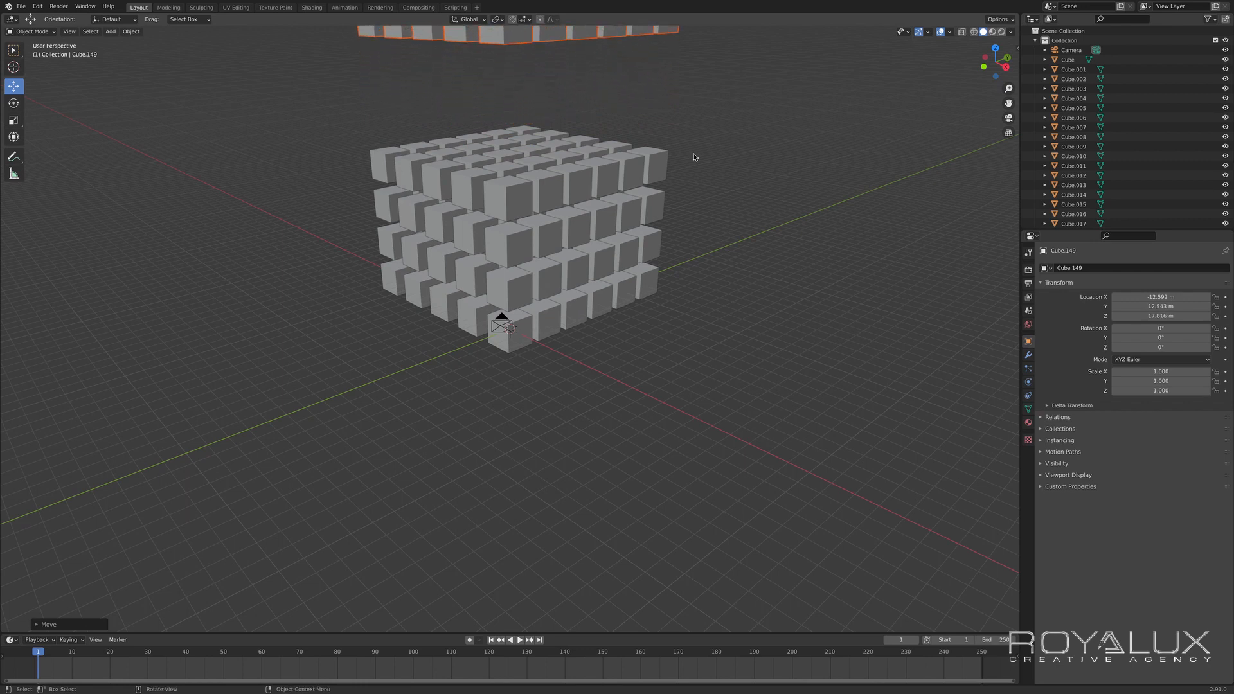
- Undo the upward moves of the top cube layer one after another
key("ctrl+z")
key("ctrl+z")
key("ctrl+z")
key("ctrl+z")
key("ctrl+z")
key("ctrl+z")
key("ctrl+z")
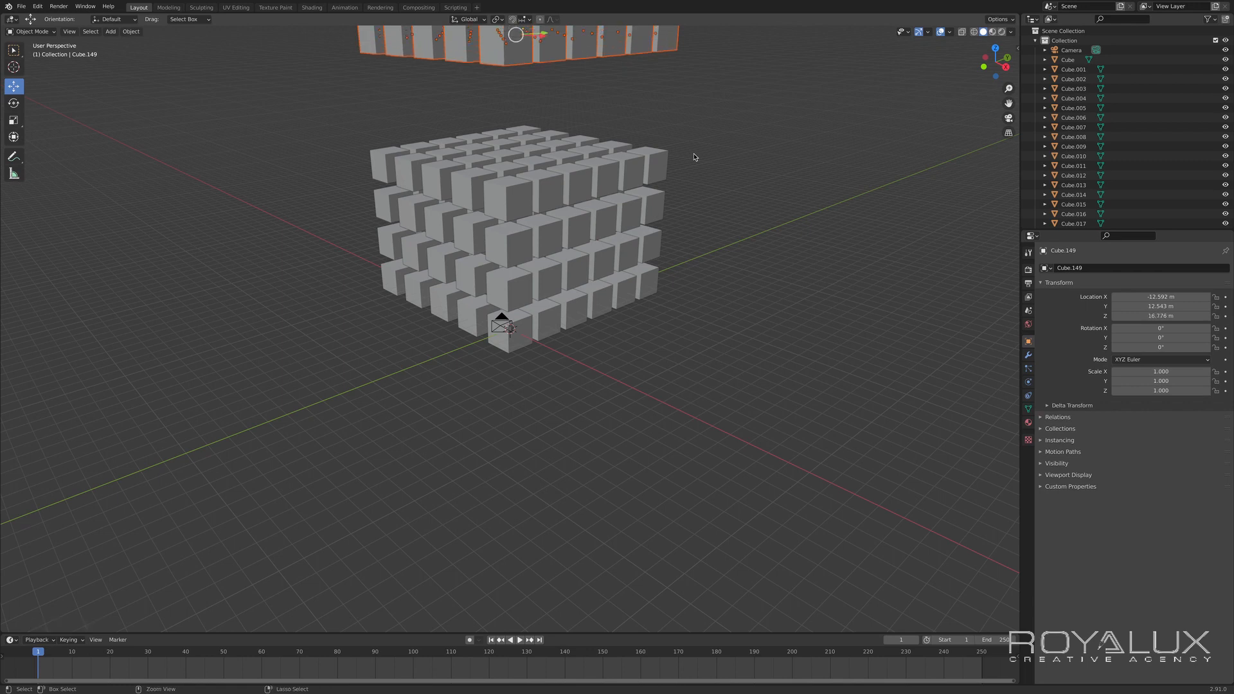
key("ctrl+z")
key("ctrl+z")
key("ctrl+z")
key("ctrl+z")
key("ctrl+z")
key("ctrl+z")
key("ctrl+z")
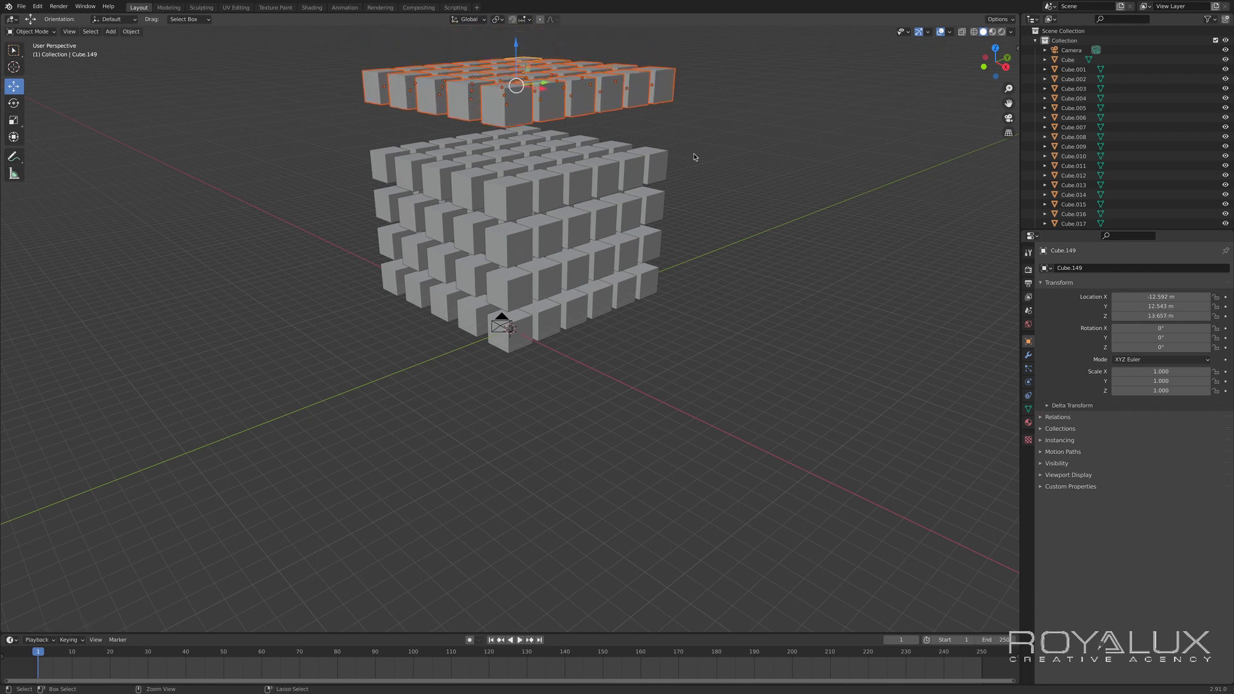
key("ctrl+z")
key("ctrl+z")
key("ctrl+z")
key("ctrl+z")
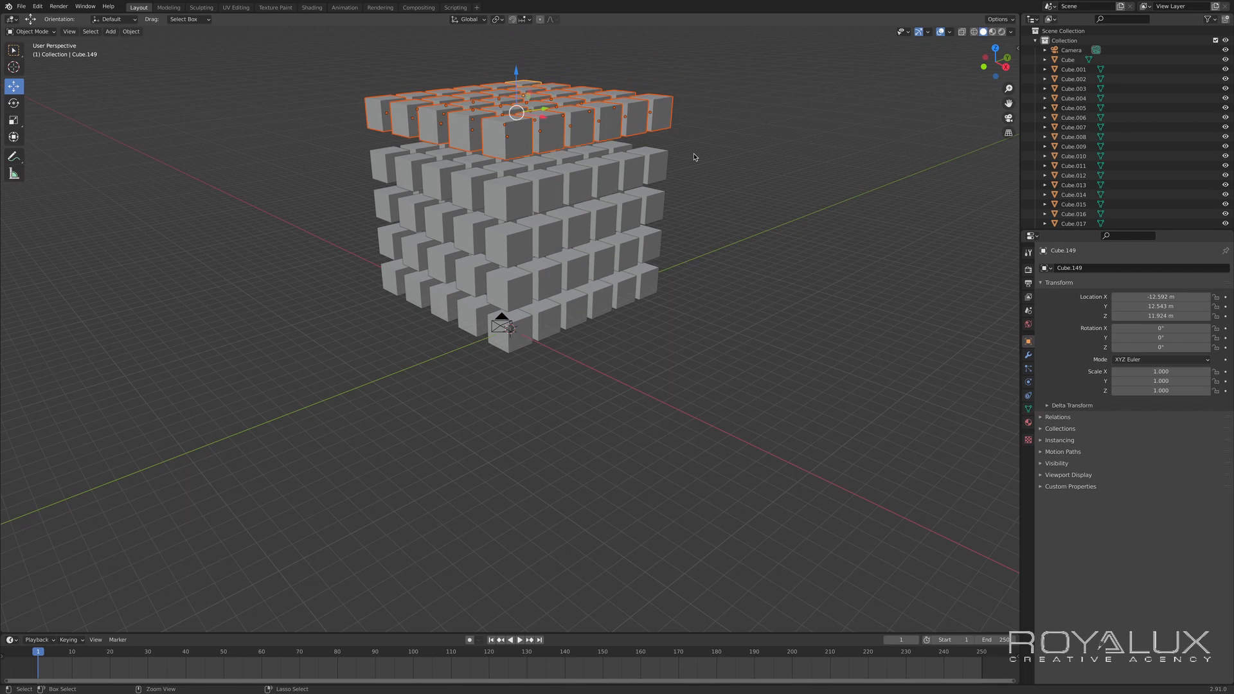